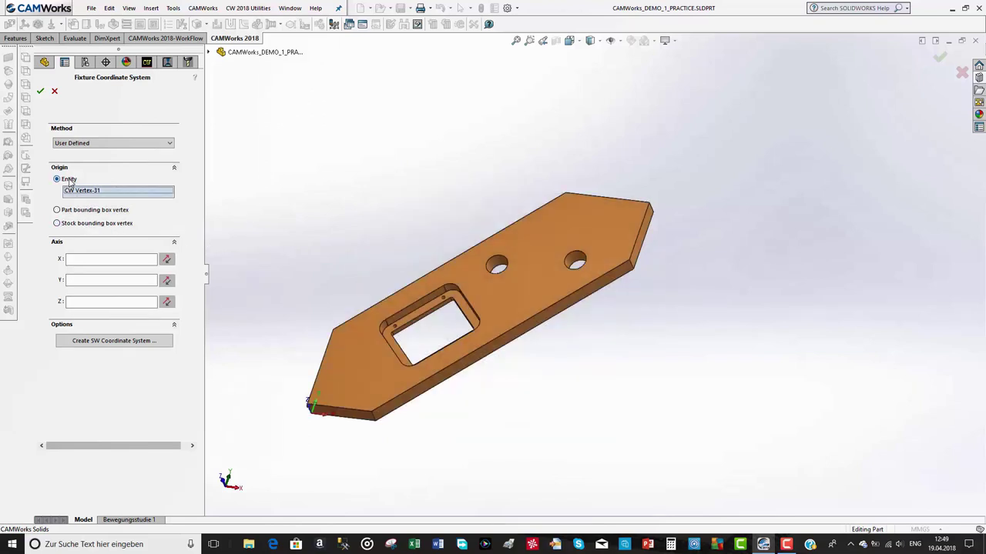
Create a SOLIDWORKS coordinate system named Fixture Coordinate System at the plate's lower corner vertex and accept the user-defined fixture setup
middle_click_drag(267, 192, 291, 194)
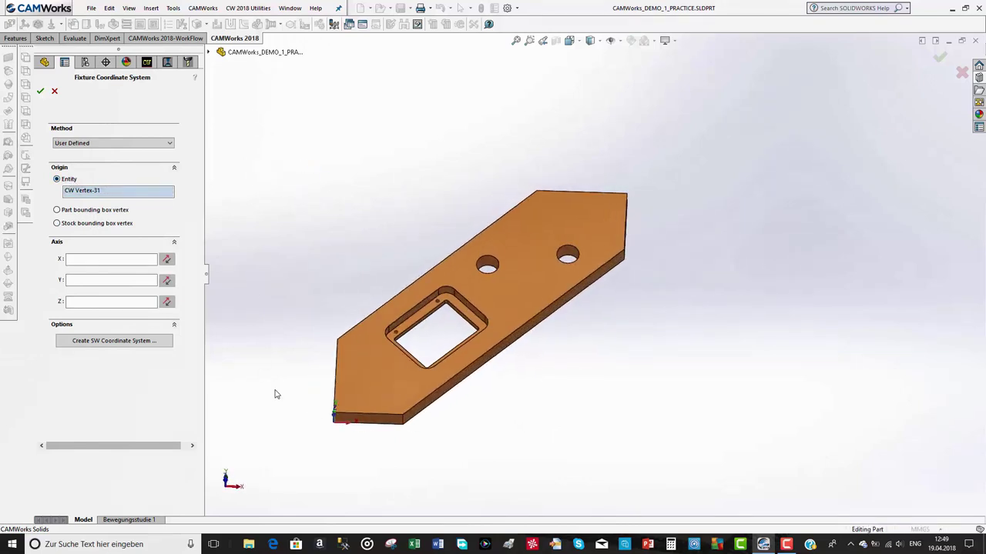
left_click(336, 425)
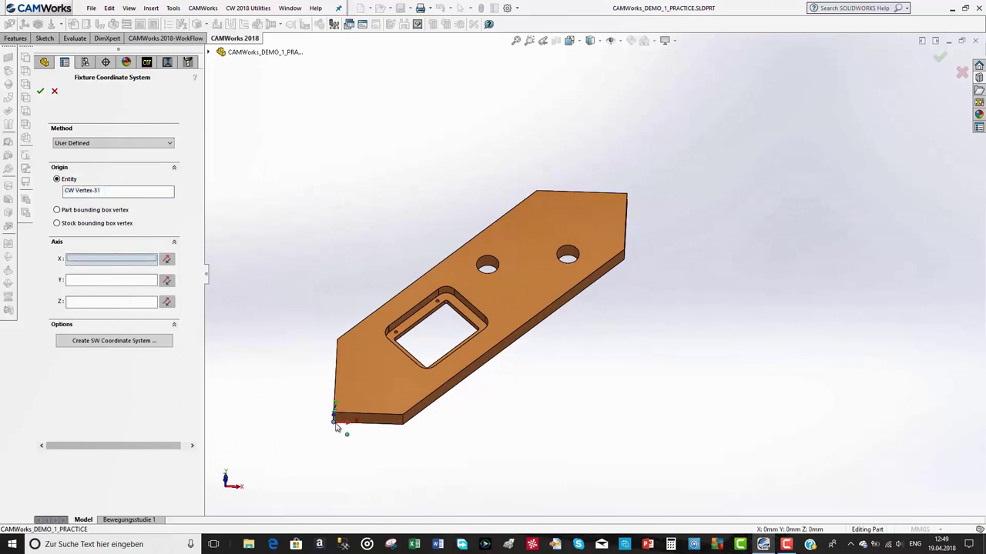
left_click(108, 341)
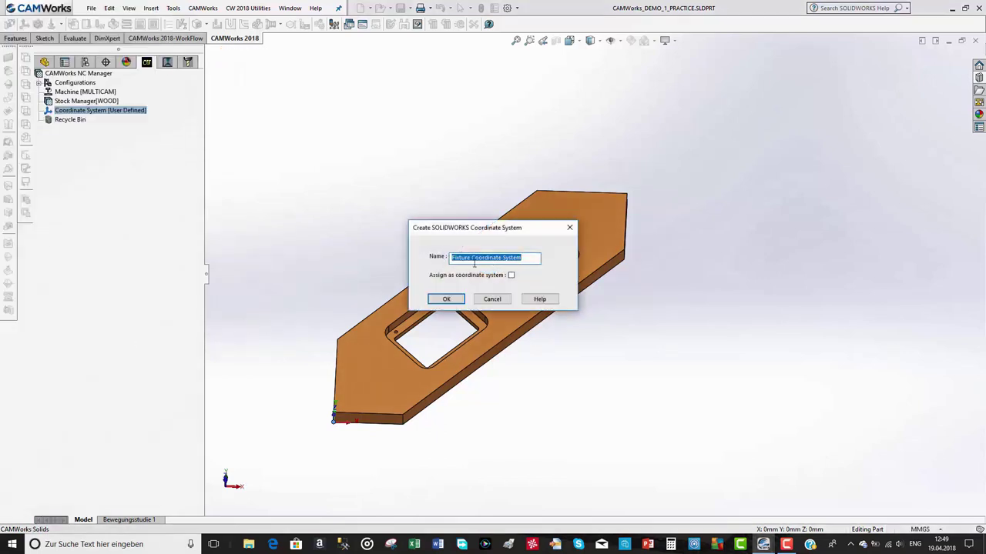
left_click(524, 259)
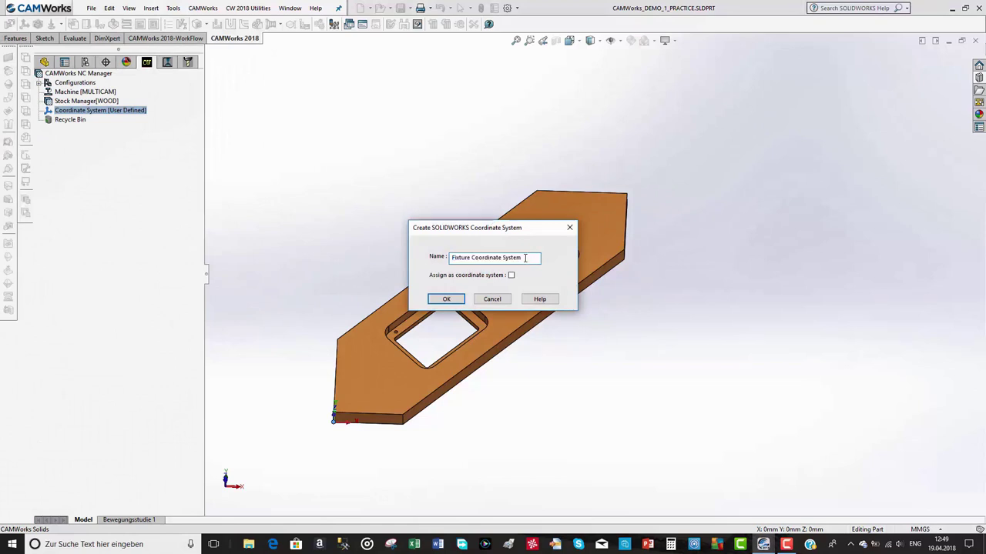
left_click(460, 297)
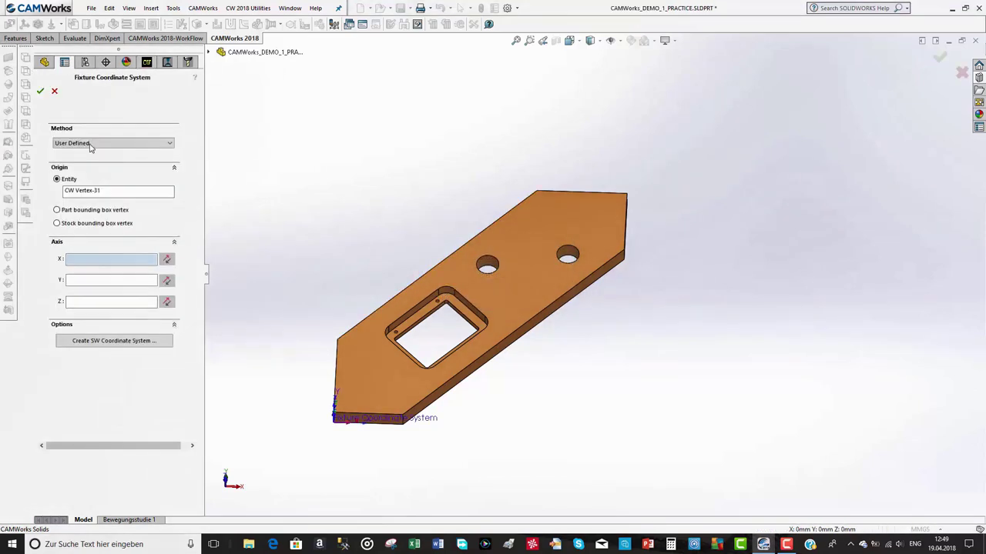
left_click(41, 92)
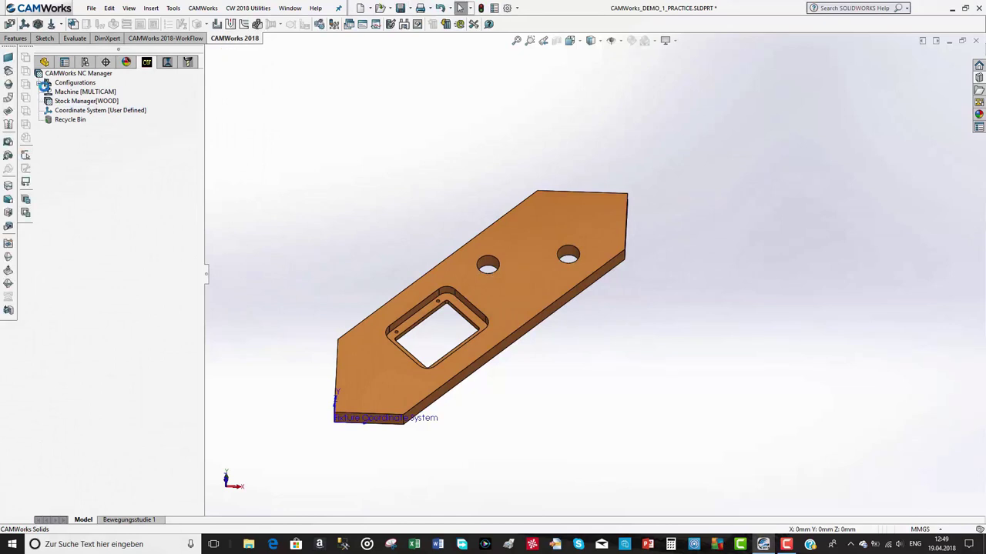
Edit the Fixture Coordinate System feature so its X axis follows the plate's long front edge
left_click(44, 62)
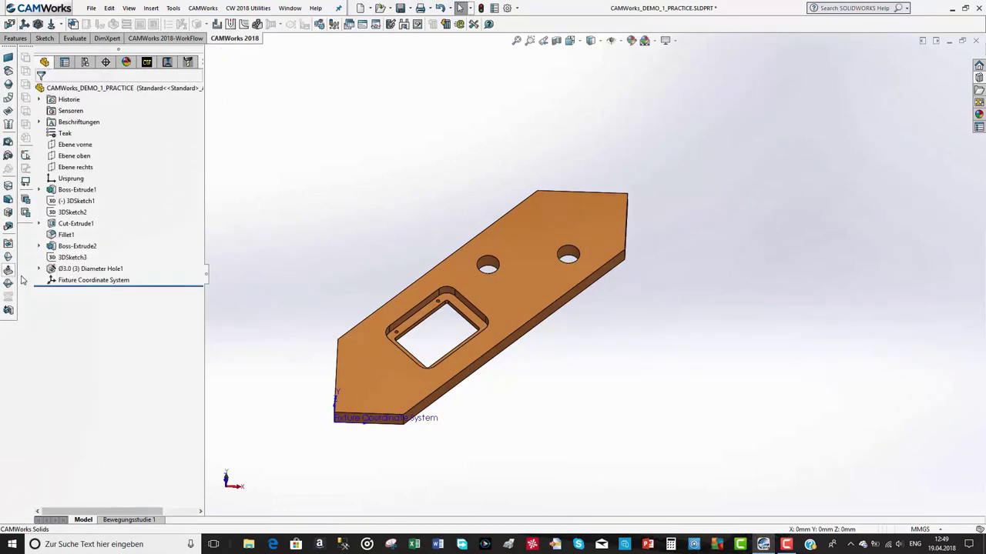
left_click(51, 281)
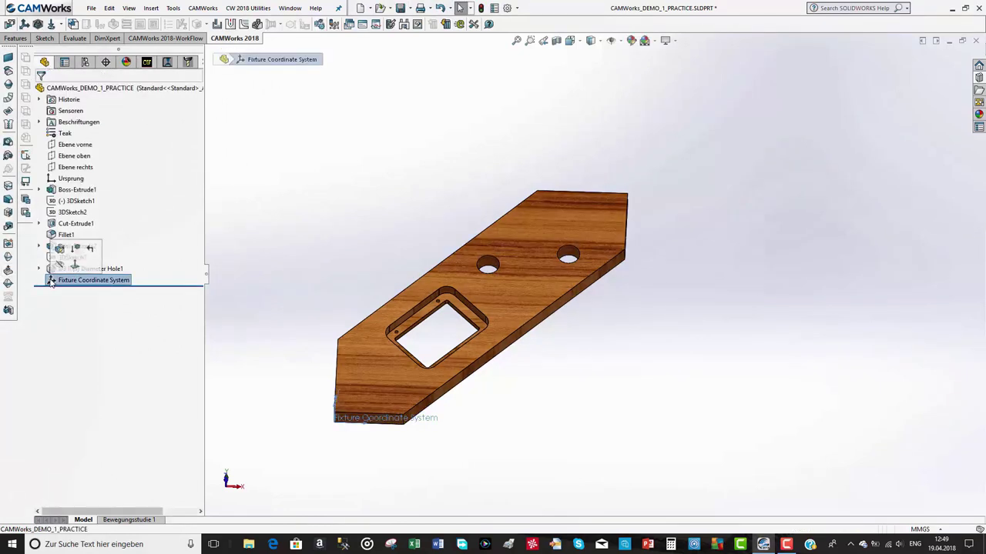
left_click(59, 248)
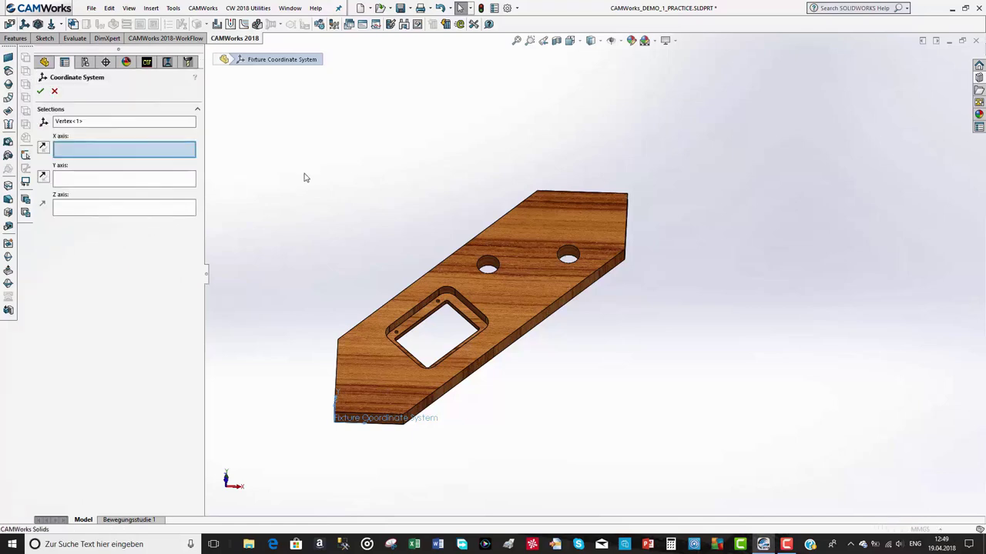
left_click(568, 299)
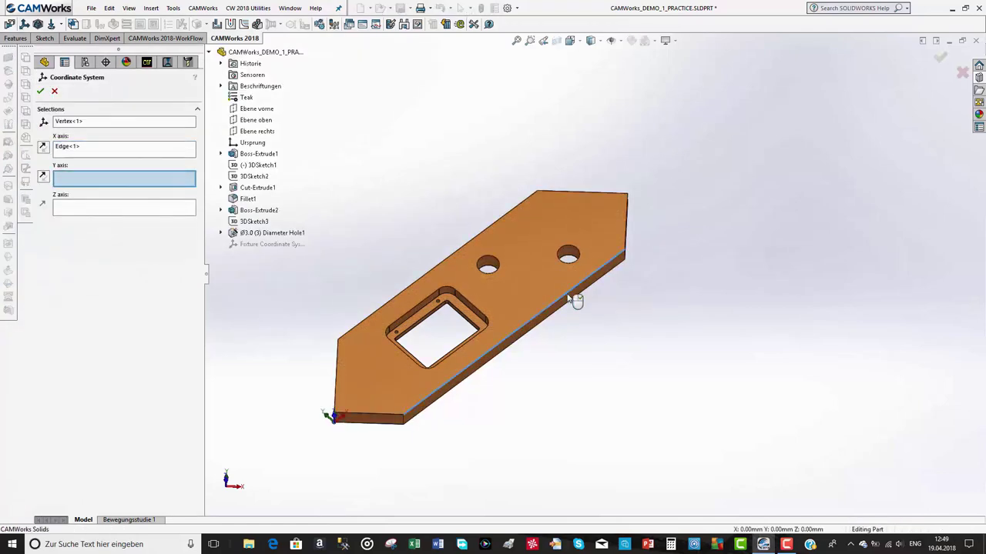
key("Return")
mouse_move(337, 222)
middle_mouse_down()
mouse_move(335, 293)
mouse_move(313, 237)
mouse_move(321, 222)
middle_mouse_up()
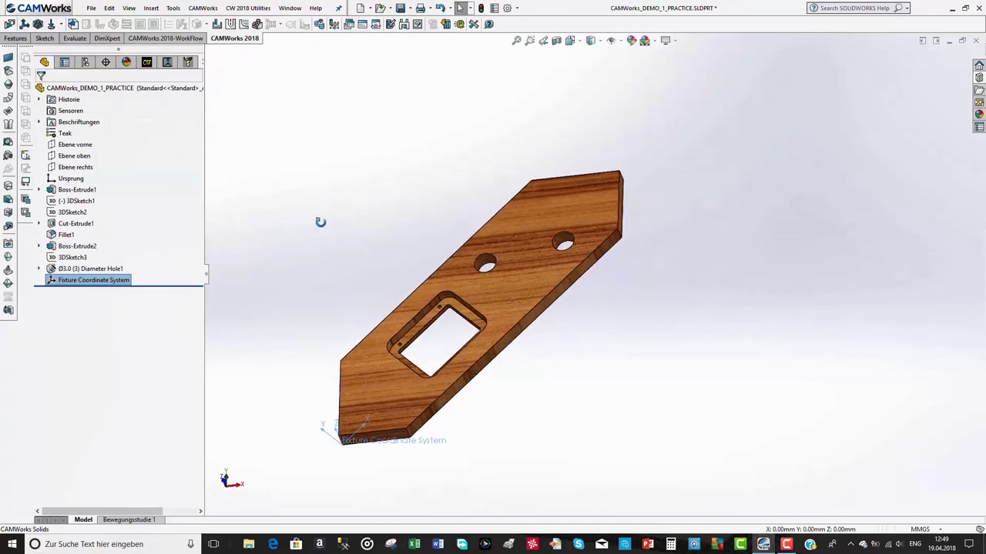
key("f")
Align the bounding box stock to the Fixture Coordinate System in the Stock Manager and accept it
left_click(147, 62)
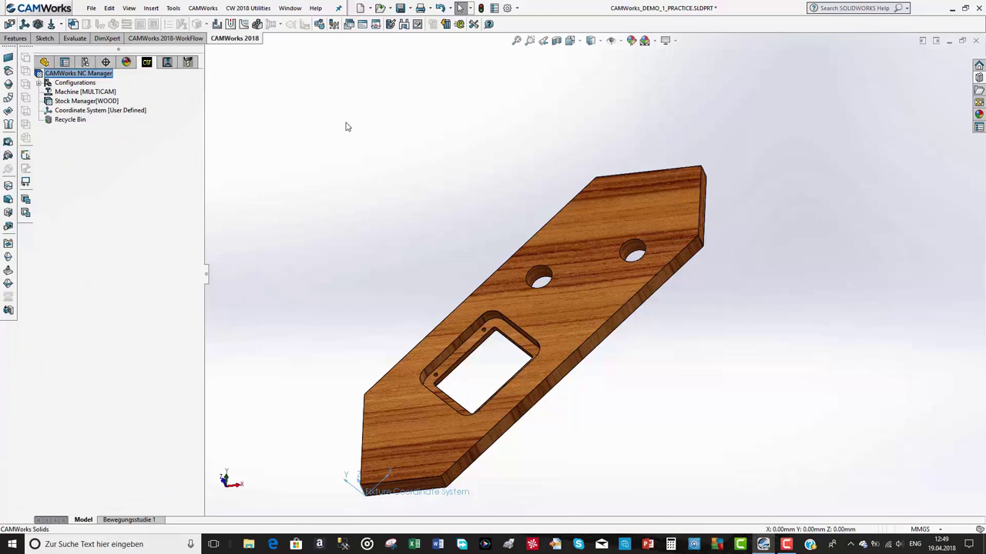
left_click(65, 102)
double_click(65, 103)
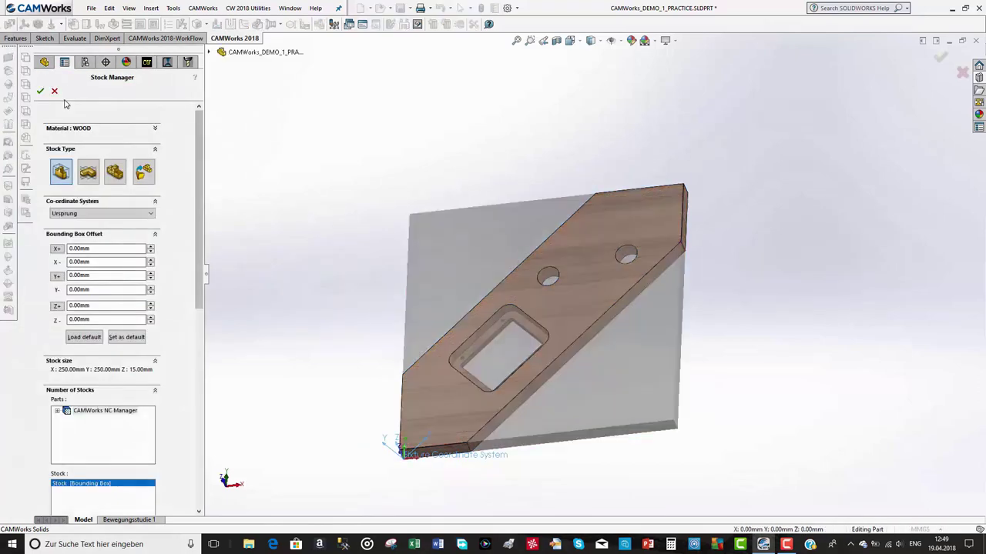
left_click(151, 215)
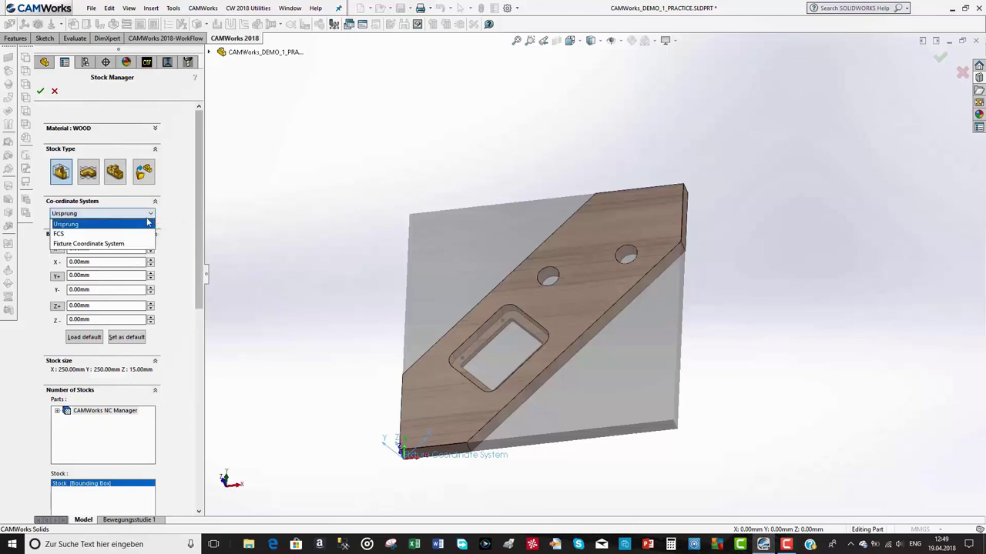
left_click(116, 244)
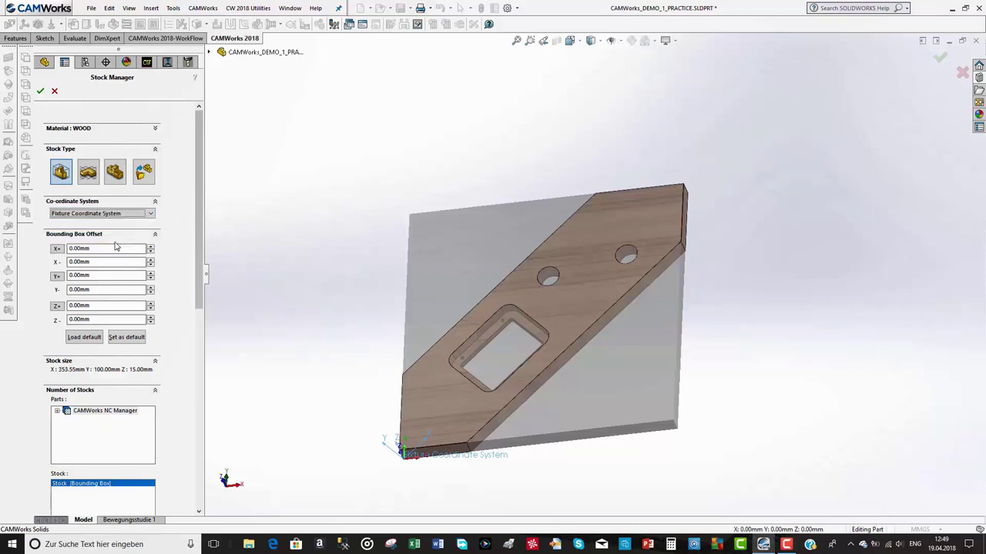
middle_click_drag(325, 229, 328, 272)
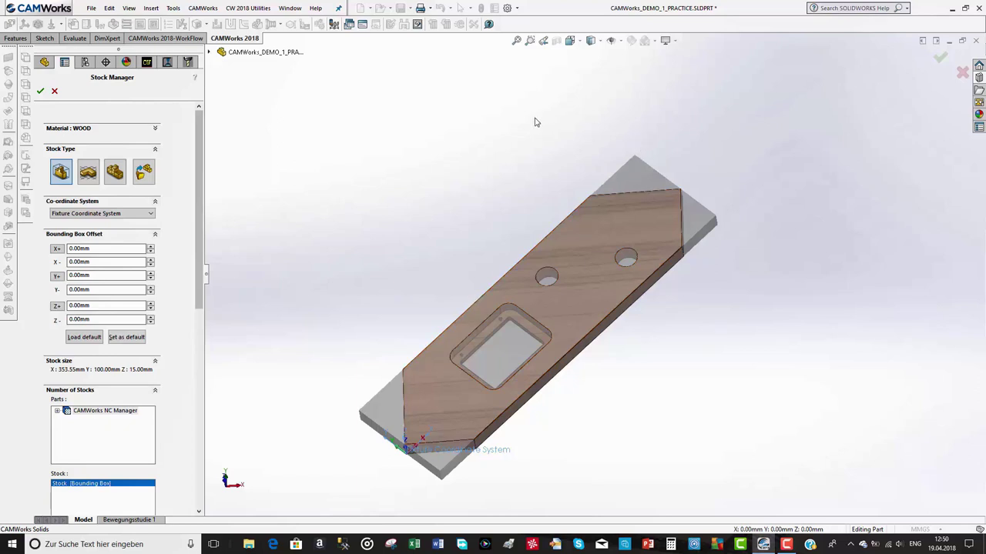
left_click(40, 90)
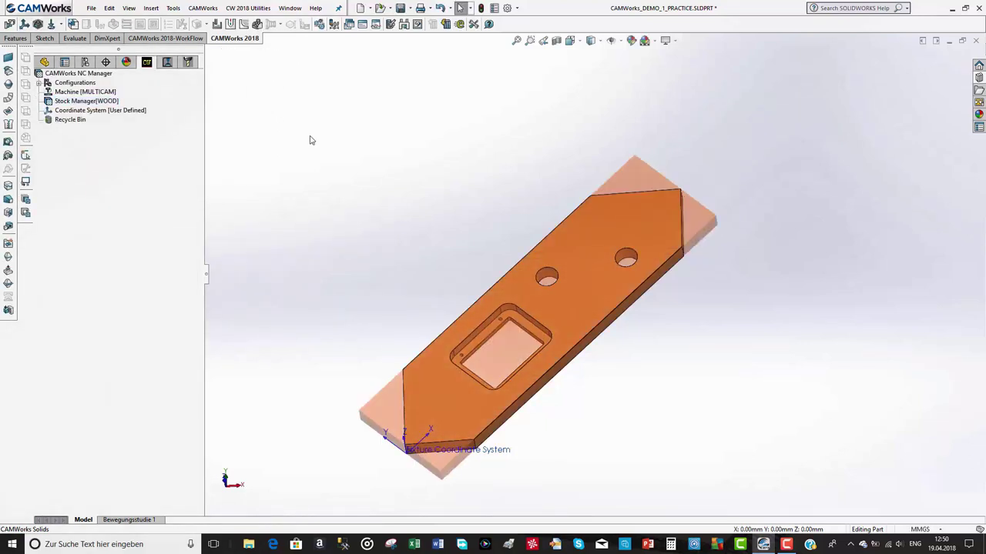
Extract the machinable features automatically from the solid model
left_click(73, 26)
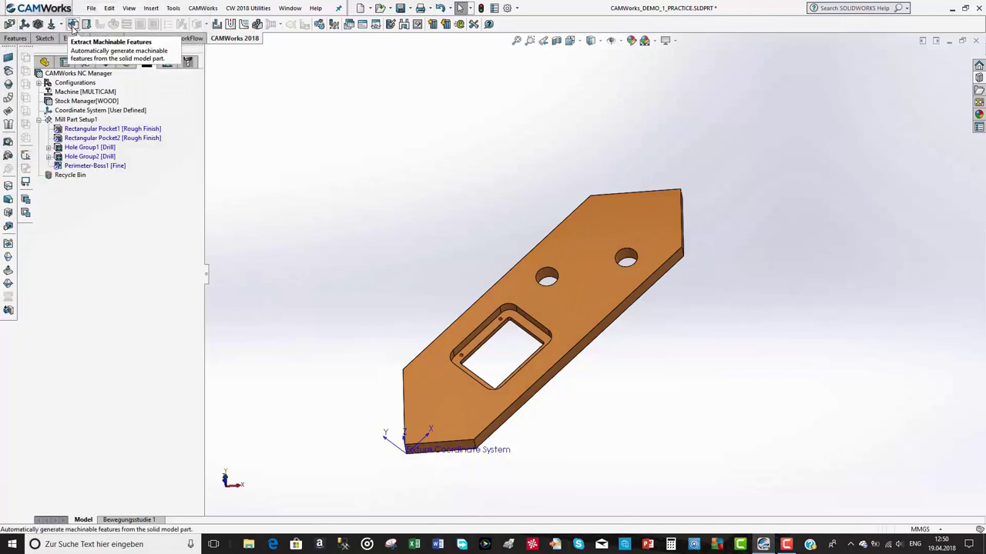
Examine the extracted rectangular pockets, hole groups and perimeter boss by highlighting each one on the plate
left_click(110, 131)
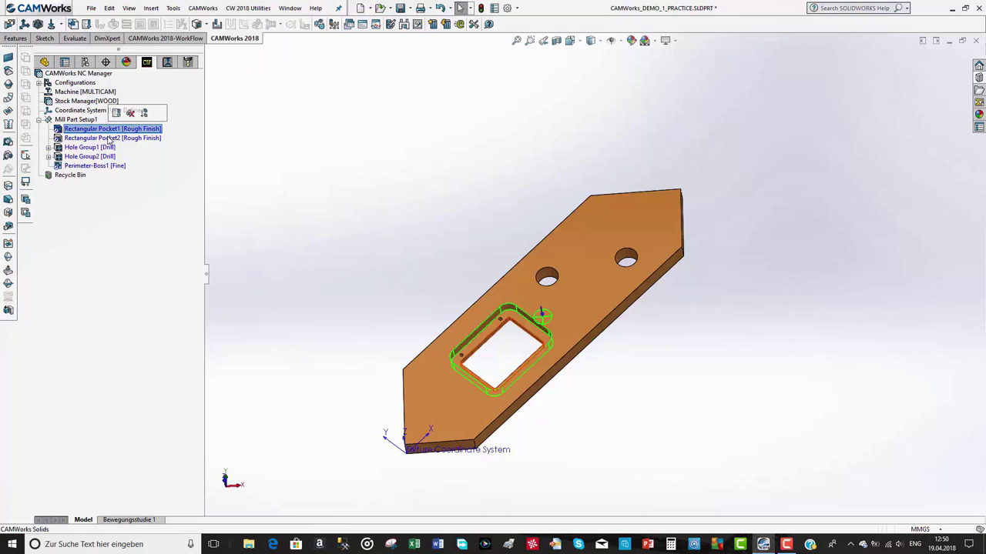
left_click(110, 138)
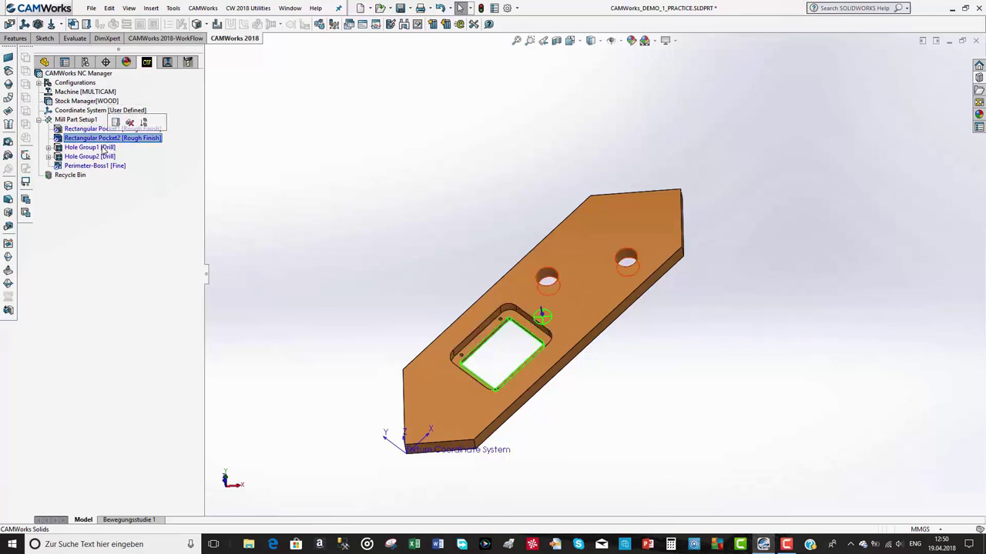
left_click(104, 147)
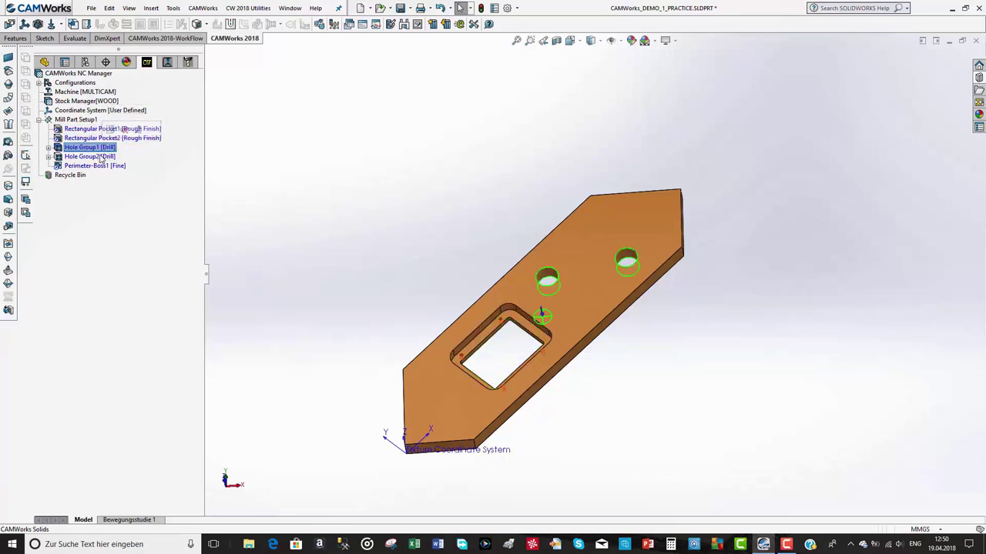
left_click(100, 158)
scroll(478, 310, "up", 5)
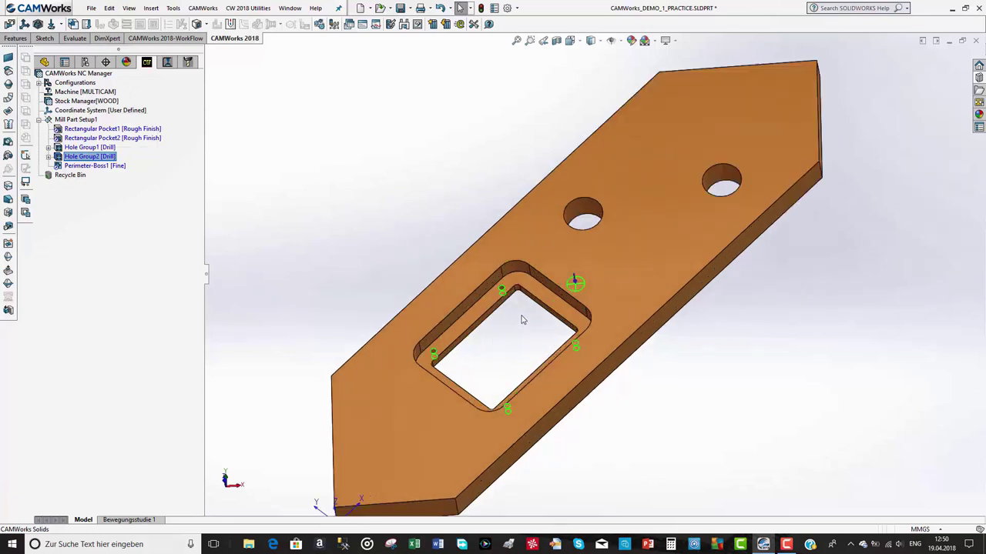
scroll(417, 212, "down", 2)
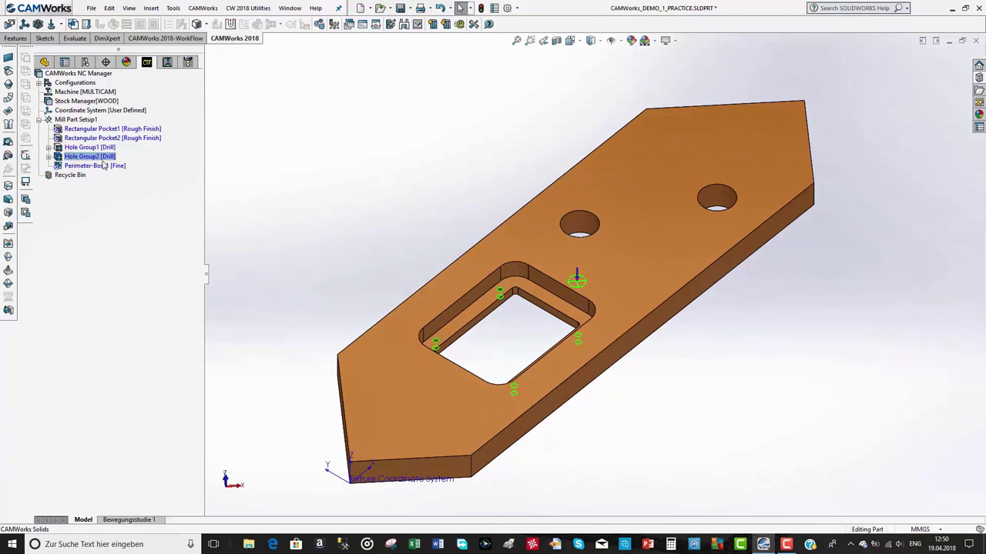
left_click(80, 129)
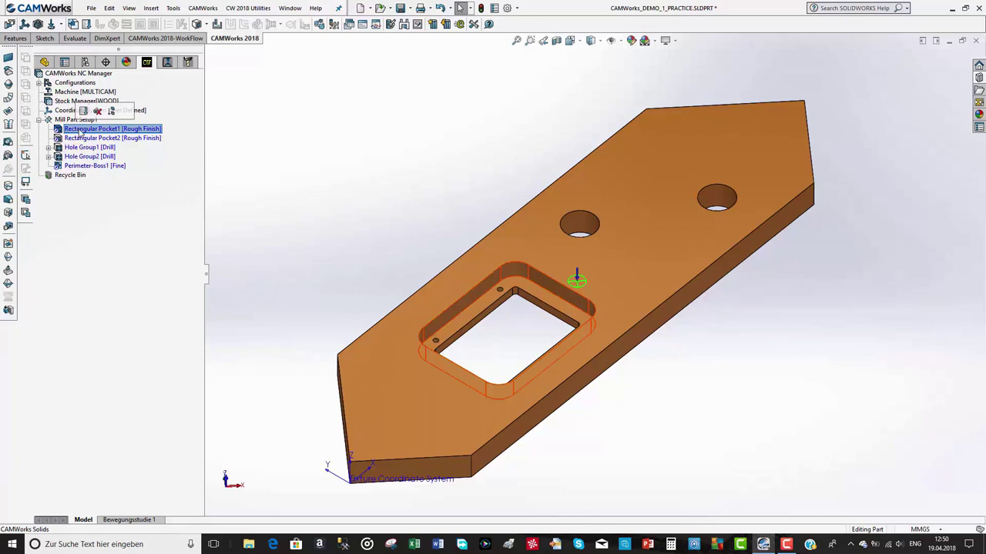
left_click(77, 139)
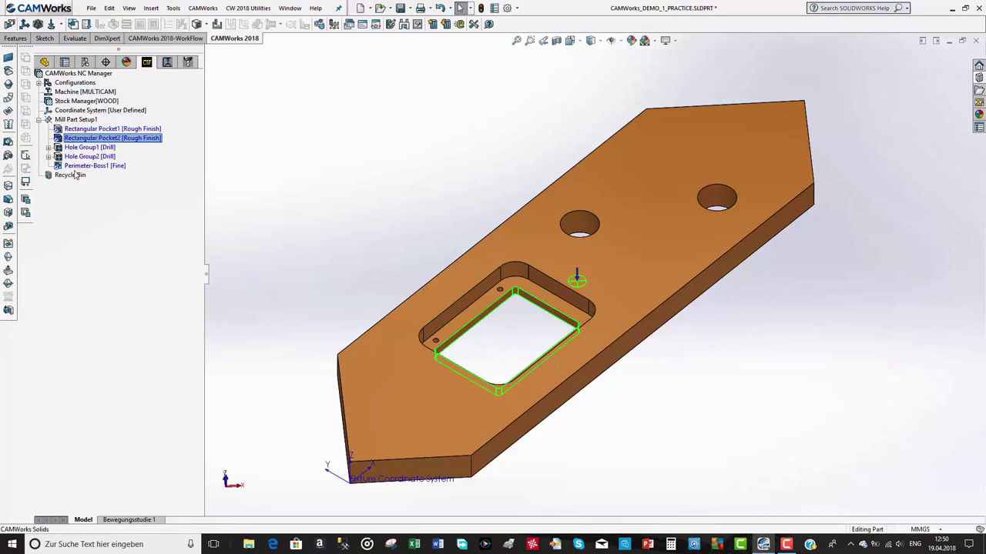
left_click(85, 165)
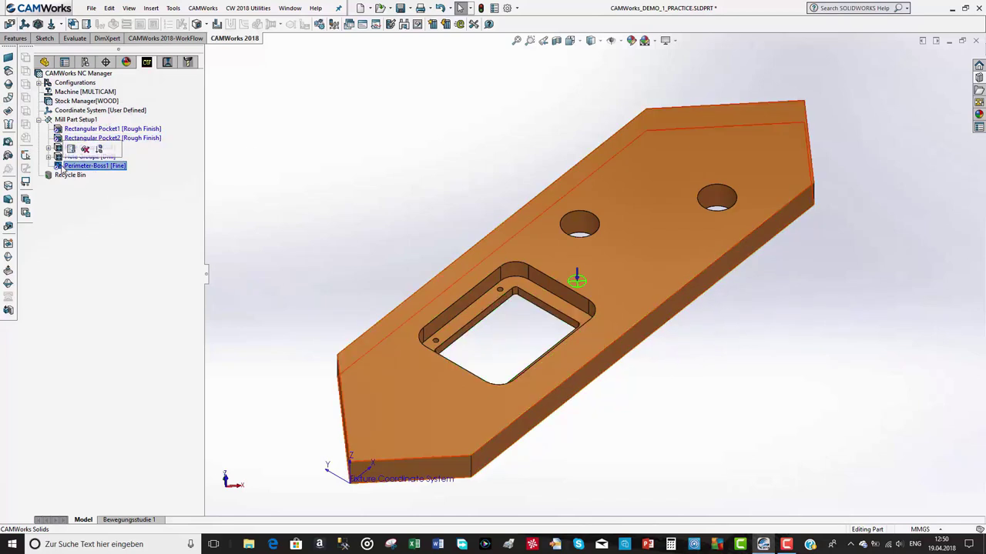
Move Perimeter-Boss1 to the first position in Mill Part Setup1
left_click_drag(64, 168, 80, 123)
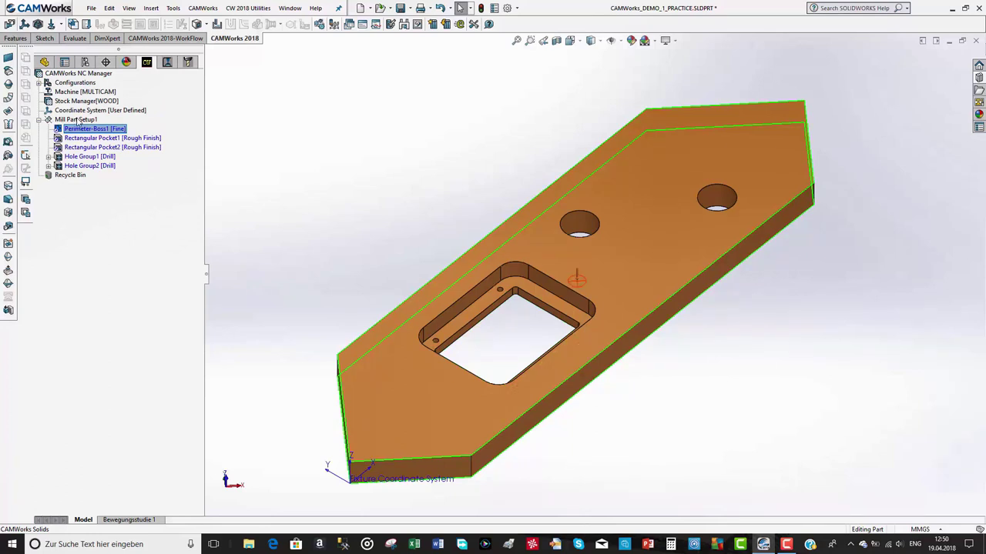
Sort the features of Mill Part Setup1 with Perimeter Feature placed last in the feature sequence
right_click(77, 121)
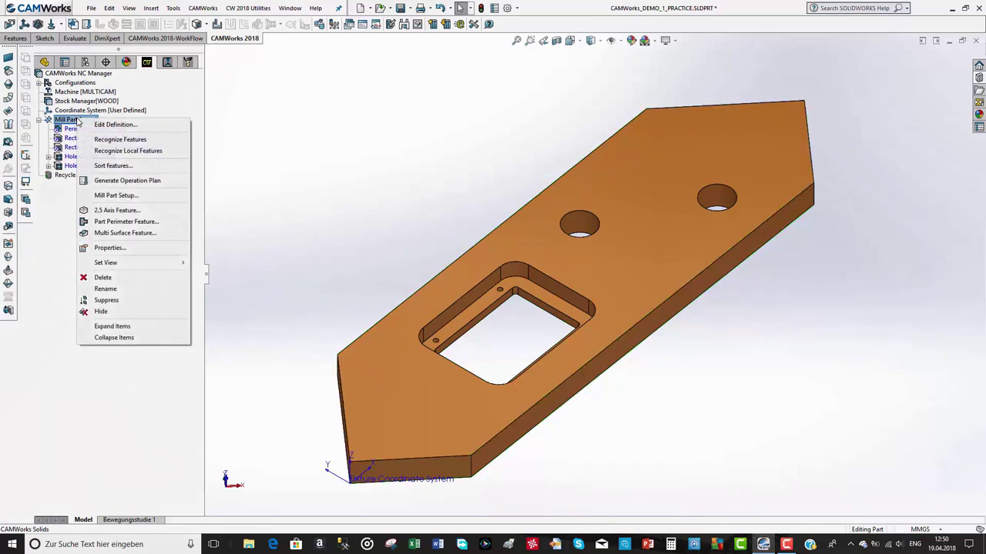
left_click(122, 166)
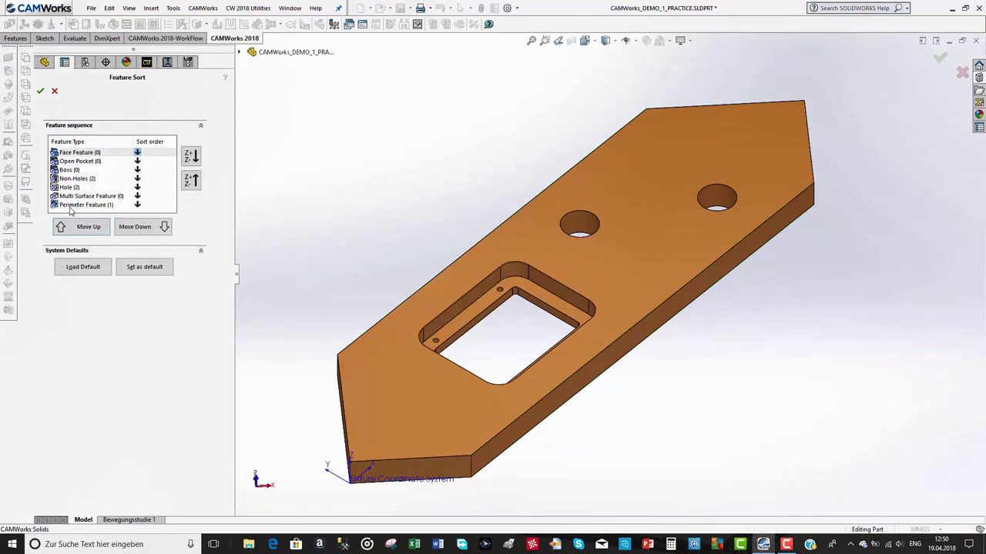
left_click(69, 207)
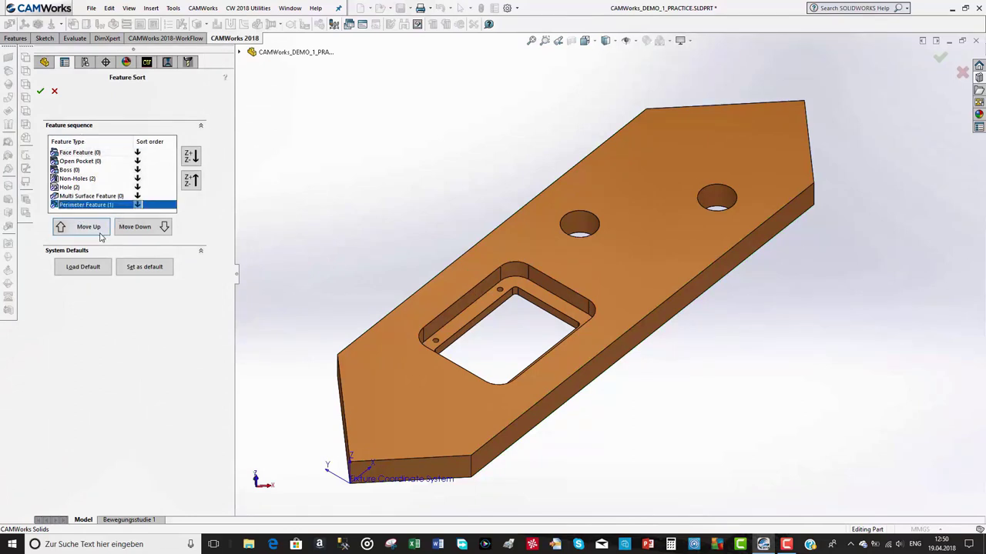
left_click(89, 228)
left_click(92, 229)
left_click(96, 230)
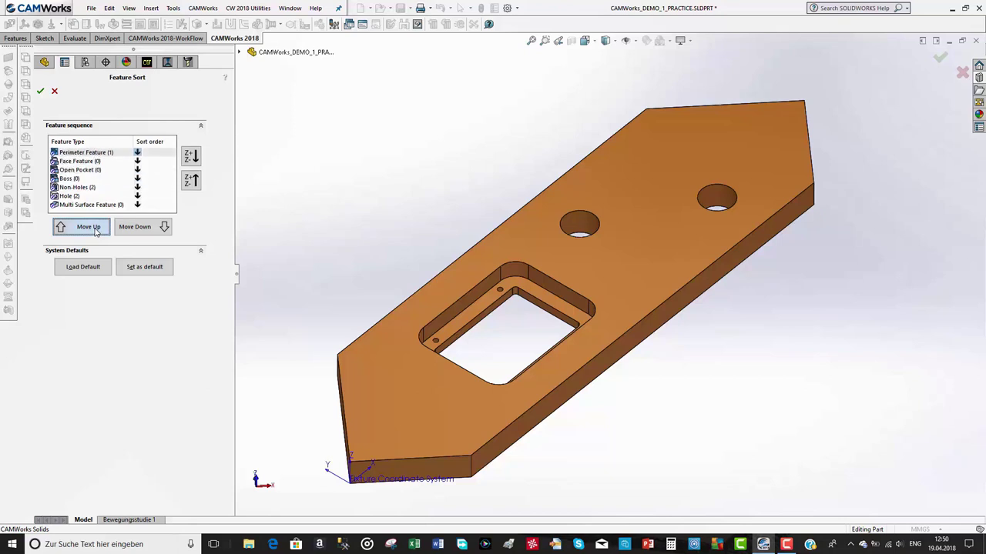
left_click(137, 228)
left_click(139, 230)
left_click(139, 230)
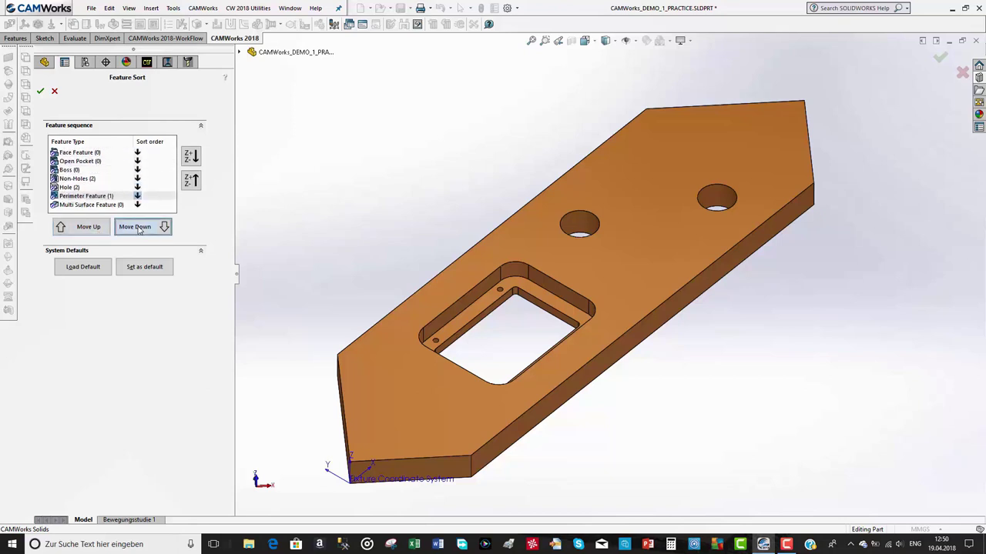
left_click(140, 230)
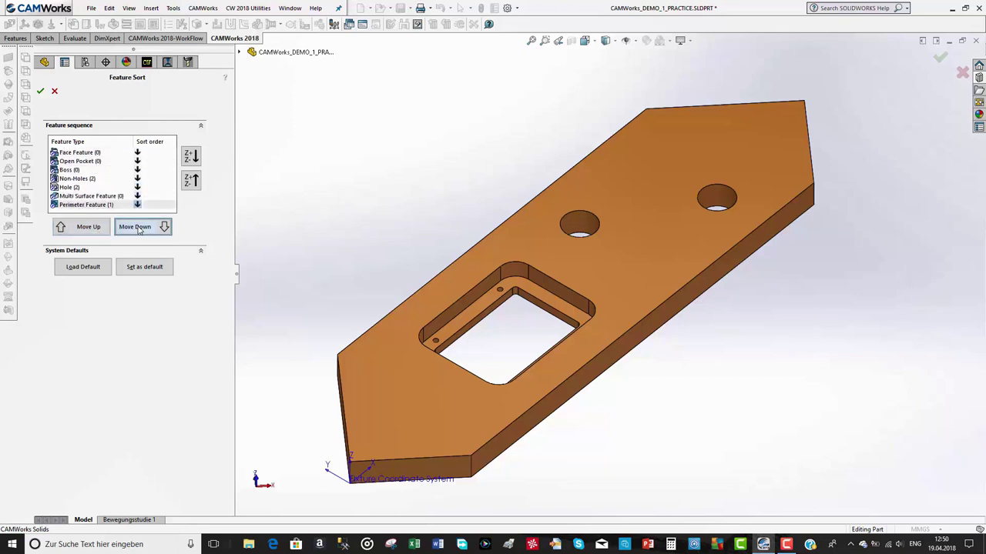
left_click(40, 91)
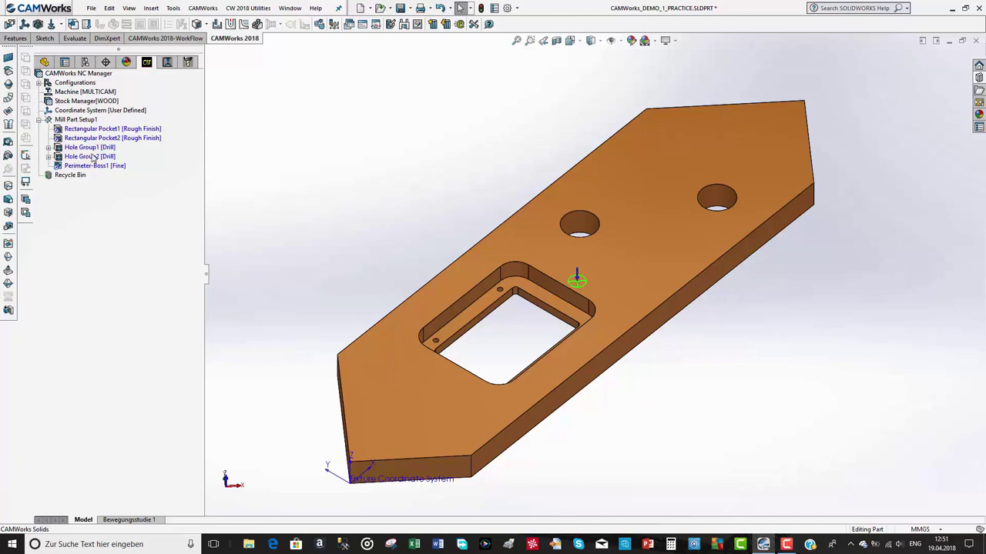
Generate the operation plan for Mill Part Setup1 and calculate the toolpaths of all its operations
right_click(88, 122)
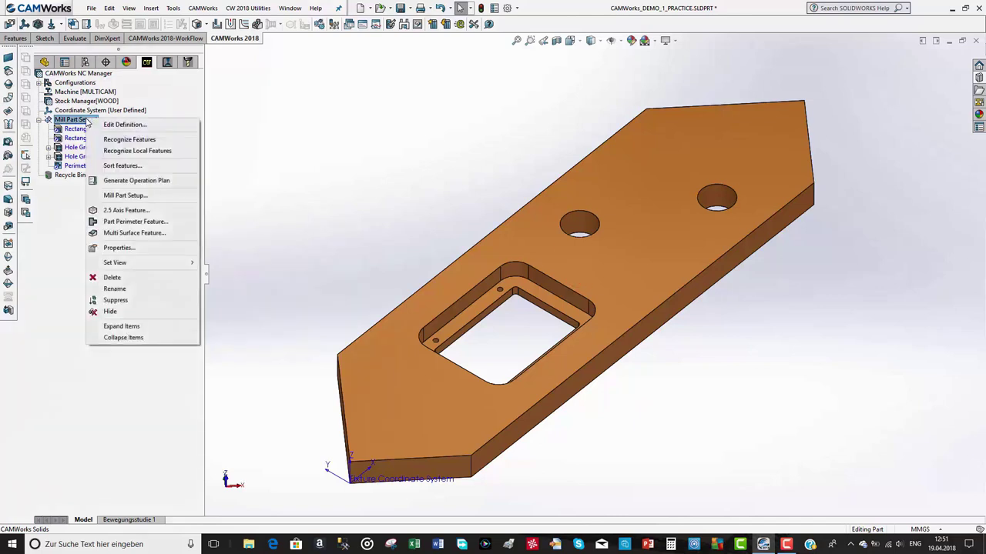
left_click(127, 181)
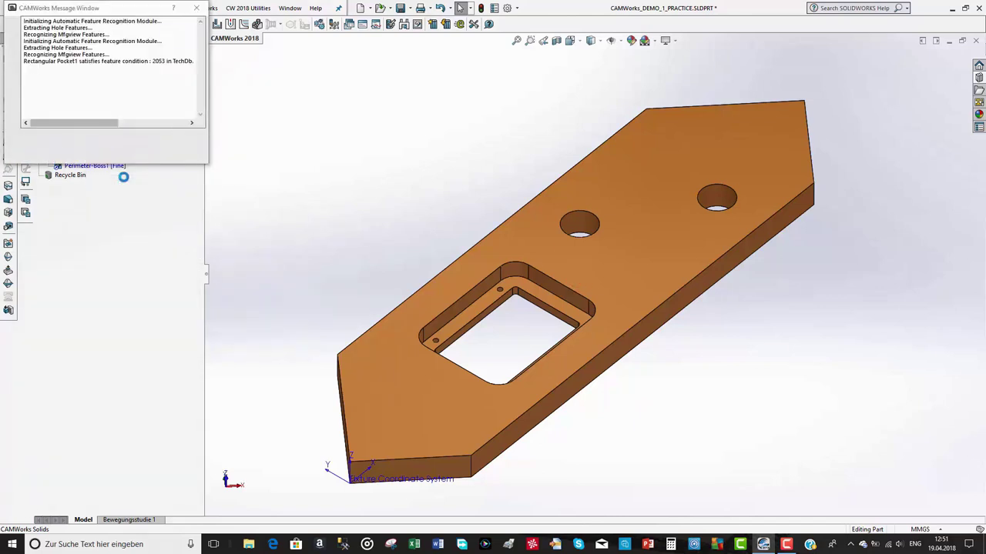
right_click(92, 121)
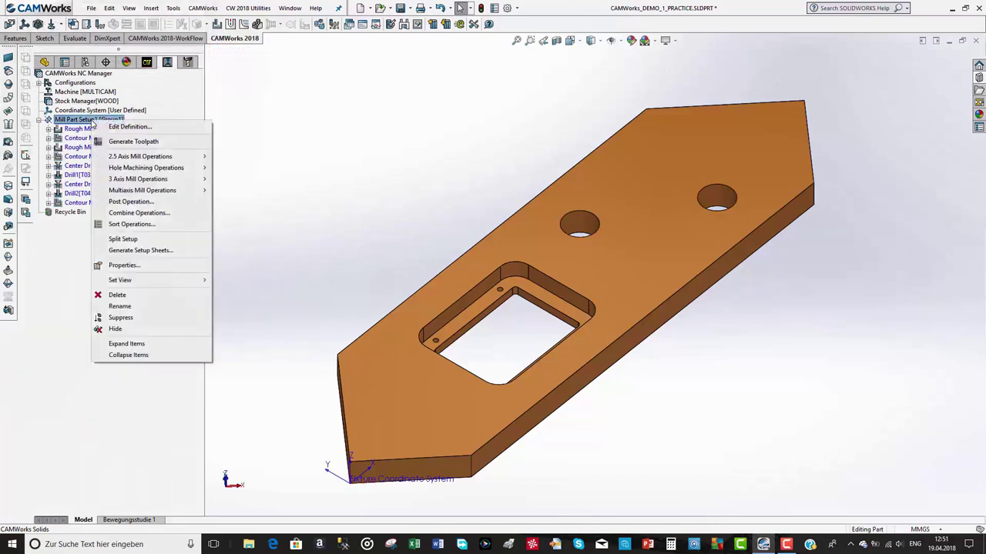
left_click(117, 143)
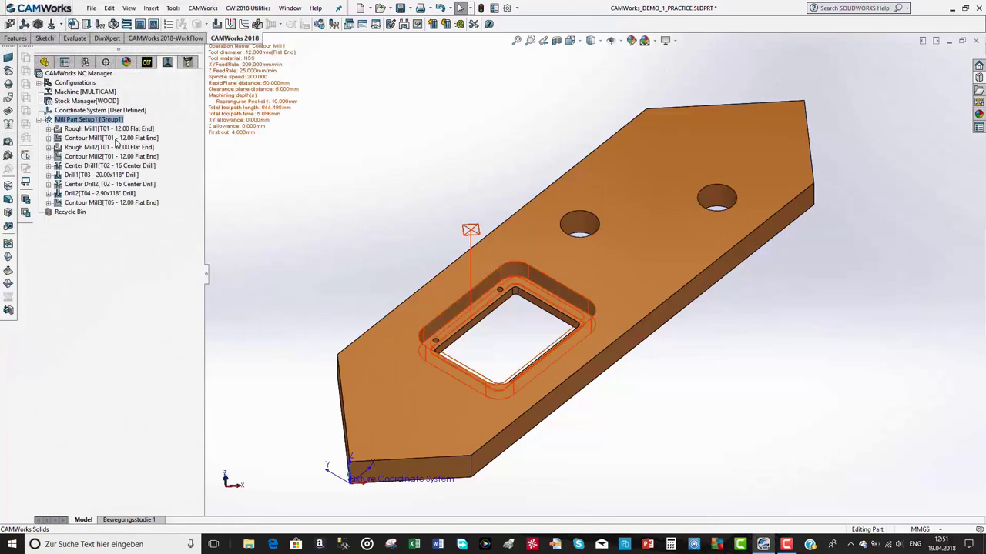
Open the parameters of the Rough Mill1 operation and disable Stay at depth and Machine island top for its pocketing
left_click(83, 130)
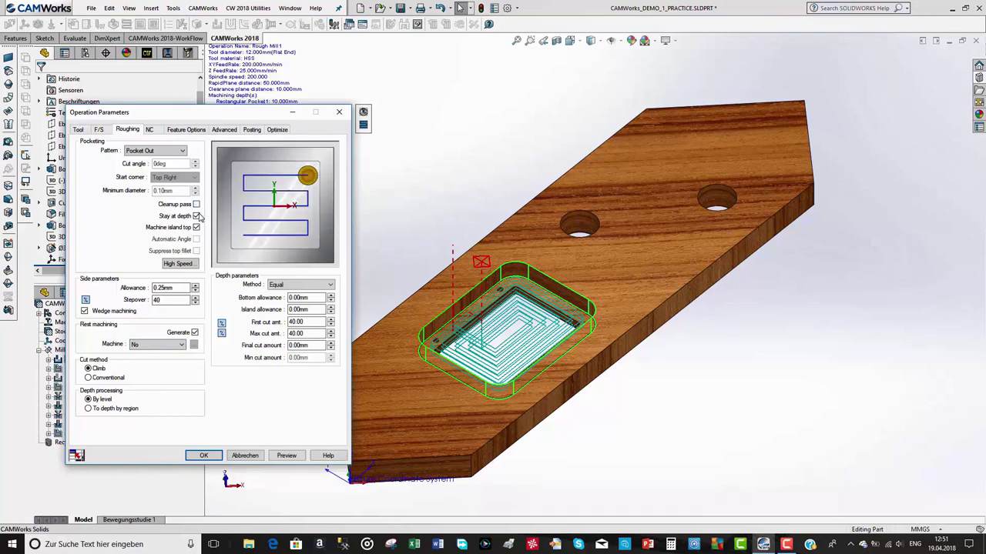
left_click(197, 216)
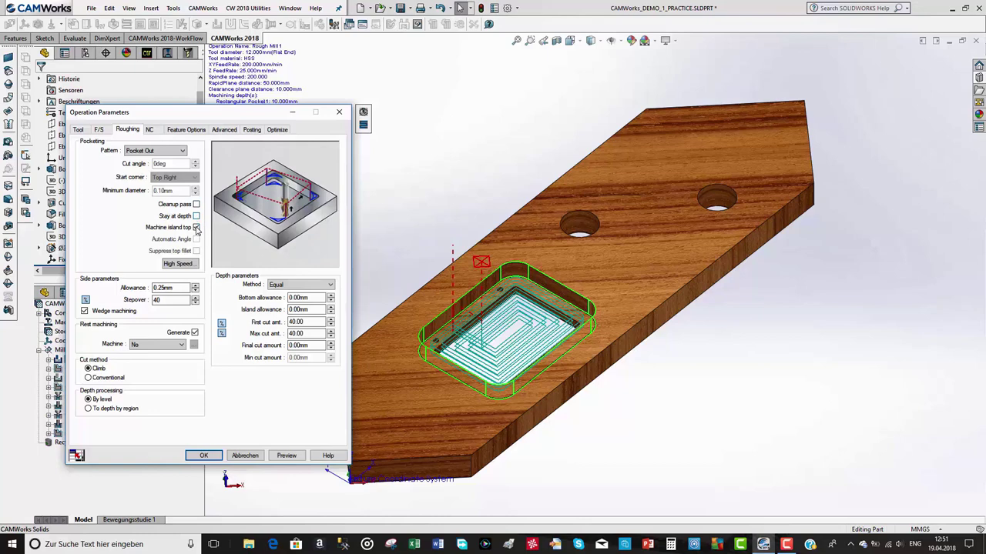
left_click(197, 228)
left_click(196, 216)
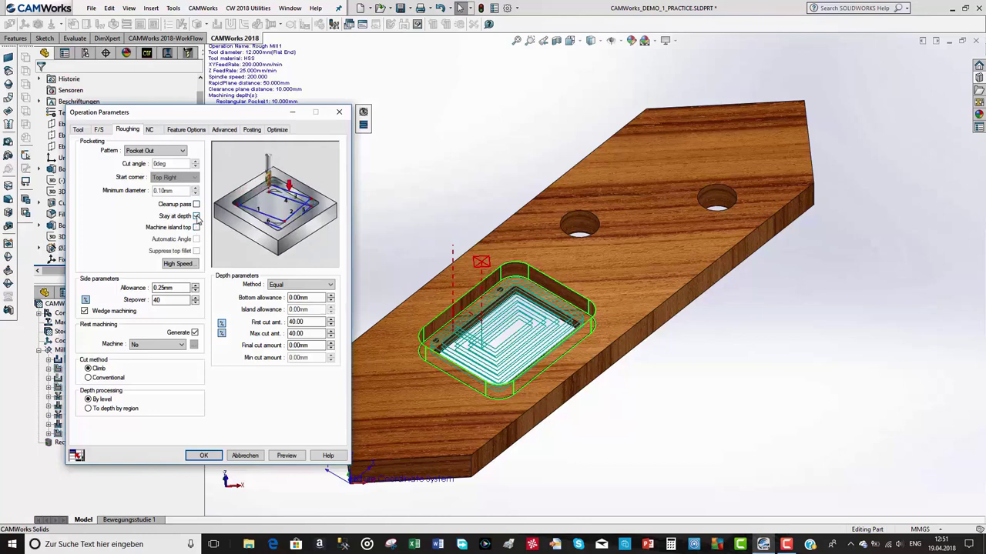
left_click(197, 216)
Review Rough Mill1's bottom allowance, first, max and final cut amounts, side allowance and stepover using their illustrations
left_click(300, 297)
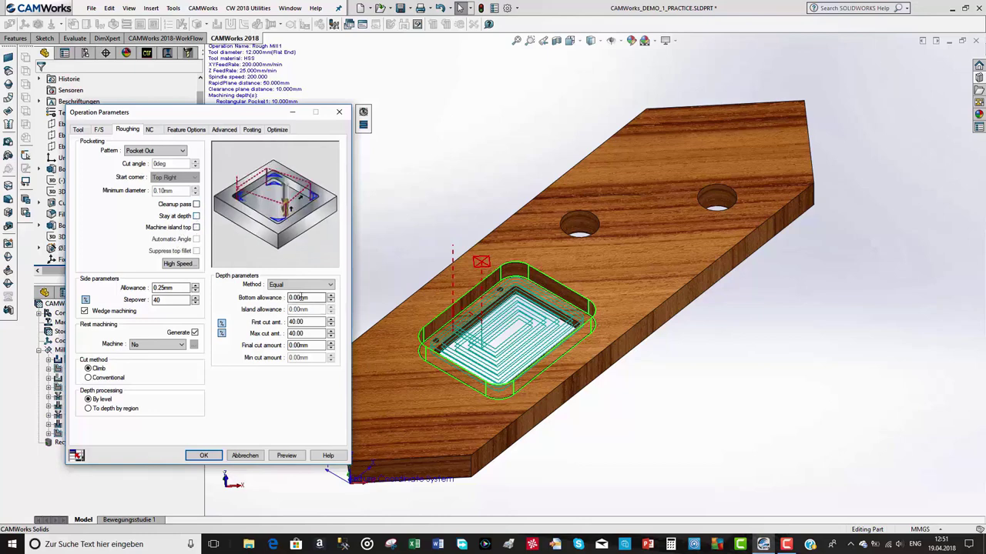
left_click(308, 322)
left_click(309, 333)
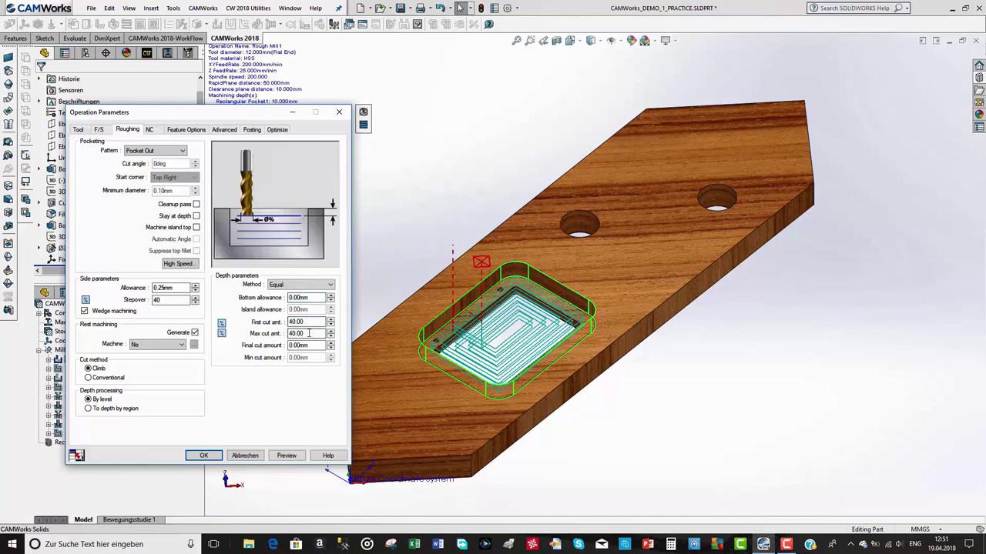
left_click(311, 345)
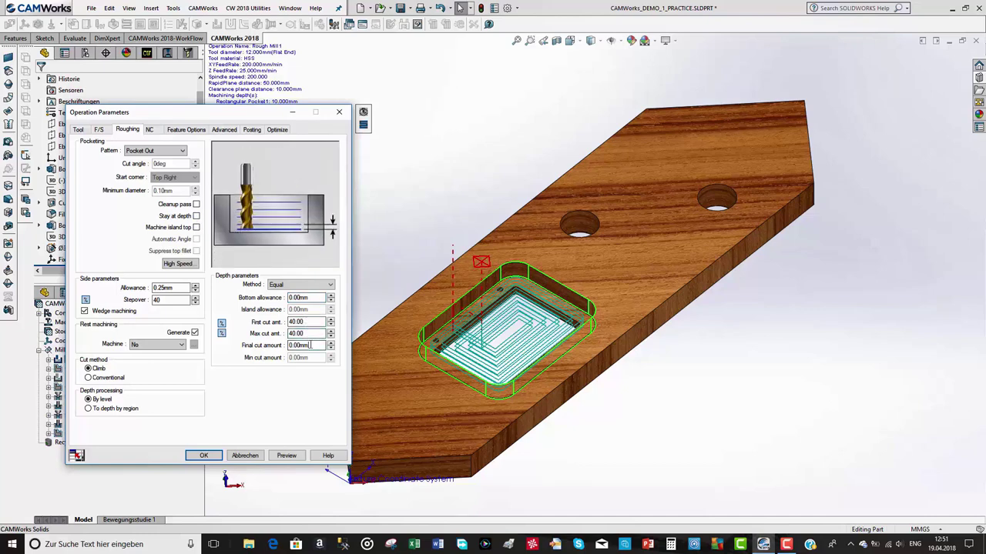
left_click(177, 288)
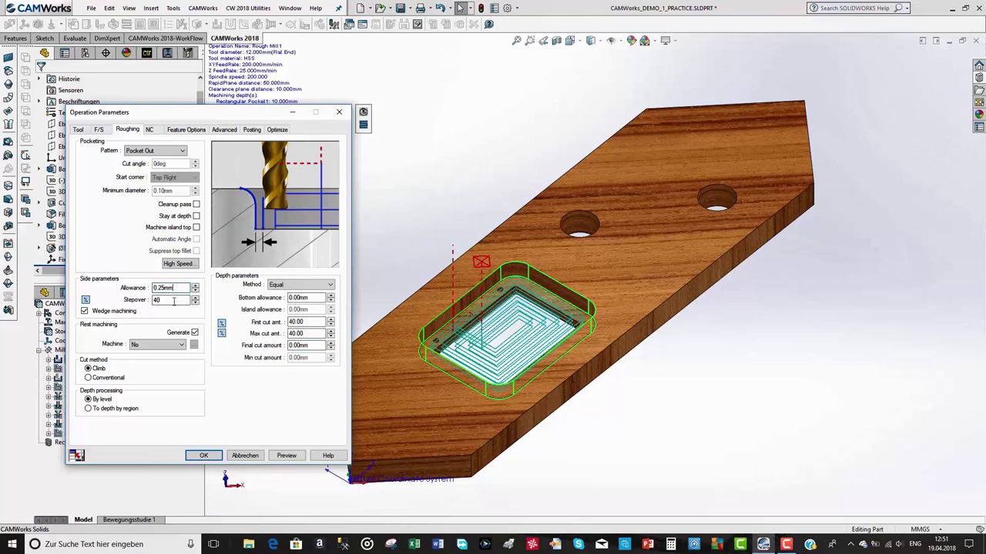
left_click(174, 301)
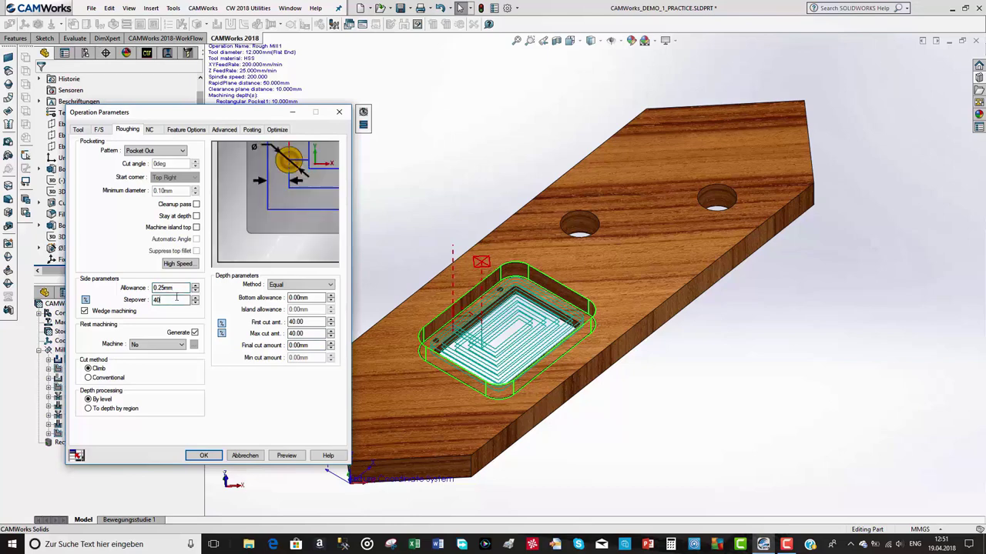
left_click(177, 288)
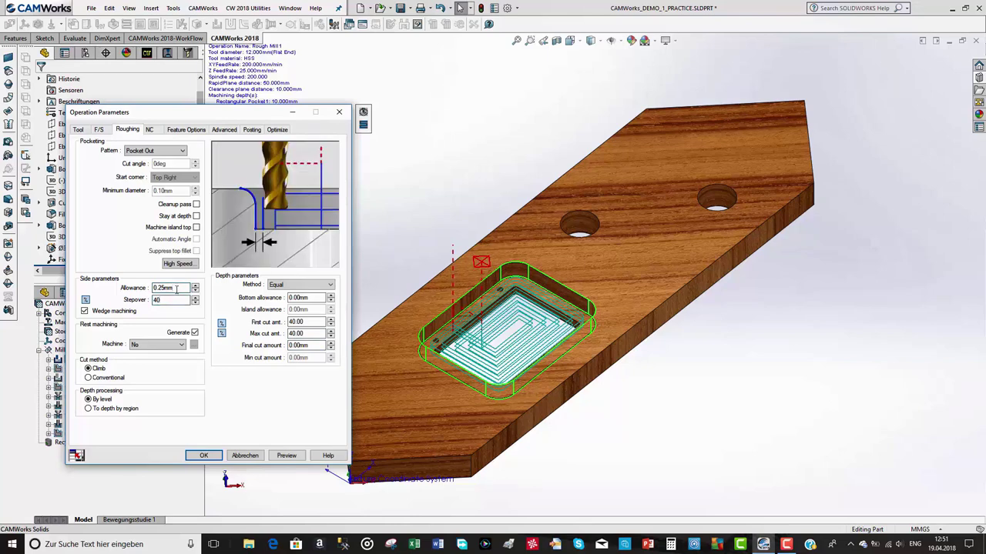
left_click(299, 298)
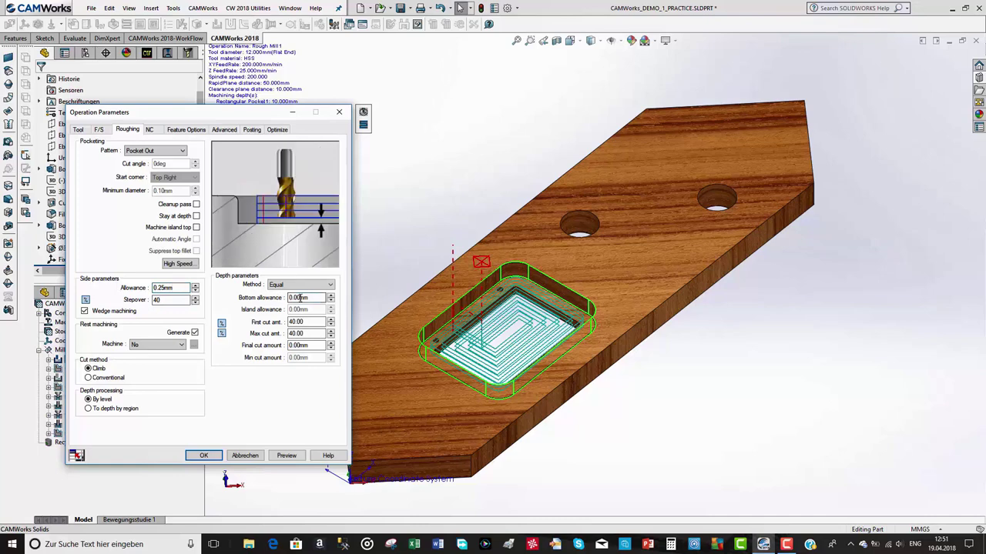
Review the XY clearances for avoid areas and contain areas in Rough Mill1's advanced parameters
left_click(224, 130)
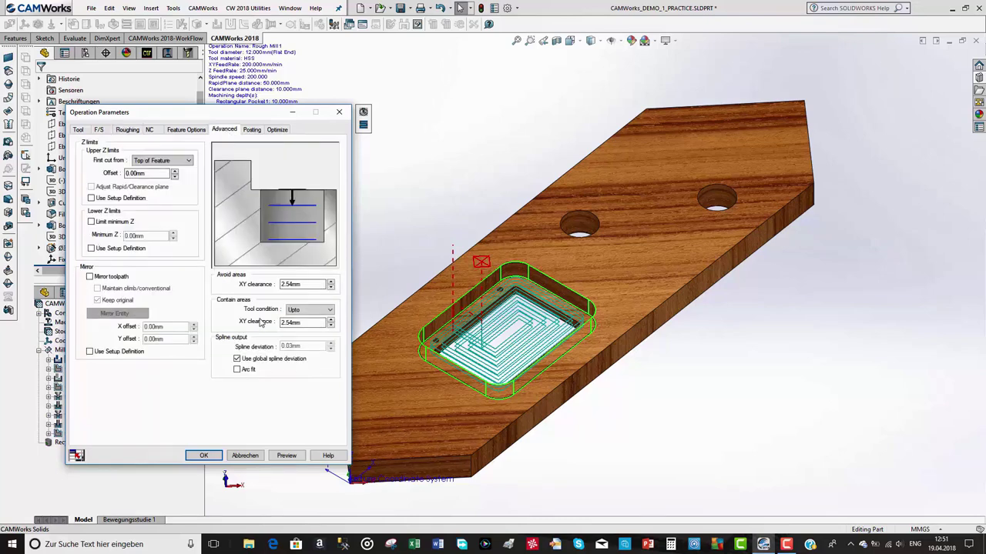
left_click(302, 285)
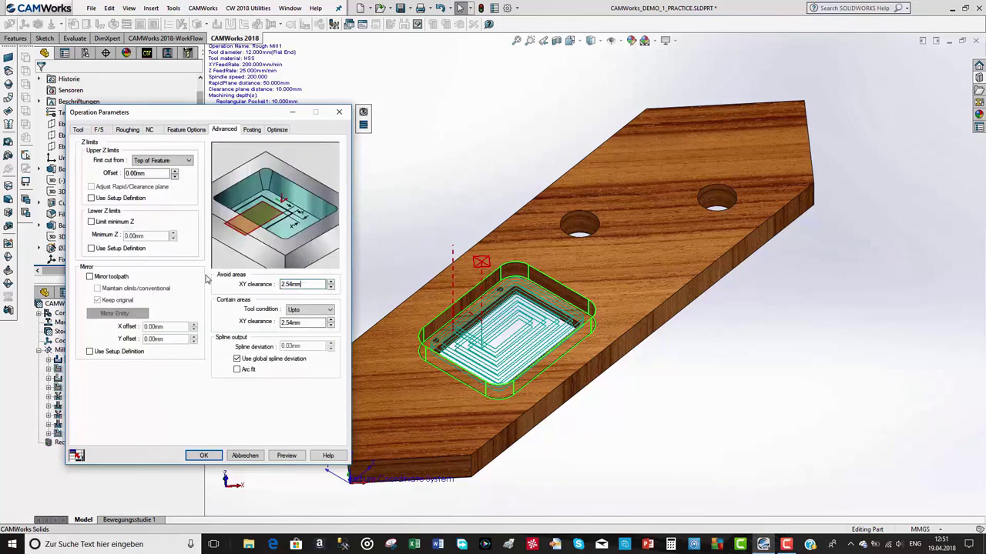
left_click(299, 322)
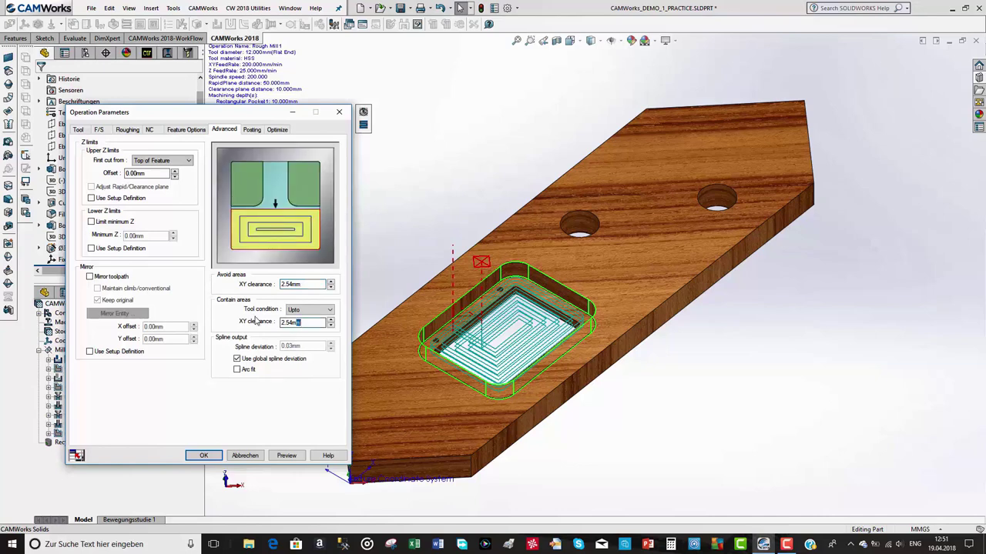
left_click(310, 284)
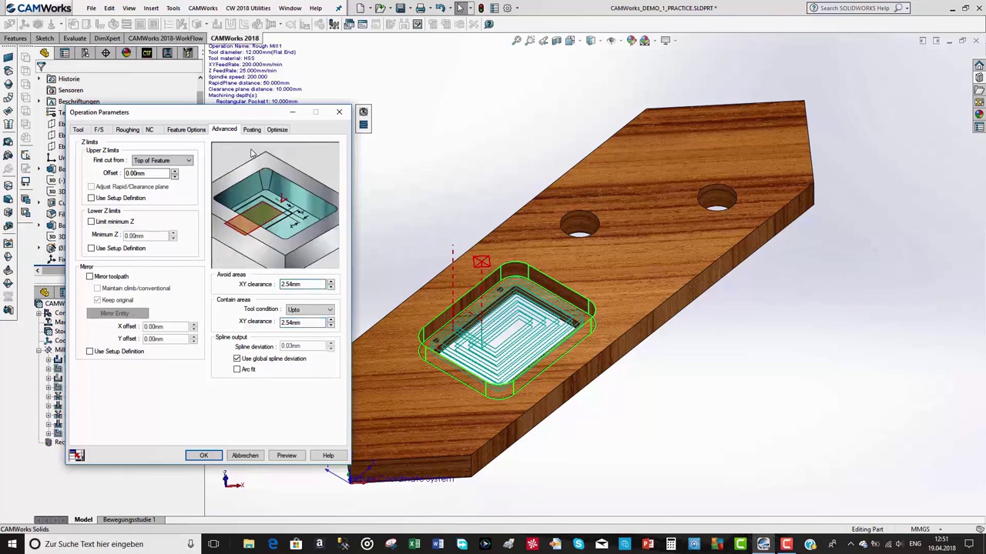
Try the Grid, Shortest Path, Inside to Out and Outside to In optimization methods for Rough Mill1, and return the method to None
left_click(278, 130)
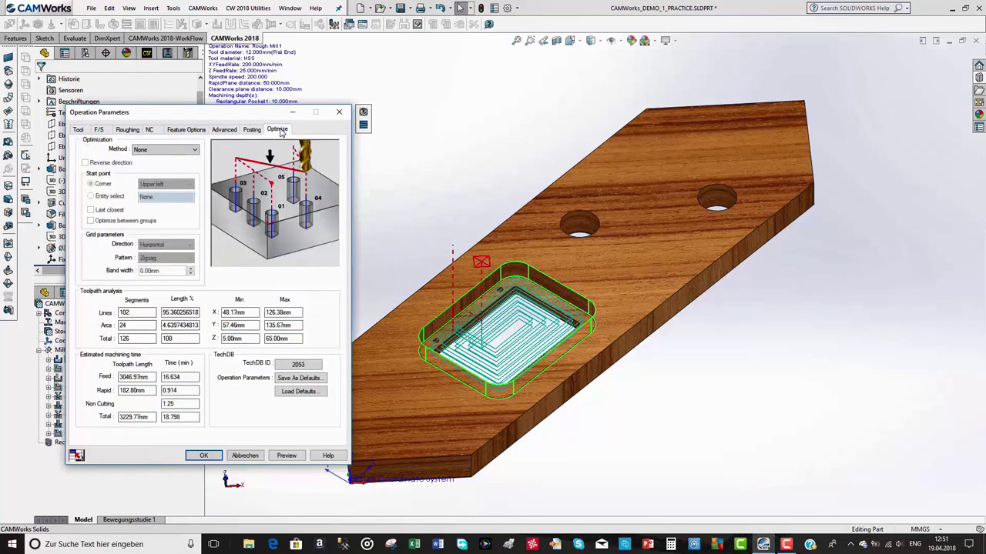
left_click(179, 151)
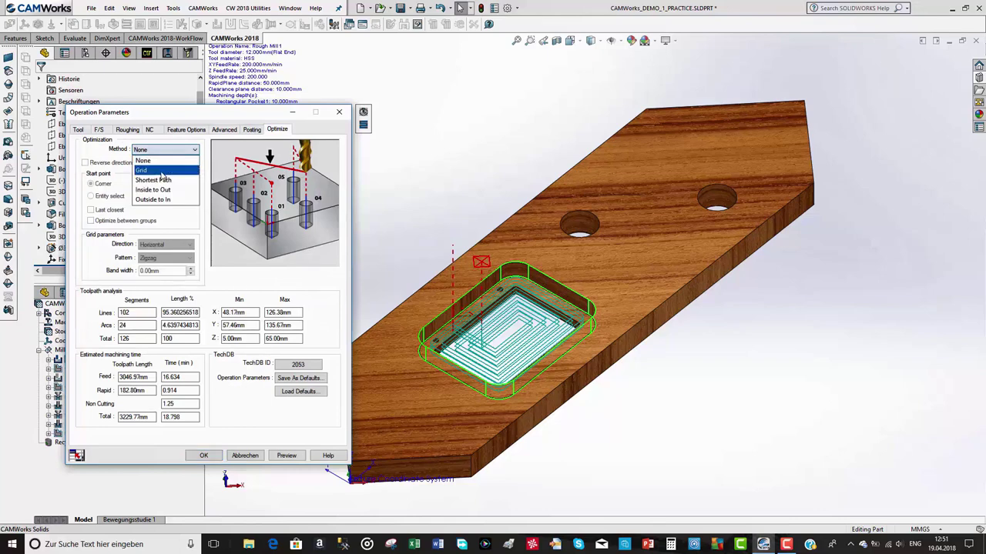
left_click(163, 167)
left_click(187, 151)
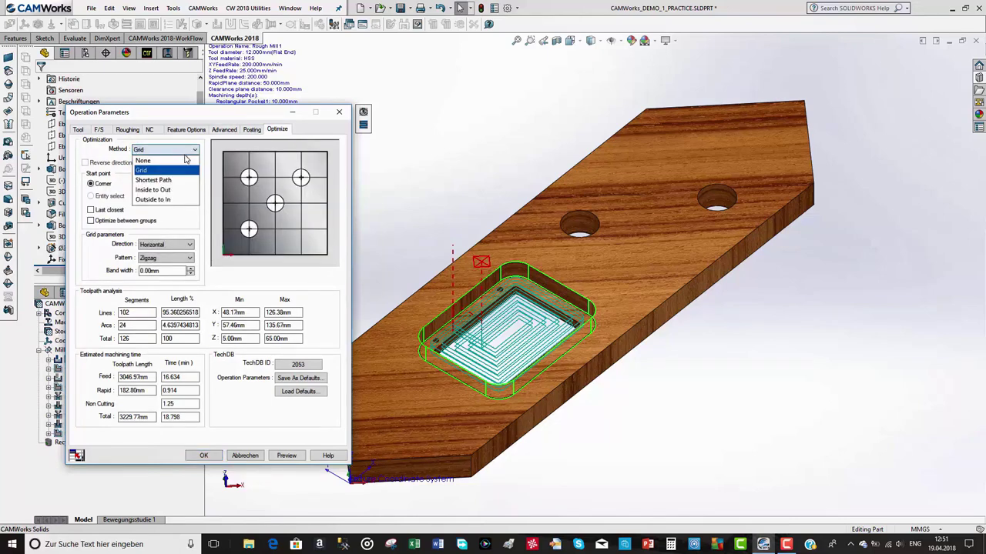
left_click(171, 180)
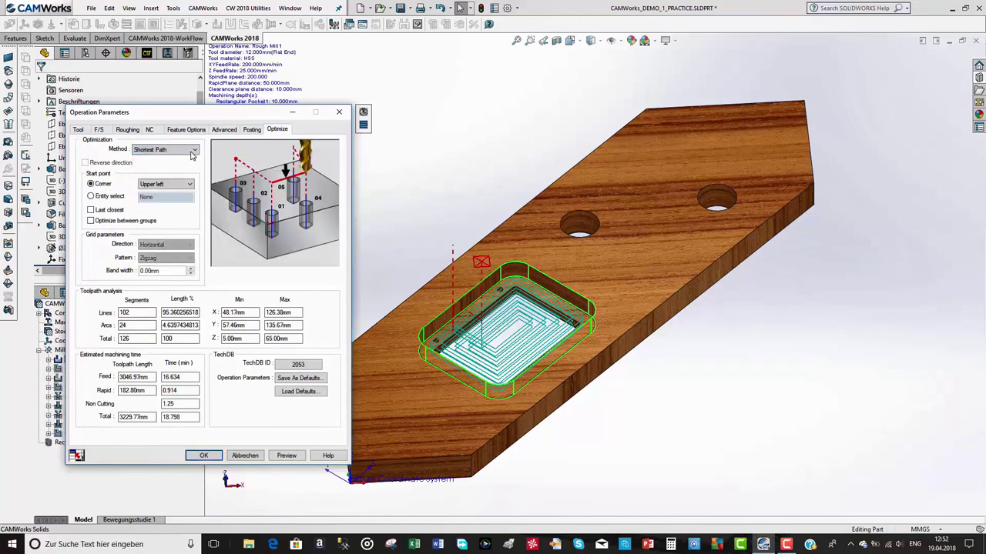
left_click(194, 151)
left_click(170, 189)
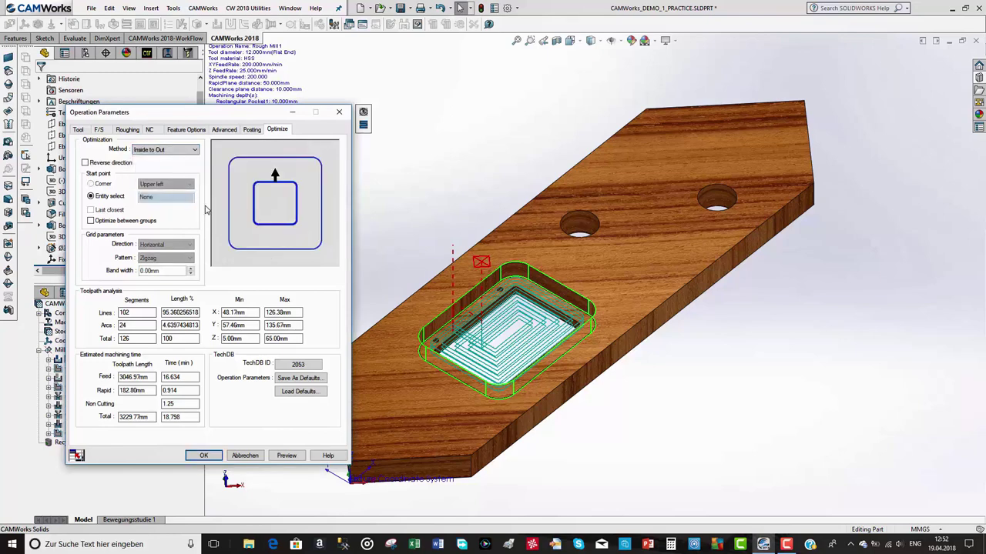
left_click(193, 151)
left_click(169, 199)
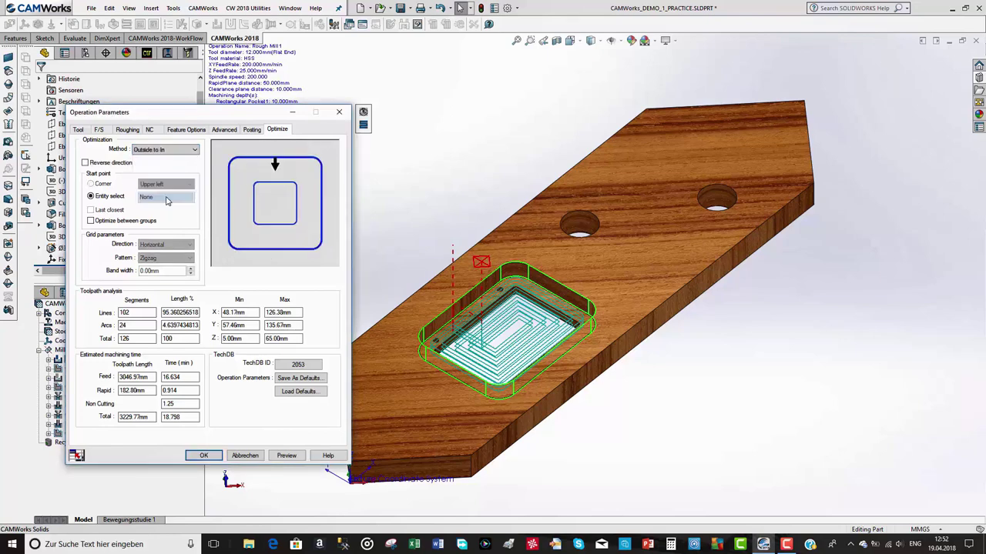
left_click(193, 149)
left_click(158, 161)
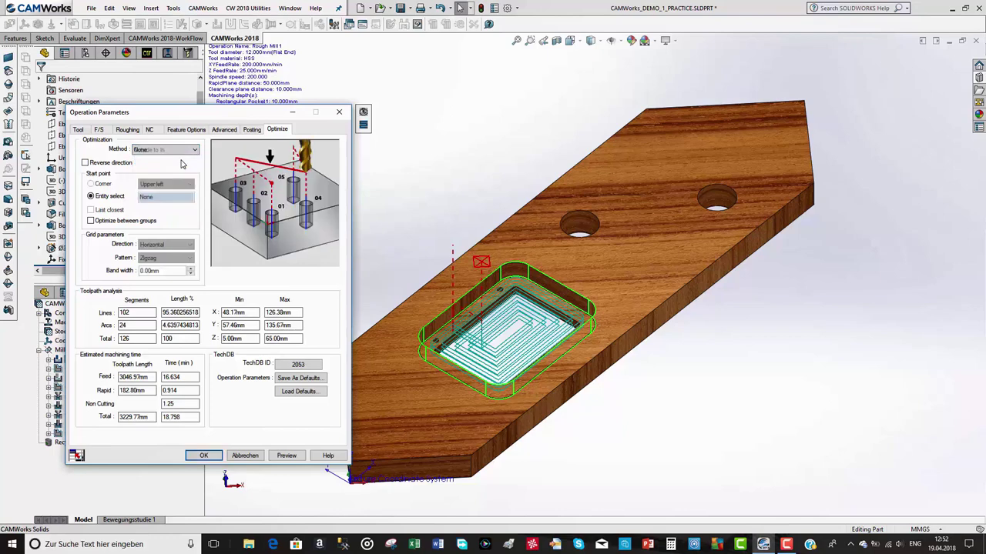
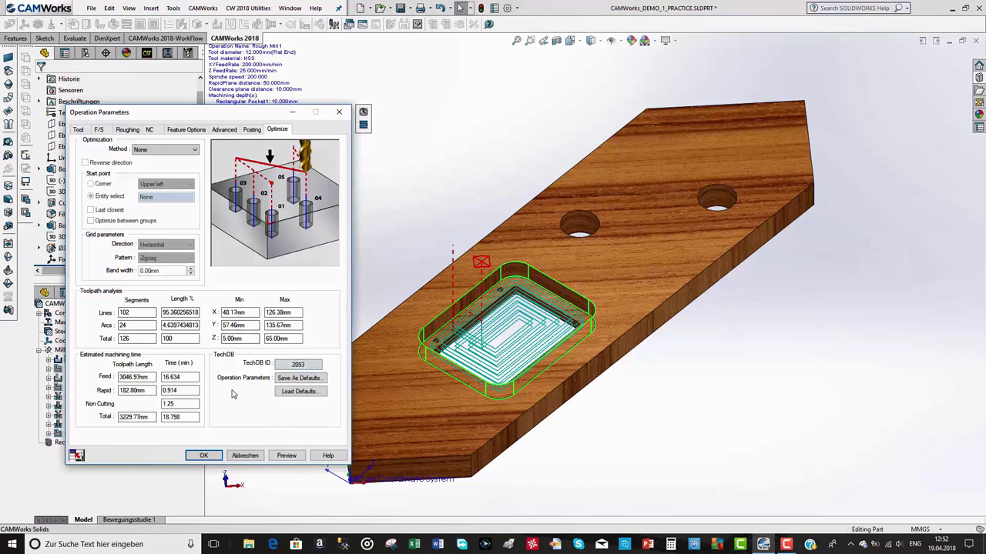
Open the operation's TechDB record in the Technology Database and examine the milling machines and the mill Features & Operations strategies
left_click(293, 367)
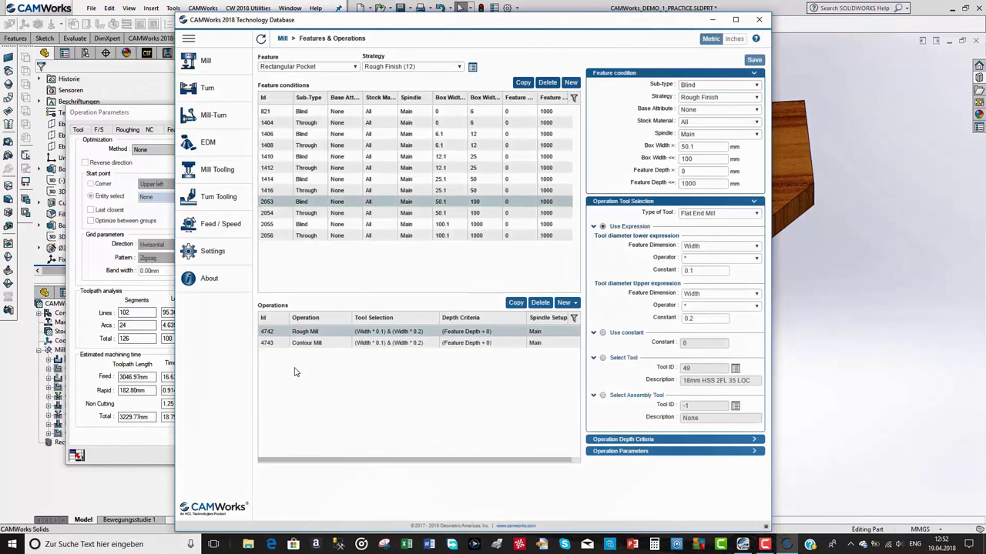
left_click(206, 63)
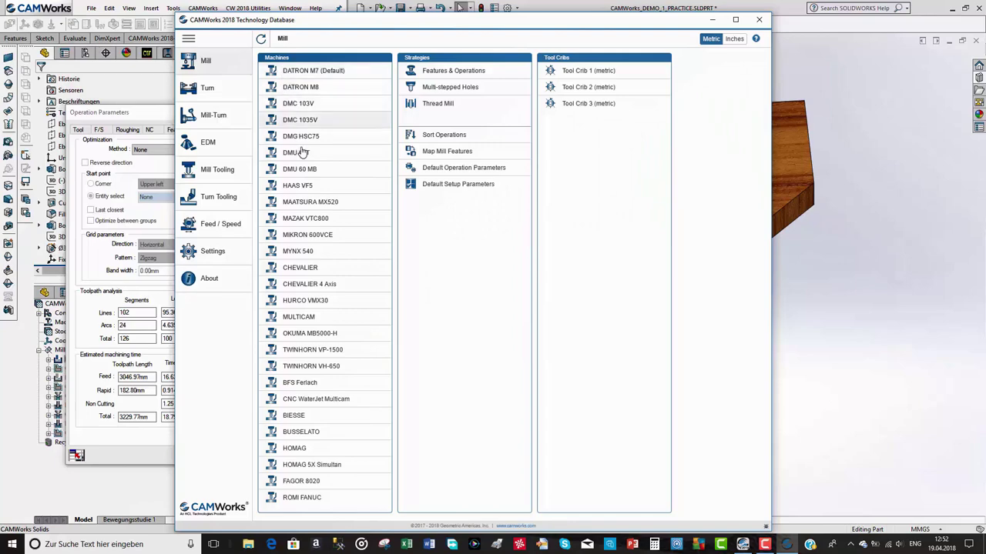
left_click(464, 73)
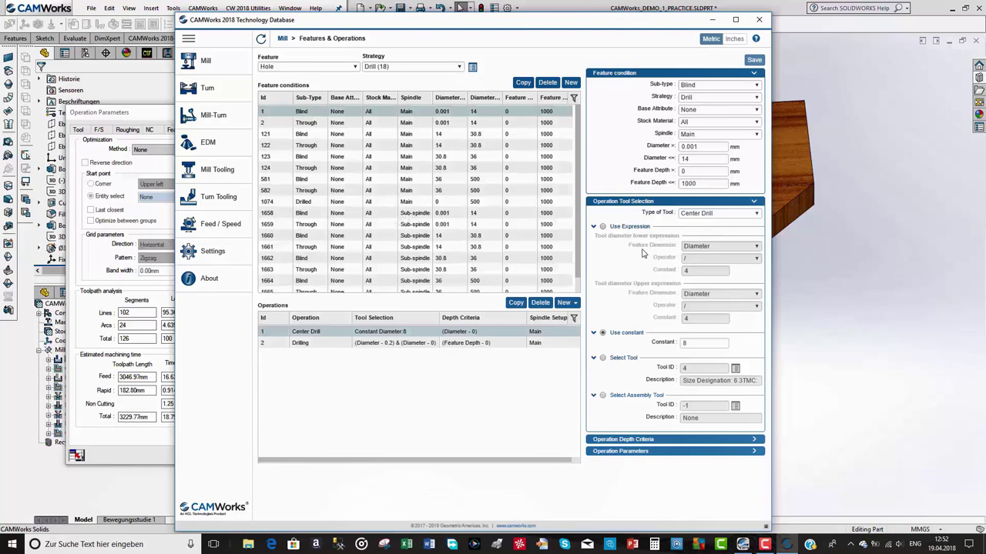
Examine the database's Turn, Mill-Turn, Flat End Mill tooling and settings pages, then close it and return to the roughing parameters
left_click(208, 89)
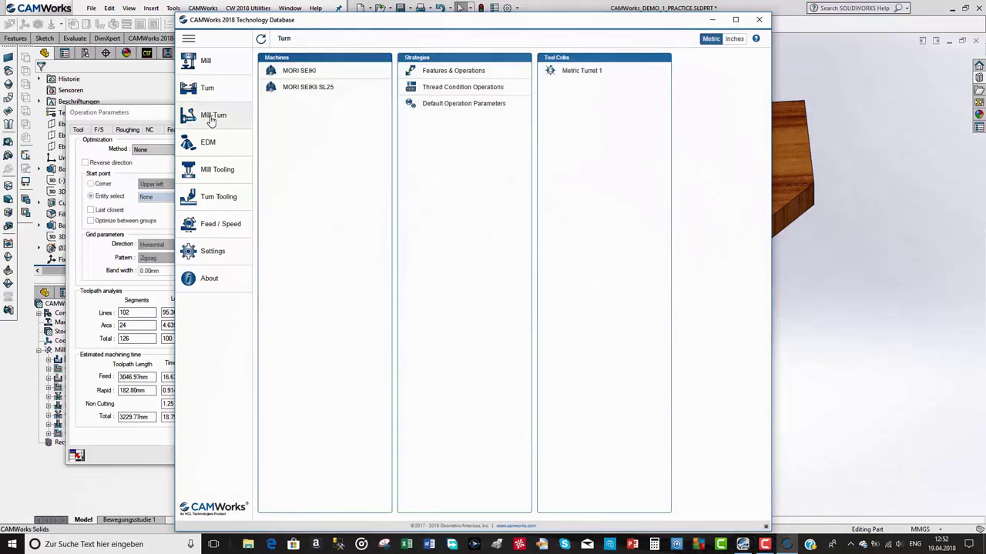
left_click(213, 116)
left_click(222, 171)
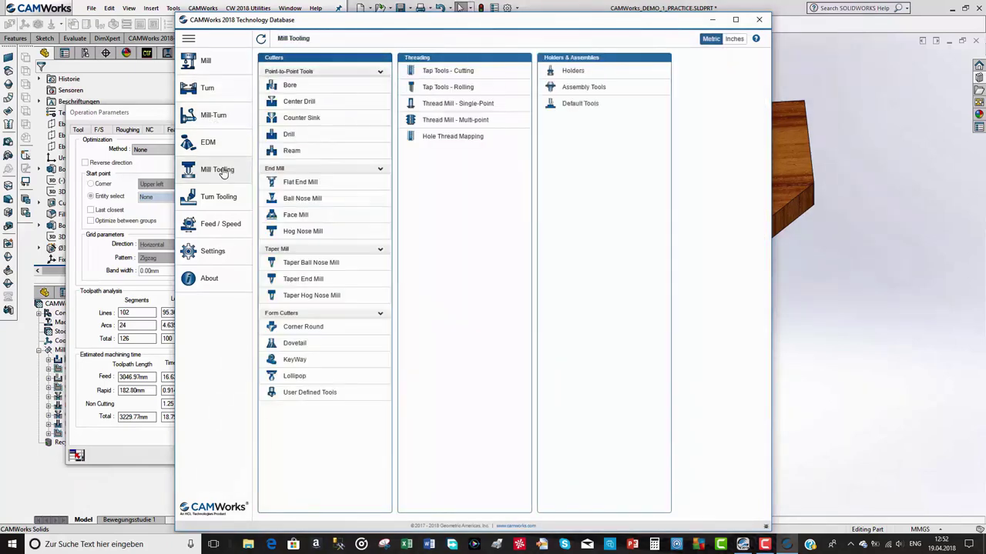
left_click(302, 182)
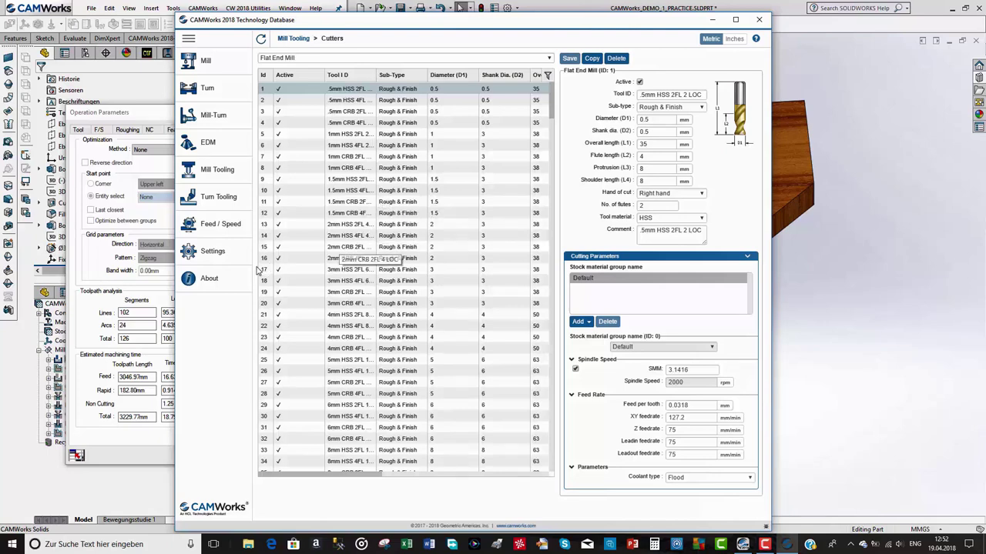
left_click(213, 252)
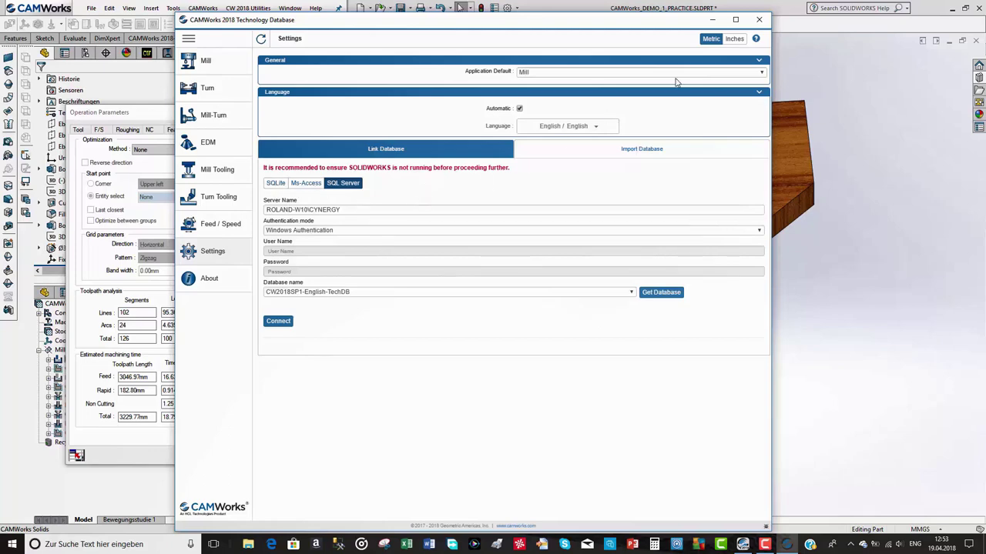
left_click(761, 21)
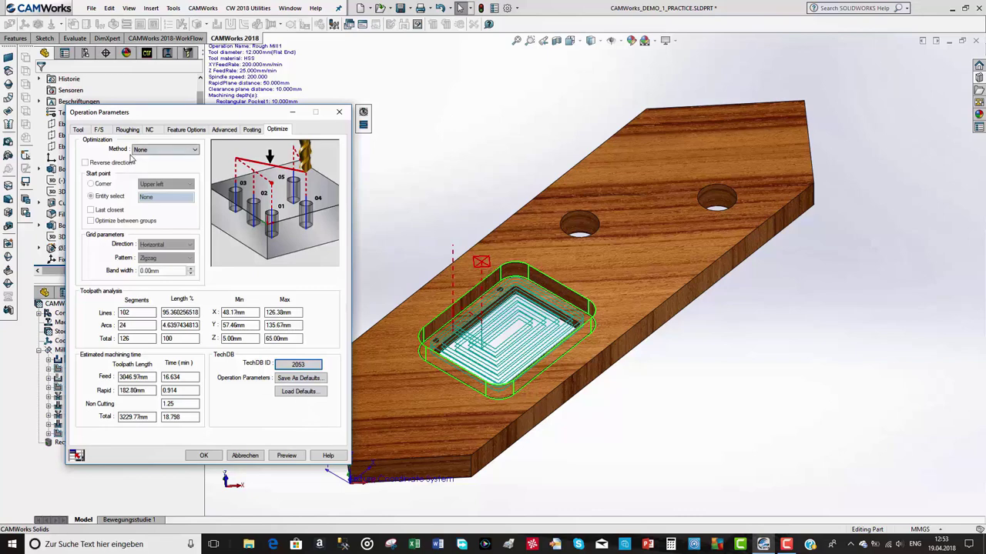
left_click(125, 130)
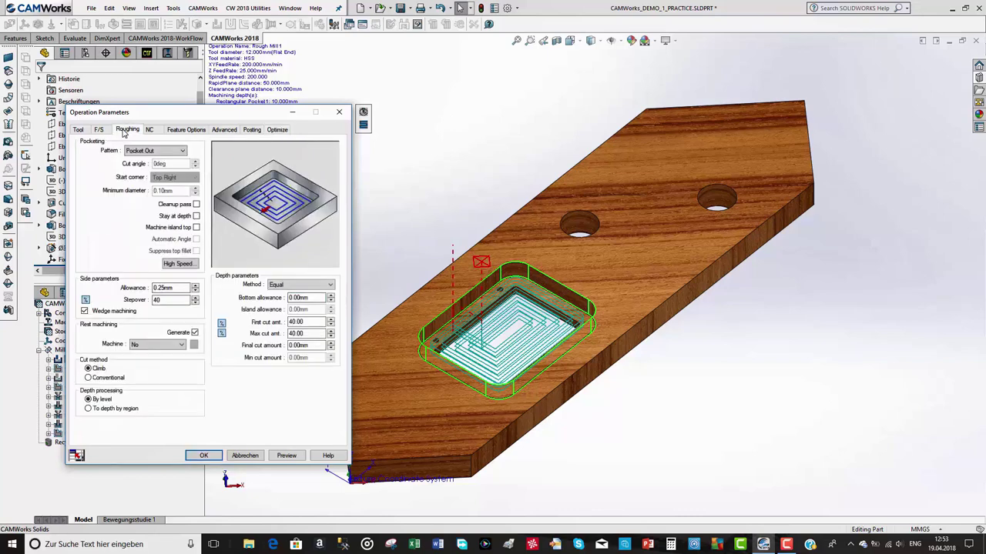
Examine Rough Mill1's feature options, advanced and optimization parameters, and close them without saving changes
left_click(186, 129)
left_click(224, 129)
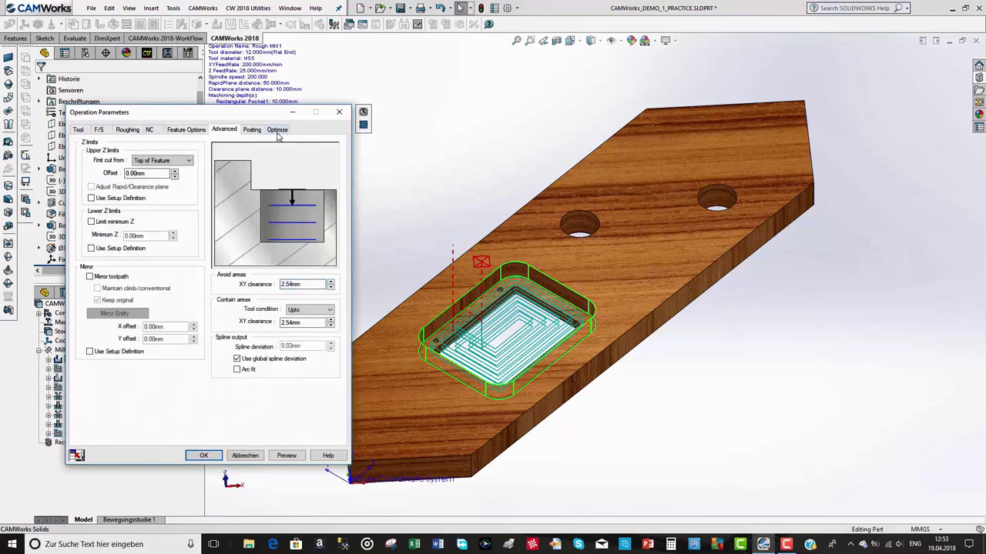
left_click(277, 131)
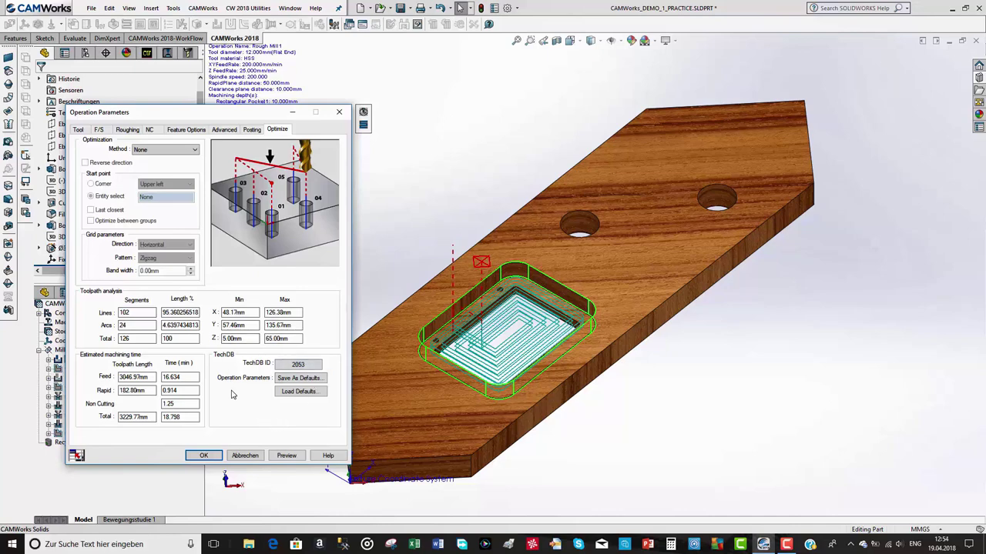
left_click(245, 456)
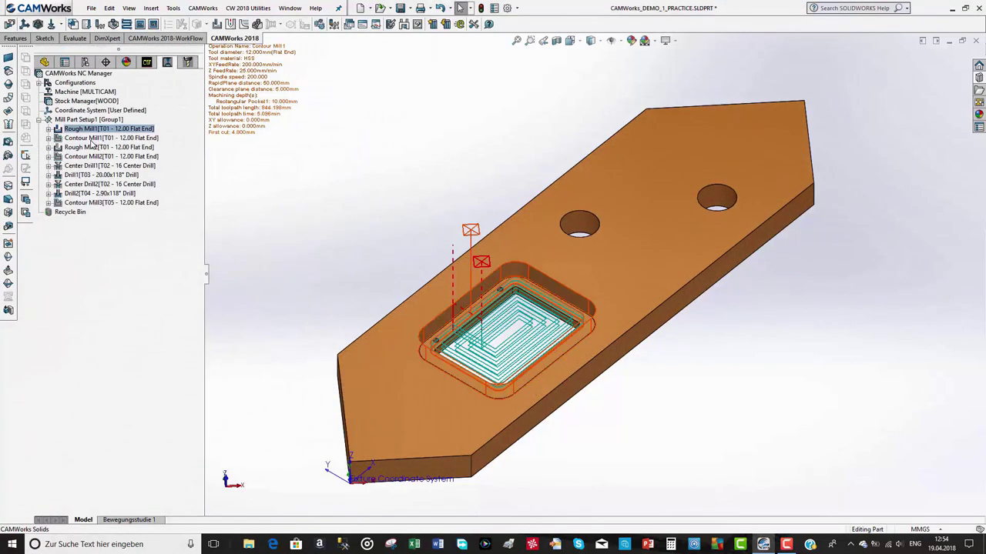
Open Contour Mill1's operation parameters and review the contour depth parameters, including the allowance, first cut and subsequent cut amounts
left_click(91, 138)
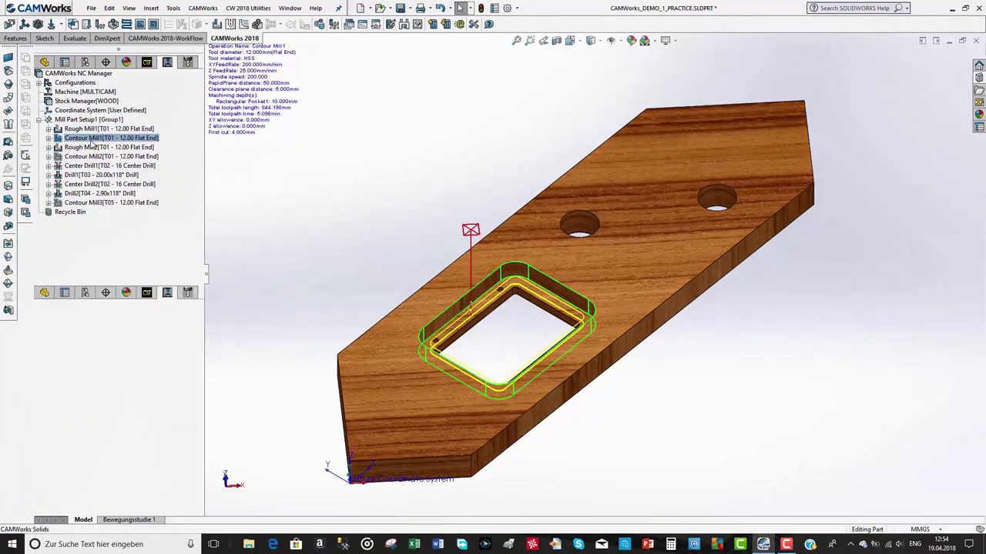
double_click(91, 140)
left_click_drag(177, 116, 198, 120)
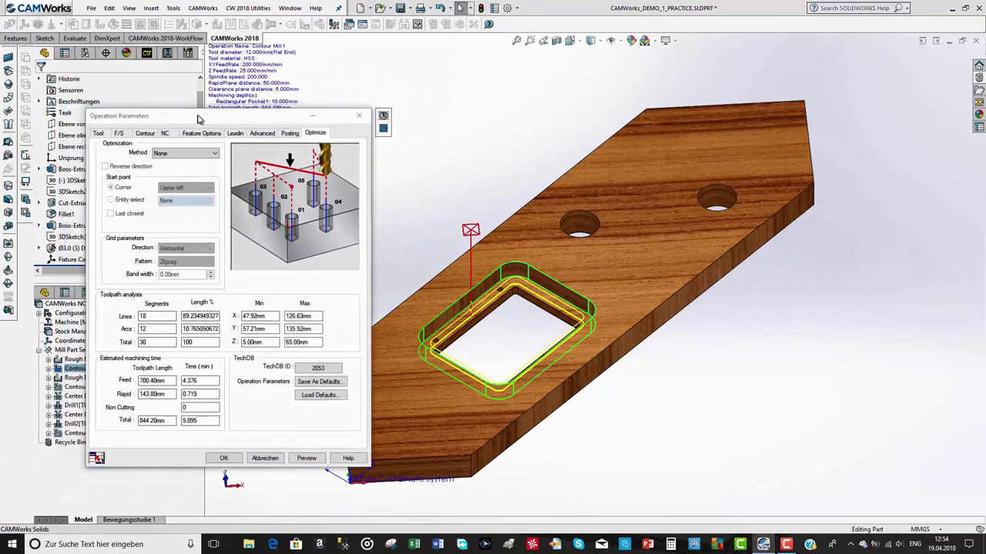
left_click(145, 133)
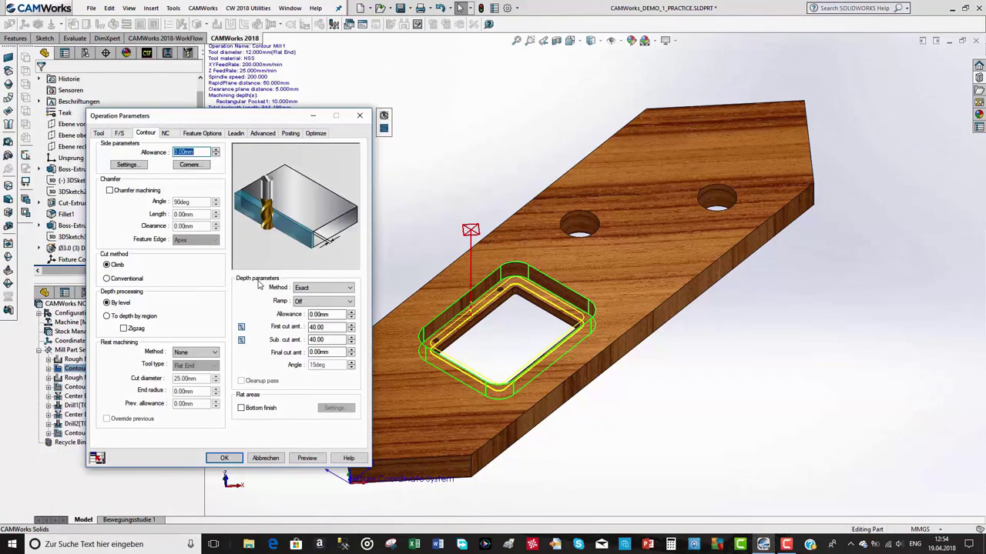
left_click(327, 314)
left_click(329, 327)
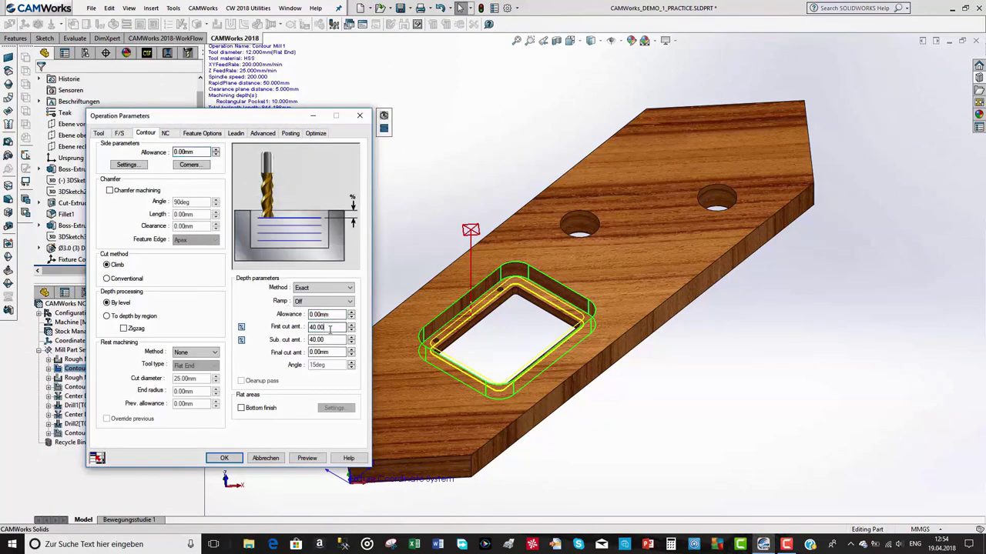
left_click(331, 340)
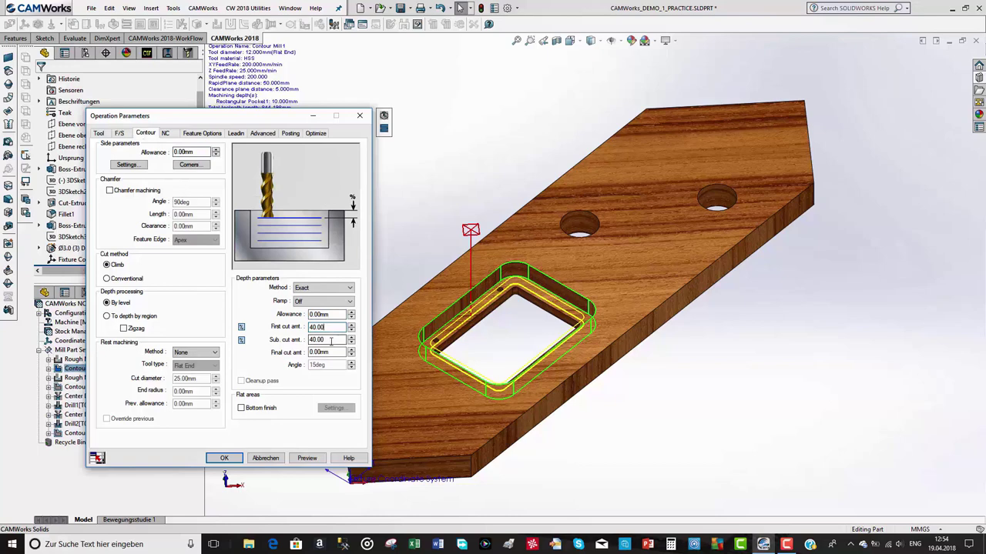
Try the Angle, Cut Amount and Leadin only ramp options for Contour Mill1, and discard the parameter changes
left_click(330, 301)
left_click(325, 319)
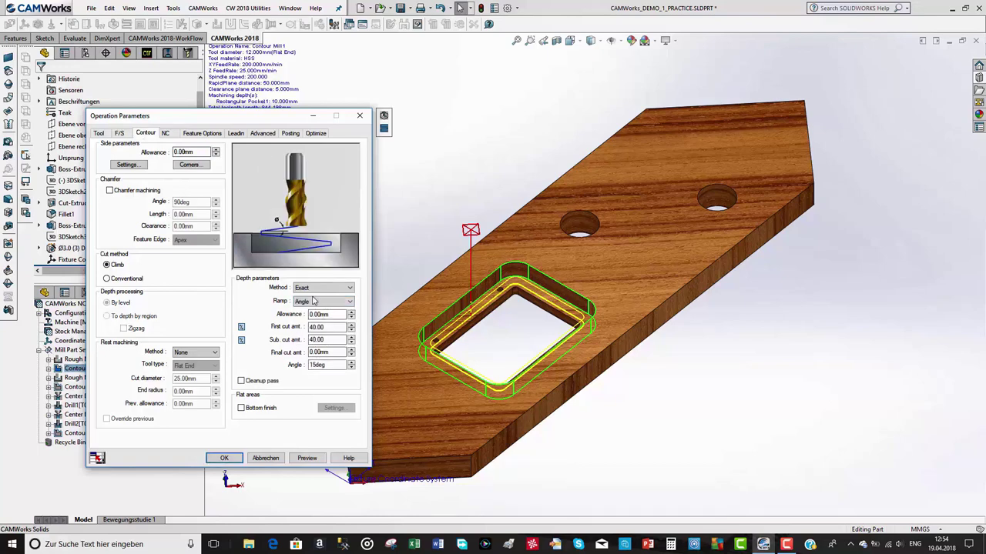
left_click(336, 302)
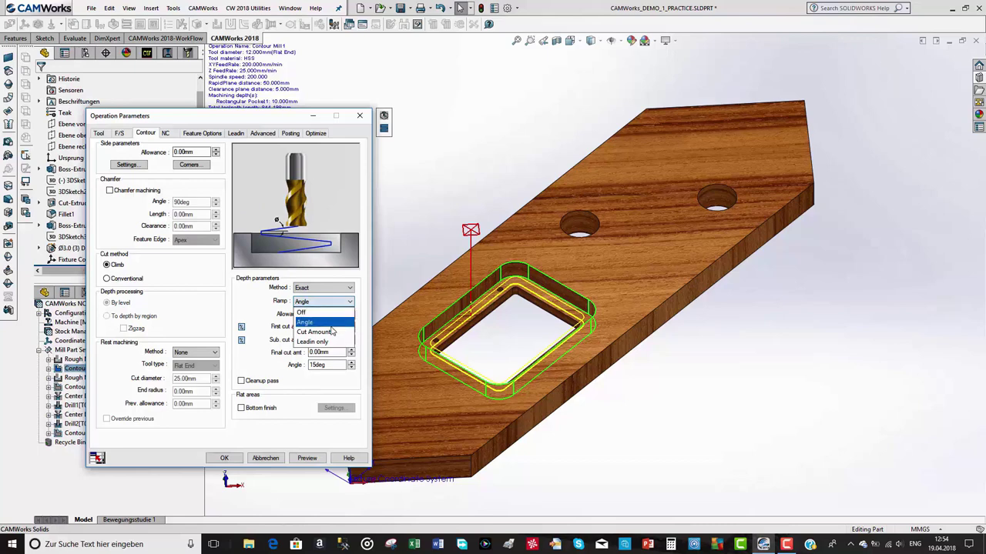
left_click(315, 332)
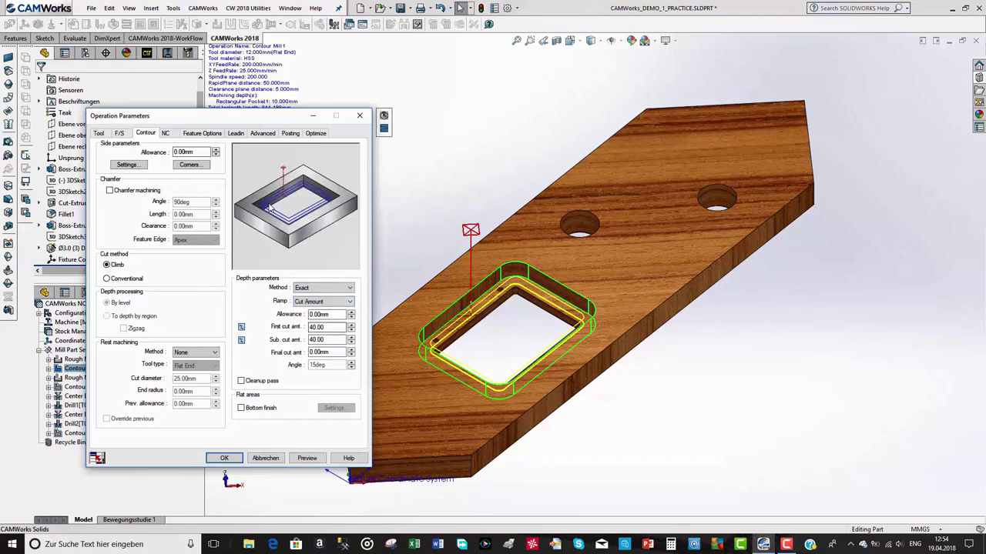
left_click(314, 302)
left_click(321, 342)
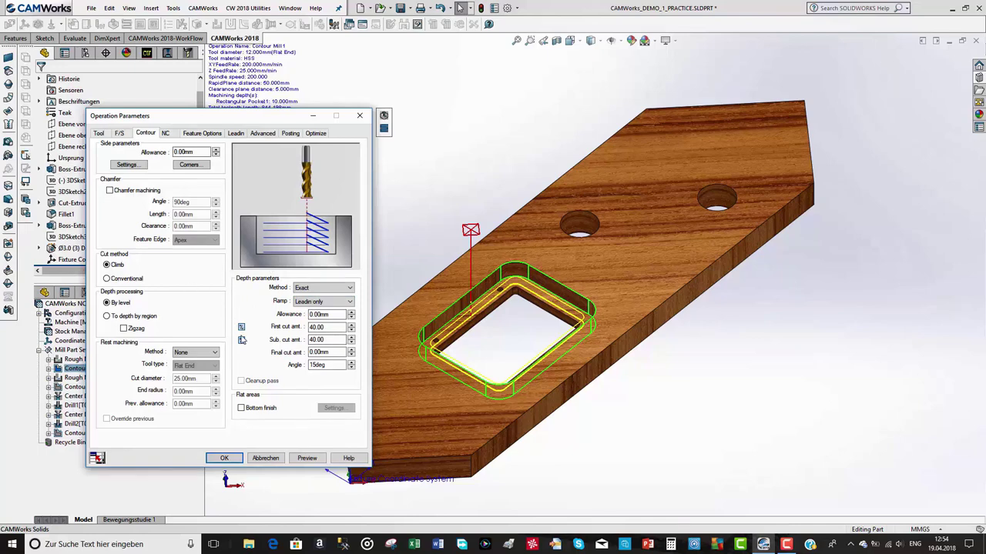
double_click(332, 339)
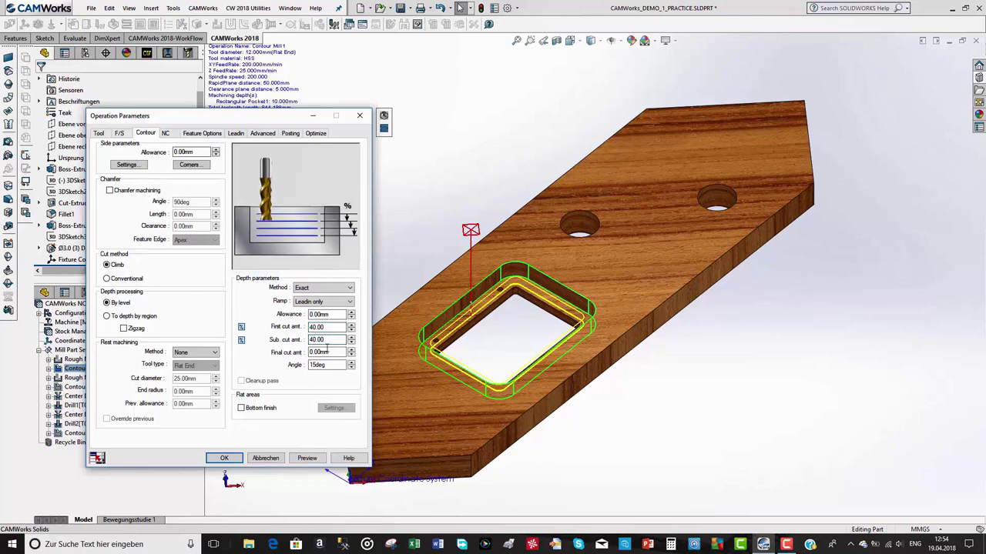
left_click(262, 459)
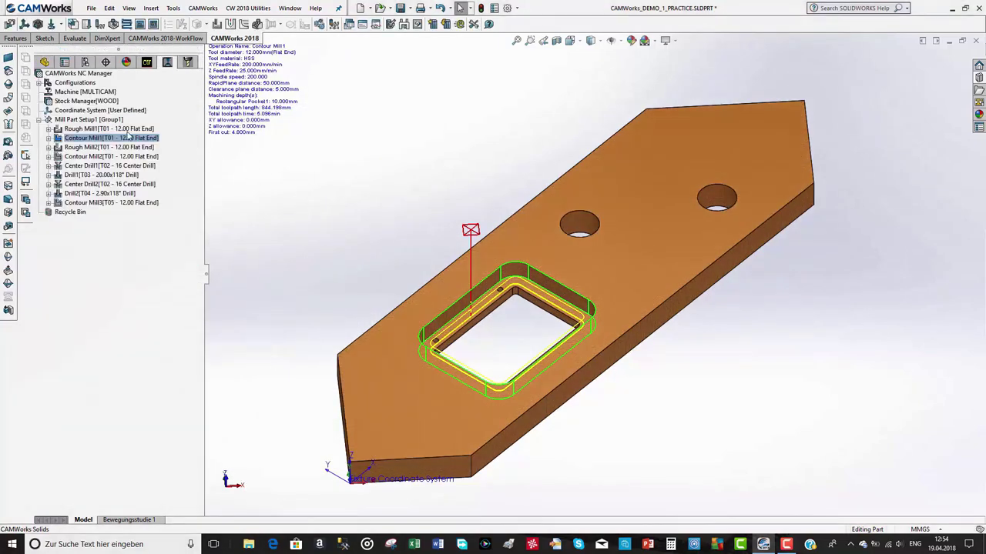
Post process Mill Part Setup1 to CAMWorks_DEMO_1_PRACTICE.txt, replacing the existing file, and generate the complete NC code
right_click(81, 120)
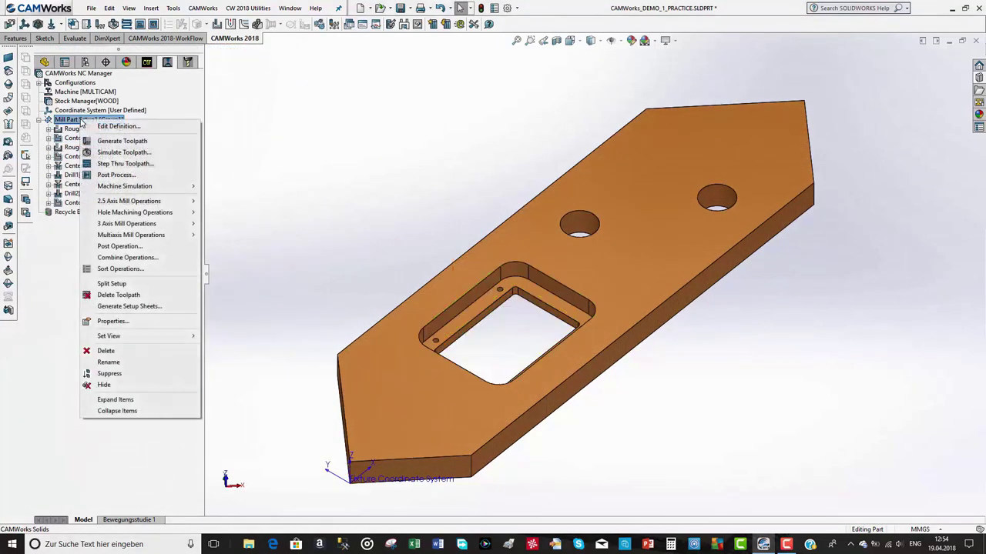
left_click(116, 175)
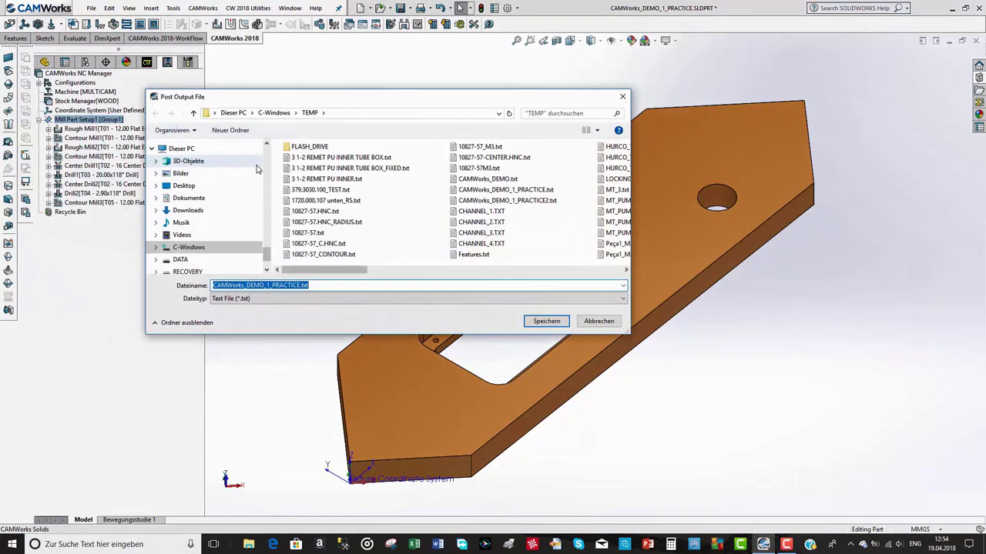
left_click(541, 322)
left_click(523, 272)
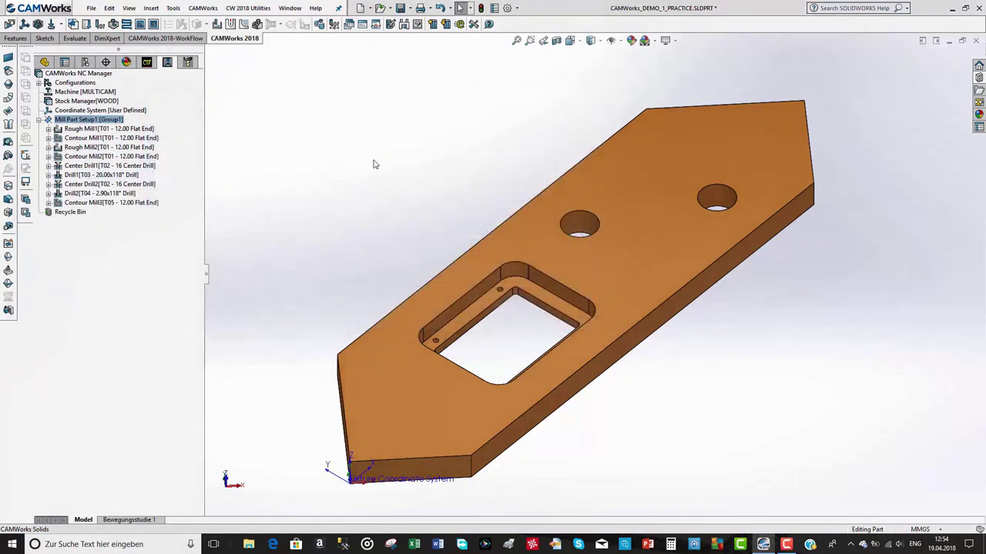
left_click(102, 147)
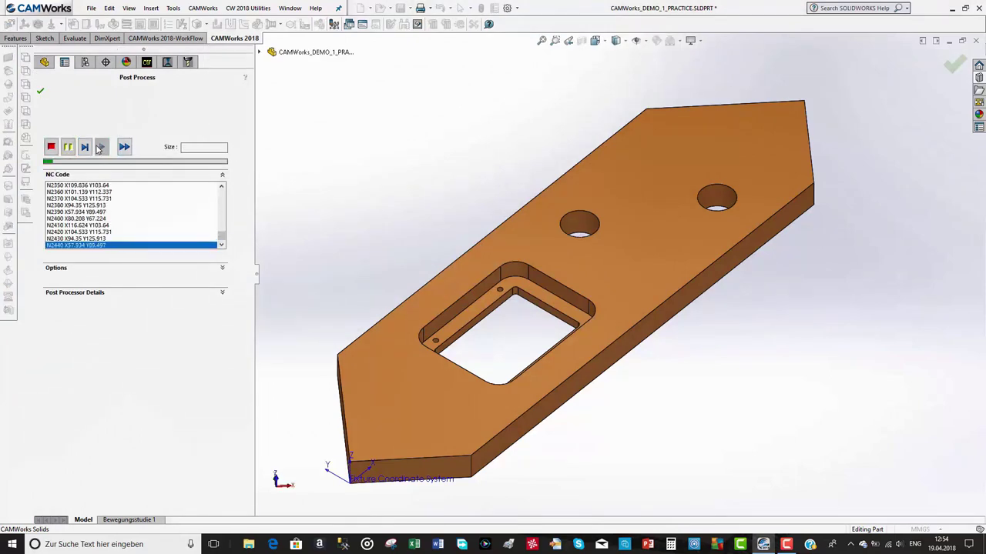
left_click(40, 92)
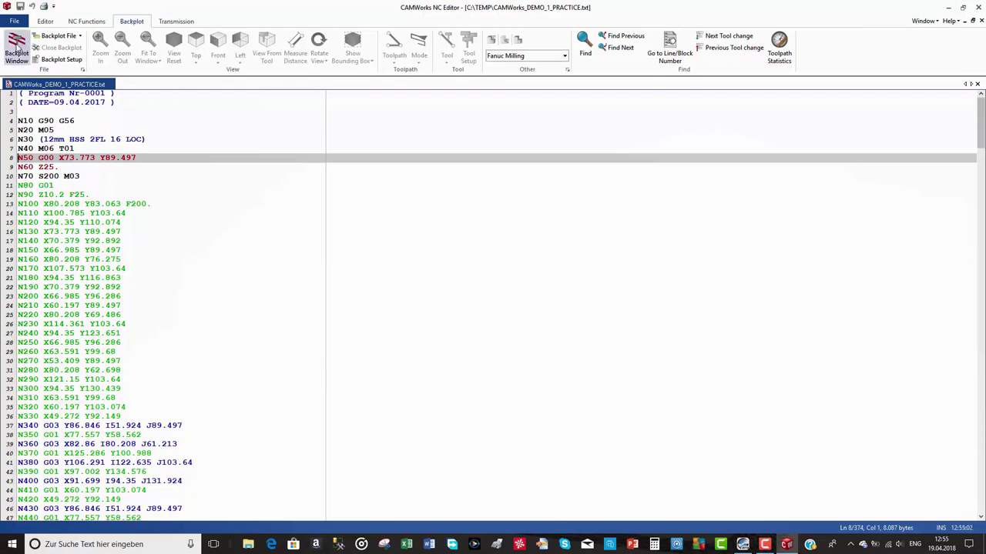
Backplot the posted NC program in the NC Editor, examine the toolpaths in 3D, and close the editor
left_click(17, 48)
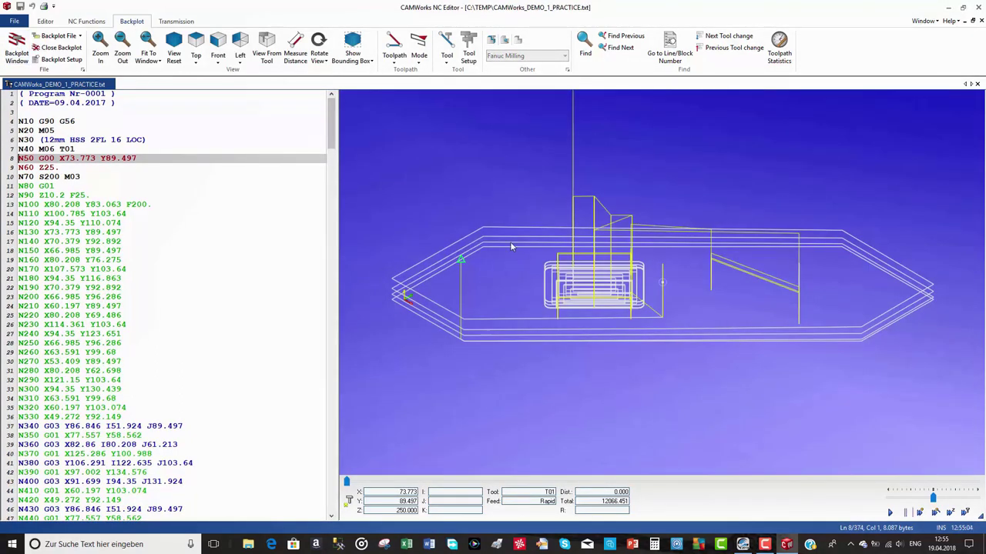
left_click_drag(508, 247, 474, 260)
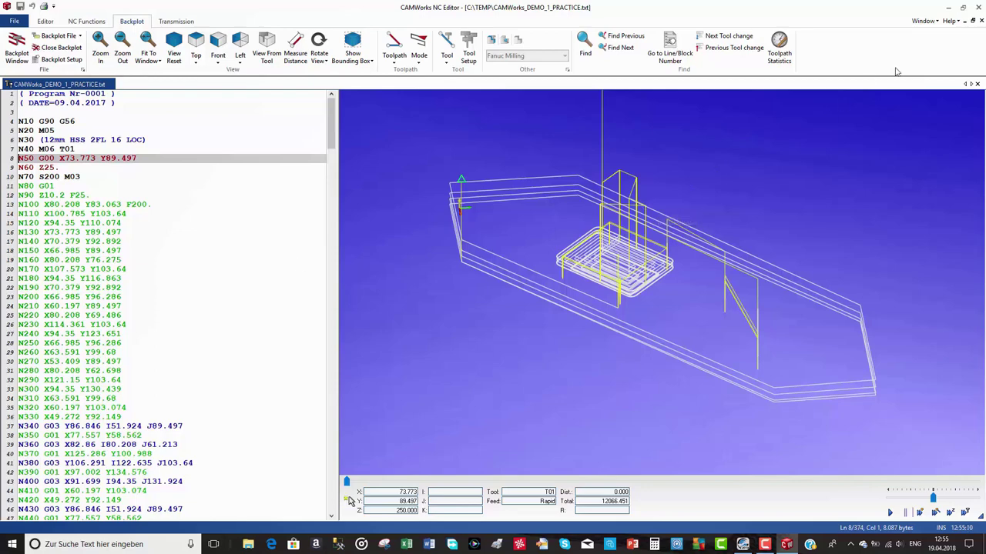
left_click(978, 9)
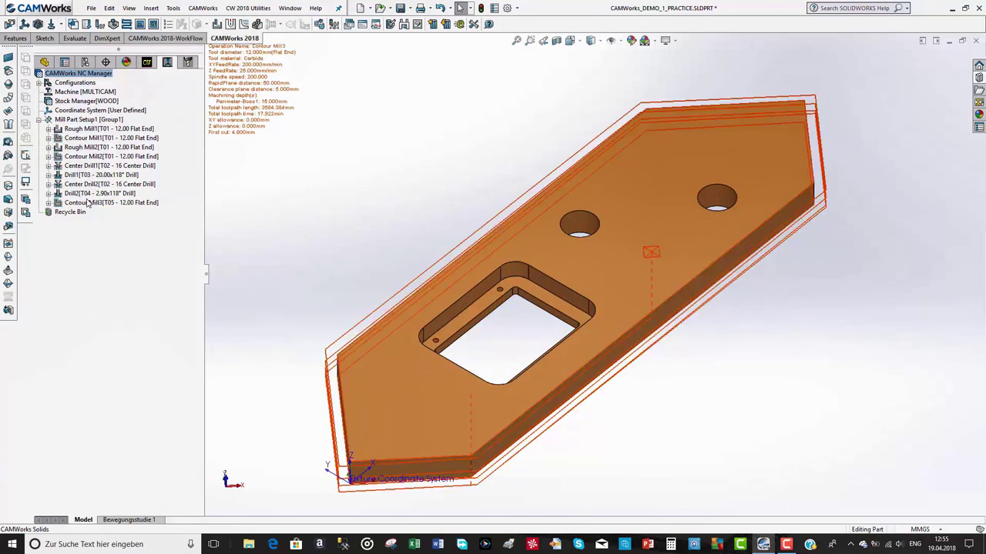
Open the machine definition and select MULTICAM as the active mill machine
middle_click_drag(236, 176, 237, 153)
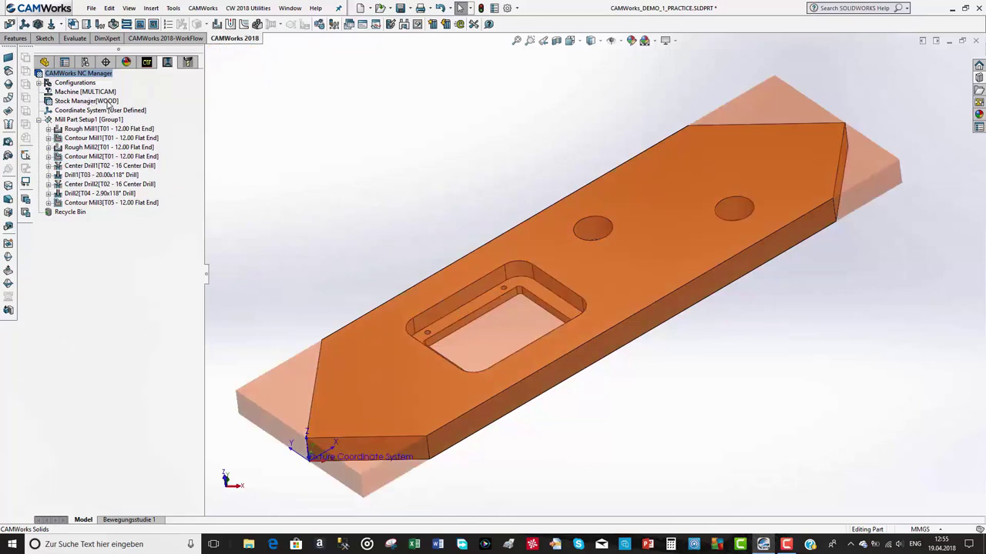
left_click(80, 93)
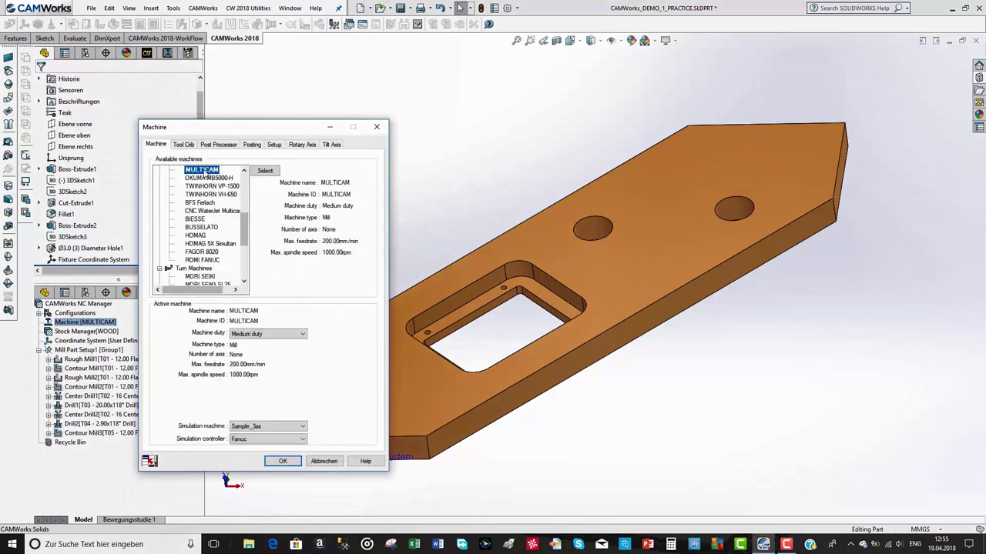
left_click(264, 171)
Define the machine's fixture coordinate system from the SOLIDWORKS coordinate system named Fixture Coordinate System, rebuild the CAM data, and accept the machine settings
left_click(274, 144)
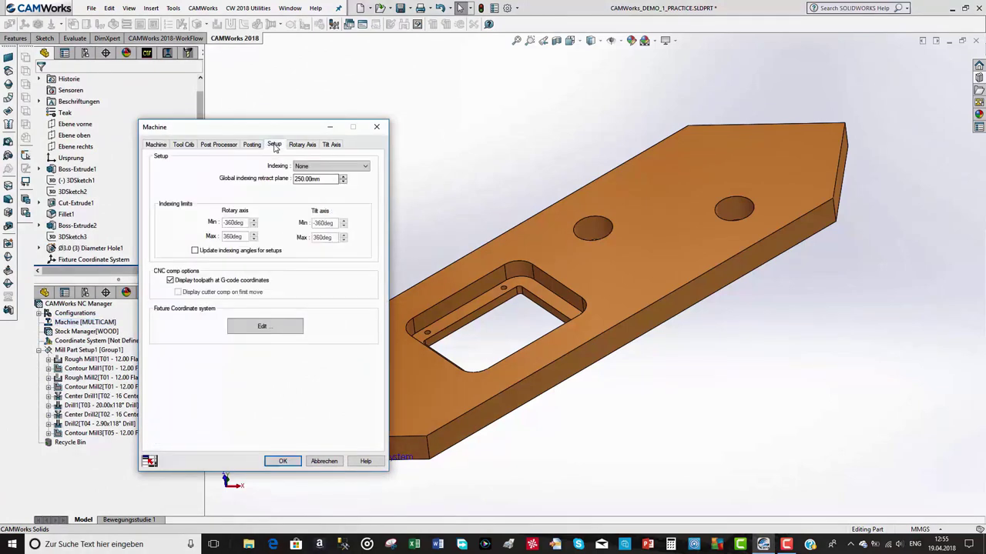
left_click(246, 328)
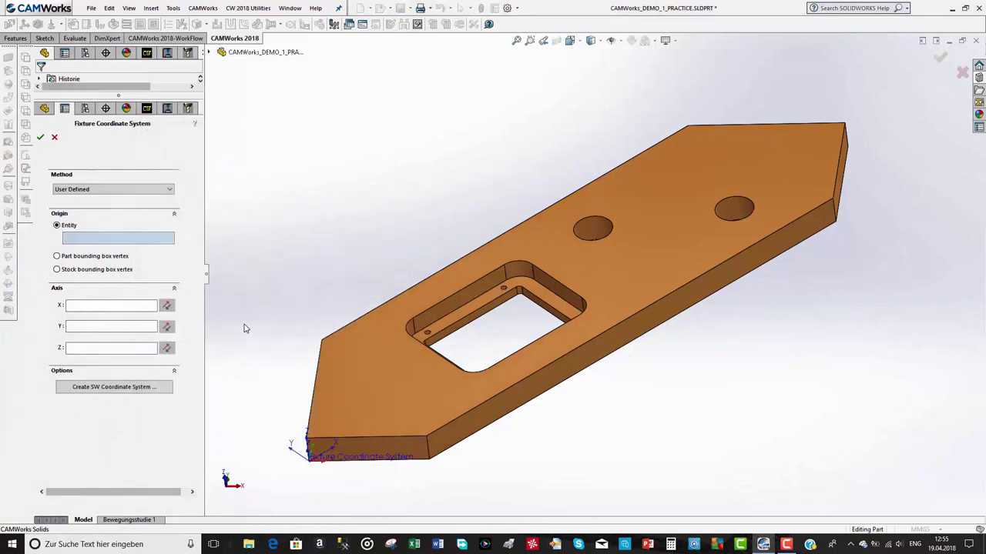
left_click(136, 190)
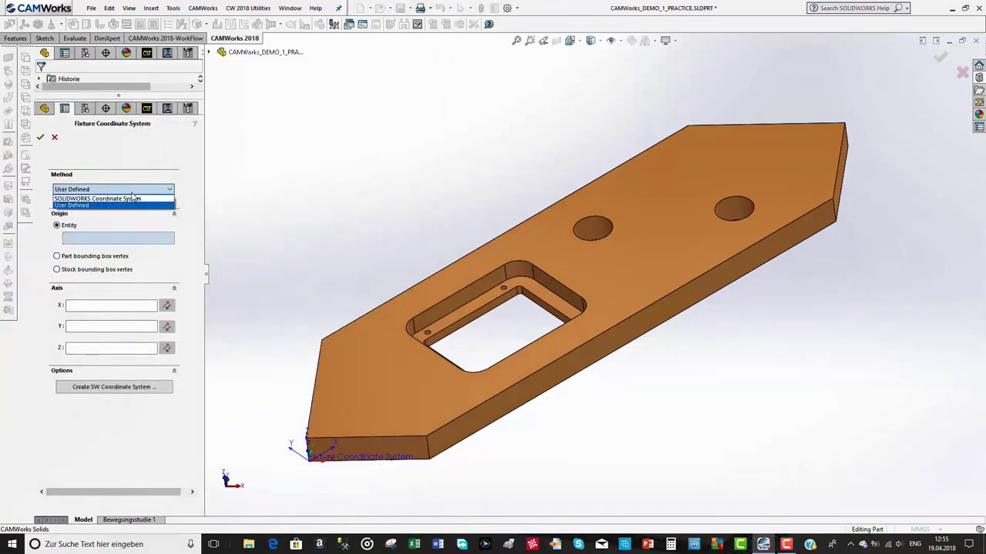
left_click(133, 199)
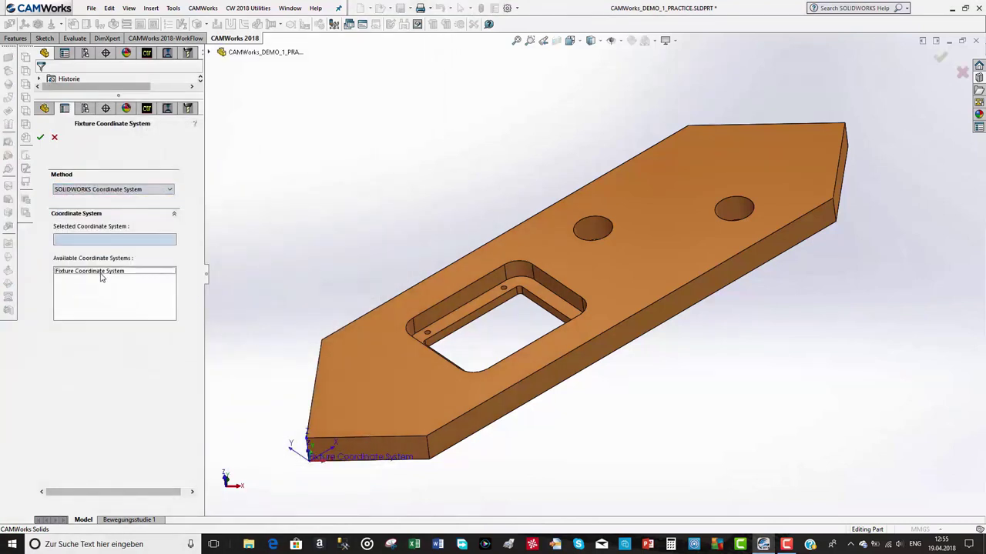
left_click(41, 137)
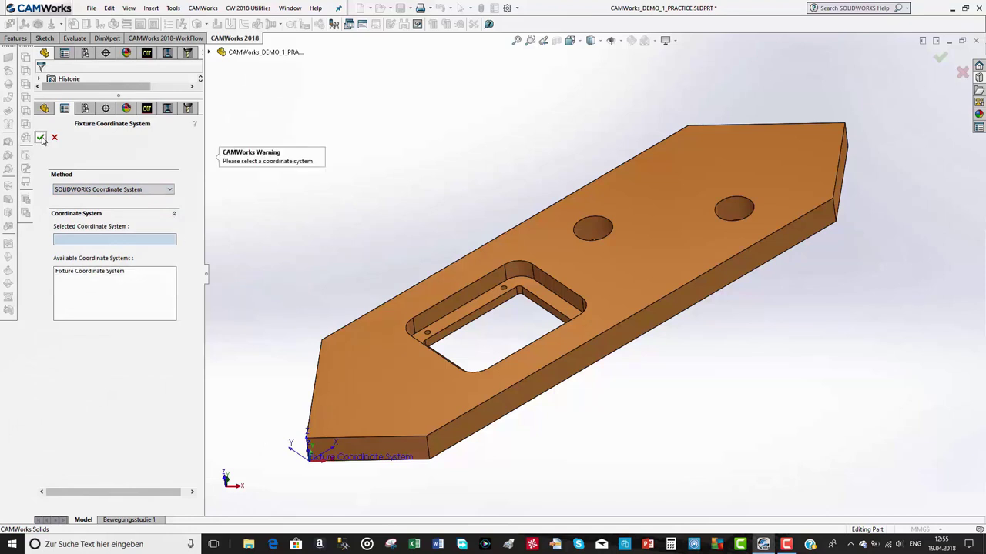
left_click(78, 271)
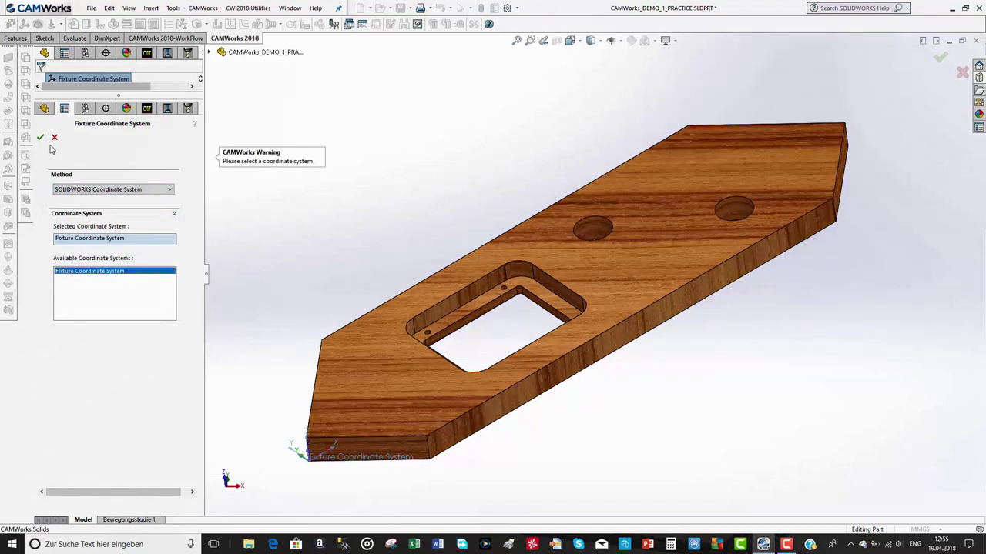
left_click(41, 137)
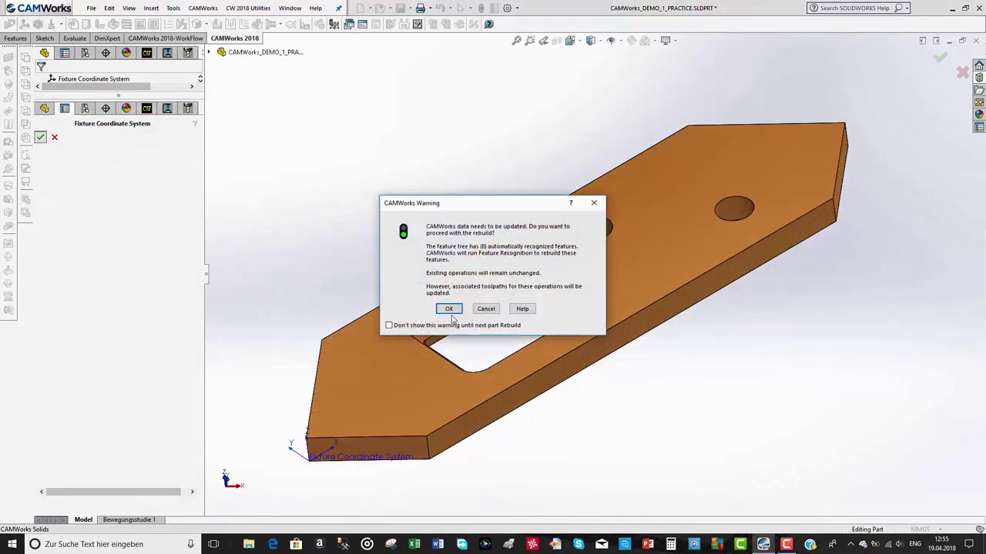
left_click(448, 309)
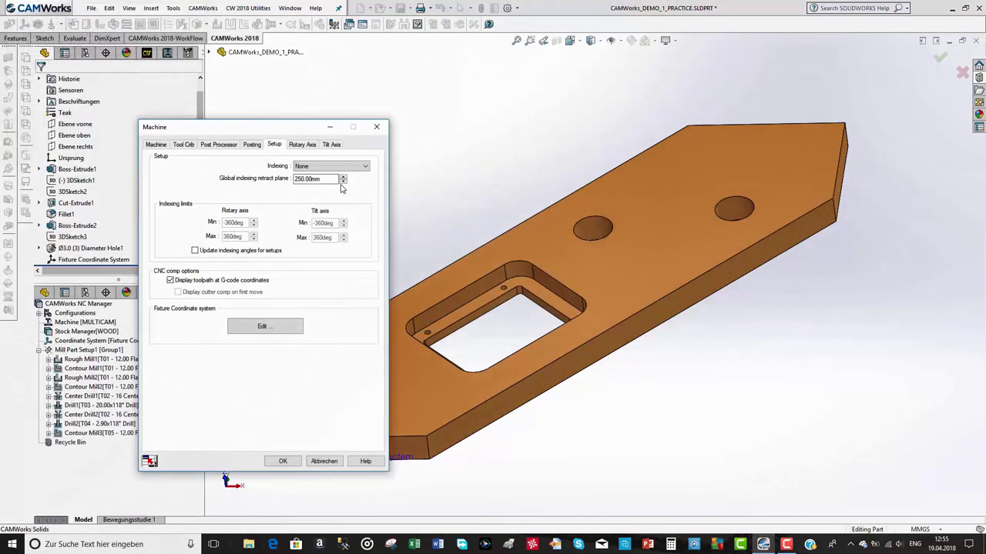
left_click(282, 461)
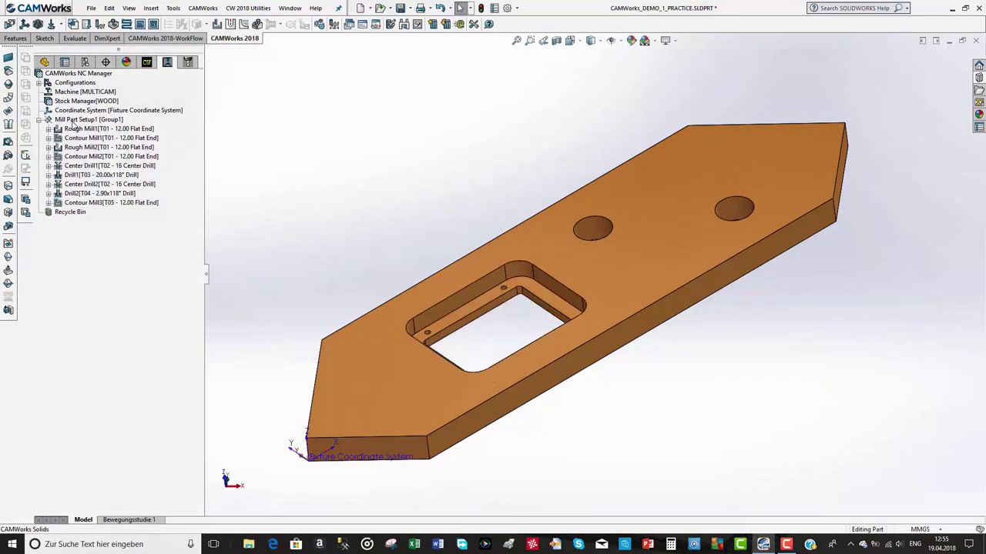
Enable toolpath mirroring in Mill Part Setup1, keeping the original, with the rectangular pocket's upper short edge nearest the round holes as mirror entity
left_click(74, 121)
double_click(74, 121)
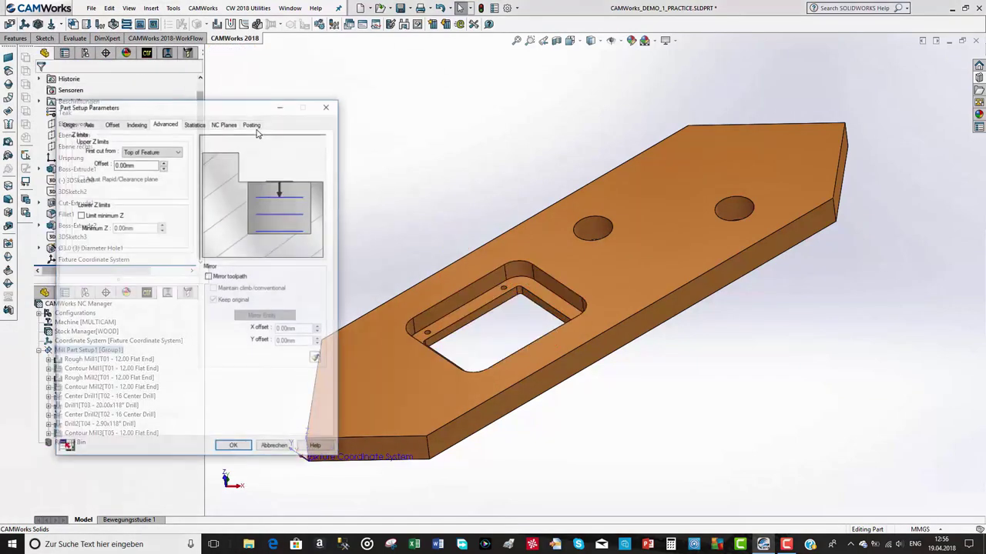
left_click(209, 277)
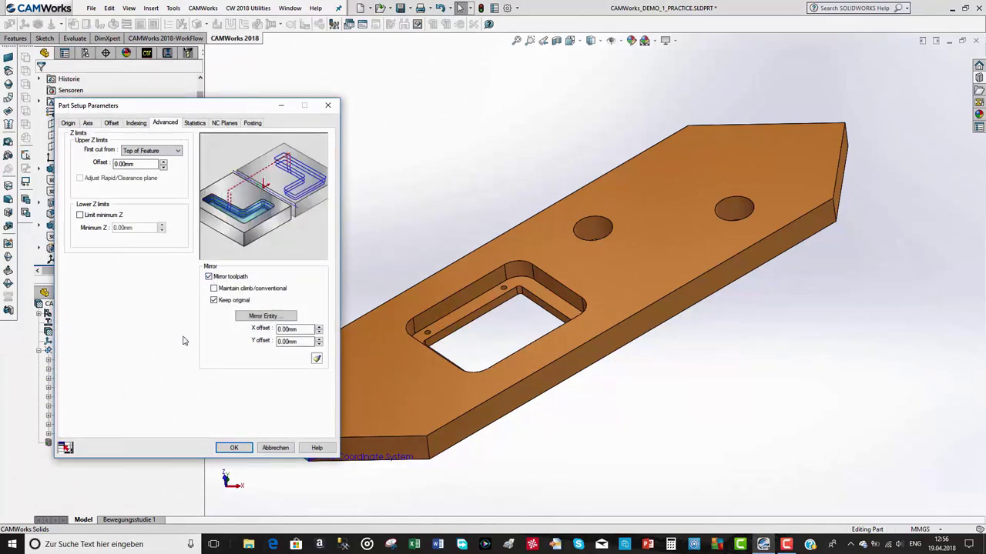
left_click(280, 318)
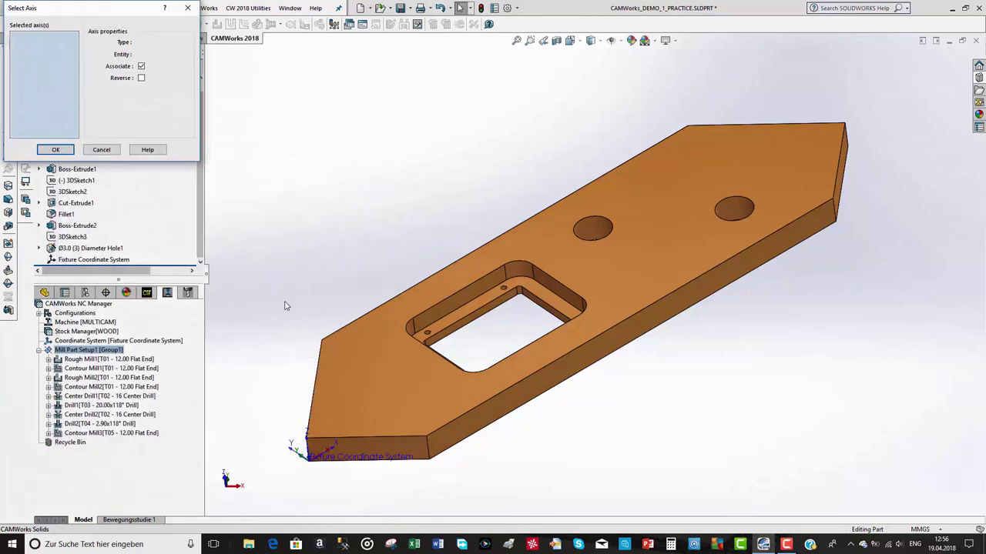
left_click(552, 279)
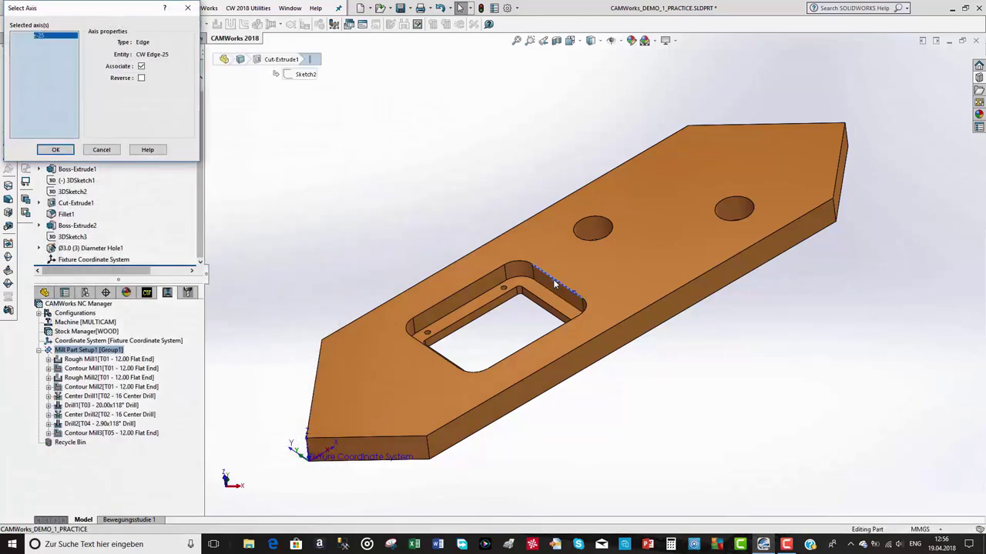
left_click(67, 150)
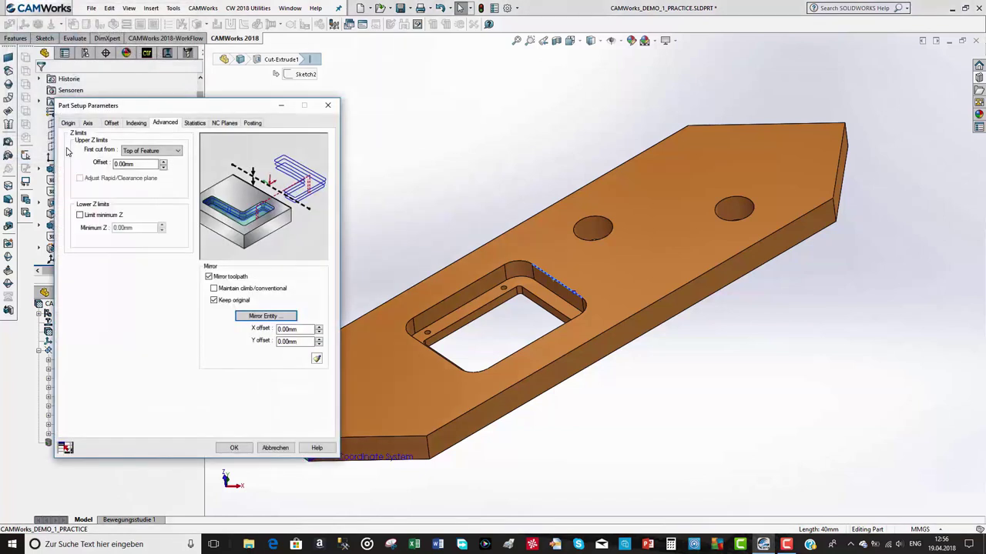
Set the mirror X offset to 400 mm, apply the mirror settings to all operations in the setup, and accept the changes
double_click(278, 330)
type("40")
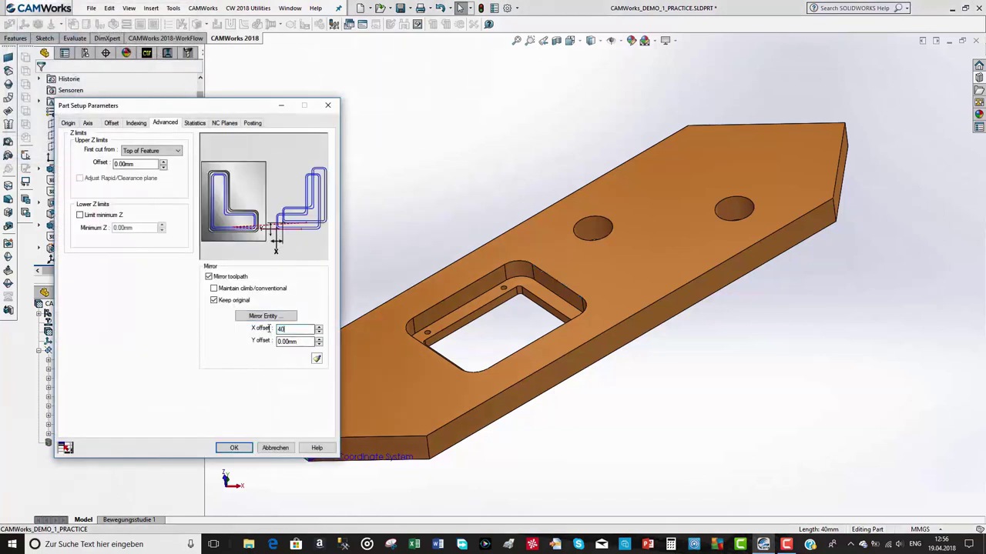
type("0")
left_click(316, 360)
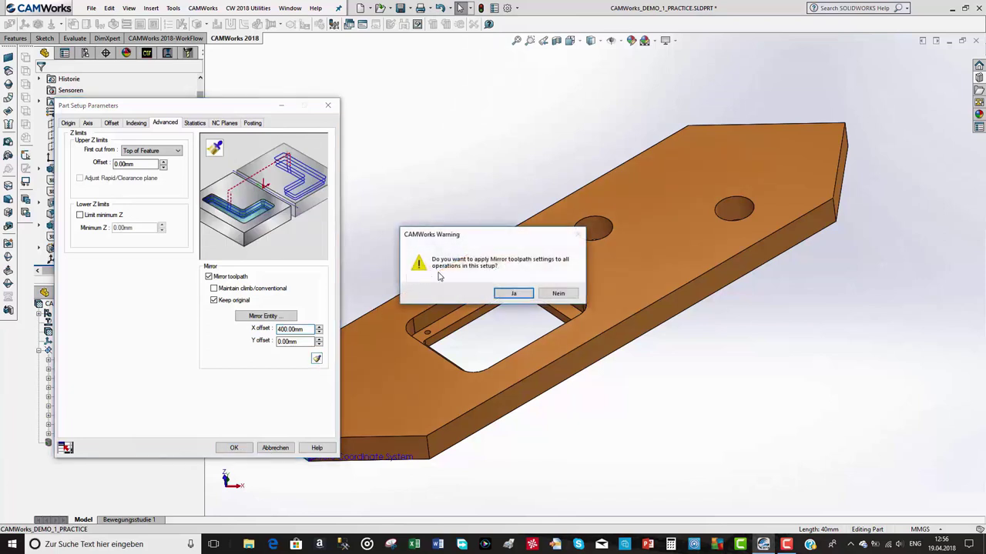
left_click(520, 294)
left_click(234, 447)
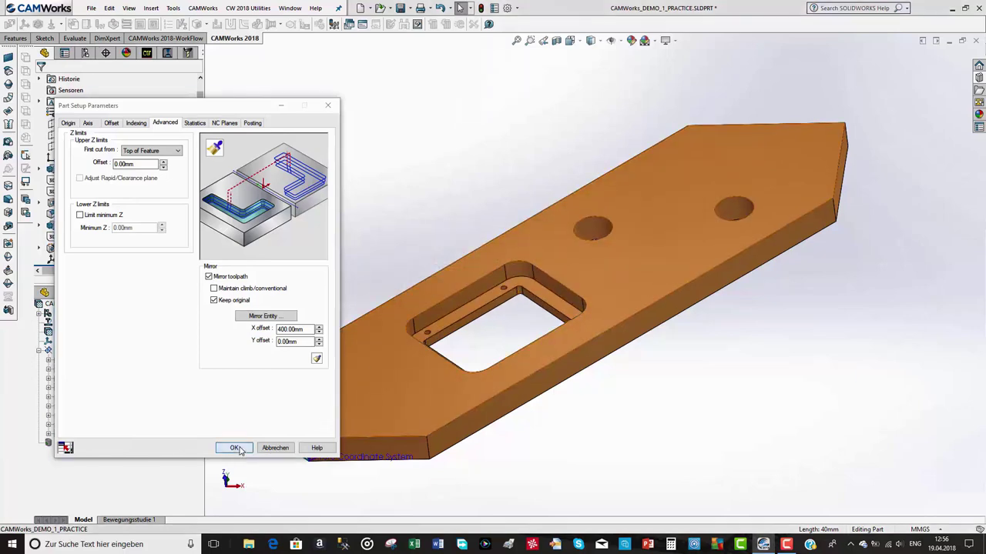
left_click(519, 298)
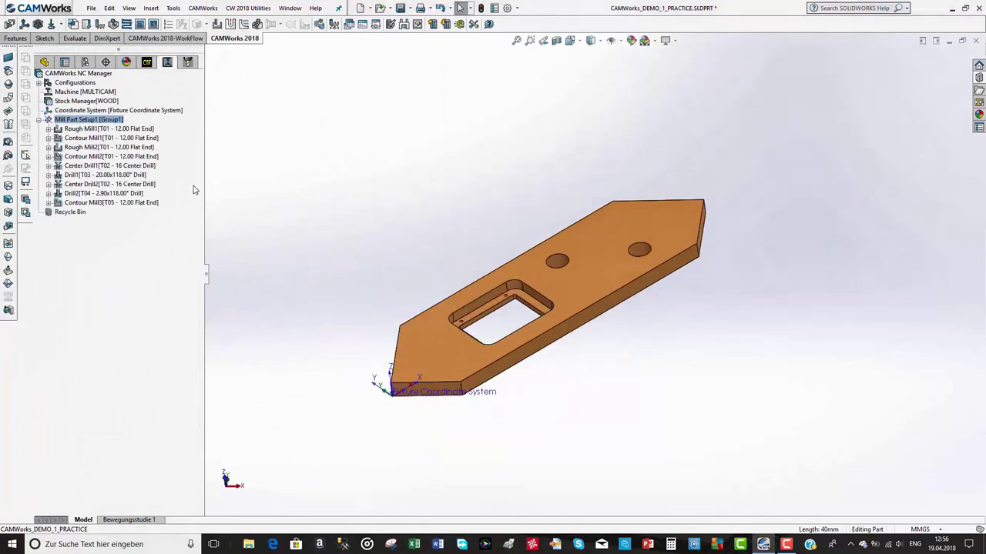
Extend the WOOD stock by setting its bounding box X+ offset to 400 mm
mouse_move(121, 145)
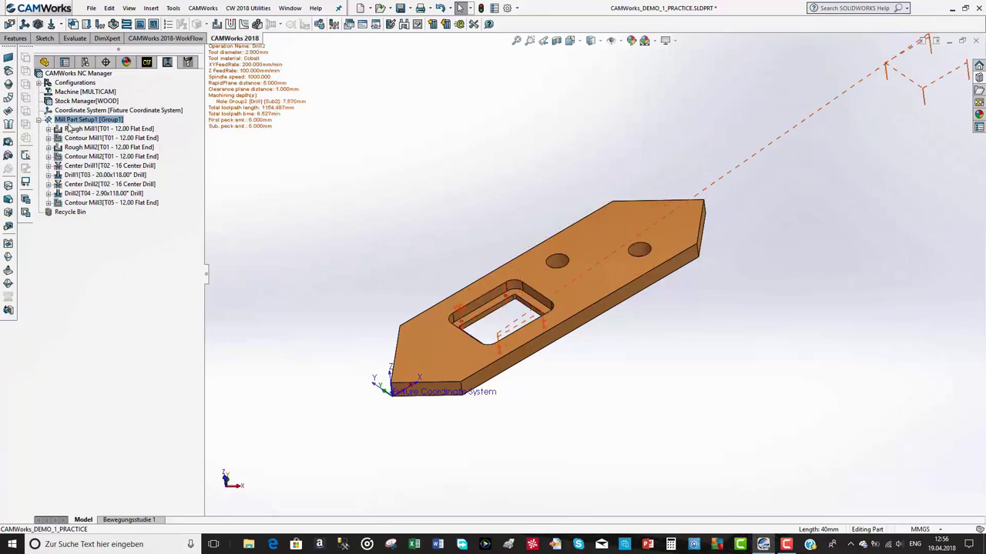
left_click(59, 101)
double_click(59, 101)
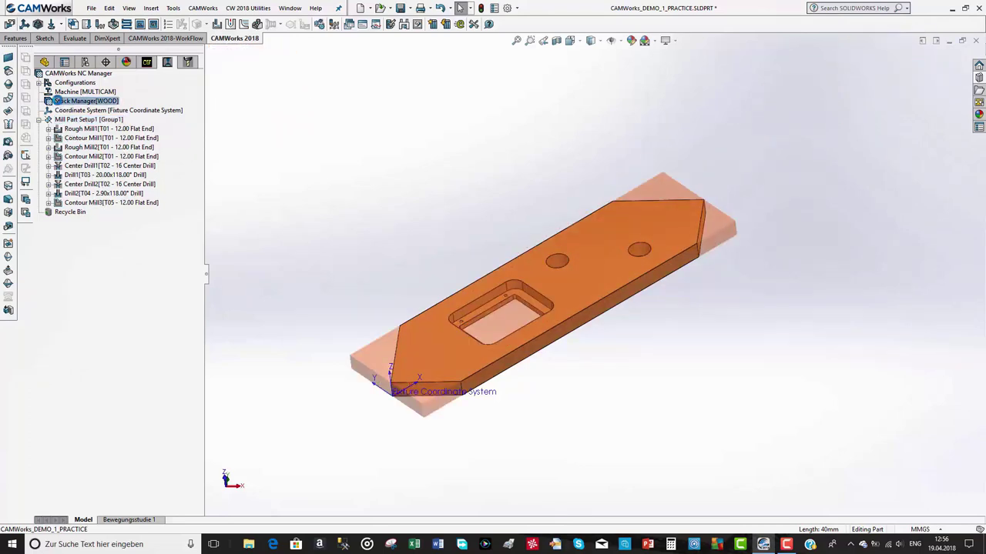
double_click(79, 249)
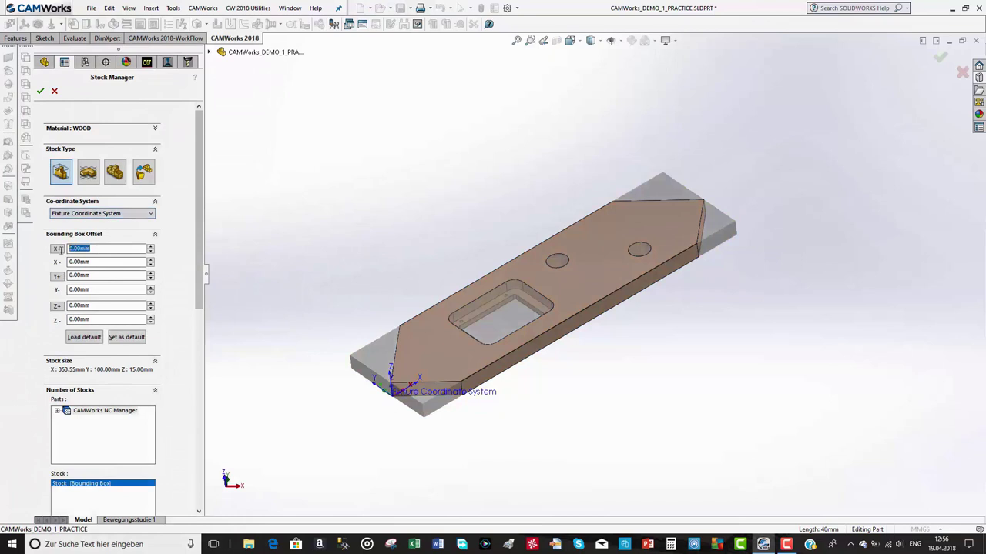
type("400")
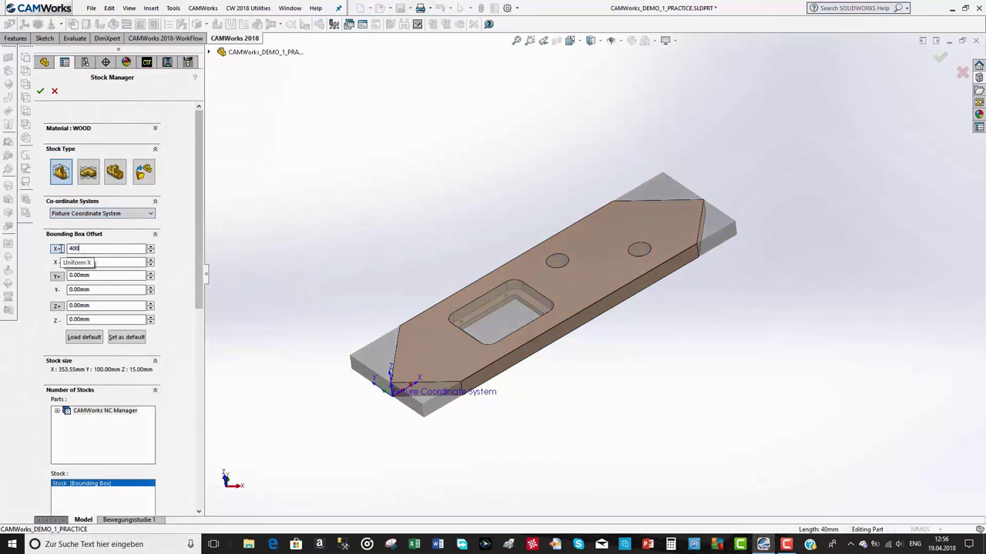
left_click(40, 91)
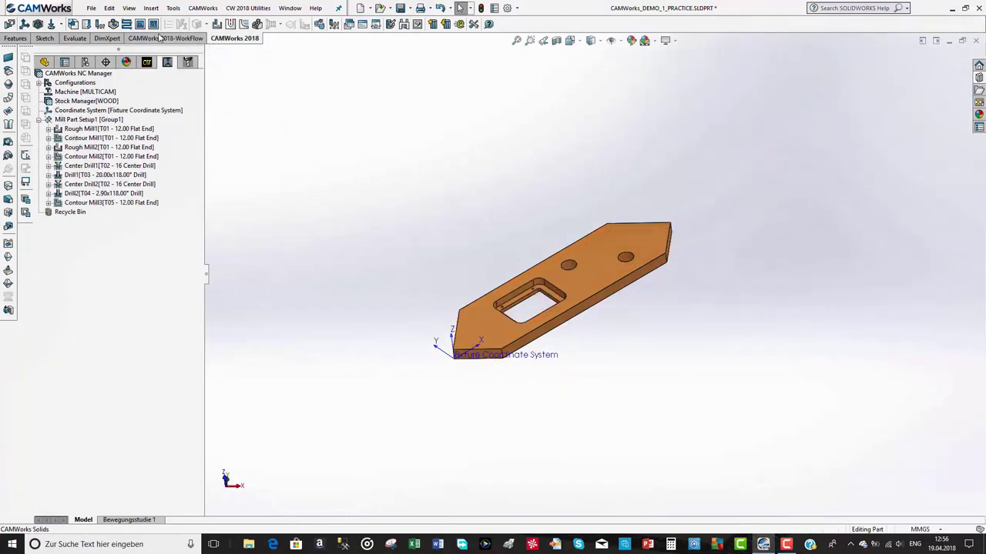
Run the toolpath simulation to the end on the extended stock, check both mirrored plates being machined, and close it
left_click(113, 24)
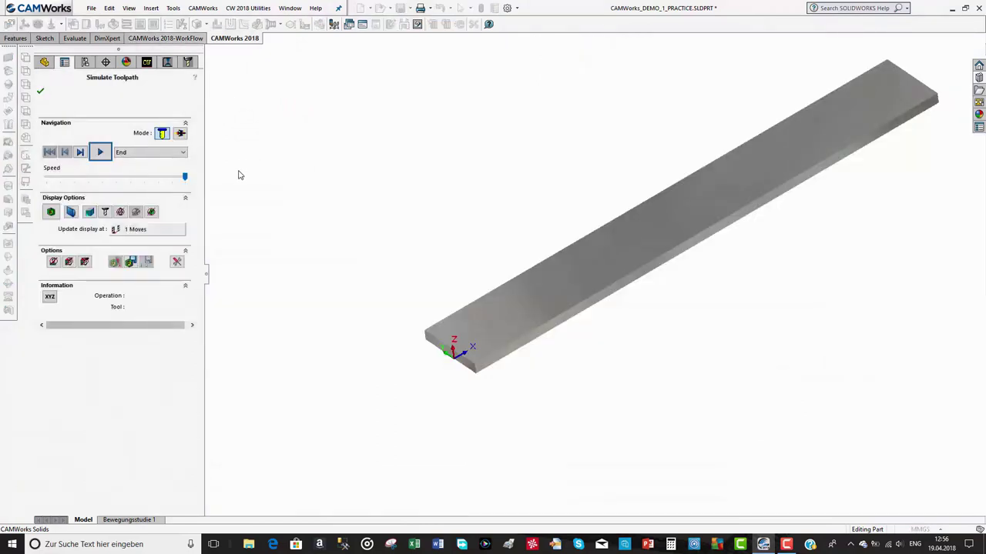
left_click(99, 152)
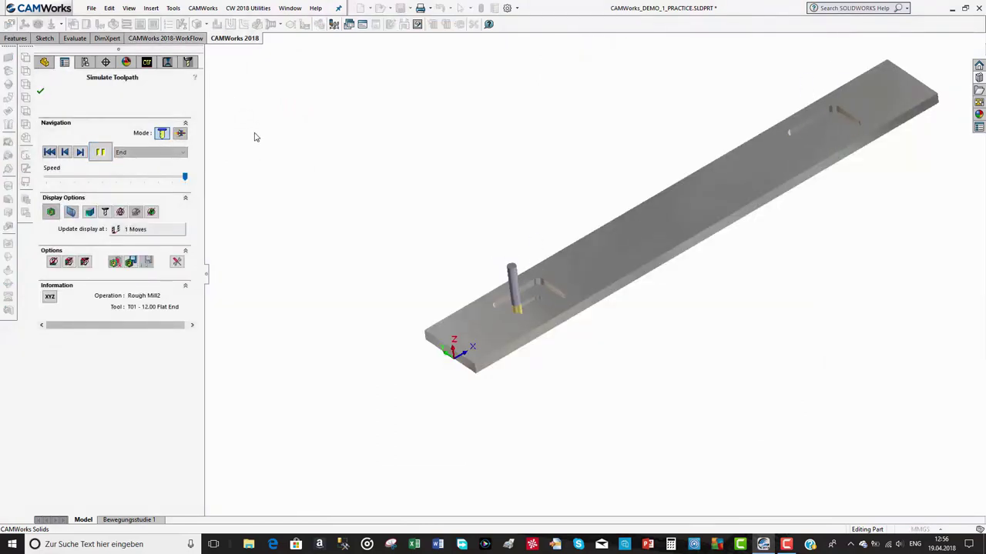
middle_click_drag(278, 138, 486, 159)
middle_click_drag(815, 136, 542, 161)
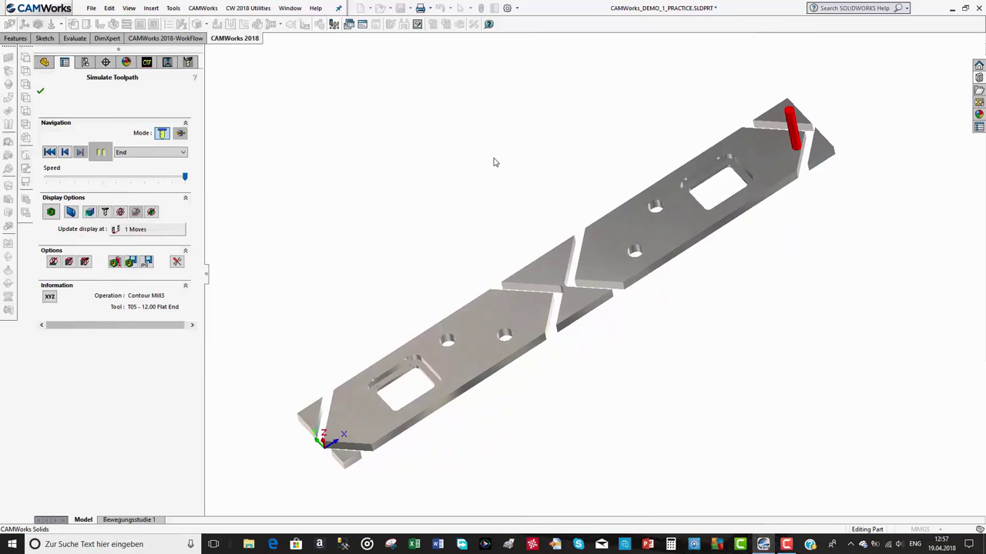
left_click(41, 92)
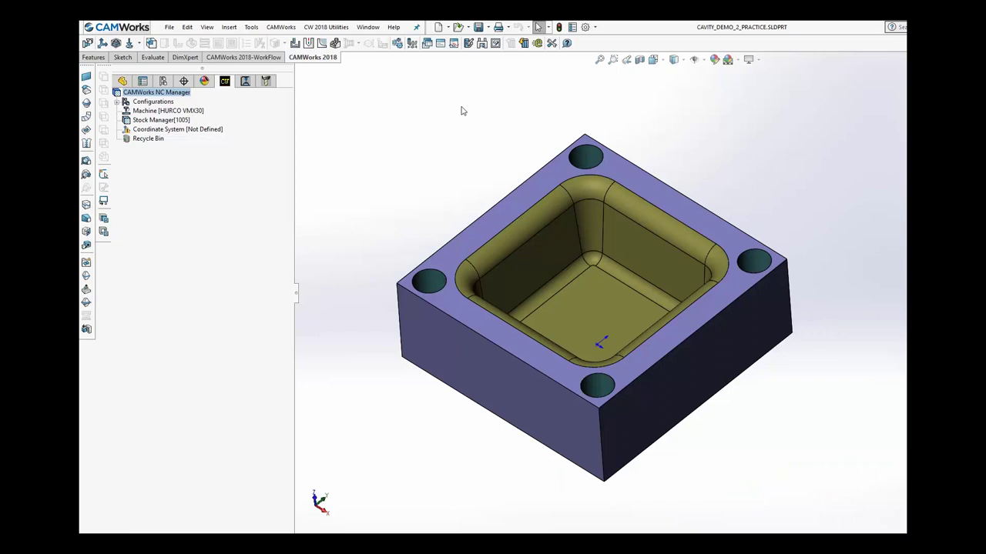
Extract the machinable features of the CAVITY_DEMO_2_PRACTICE part and set the rectangular pocket's strategy to CAVITY_TAPER
mouse_move(462, 111)
middle_mouse_down()
mouse_move(440, 128)
mouse_move(452, 149)
mouse_move(465, 131)
mouse_move(456, 106)
mouse_move(466, 126)
middle_mouse_up()
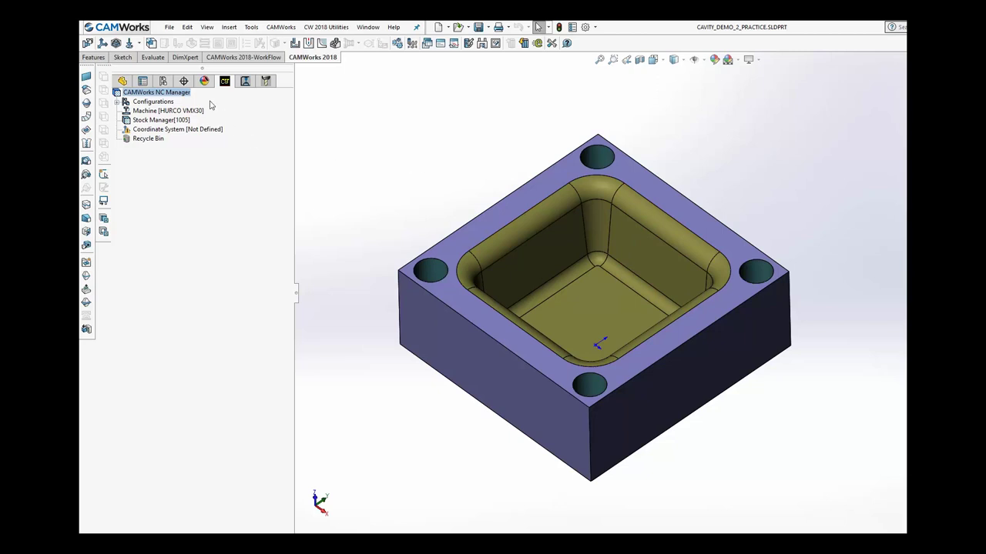
left_click(152, 43)
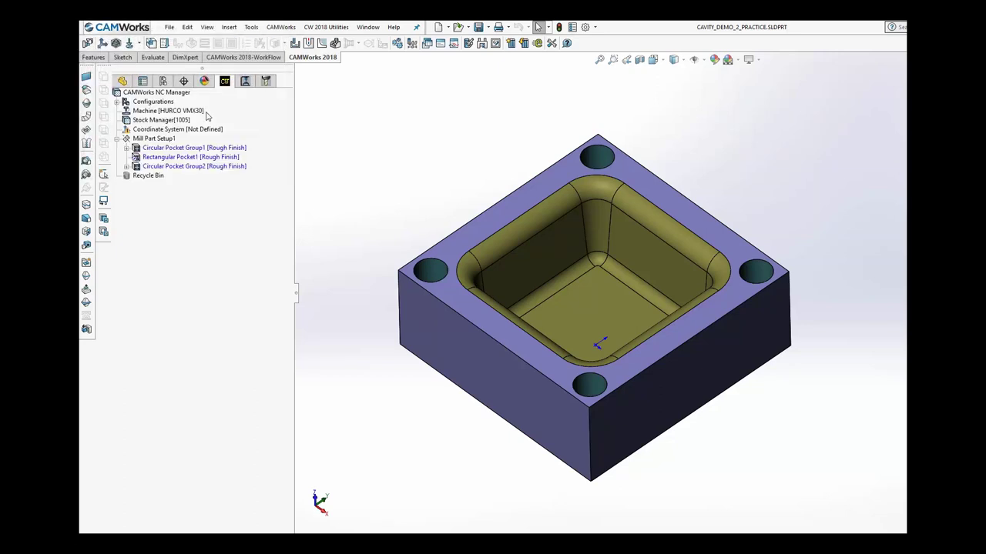
left_click(155, 157)
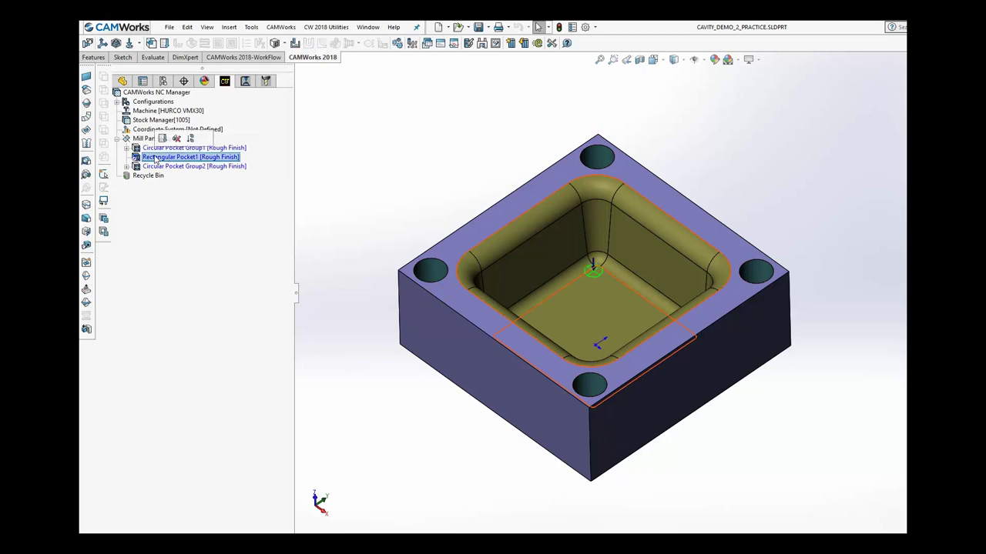
right_click(156, 157)
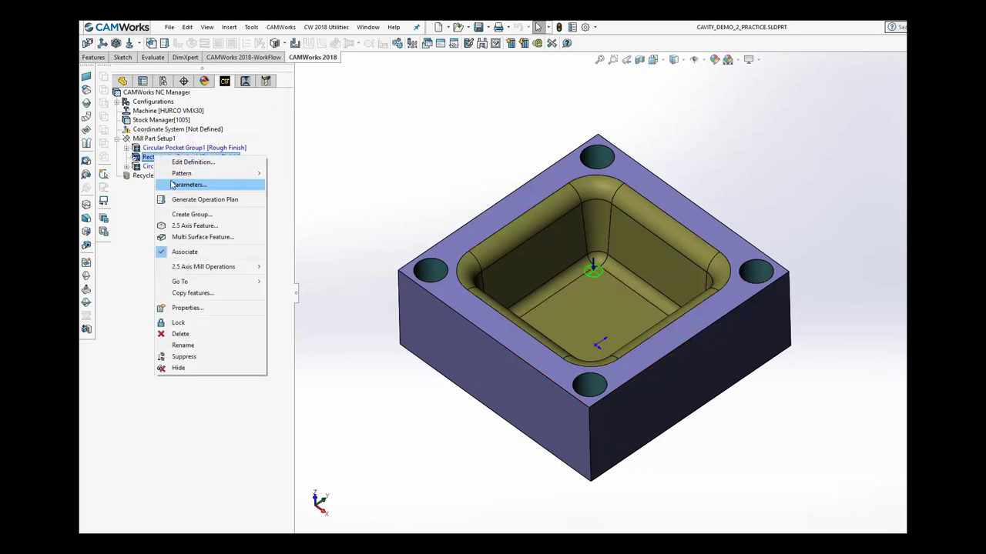
left_click(173, 185)
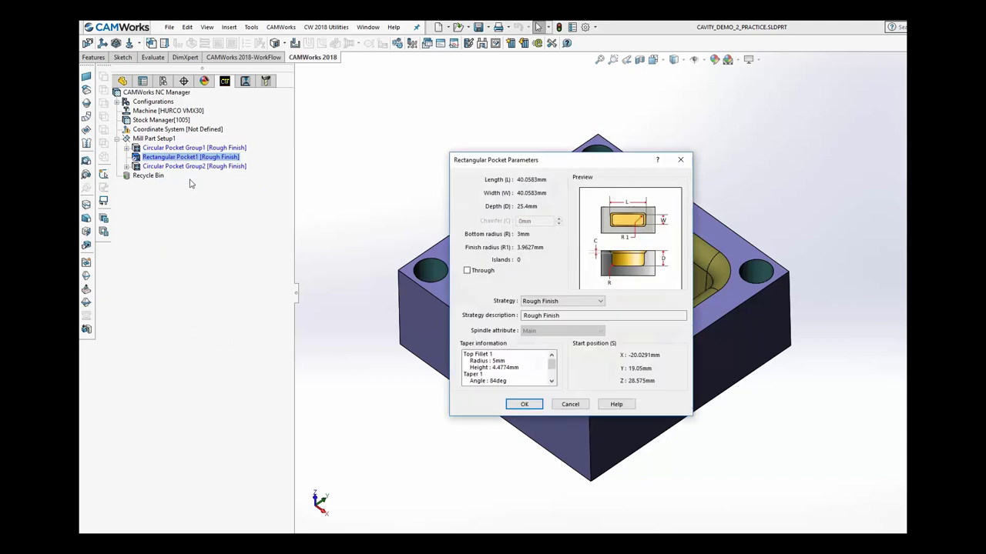
left_click(591, 301)
scroll(592, 312, "up", 1)
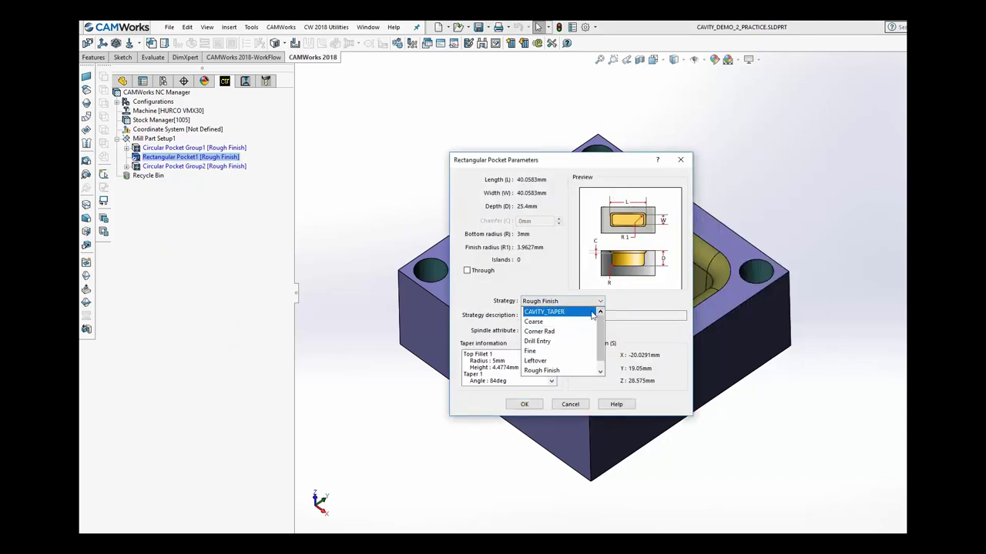
left_click(559, 313)
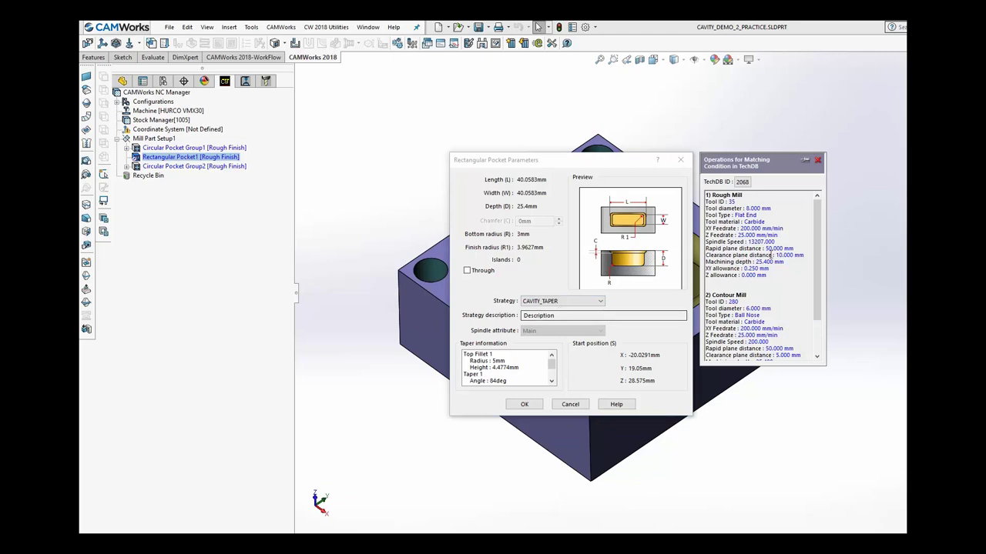
mouse_move(818, 241)
left_mouse_down()
mouse_move(823, 288)
mouse_move(818, 231)
left_mouse_up()
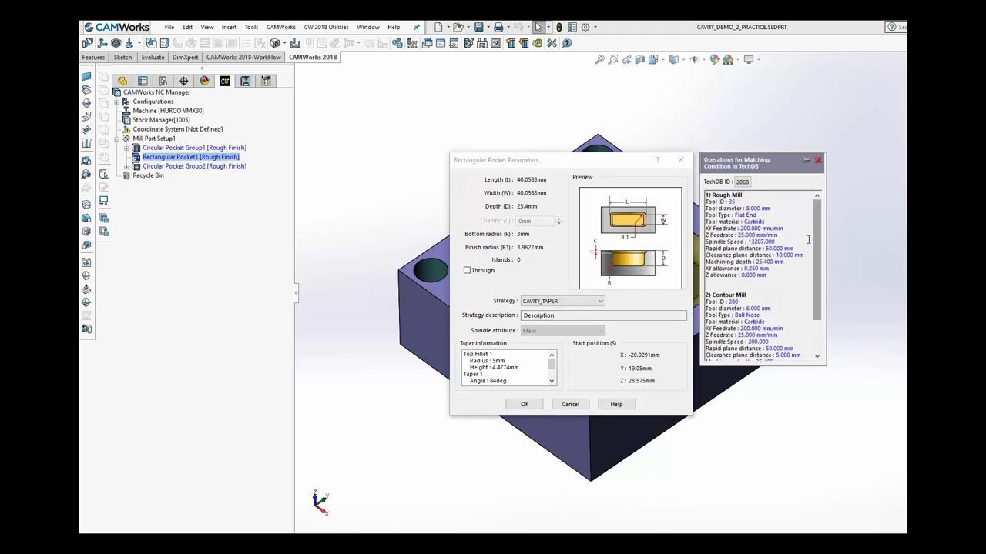
left_click(524, 404)
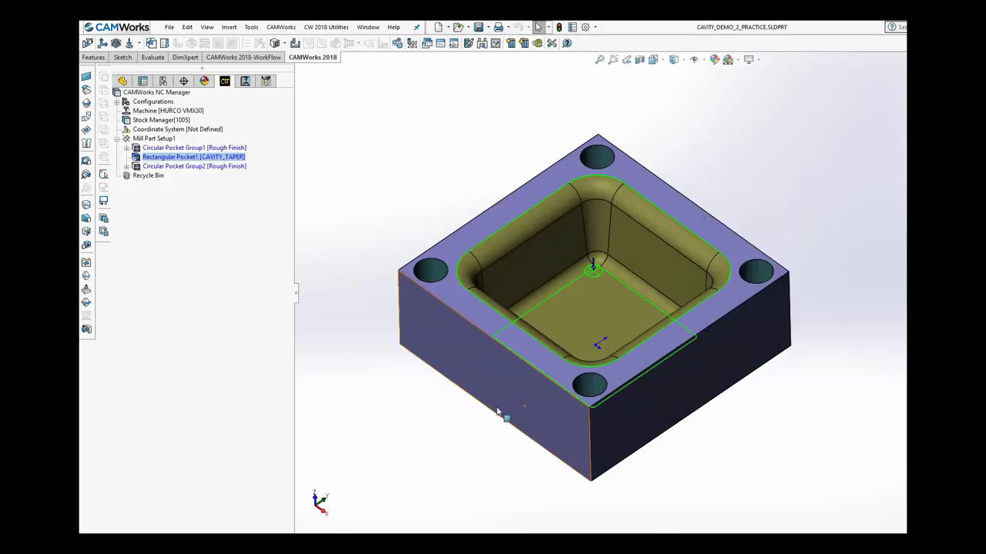
Generate the operation plan for the rectangular pocket feature only
right_click(143, 157)
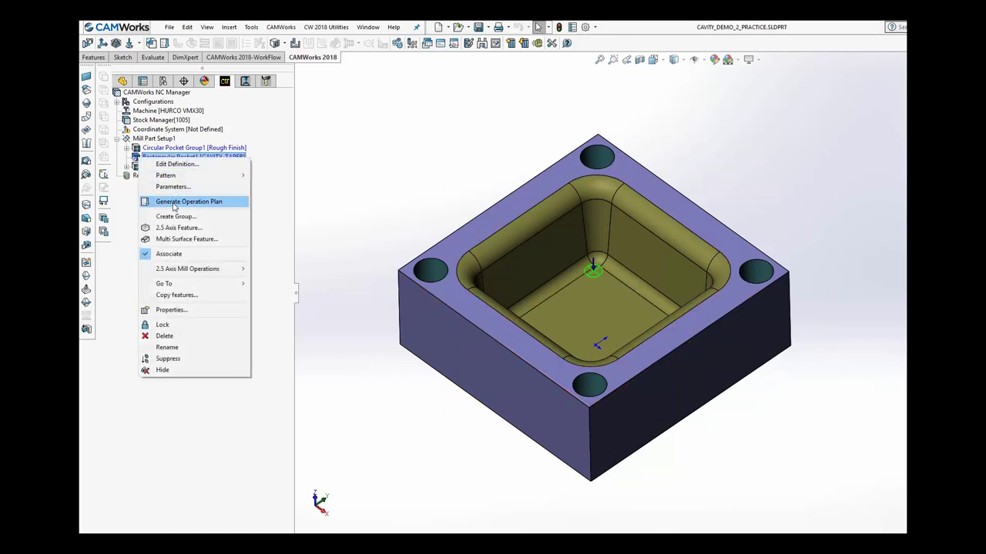
left_click(174, 202)
mouse_move(136, 151)
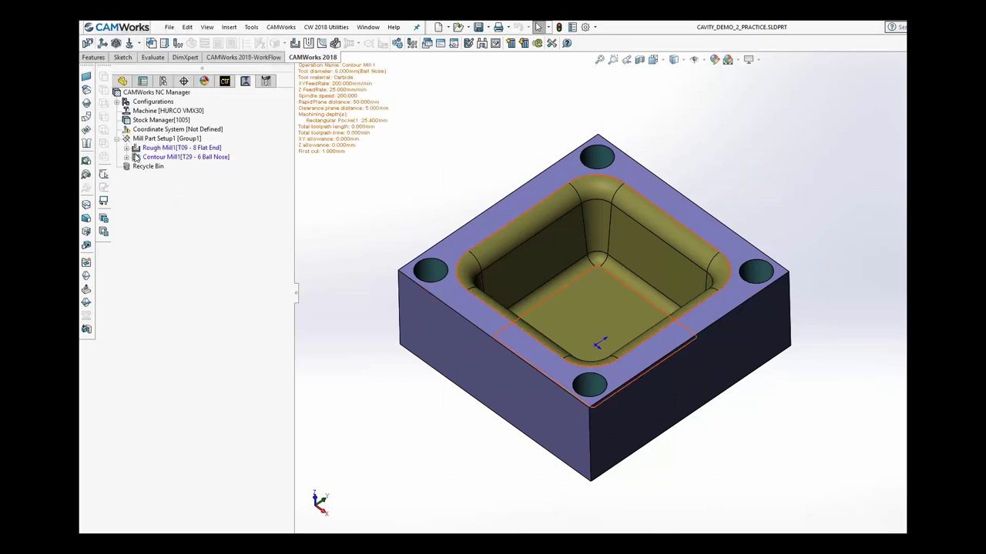
Reselect VoluMill as the rough mill operation's pocketing pattern, trying Pocket In first, and open the VoluMill Technology Expert review
left_click(177, 148)
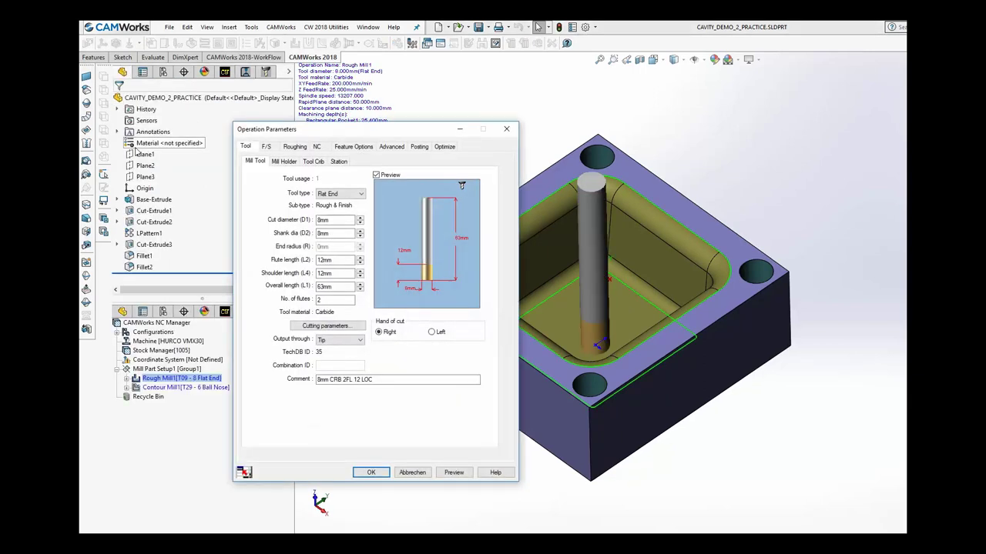
left_click_drag(325, 136, 236, 126)
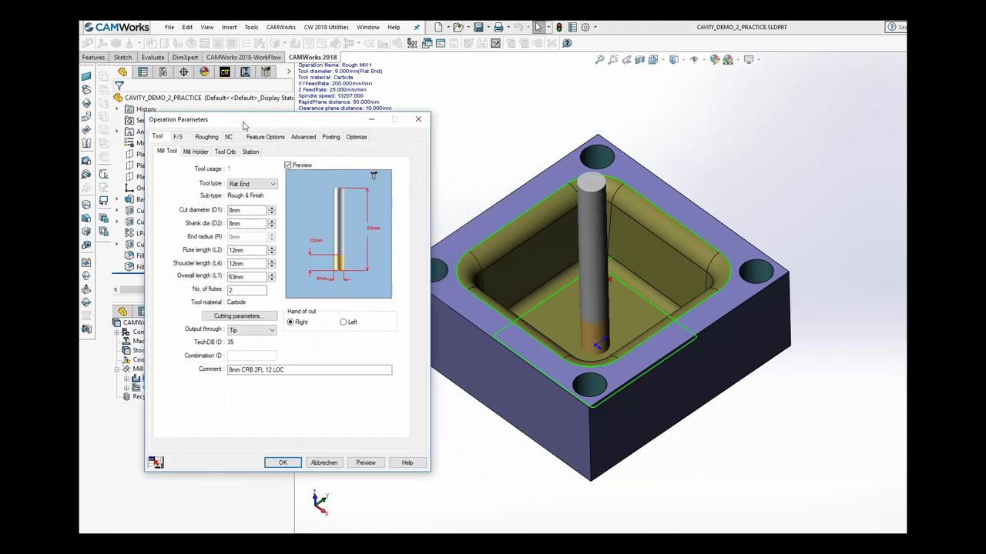
left_click(206, 138)
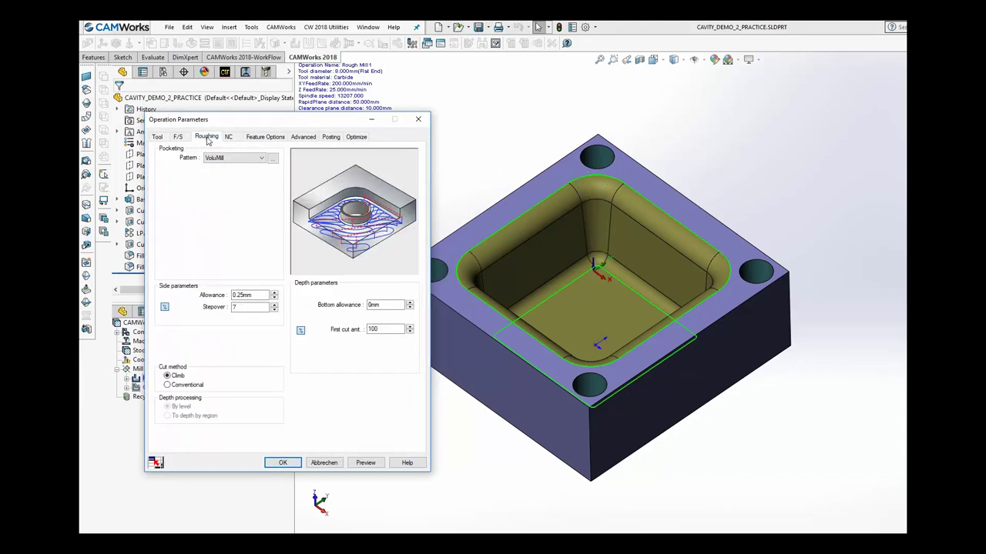
left_click(261, 158)
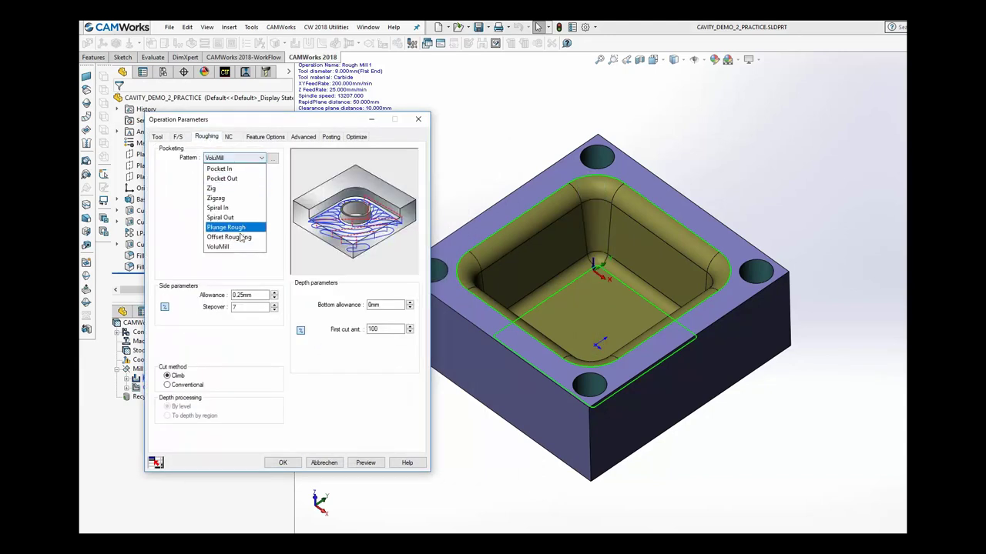
left_click(220, 169)
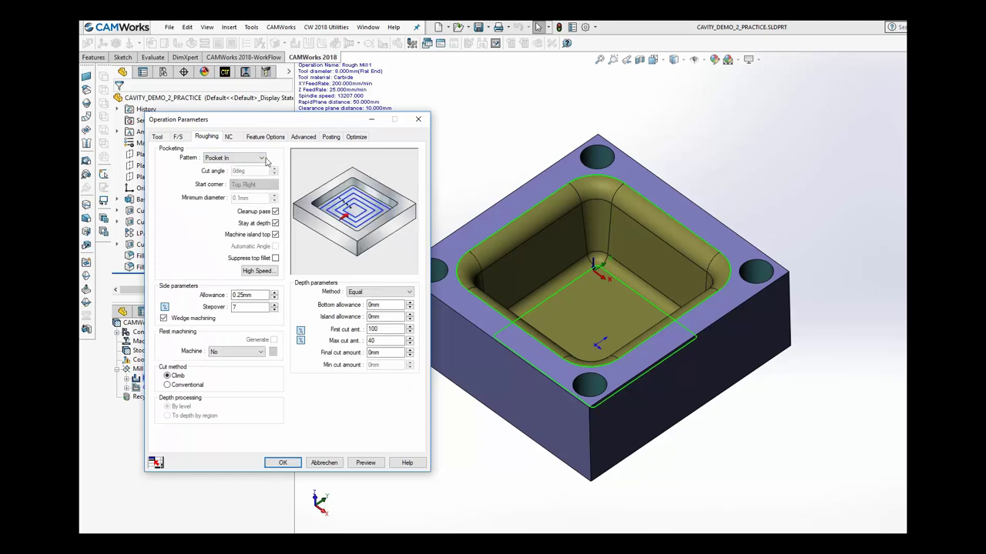
left_click(262, 157)
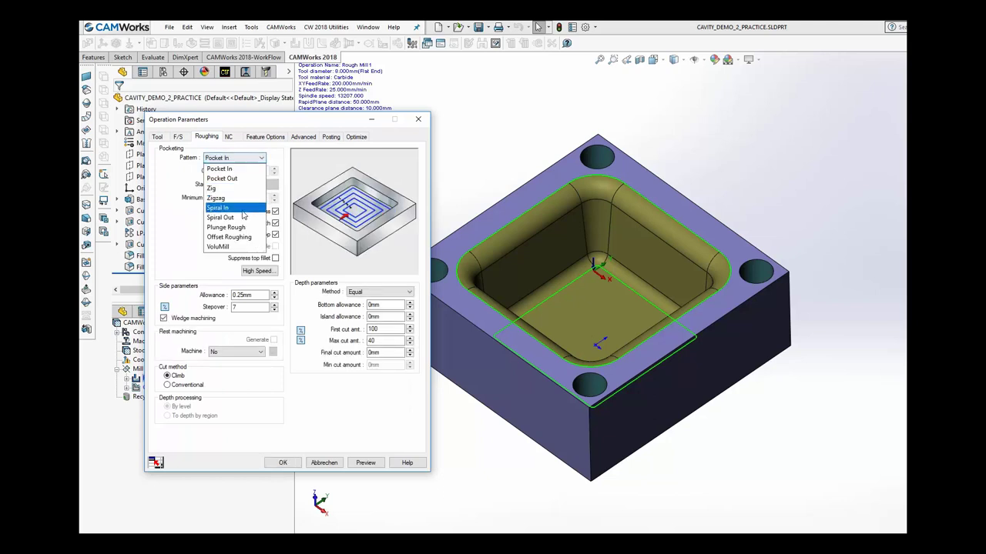
left_click(233, 247)
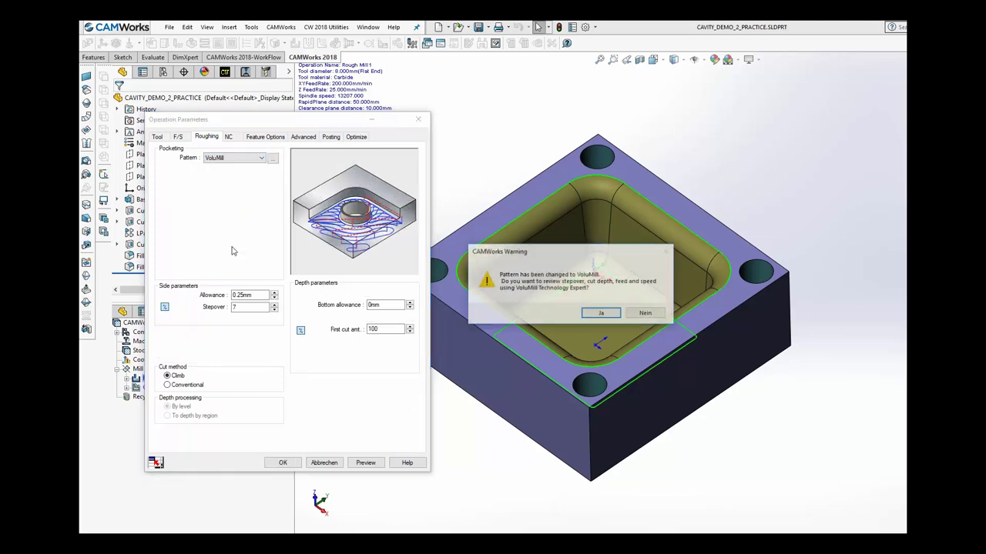
left_click(599, 314)
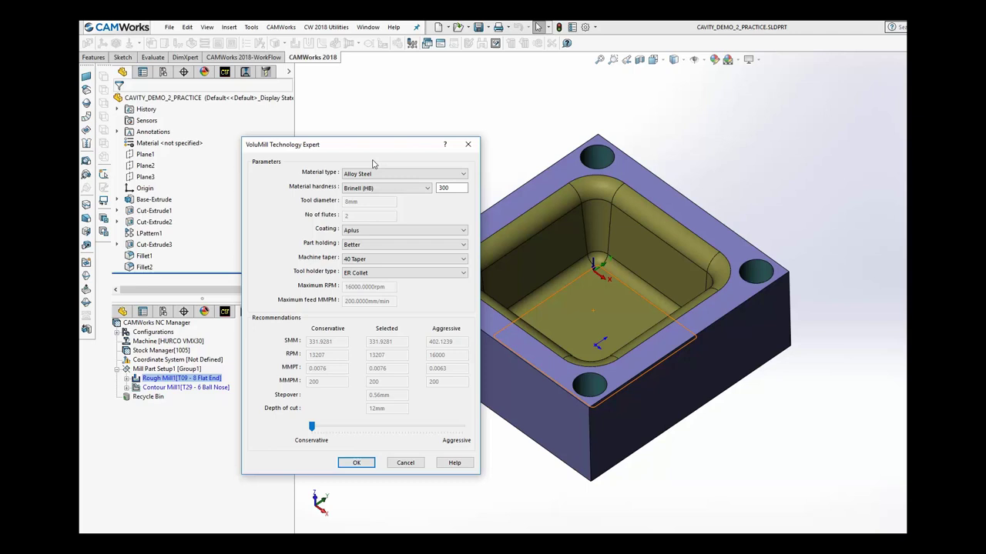
Set the material type to Carbon Steel in the VoluMill Technology Expert
left_click(462, 174)
left_click(463, 184)
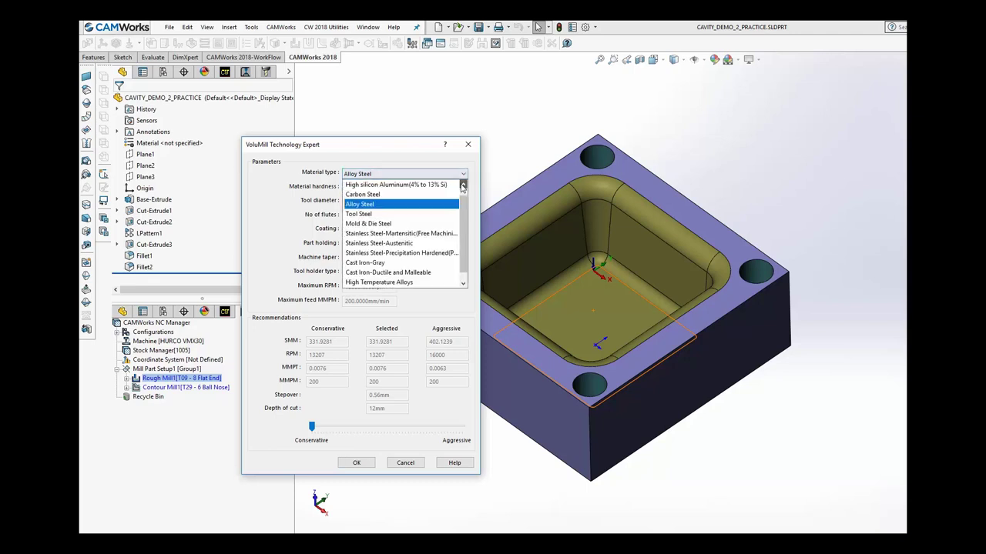
left_click(402, 195)
Examine the choices for material hardness, coating, part holding, machine taper and tool holder type without changing them
left_click(429, 189)
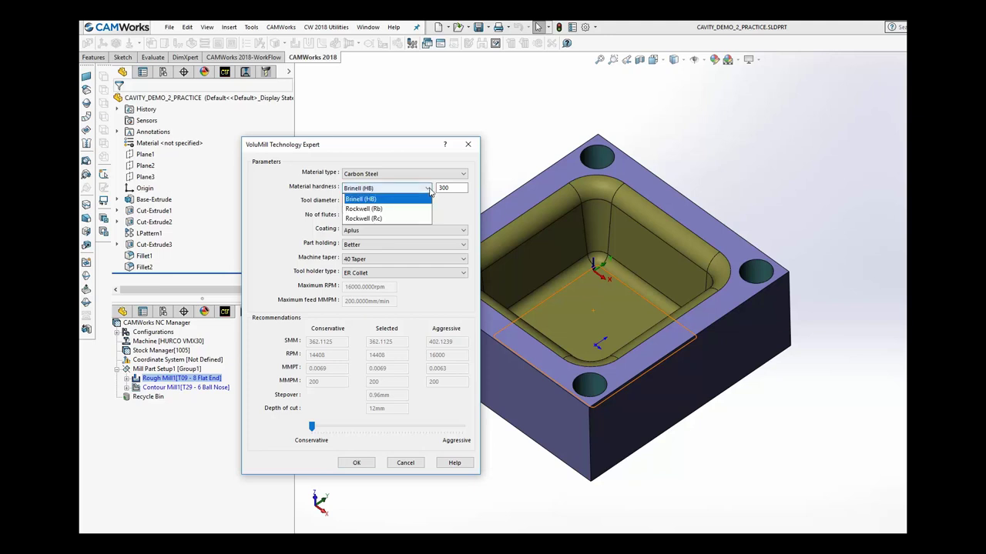
left_click(429, 190)
left_click(451, 188)
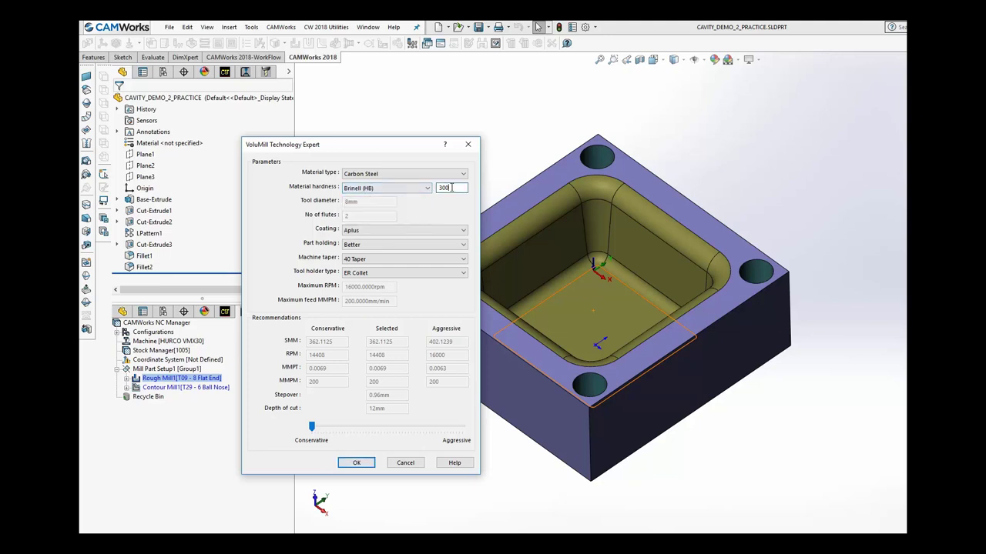
left_click(464, 230)
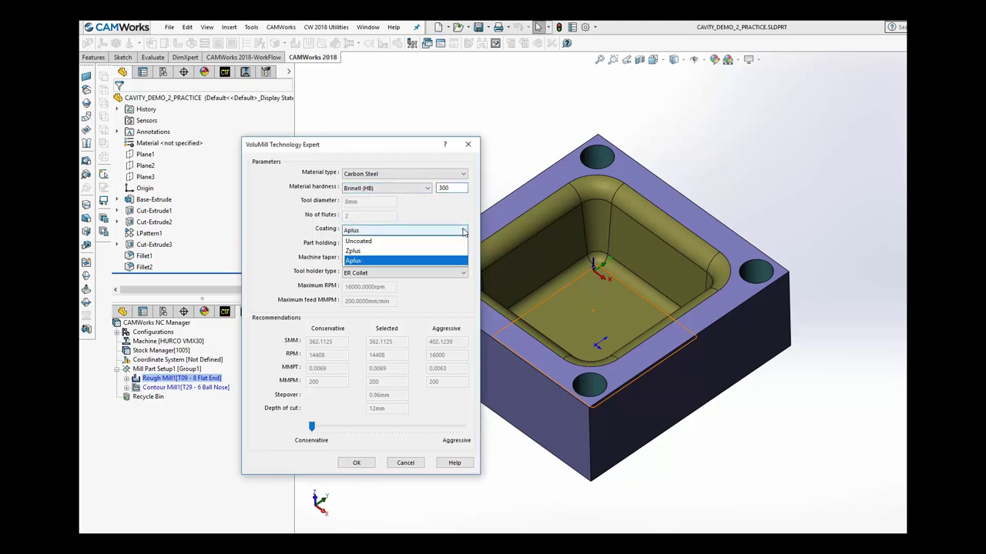
left_click(441, 217)
left_click(462, 245)
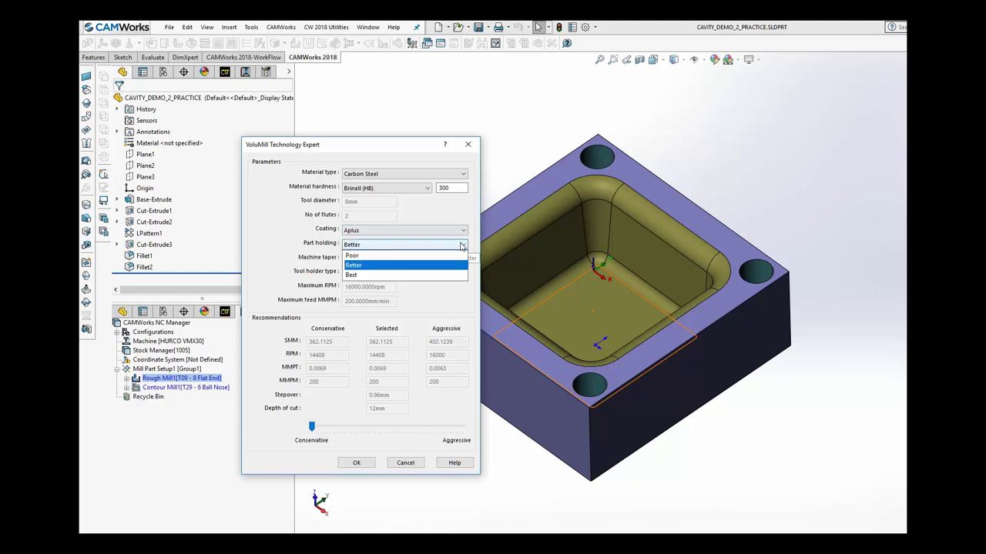
left_click(462, 244)
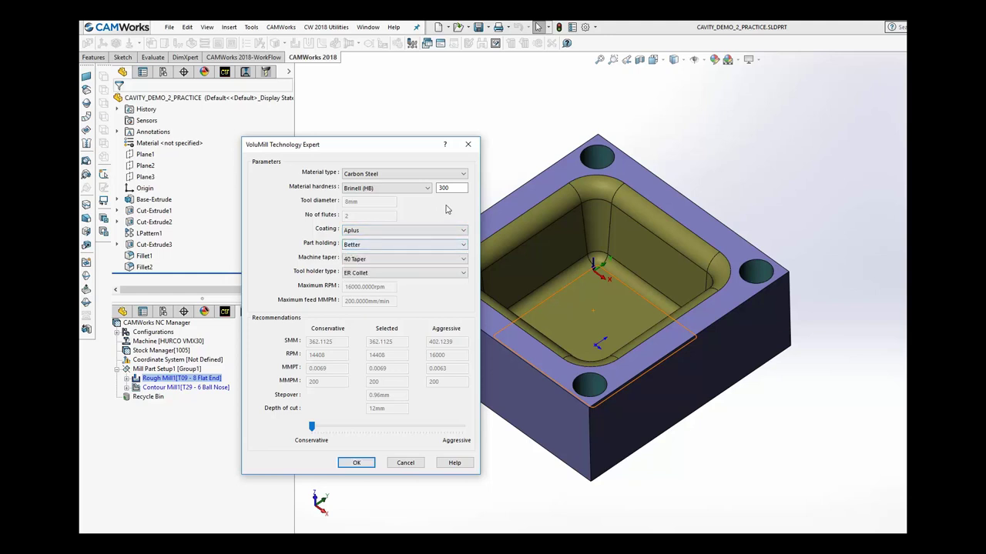
left_click(459, 260)
left_click(458, 259)
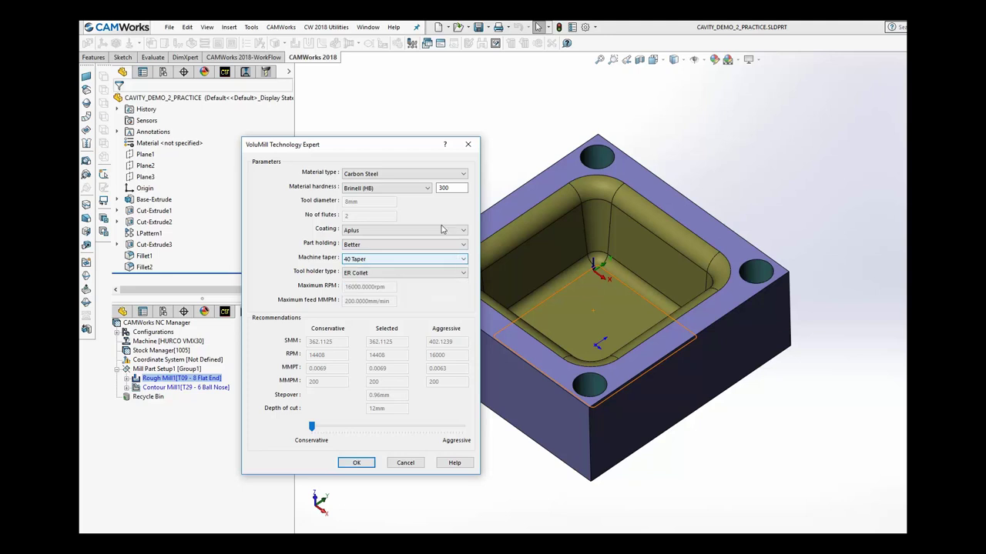
left_click(459, 274)
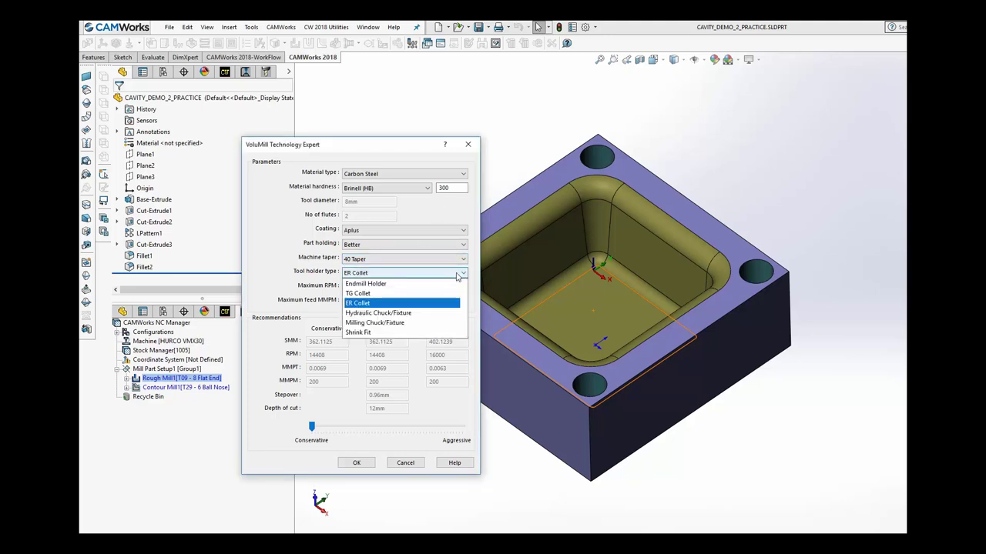
left_click(458, 276)
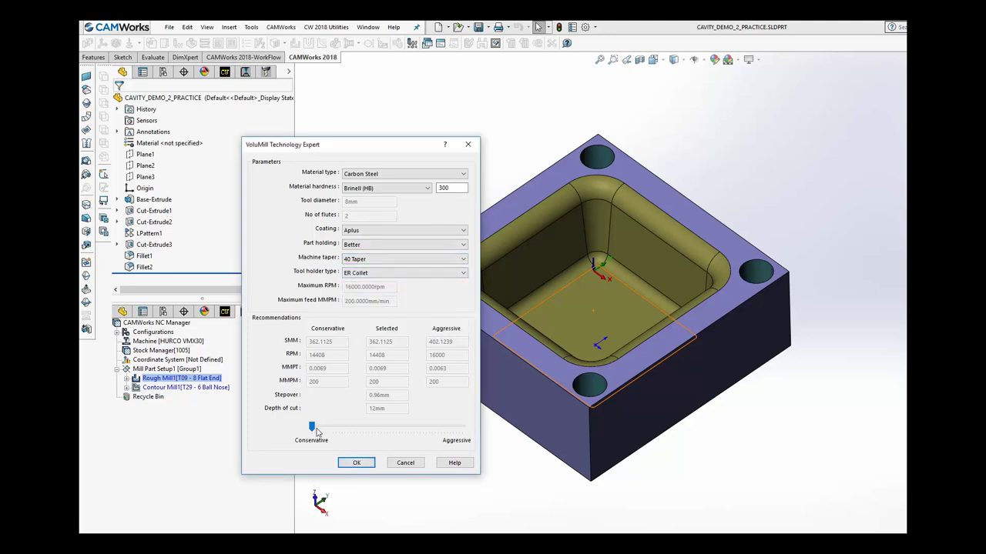
Try a more aggressive cutting recommendation, return it to fully conservative, and accept the VoluMill feeds and speeds
left_click_drag(316, 431, 337, 426)
left_click(313, 427)
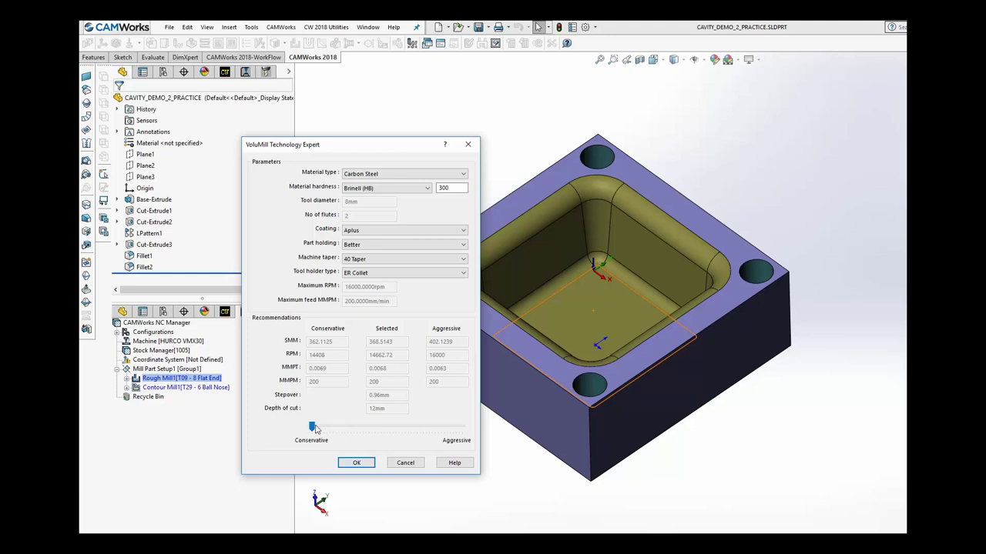
left_click(356, 462)
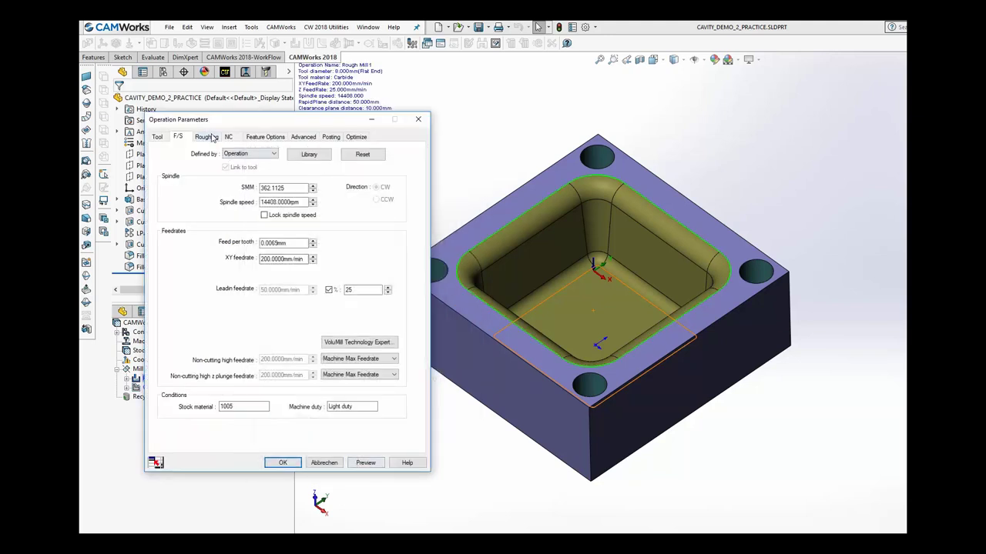
Set the roughing stepover to 12, lower the first cut amount, and accept the rough mill operation's parameters
left_click(213, 140)
double_click(250, 307)
type("12")
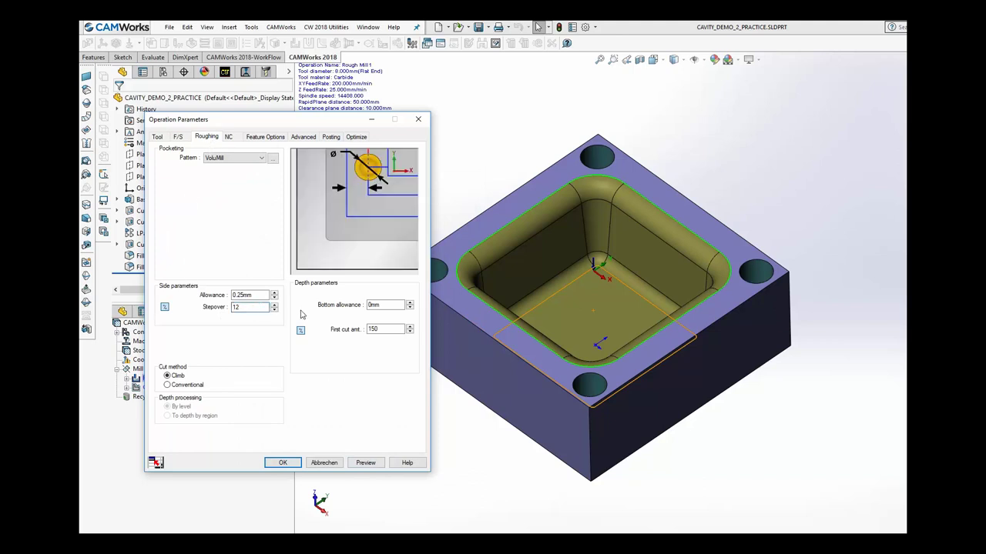
left_click_drag(257, 308, 230, 308)
left_click_drag(389, 326, 360, 330)
type("1")
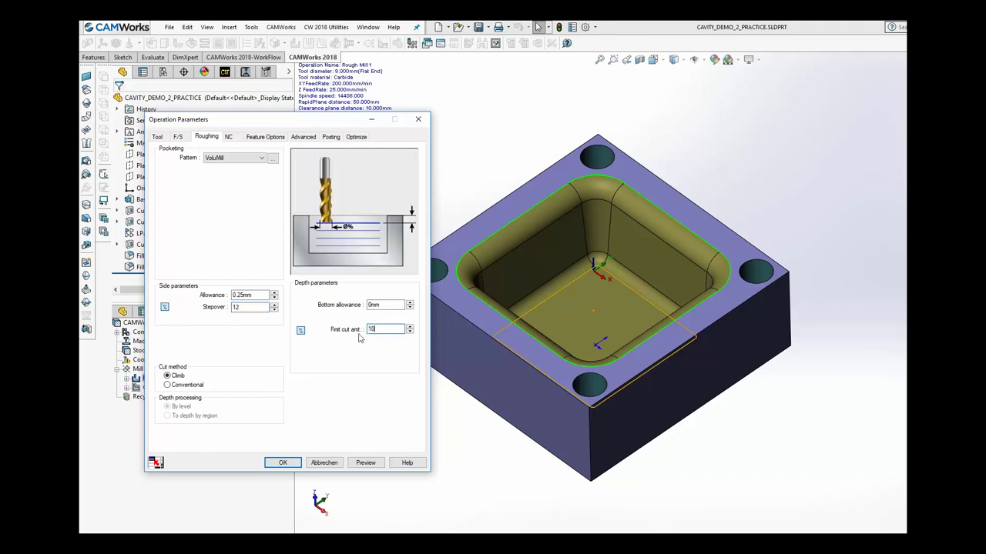
left_click(282, 463)
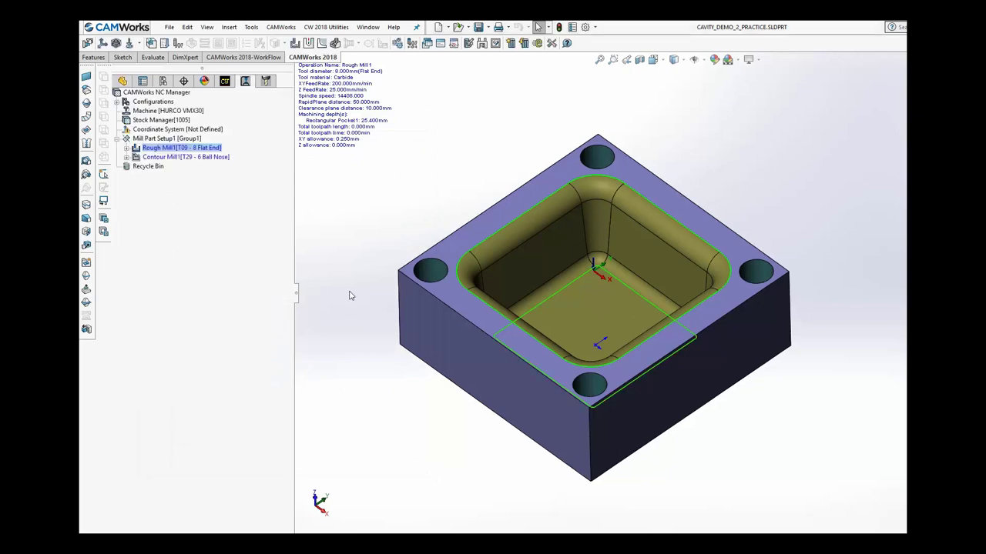
Generate the rough mill toolpath and show it in wireframe, viewed normal to the block's side face
right_click(176, 147)
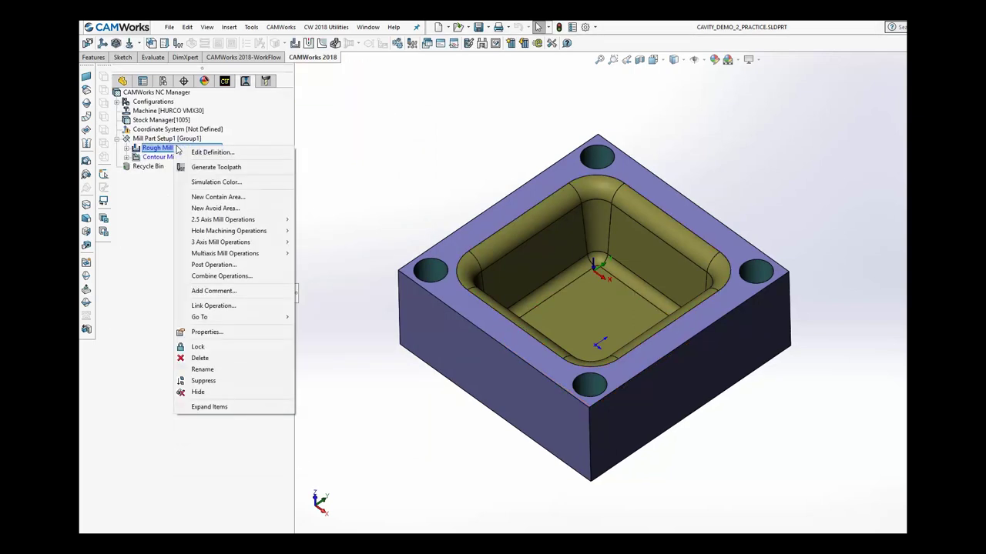
left_click(195, 167)
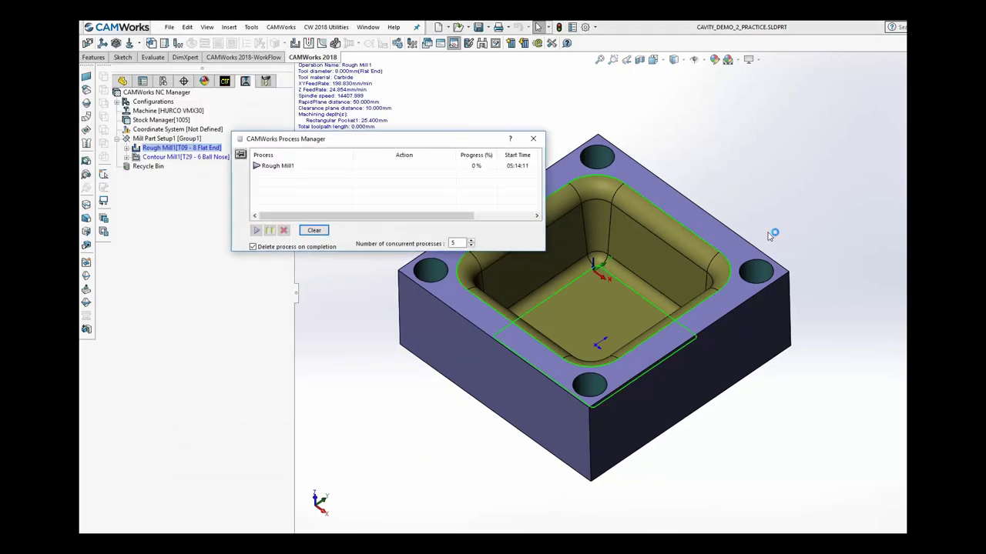
left_click(768, 337)
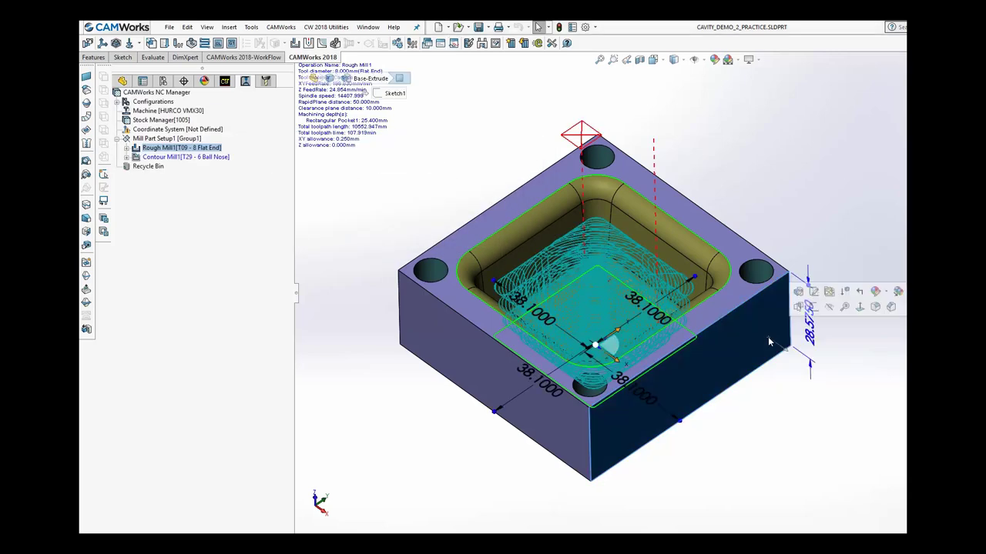
left_click(860, 307)
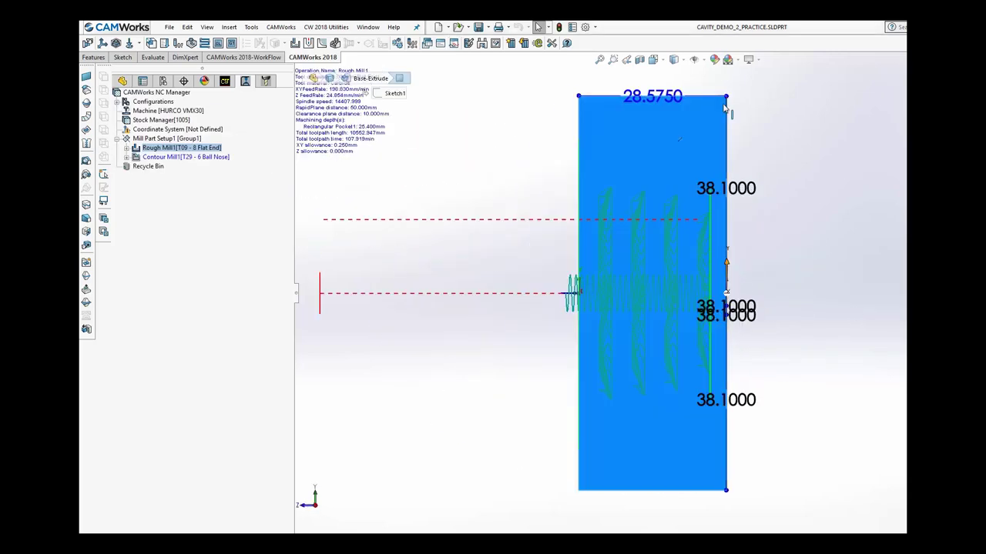
left_click(675, 59)
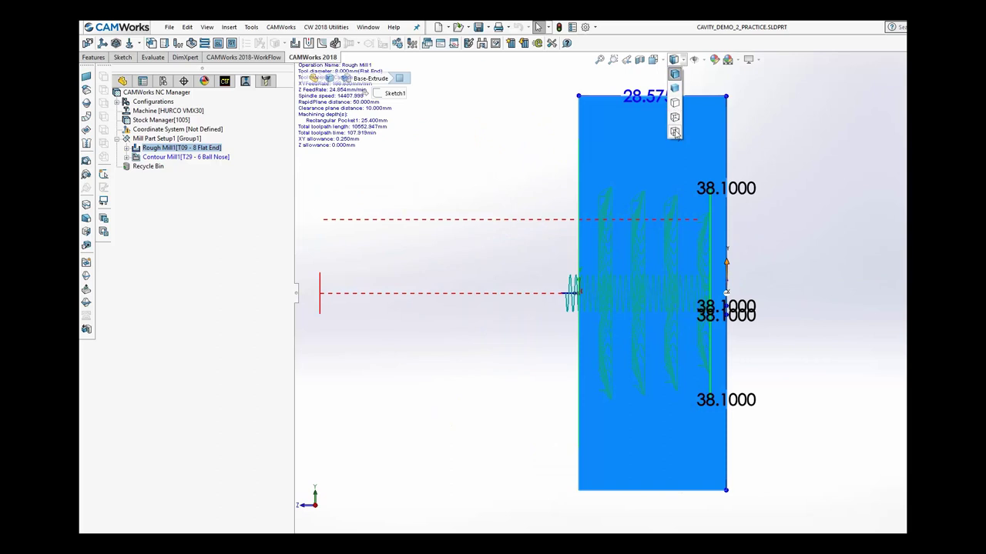
left_click(674, 133)
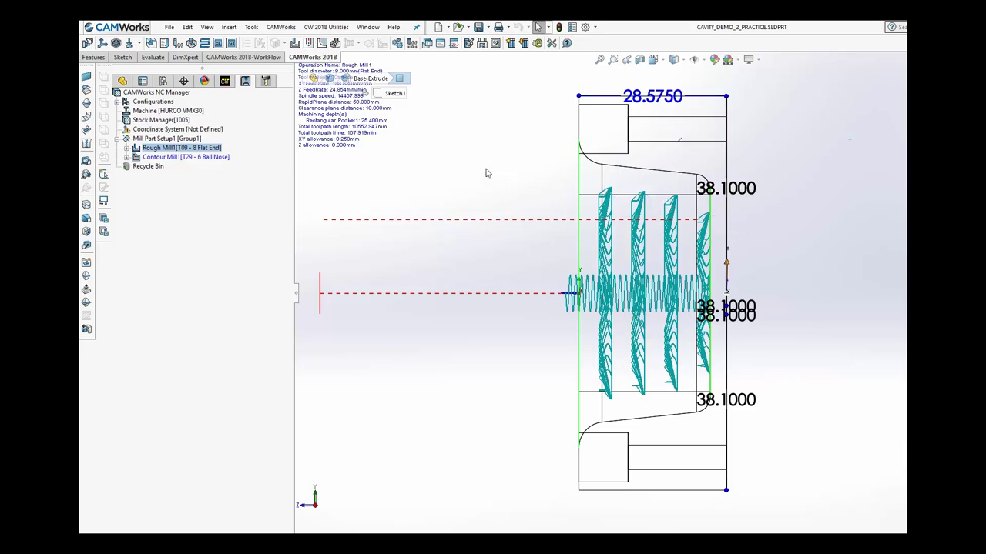
Simulate the rough mill toolpath through to the end
right_click(141, 150)
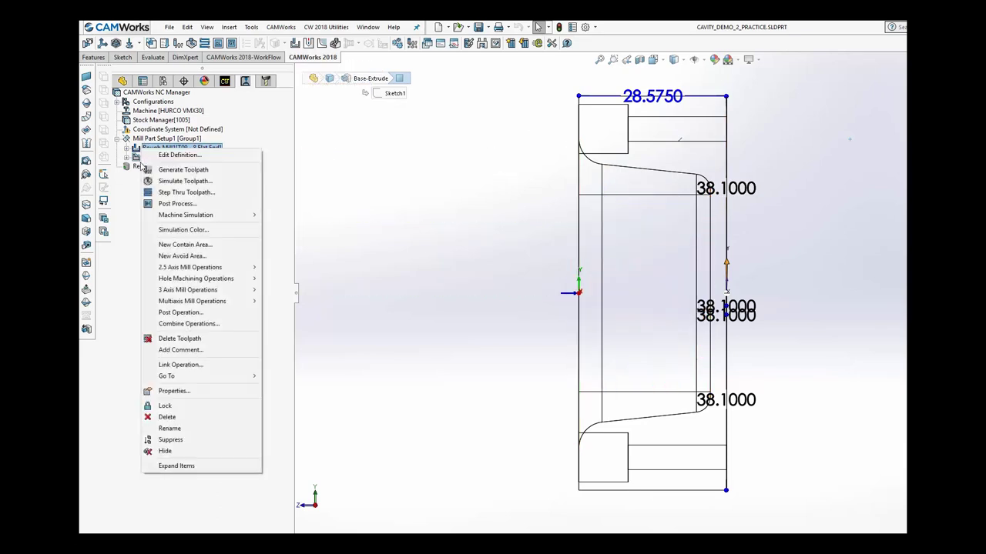
left_click(159, 182)
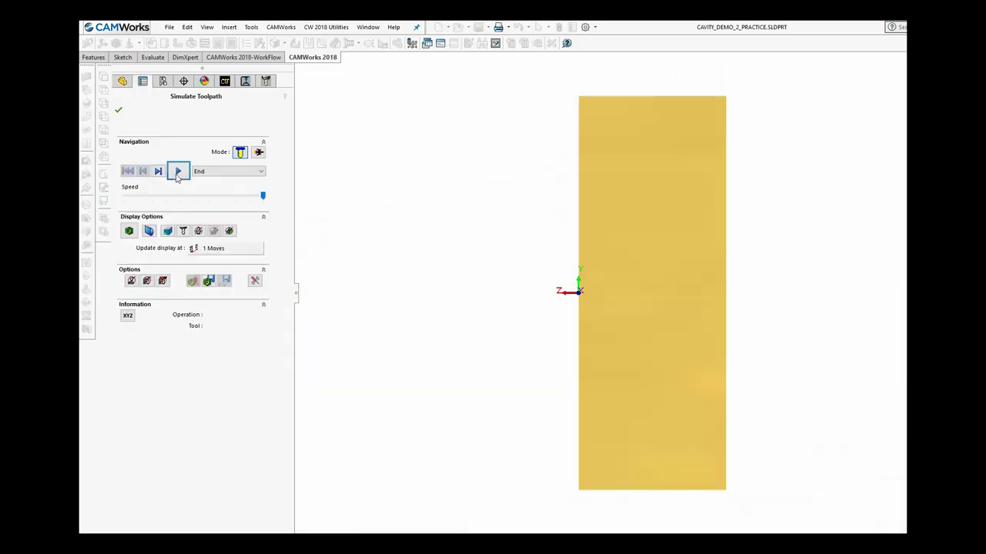
left_click(177, 171)
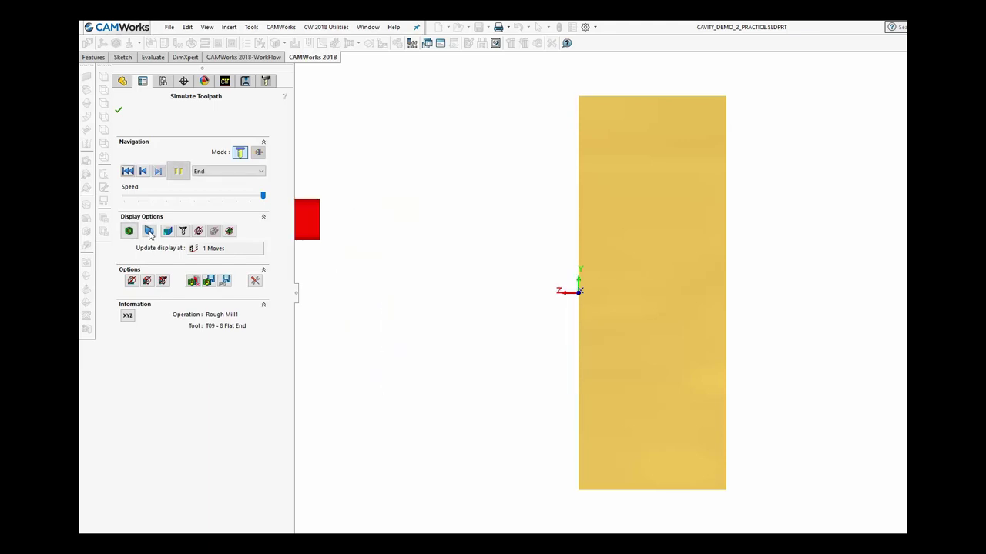
Section the simulated stock along the XZ plane with 0 mm offset and examine the roughed pocket's walls
left_click(150, 232)
middle_click_drag(421, 279, 493, 253)
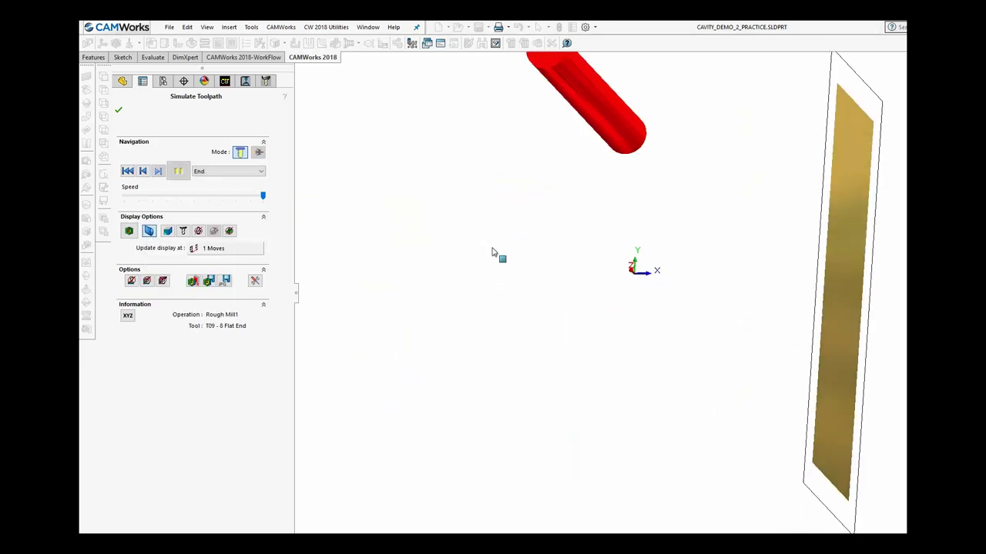
left_click(149, 231)
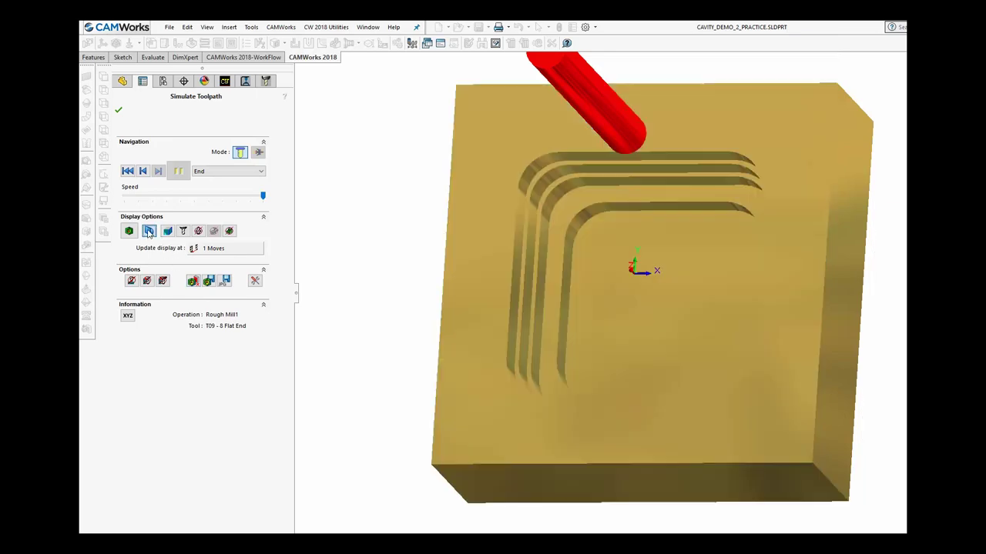
left_click(149, 232)
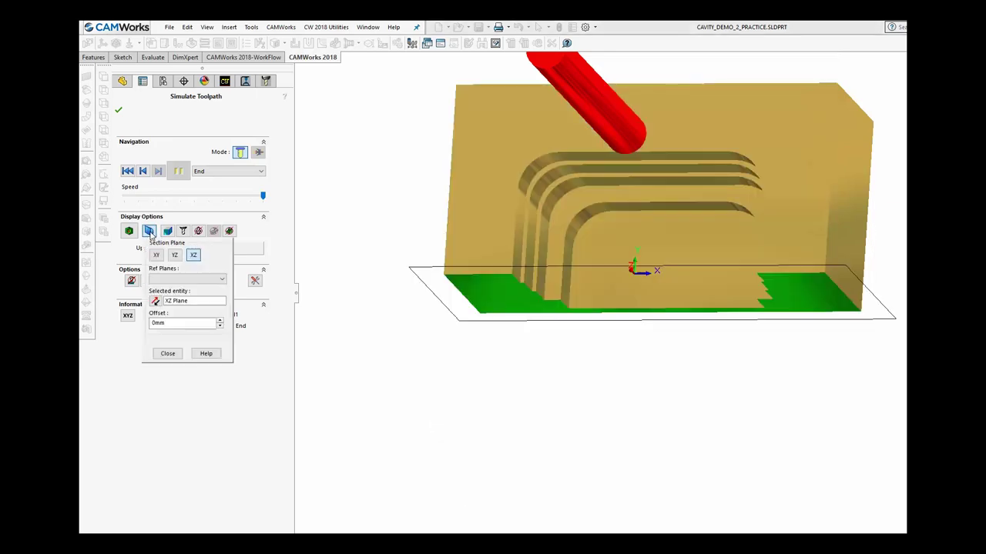
middle_click_drag(477, 358, 468, 238)
key("f")
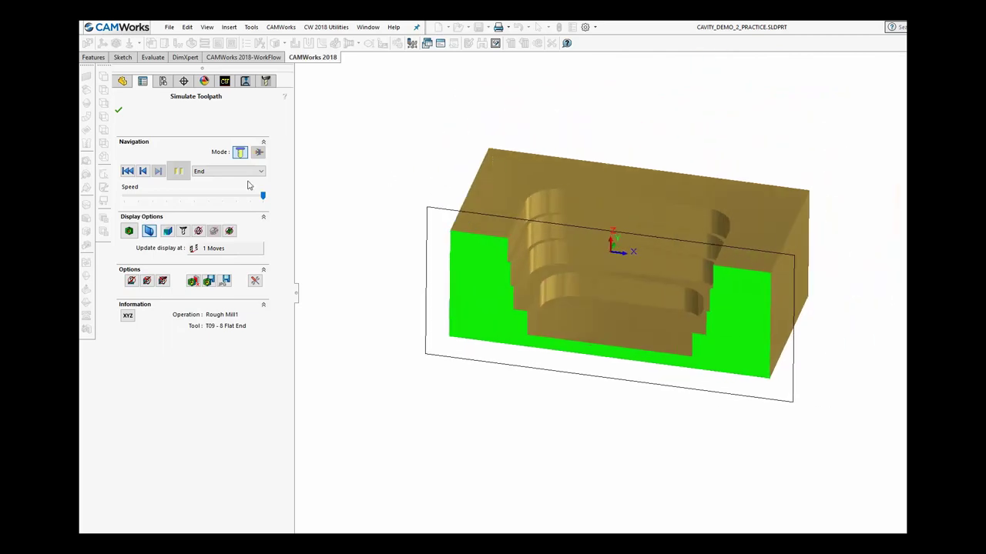
Close the toolpath simulation and display the cavity block shaded with edges
left_click(118, 110)
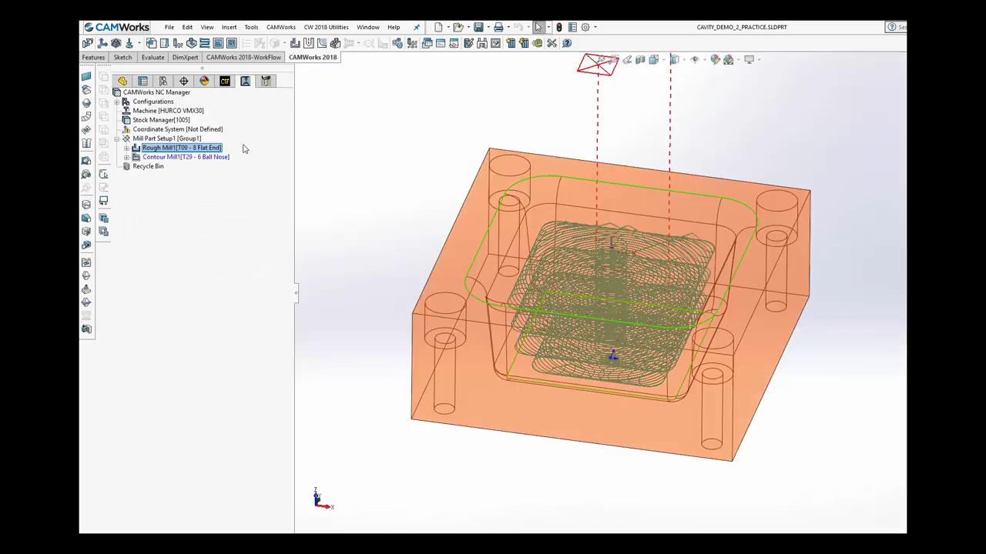
left_click(674, 60)
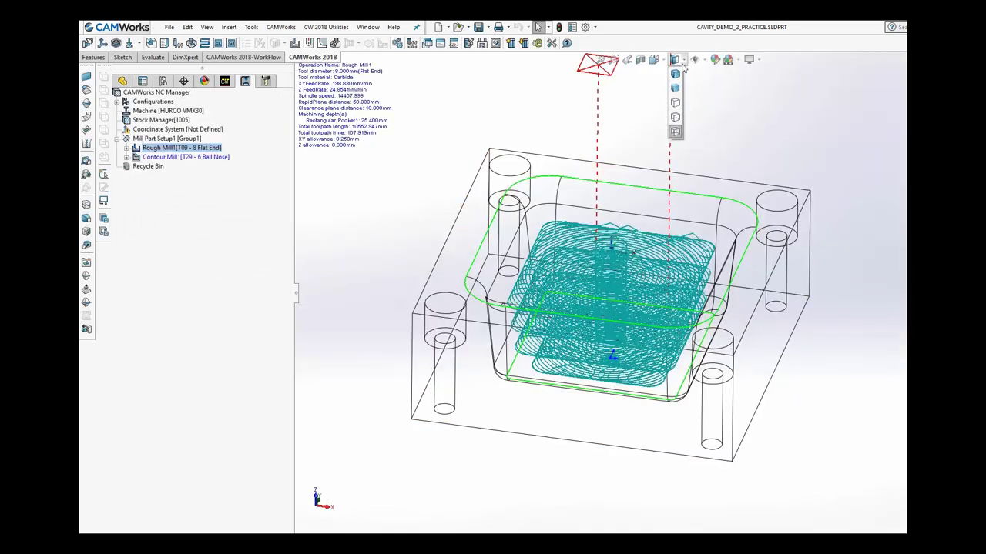
left_click(680, 75)
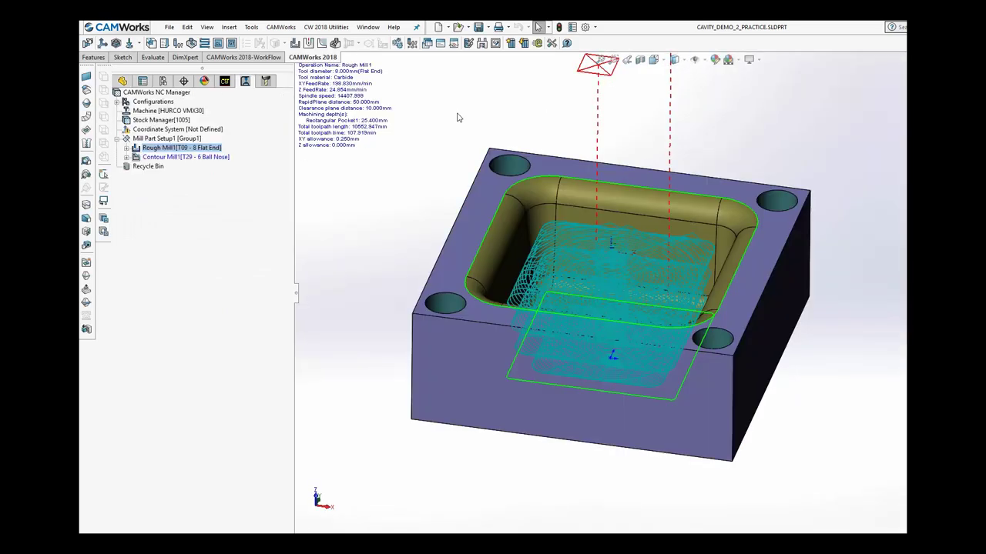
Generate the Contour Mill toolpath for the tapered pocket and view it in an isometric orientation
right_click(167, 159)
left_click(190, 178)
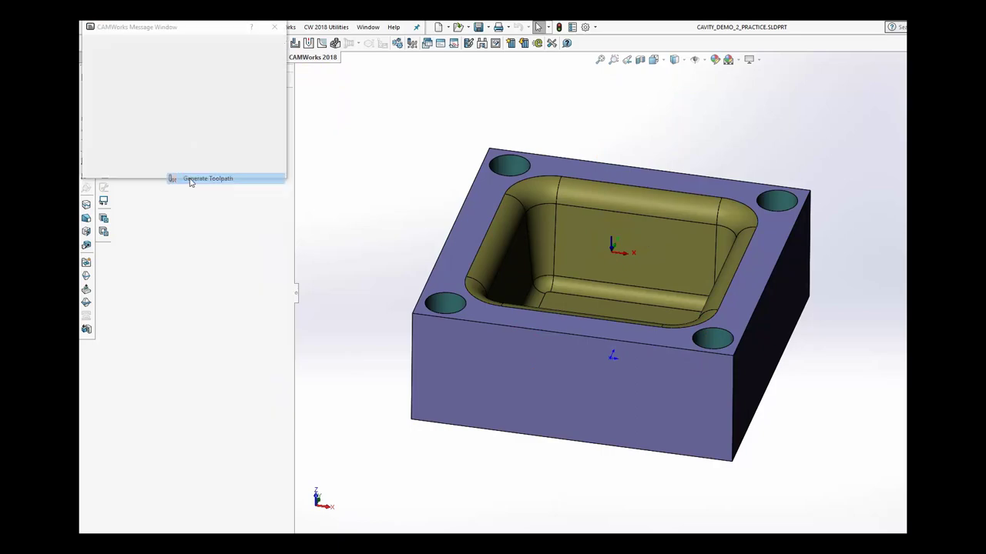
middle_click_drag(409, 170, 370, 197)
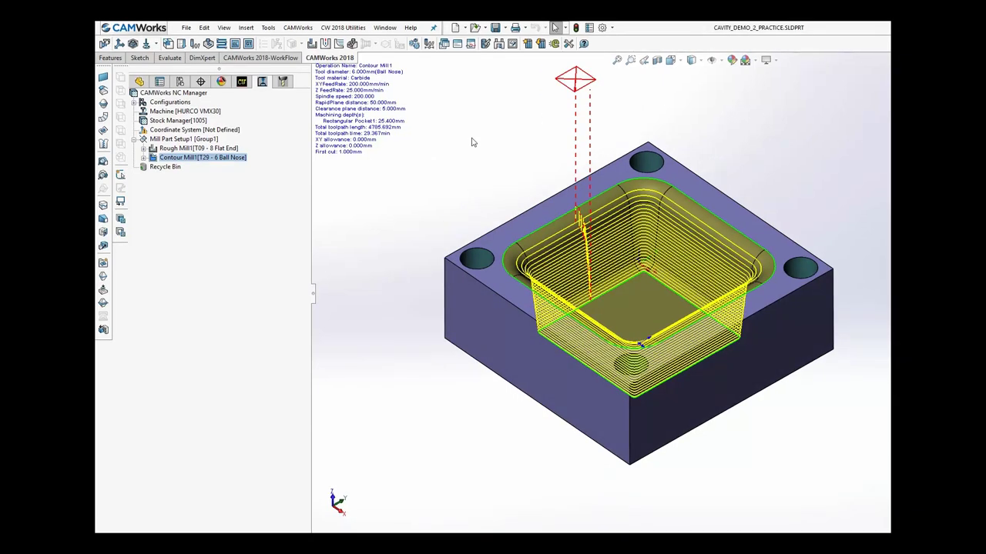
Create a multi surface feature in the mill part setup that includes all faces of the part
left_click(241, 82)
right_click(182, 170)
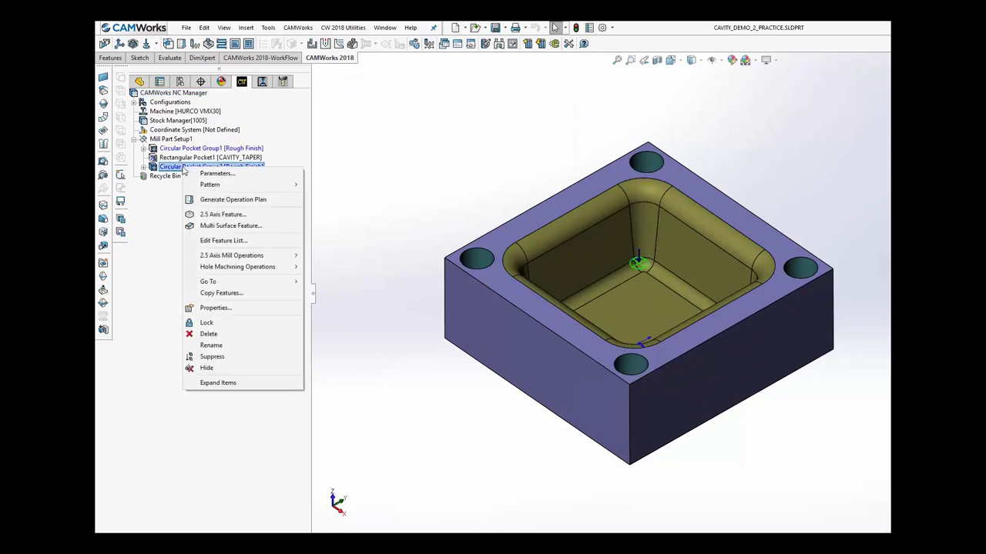
left_click(206, 226)
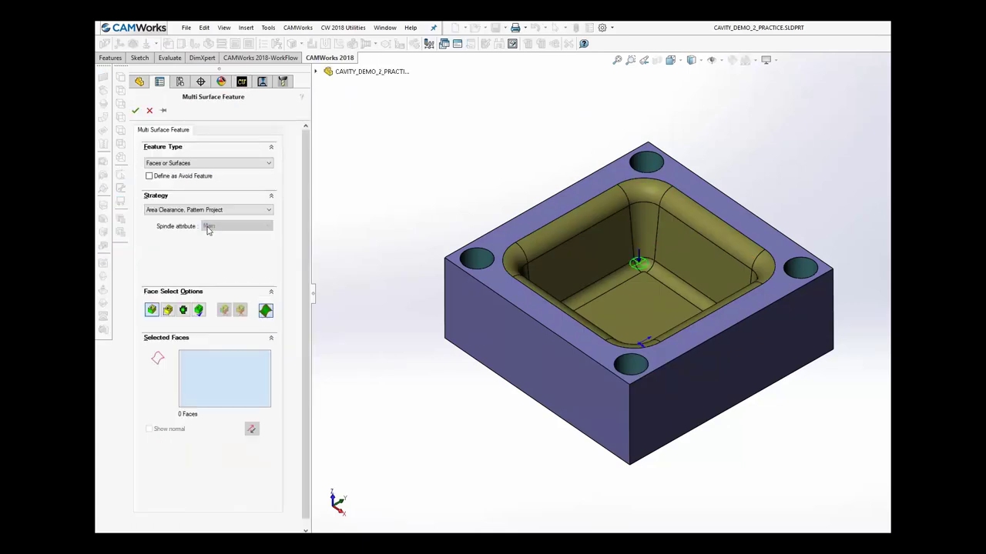
left_click(199, 309)
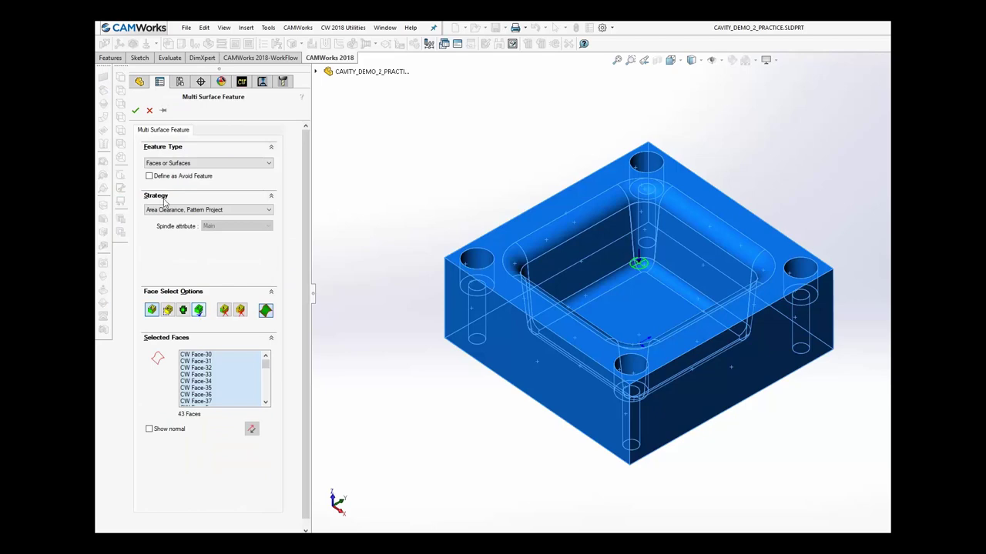
left_click(136, 111)
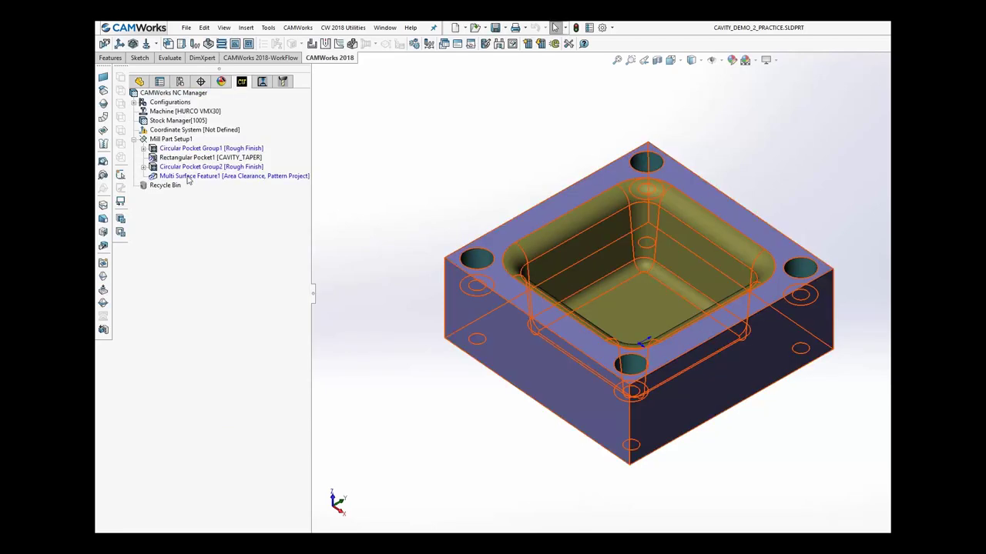
Change the multi surface feature's strategy to Area Clearance, Z Level and generate its operation plan
right_click(187, 178)
left_click(213, 186)
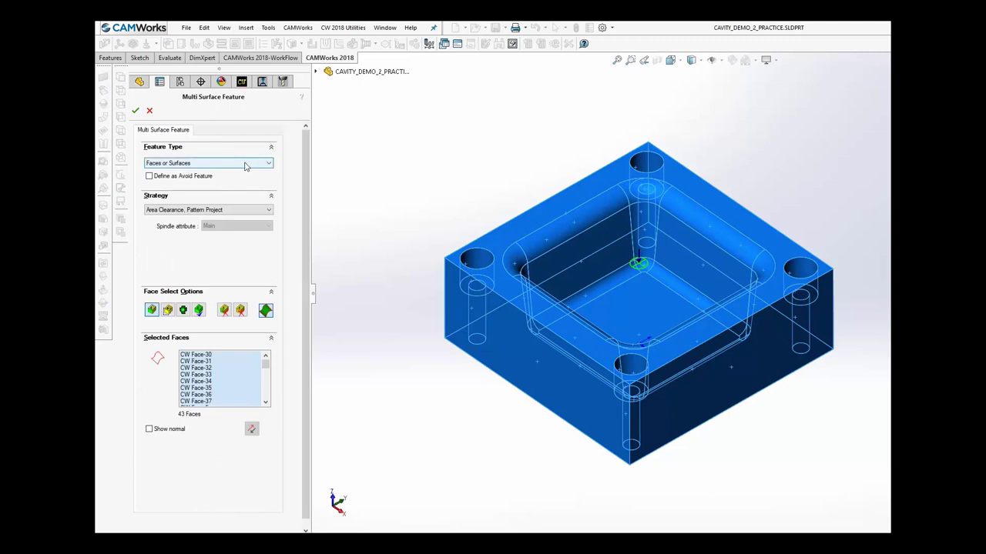
left_click(241, 210)
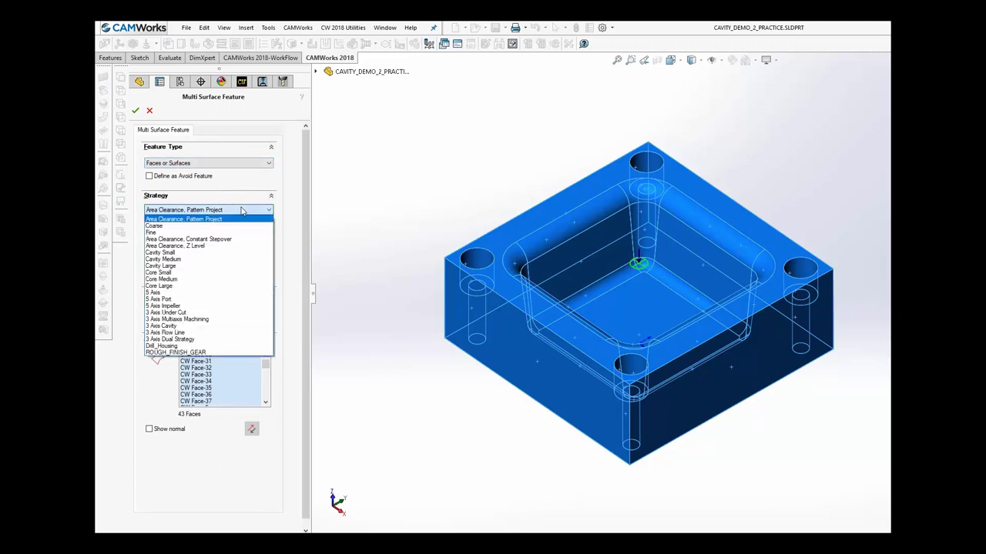
left_click(226, 246)
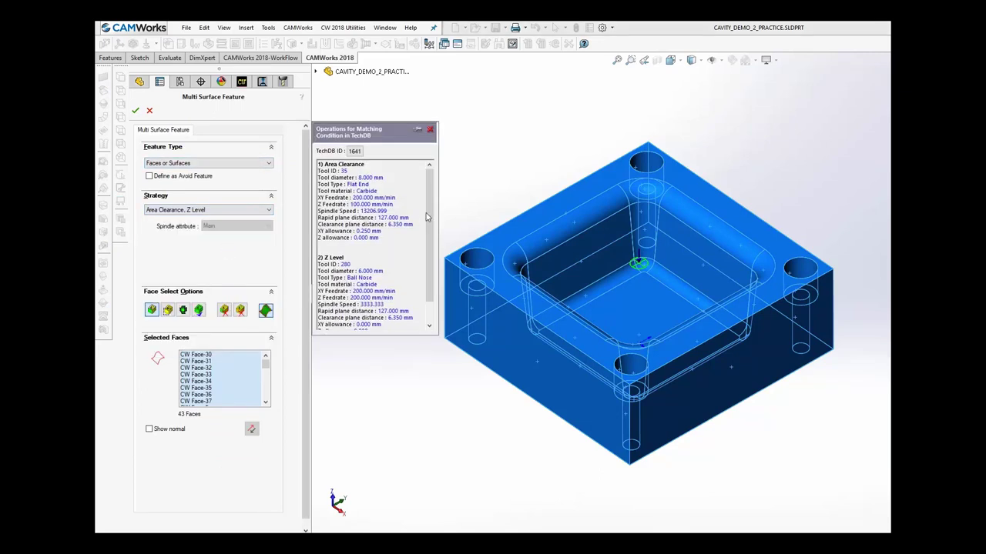
scroll(427, 217, "down", 1)
scroll(427, 217, "up", 1)
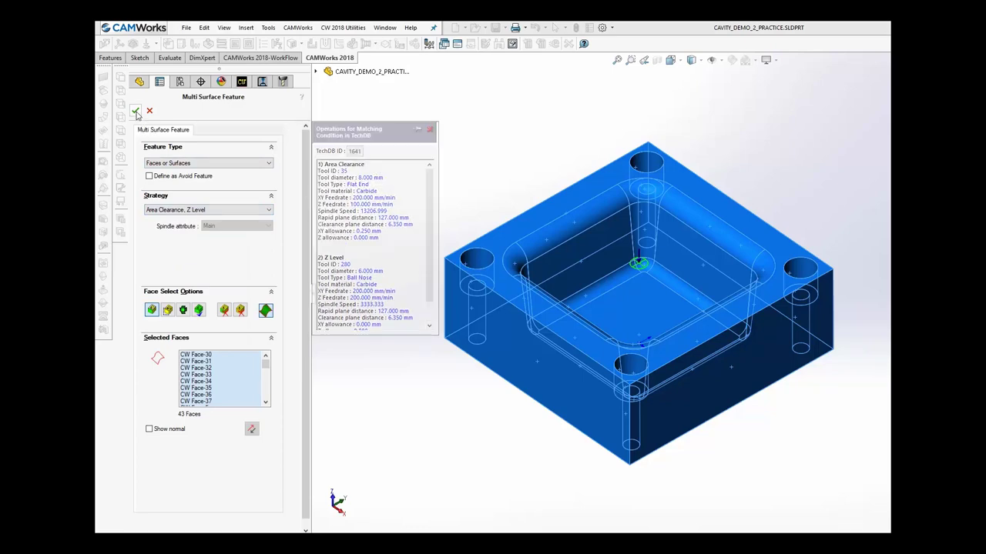
left_click(136, 113)
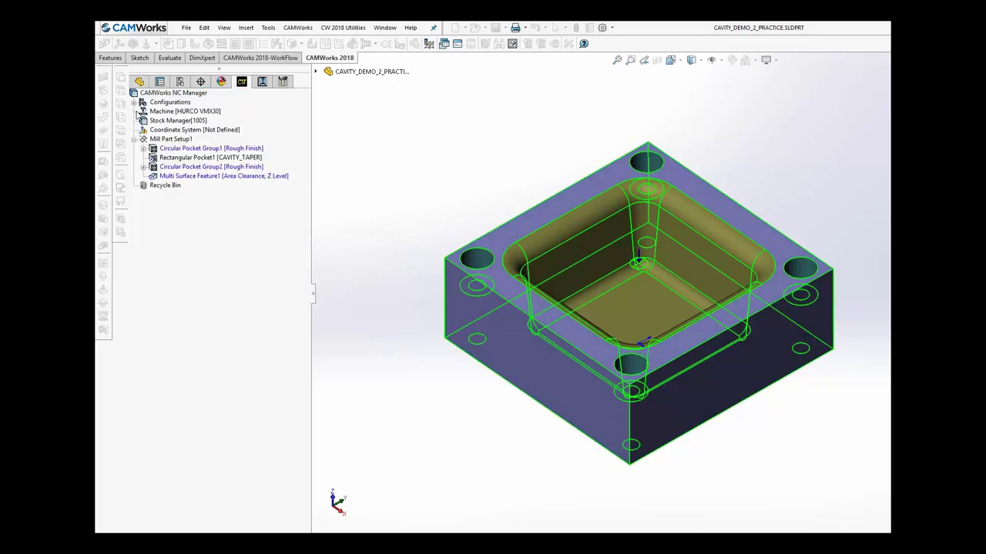
right_click(185, 178)
left_click(207, 223)
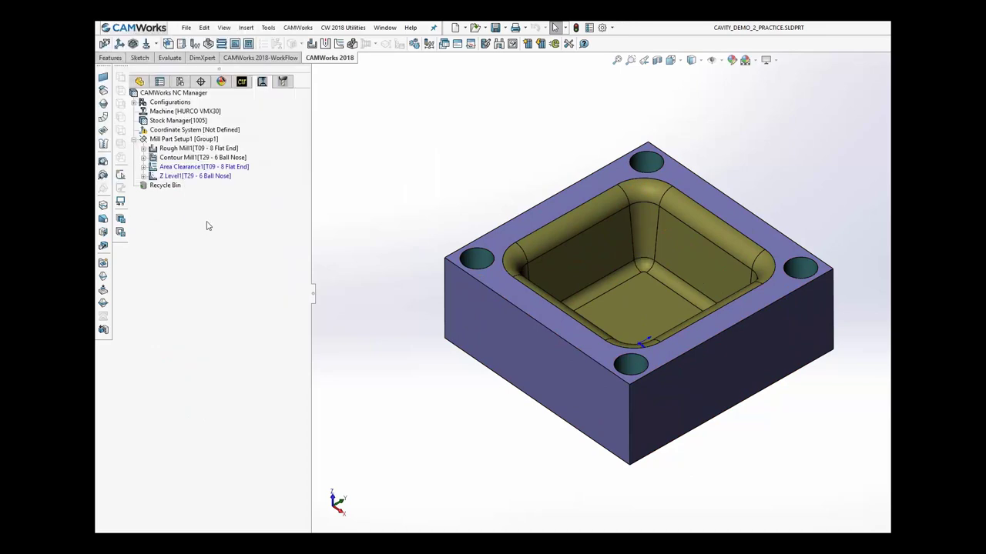
In the Area Clearance operation, switch the pattern to Pocket Out and back to VoluMill, agreeing to review values in the VoluMill Technology Expert
left_click(162, 172)
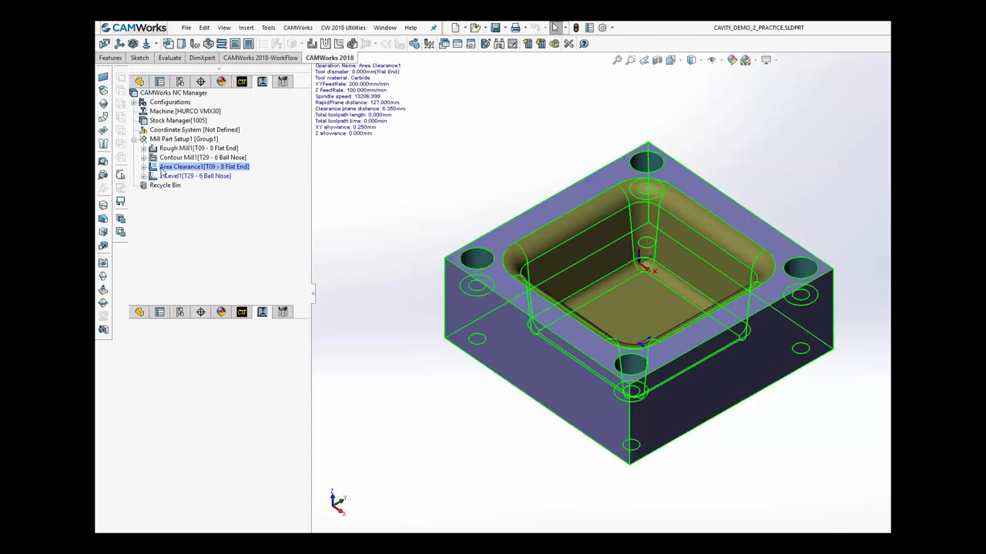
double_click(162, 172)
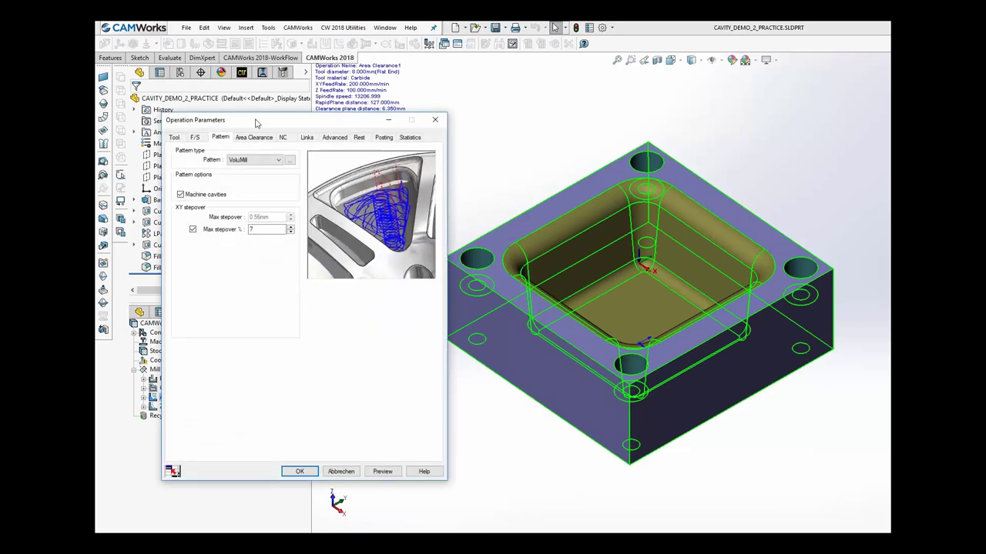
left_click_drag(256, 123, 273, 122)
left_click(291, 158)
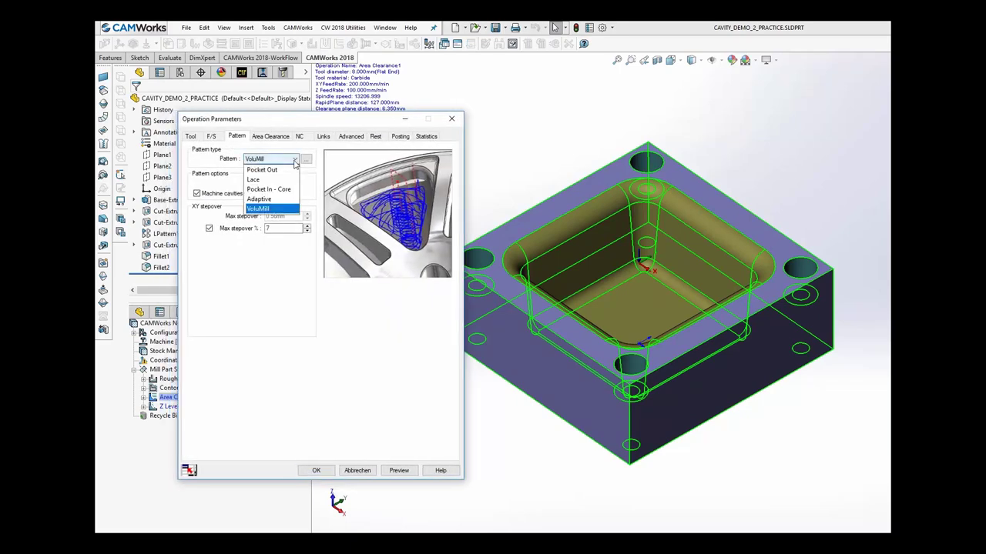
left_click(263, 169)
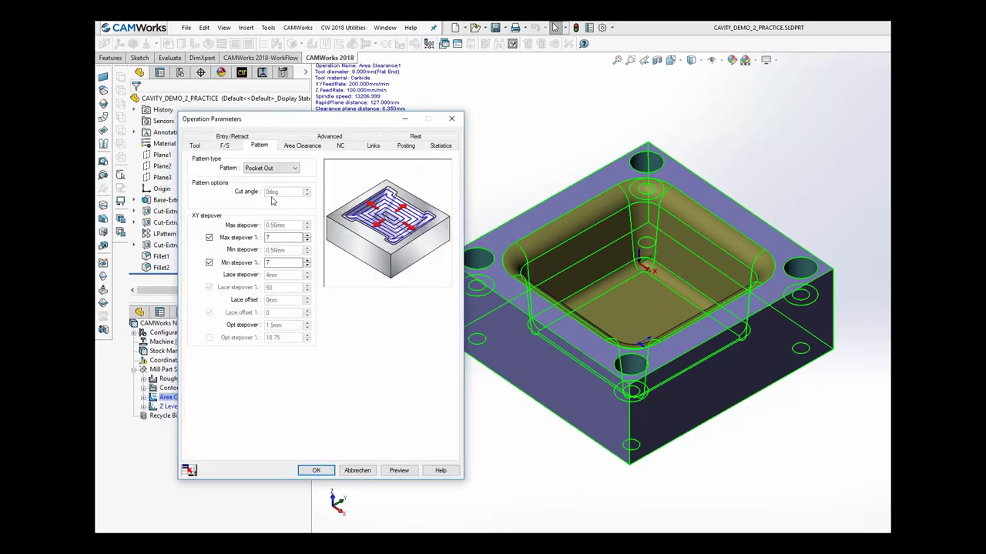
left_click(294, 168)
left_click(269, 218)
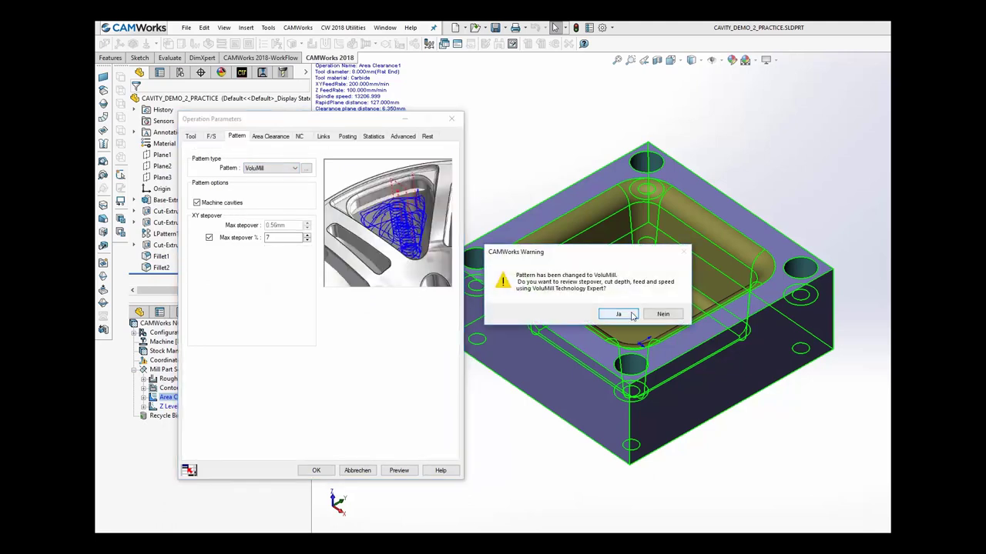
left_click(627, 316)
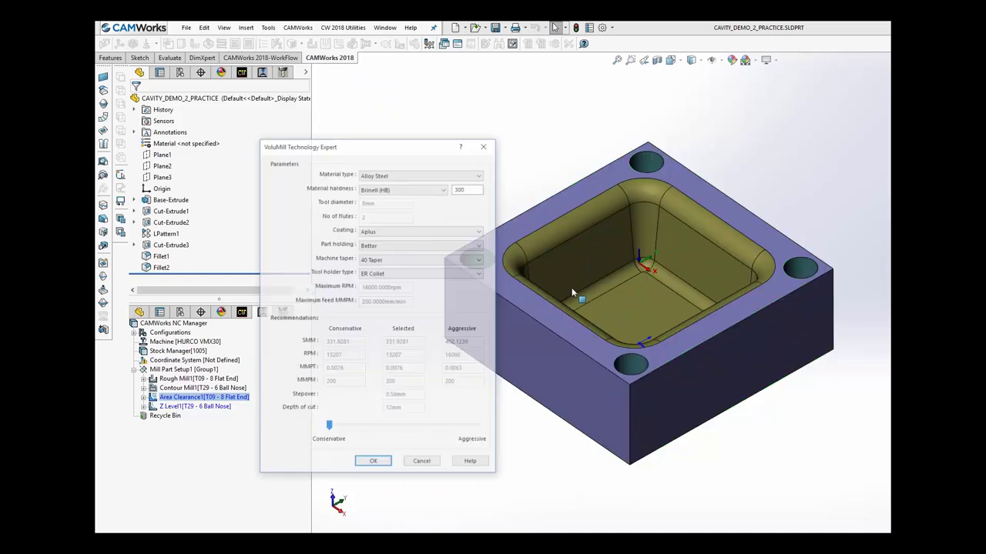
Shift the VoluMill Technology Expert recommendation slightly from Conservative toward Aggressive and accept it
left_click_drag(395, 147, 427, 136)
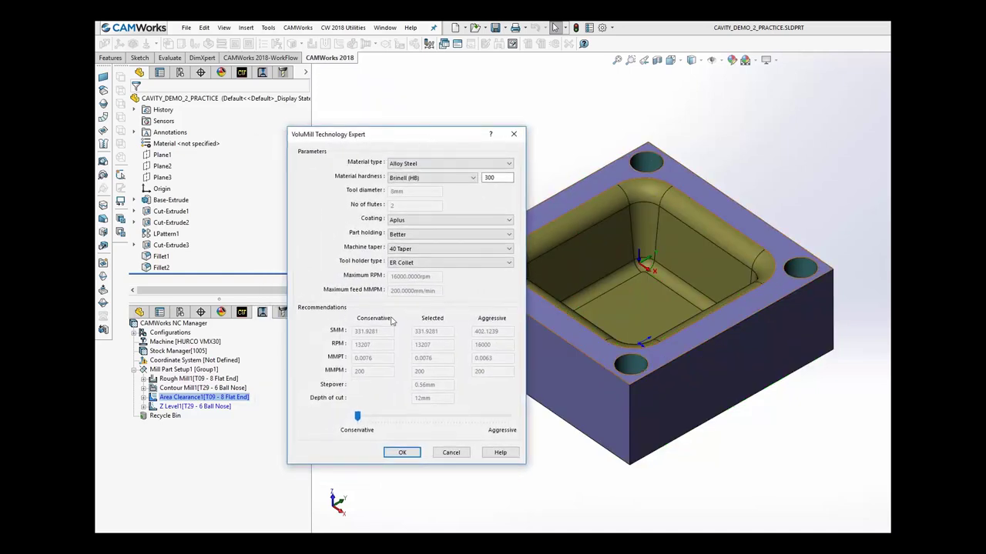
mouse_move(358, 417)
left_mouse_down()
mouse_move(396, 417)
mouse_move(369, 420)
left_mouse_up()
left_click(399, 452)
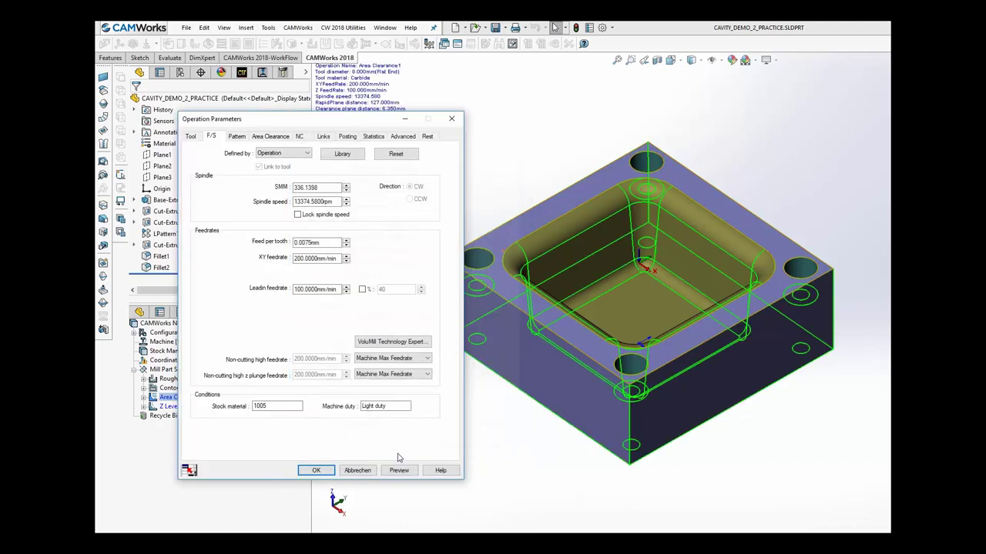
Compare the VoluMill pattern previews with Machine cavities off and on, leaving the option enabled
left_click(237, 137)
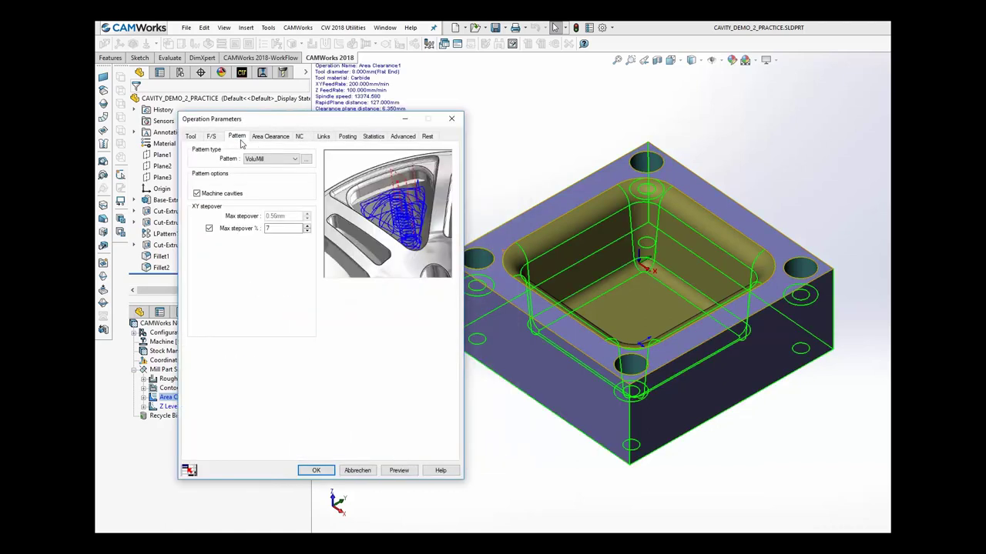
mouse_move(211, 197)
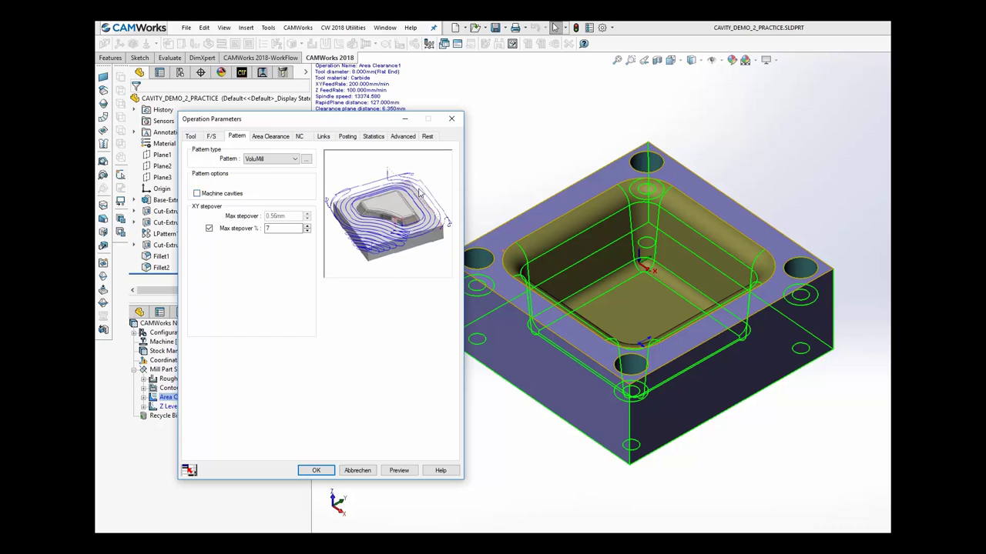
left_click(197, 193)
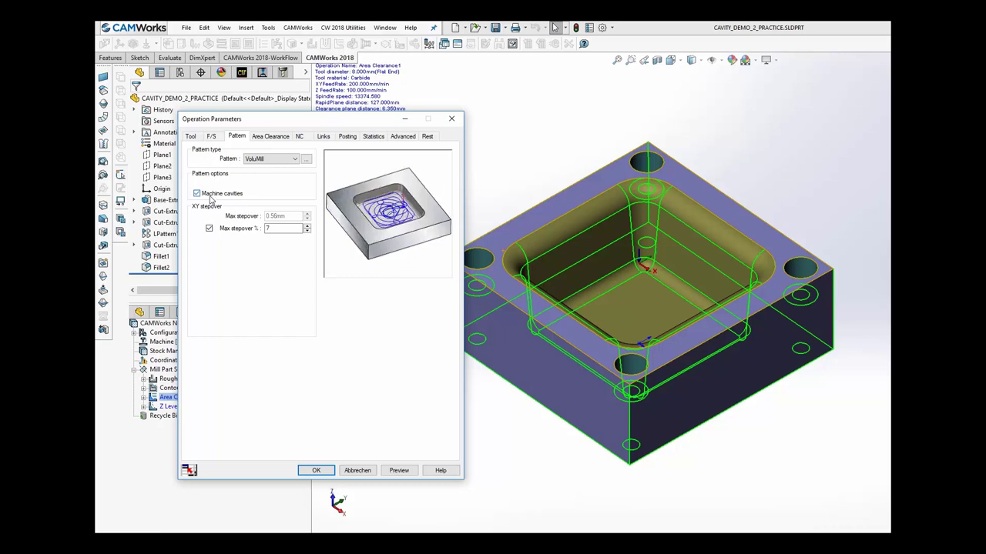
left_click(210, 197)
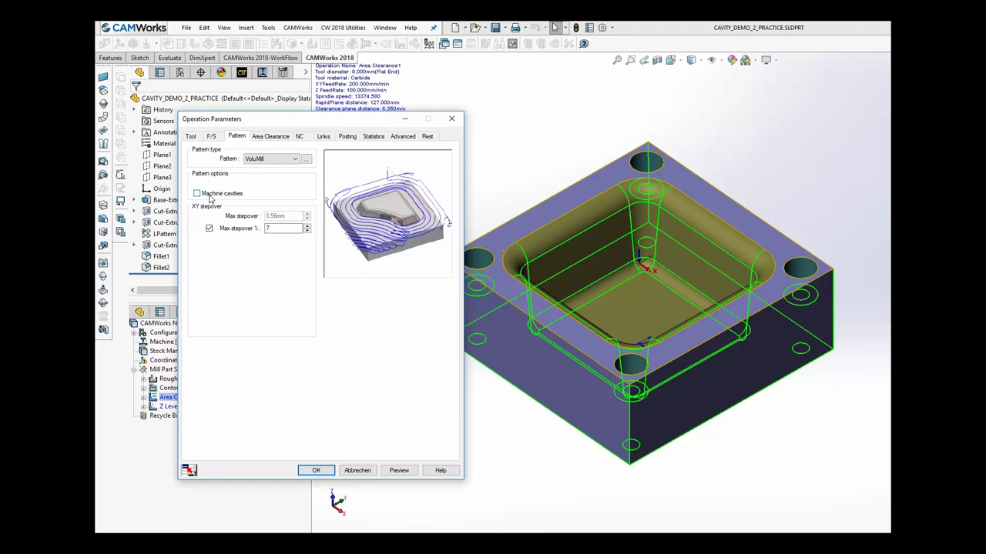
left_click(209, 198)
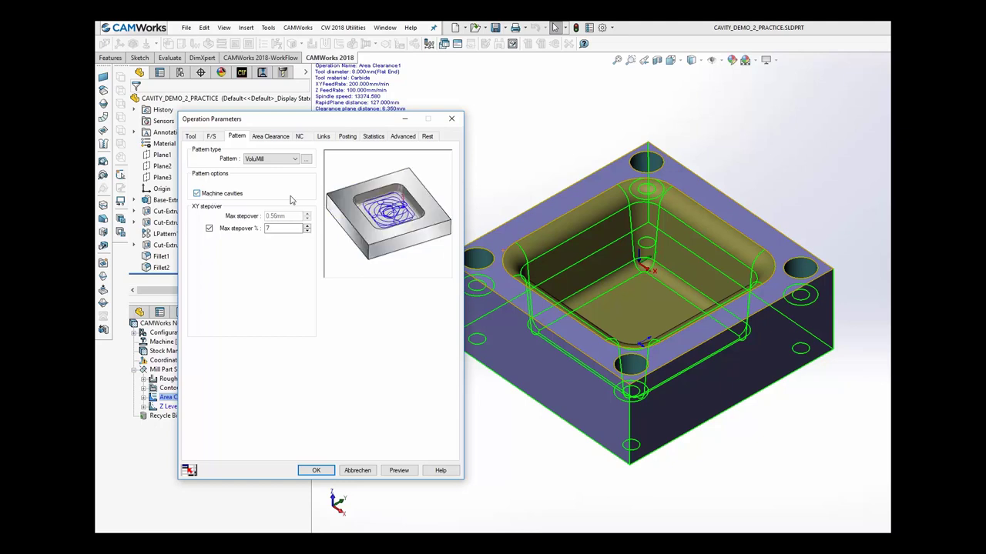
Set the Area Clearance operation's maximum cut amount to 10 mm and generate its toolpath
left_click(271, 136)
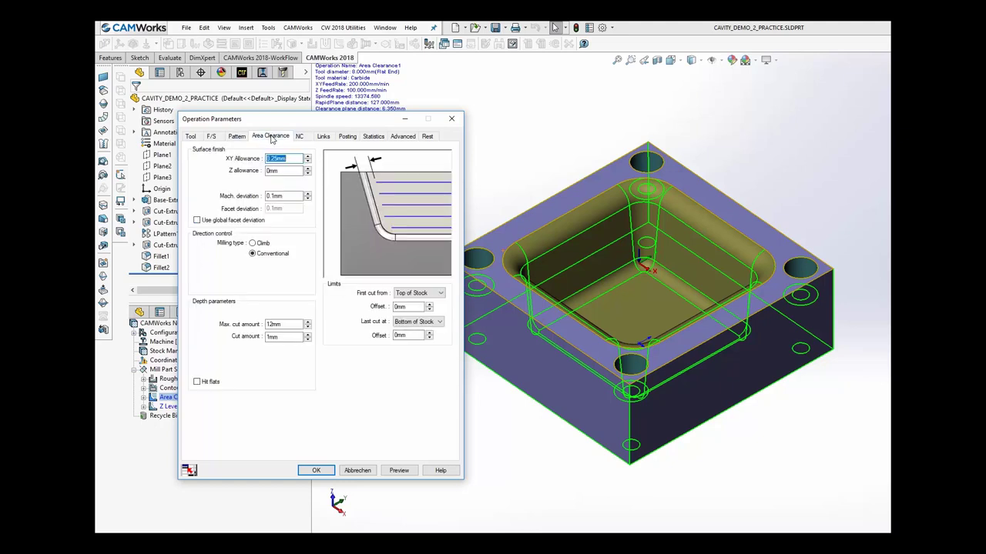
left_click(267, 324)
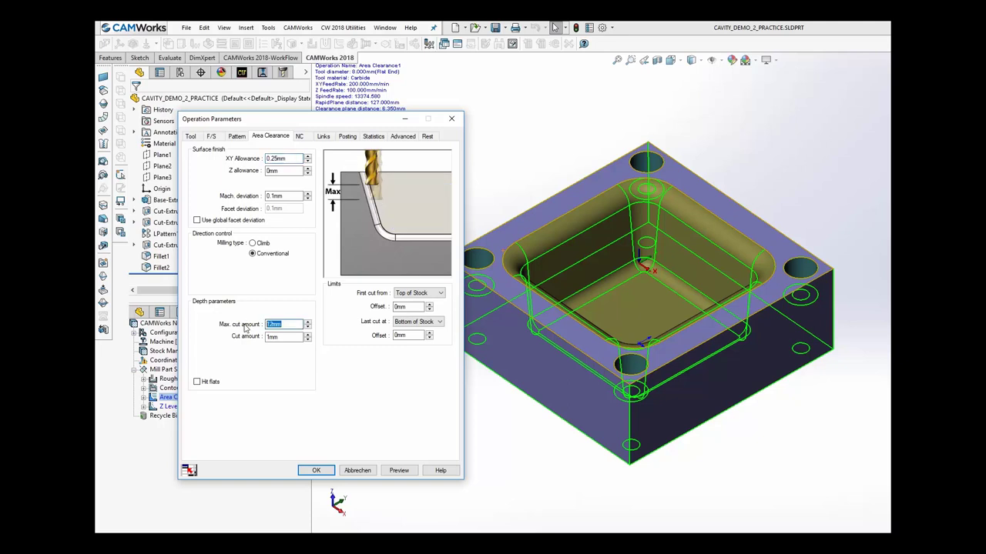
type("10")
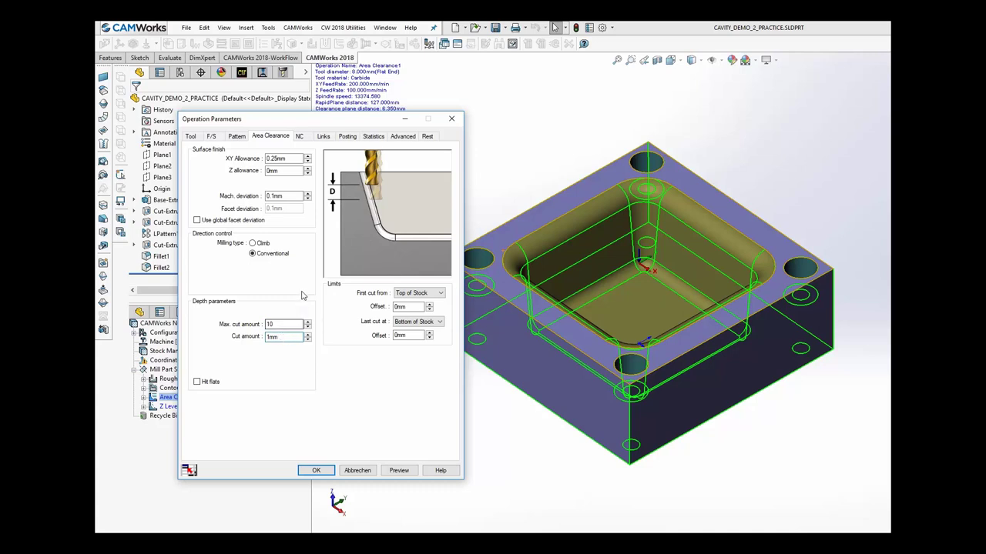
left_click(322, 471)
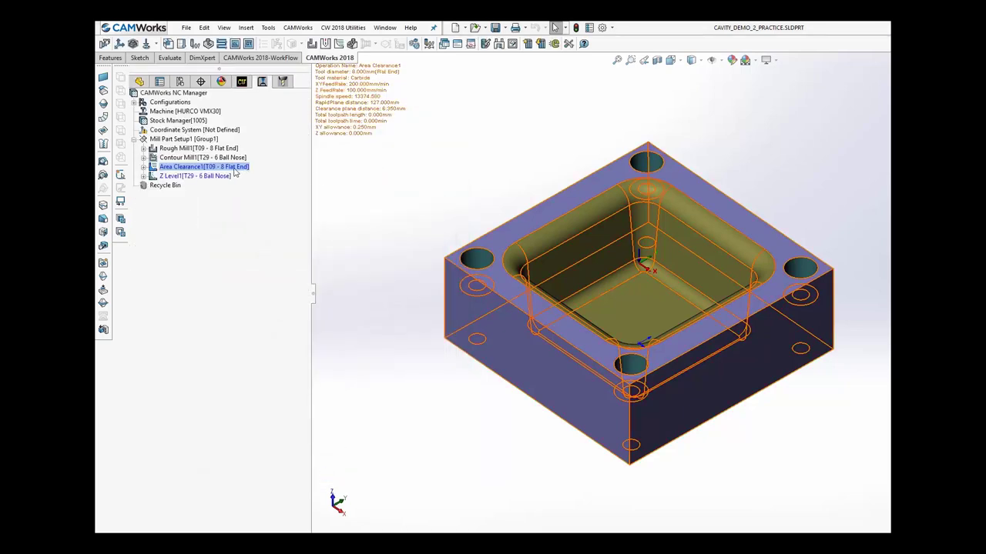
right_click(228, 170)
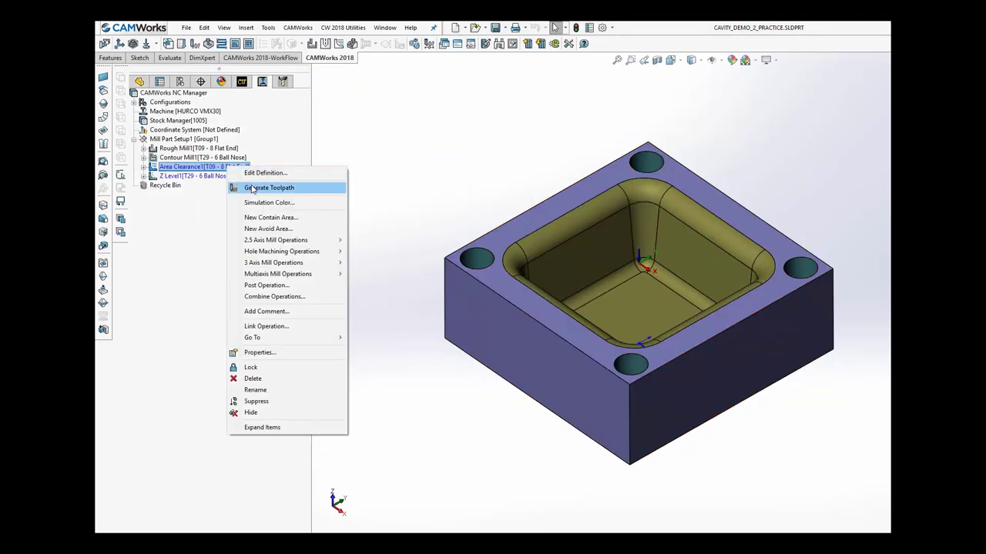
left_click(252, 188)
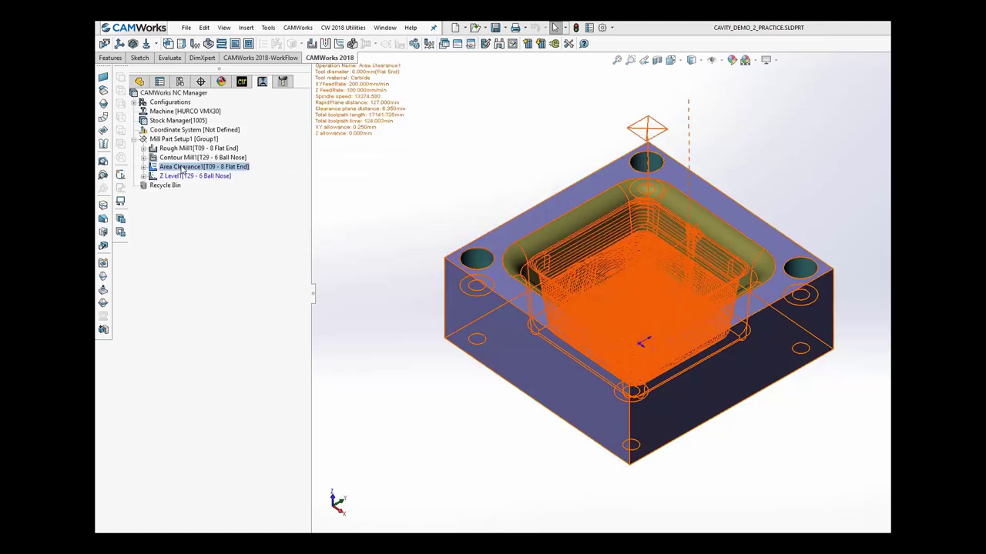
Simulate the Area Clearance toolpath through to the end, inspect the machined cavity in a section view, and close the simulation
right_click(182, 168)
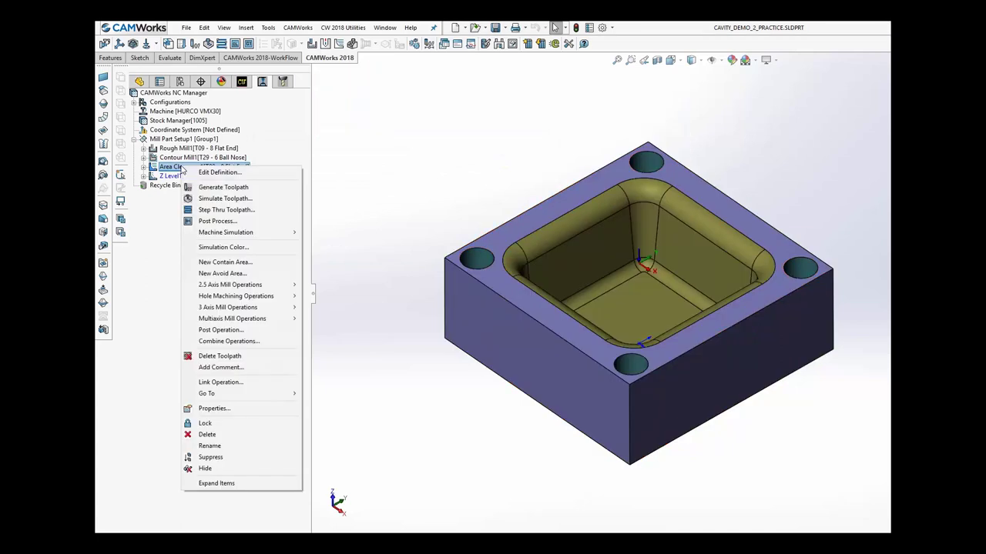
left_click(200, 198)
left_click(194, 171)
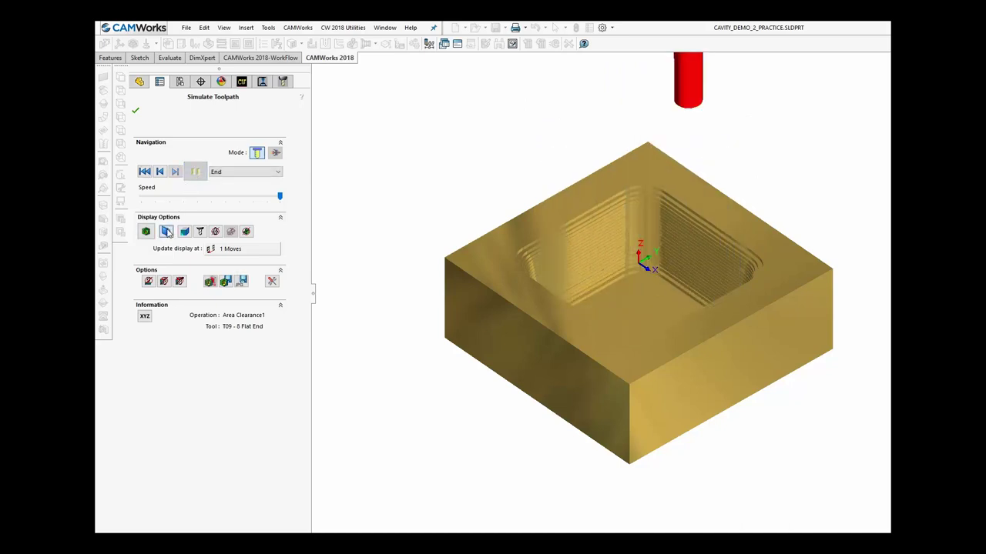
left_click(166, 231)
middle_click_drag(444, 274, 495, 233)
scroll(771, 279, "down", 4)
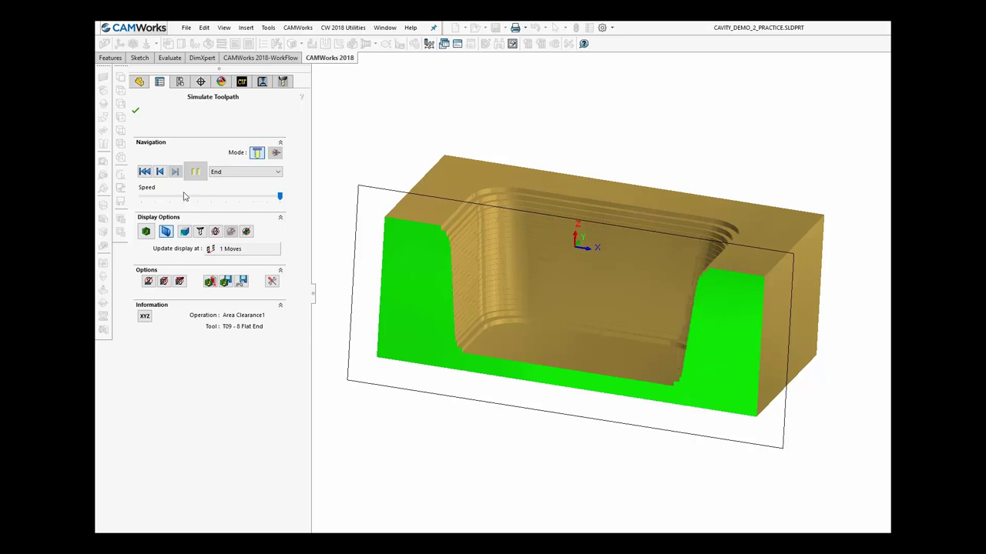
left_click(136, 112)
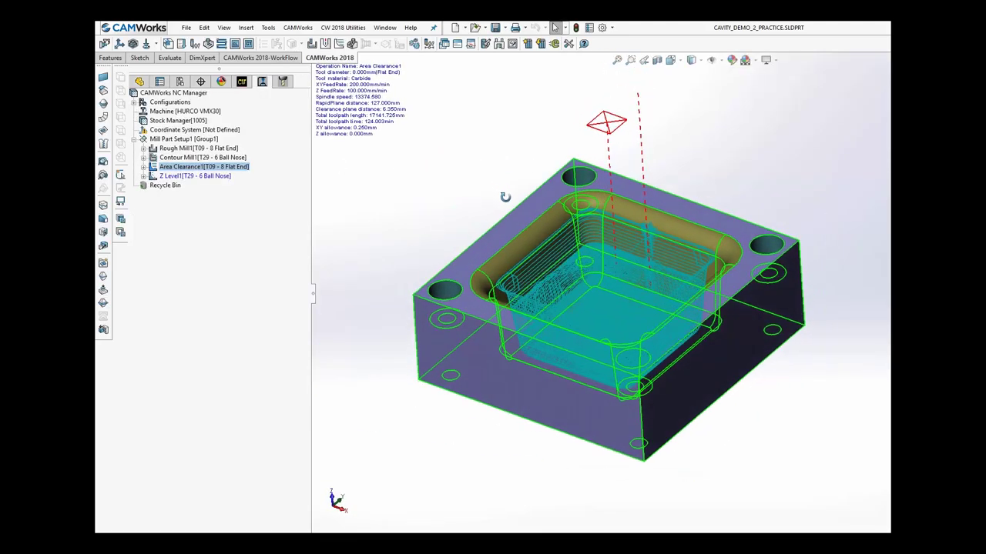
Change the Z Level operation's cut type to Helical with the Constant method and a 1 mm cut amount, and generate its toolpath
mouse_move(153, 178)
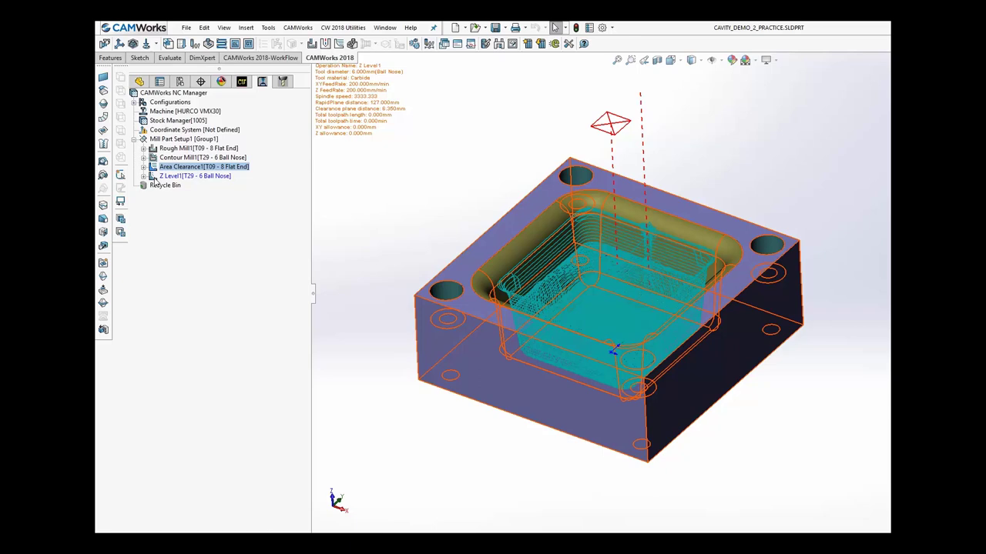
left_click(153, 177)
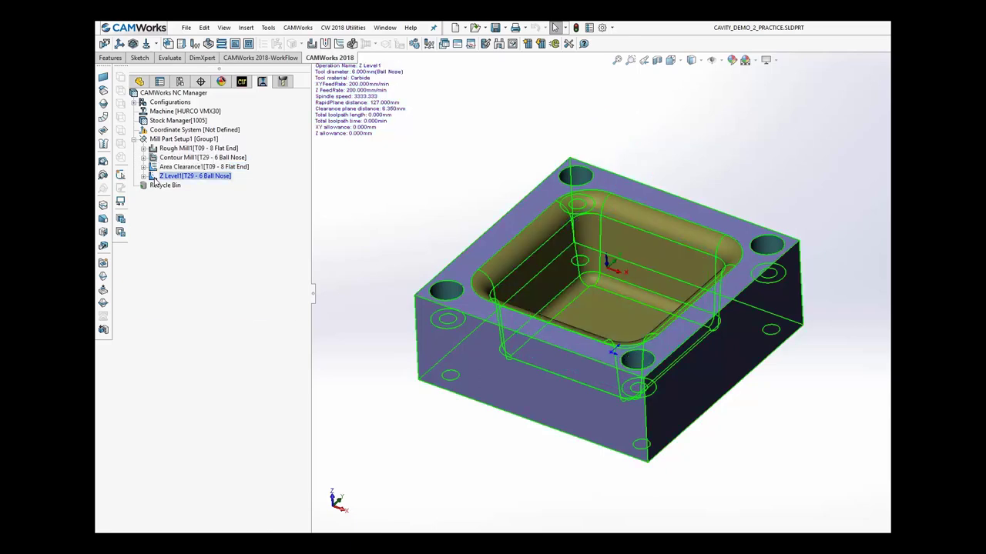
double_click(153, 178)
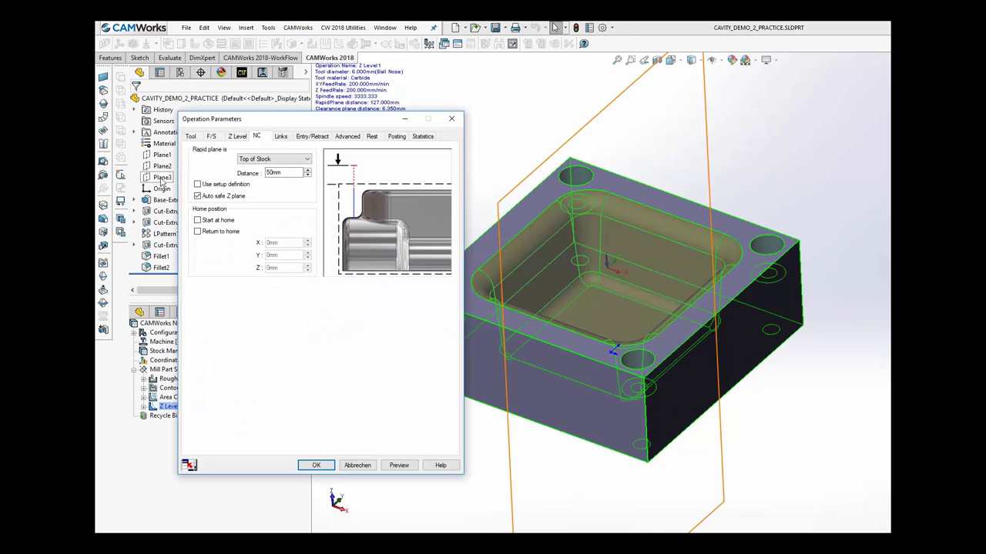
left_click(237, 136)
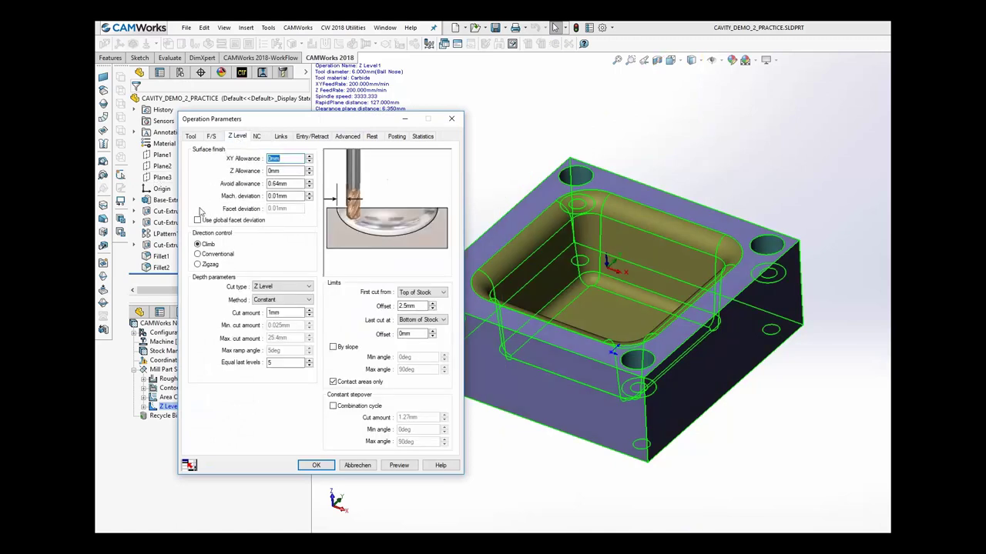
left_click(309, 287)
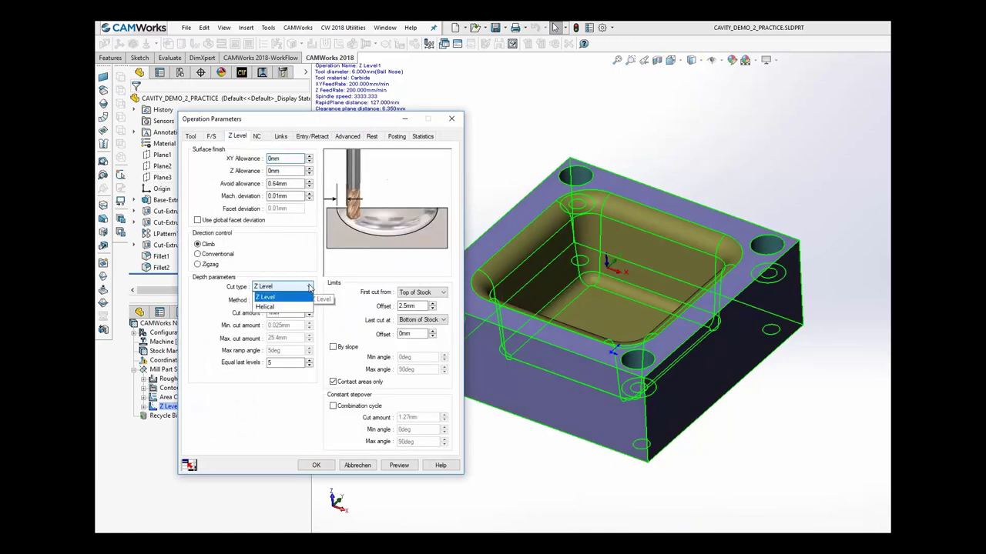
left_click(271, 307)
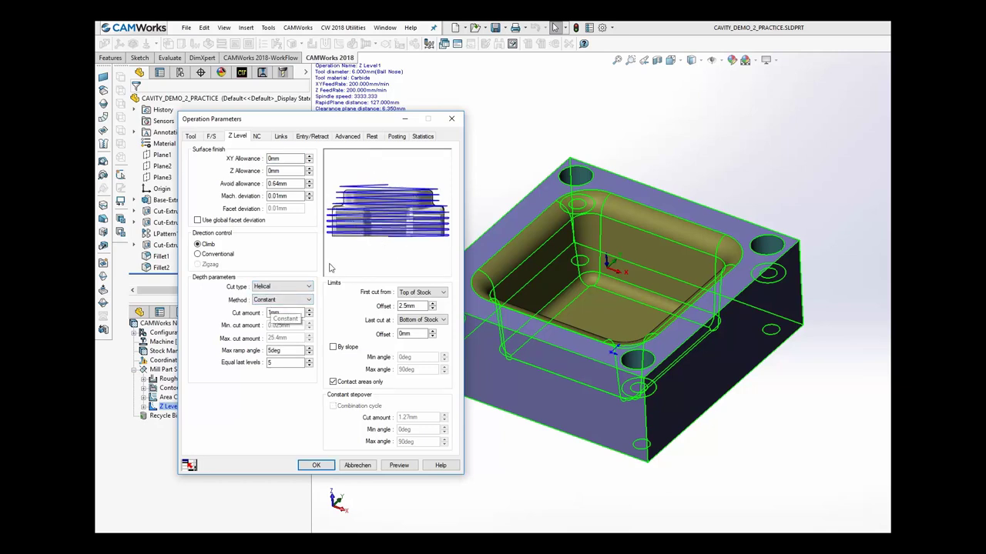
left_click(292, 313)
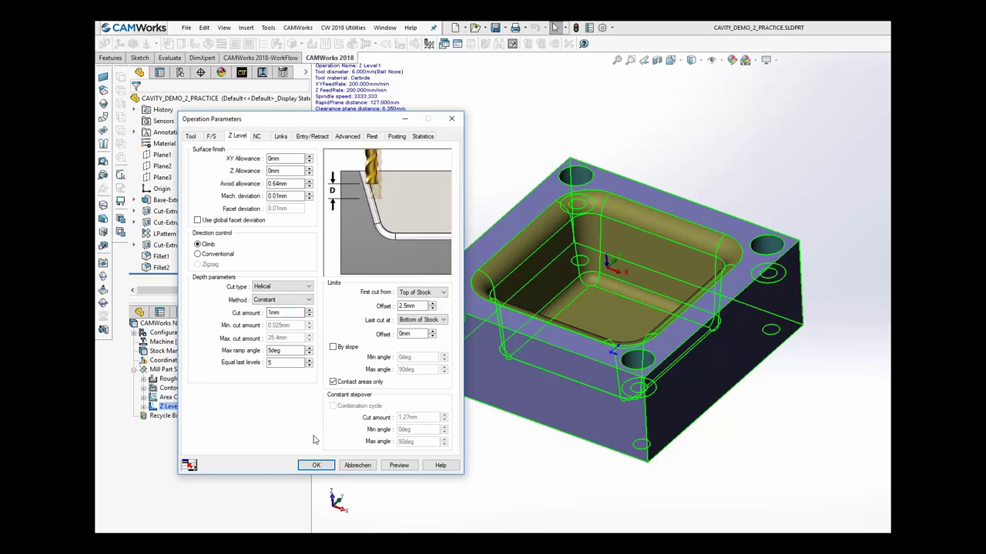
left_click(318, 466)
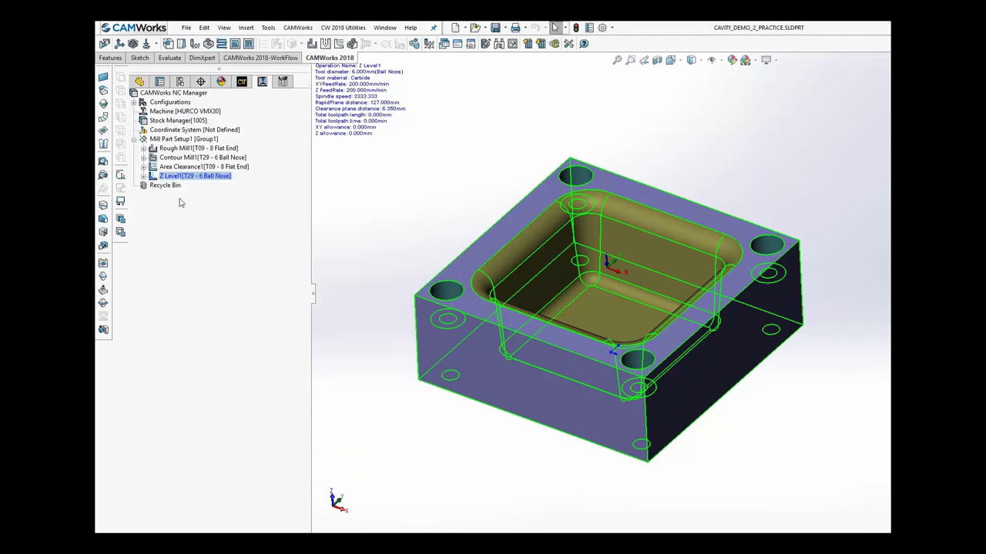
right_click(164, 177)
left_click(193, 197)
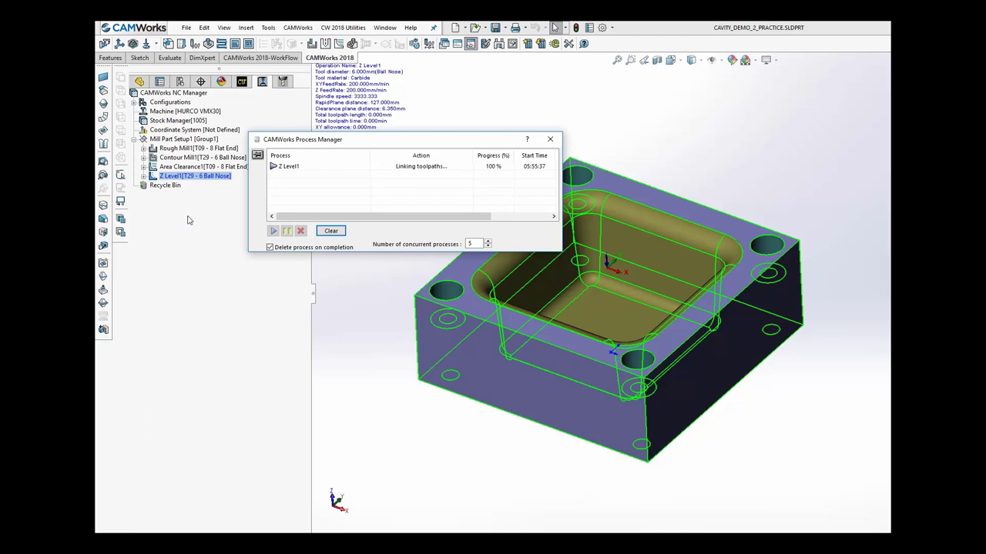
Add a contain area to the Z Level operation from the cavity's upper edge loop with Tool On Curve, and display the contained toolpath
right_click(168, 179)
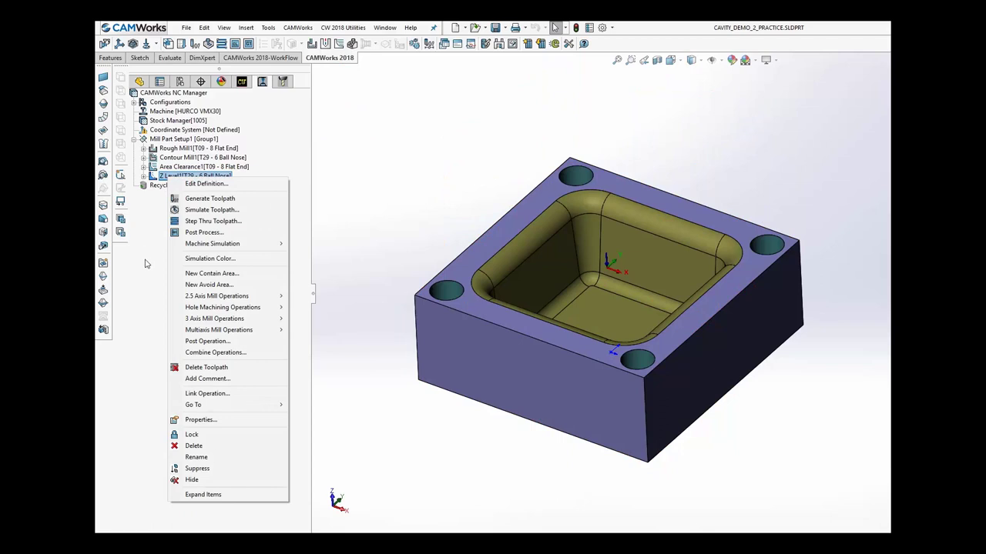
left_click(234, 275)
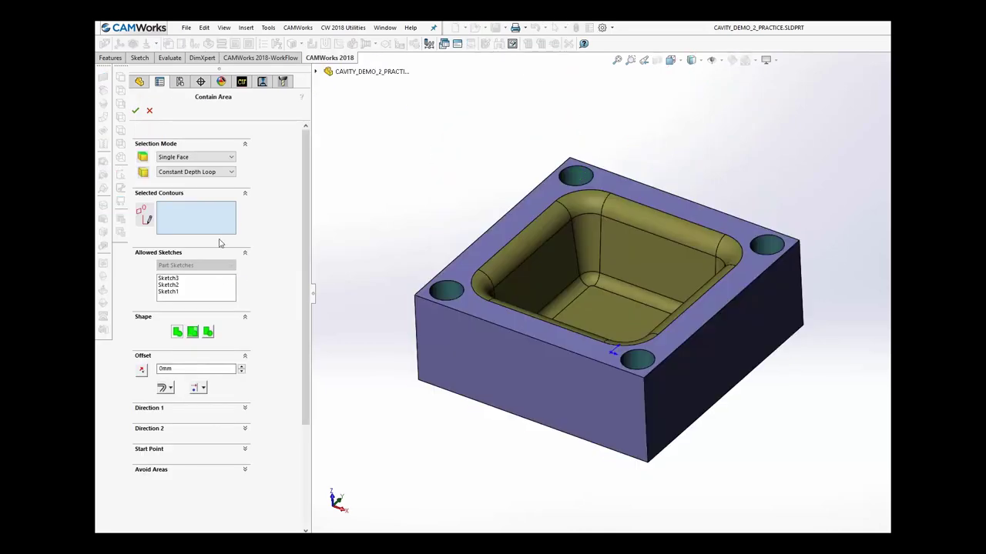
left_click(543, 214)
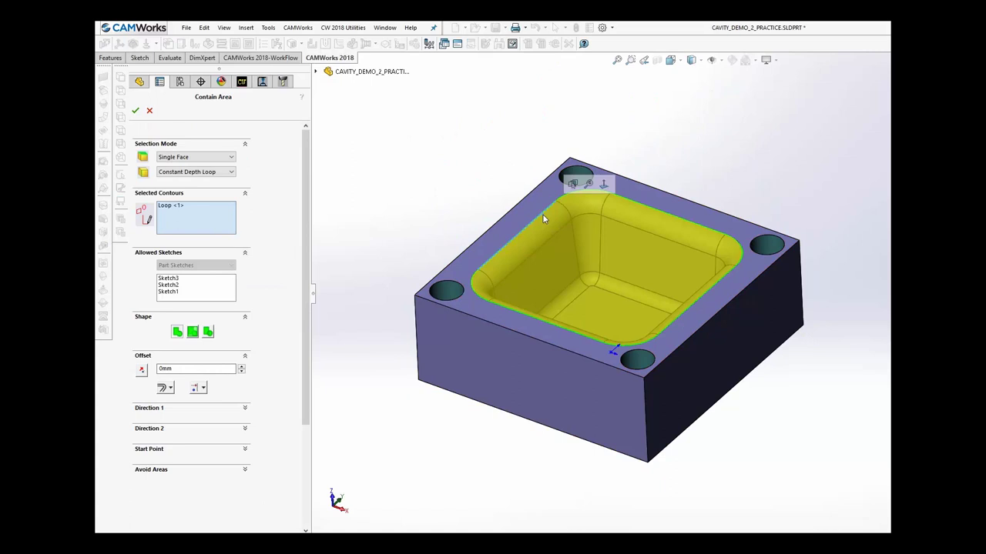
left_click(203, 389)
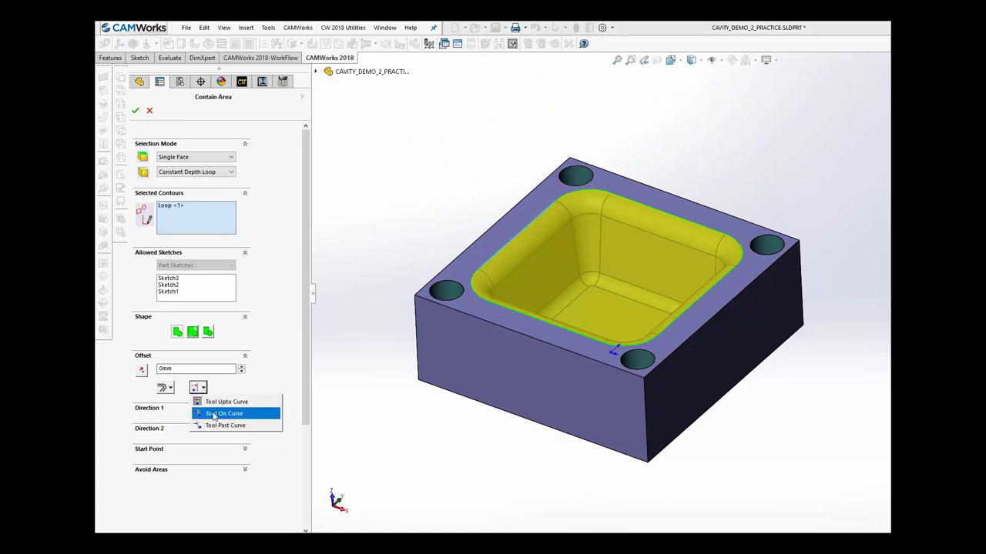
left_click(214, 415)
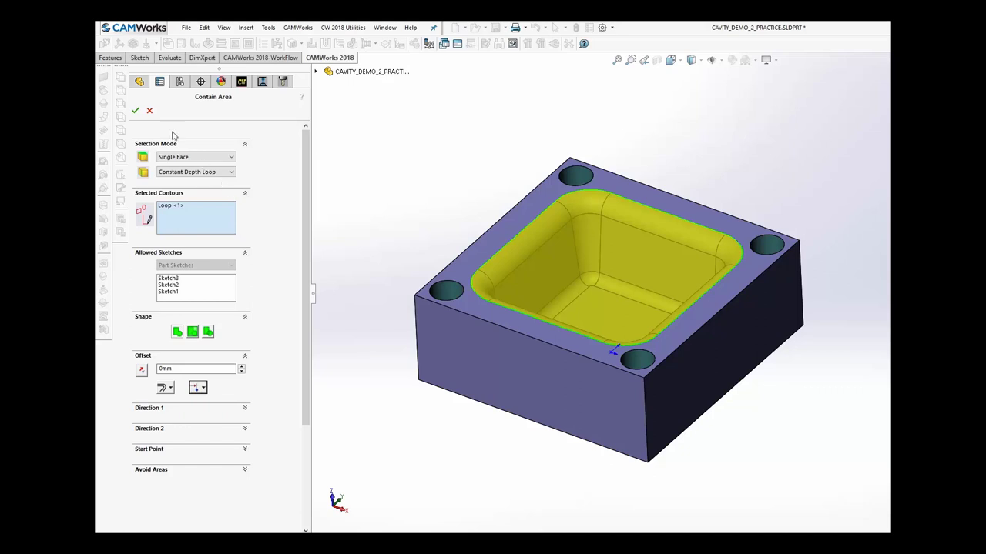
left_click(135, 112)
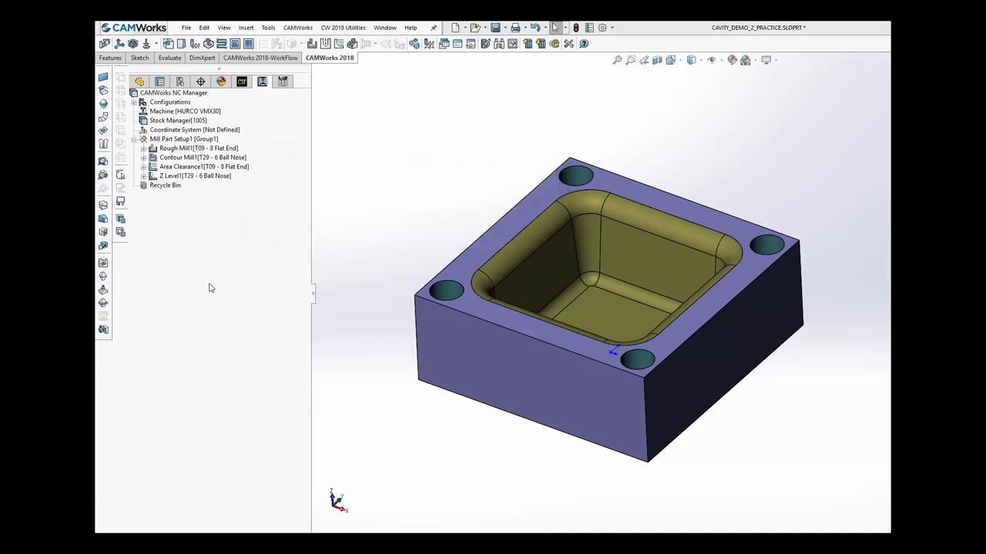
left_click(185, 177)
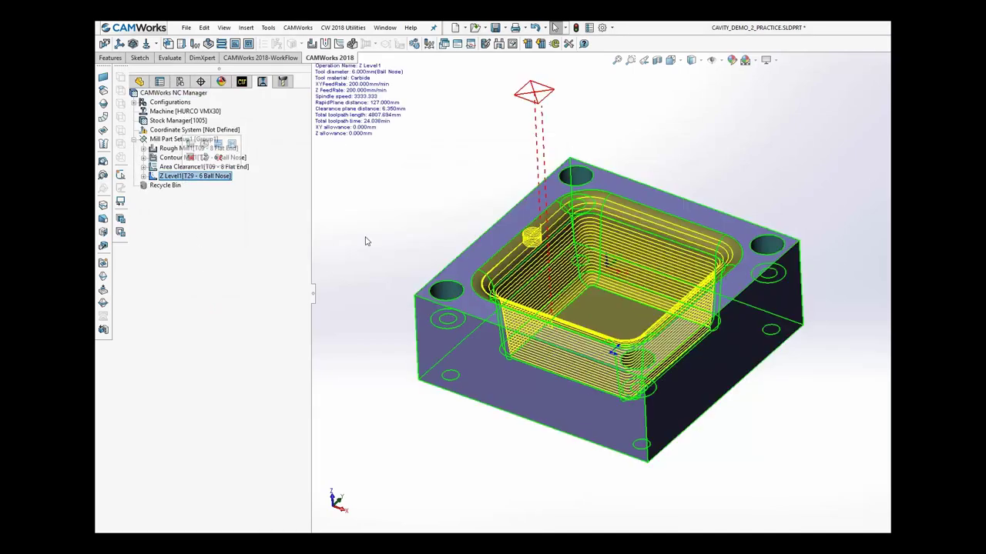
mouse_move(438, 216)
middle_mouse_down()
mouse_move(425, 188)
mouse_move(418, 223)
mouse_move(431, 213)
middle_mouse_up()
scroll(565, 228, "down", 2)
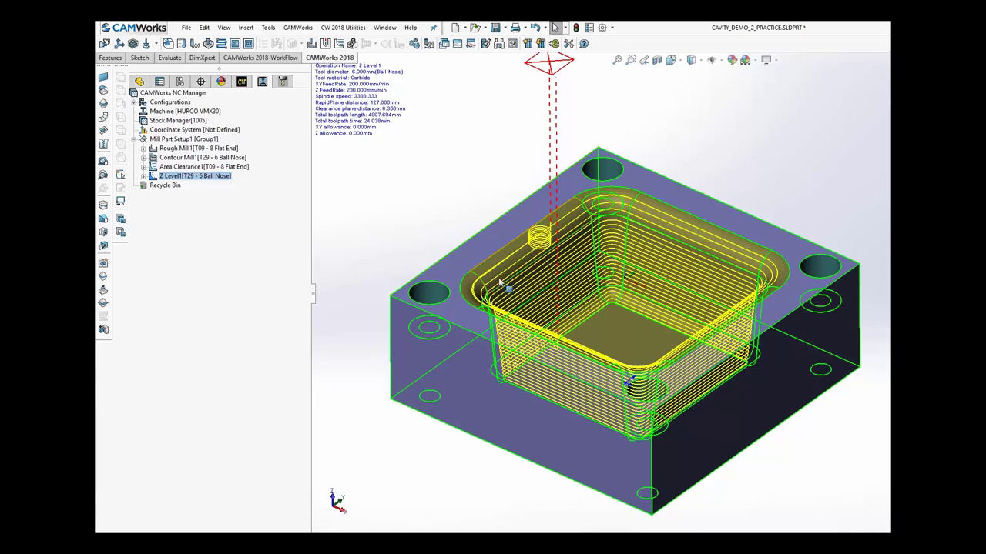
Switch the Z Level depth method to Scallop with a 0.05 mm minimum and 1 mm maximum cut amount, and regenerate the toolpath
left_click(155, 178)
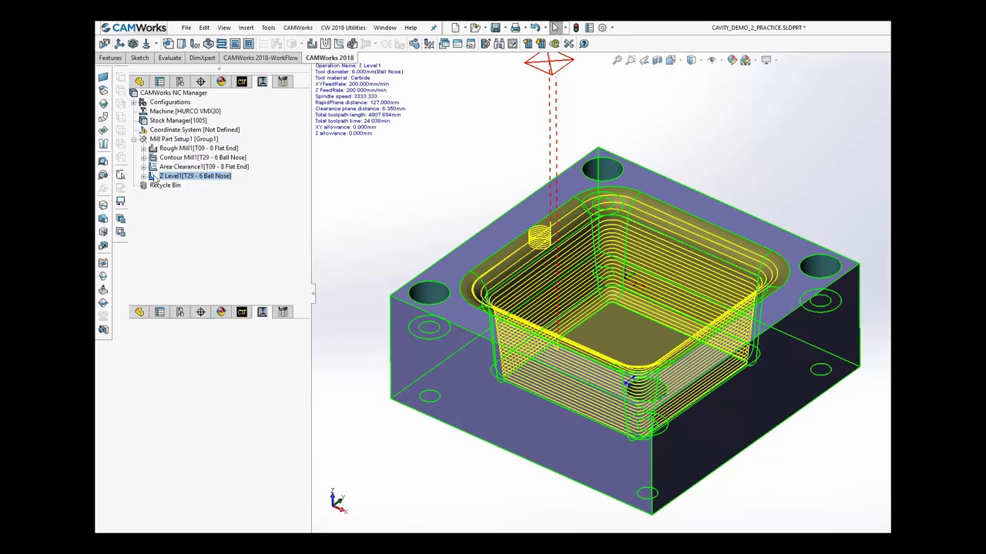
double_click(154, 178)
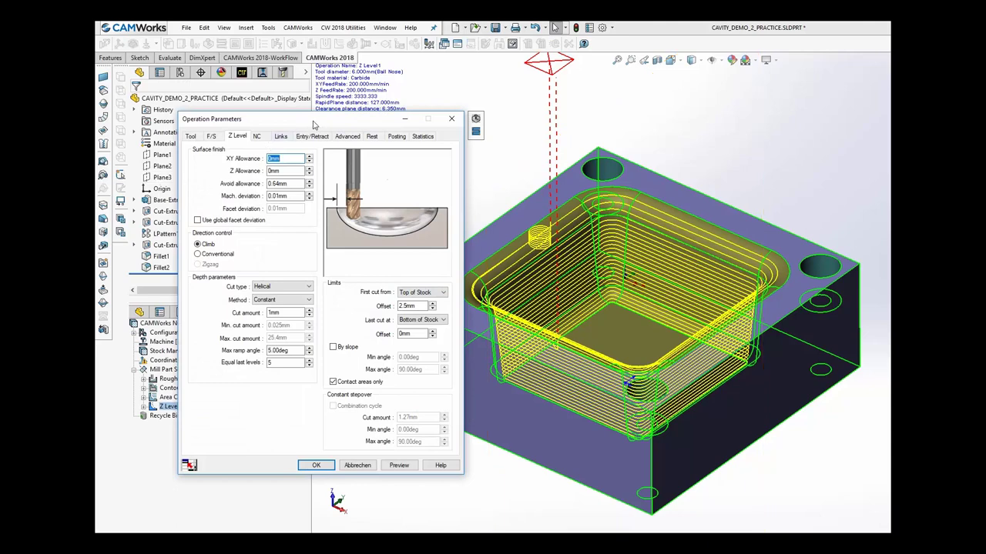
left_click_drag(314, 124, 294, 128)
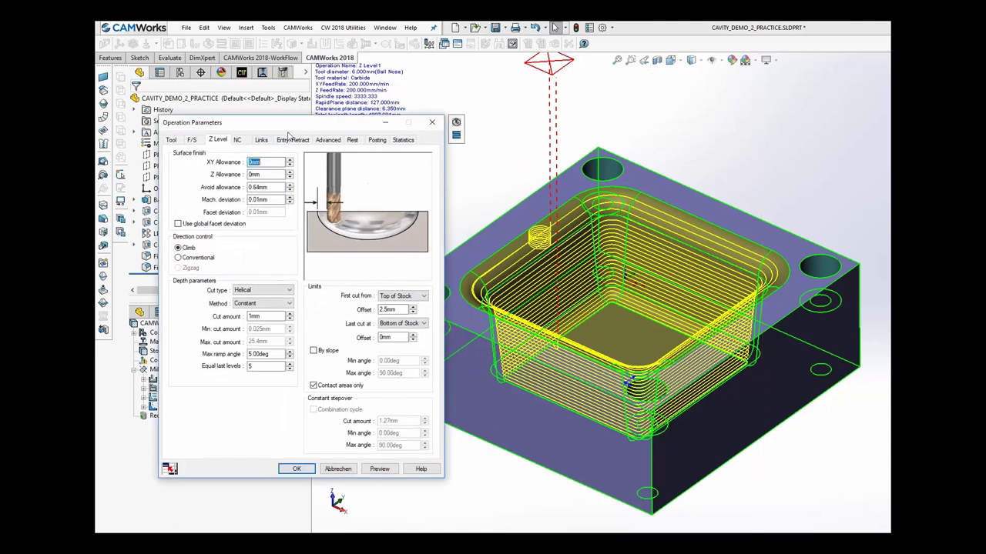
left_click(290, 305)
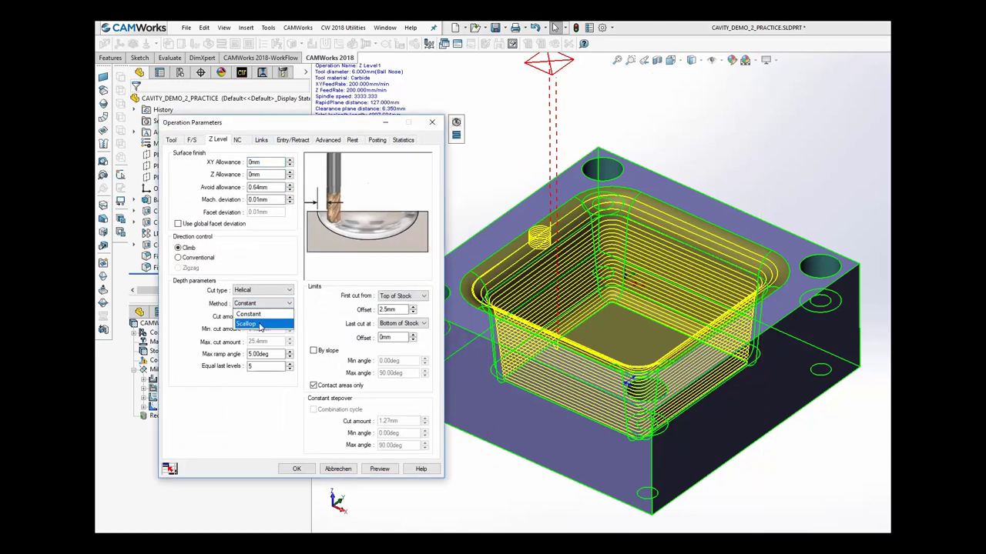
left_click(259, 324)
left_click(273, 316)
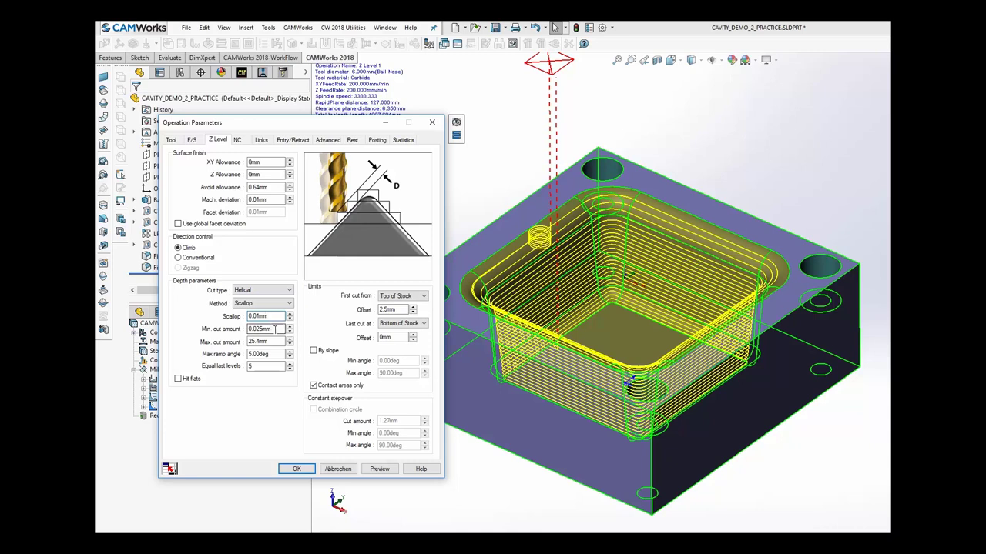
left_click_drag(275, 329, 255, 331)
key("BackSpace")
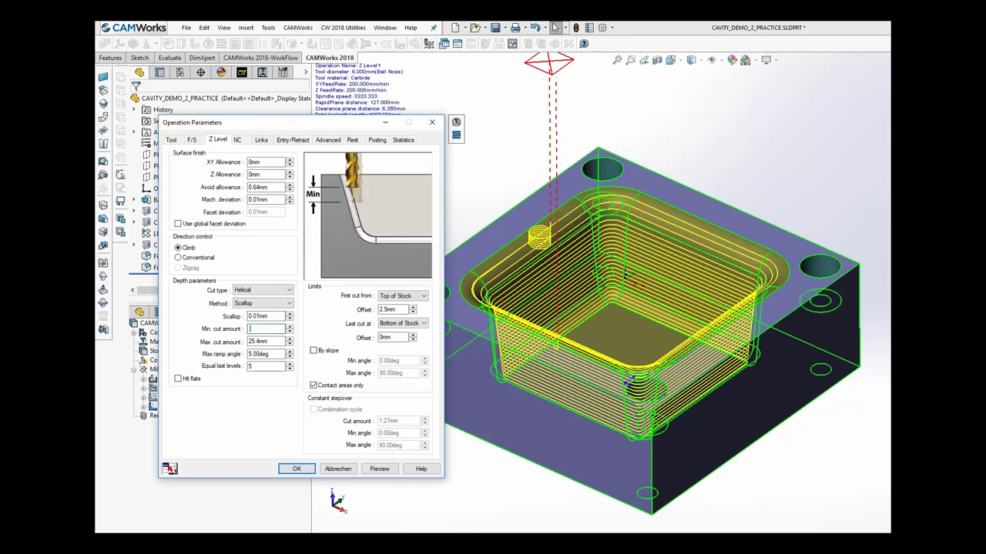
type(".05")
left_click(249, 342)
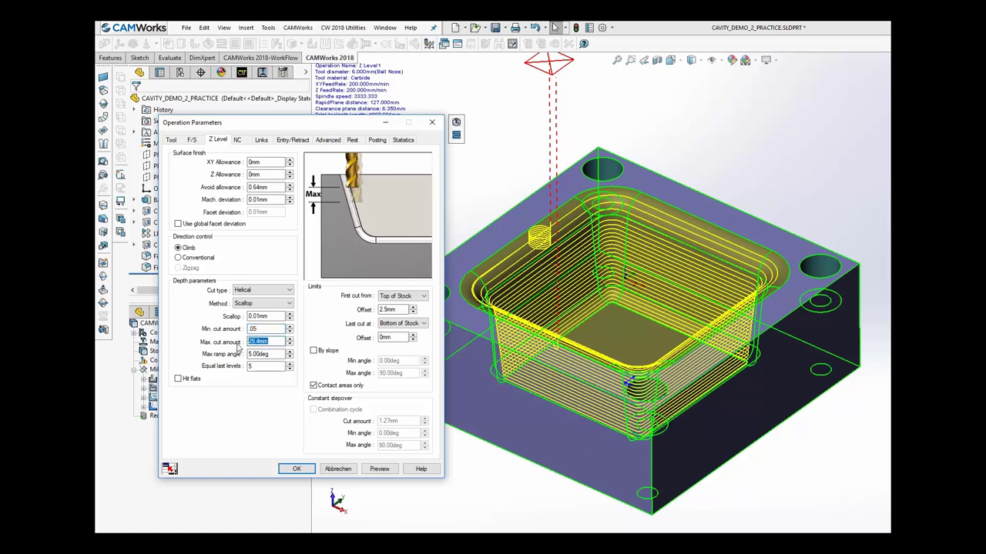
type("1")
left_click(296, 468)
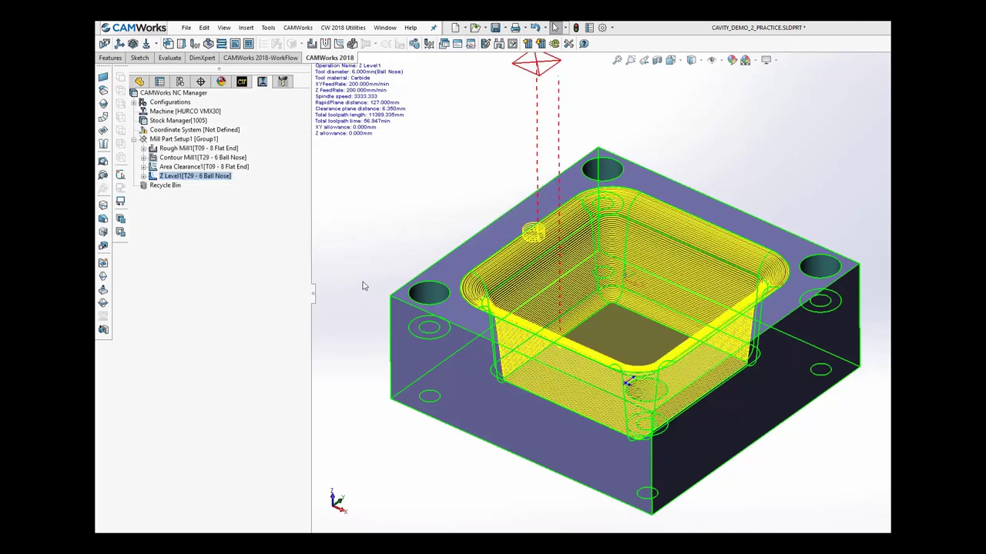
Examine the regenerated Z Level scallop toolpath on the cavity walls and its helical entry up close
mouse_move(498, 187)
middle_mouse_down()
mouse_move(487, 181)
mouse_move(498, 187)
middle_mouse_up()
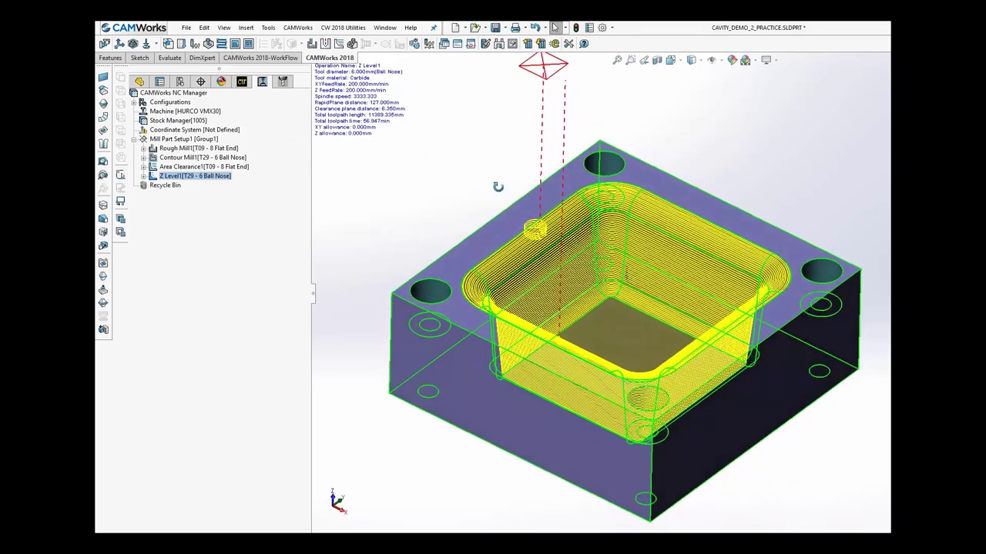
scroll(572, 244, "down", 3)
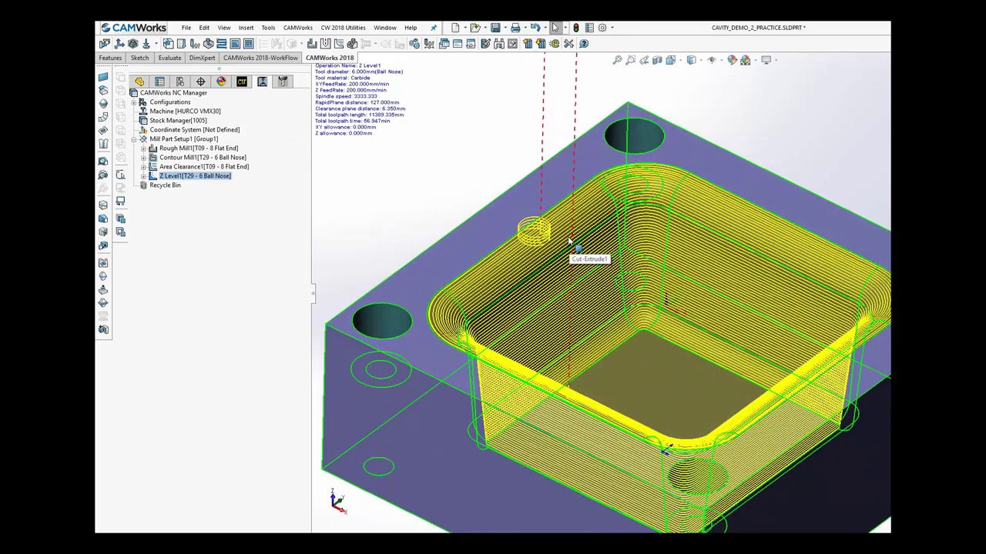
scroll(570, 242, "down", 1)
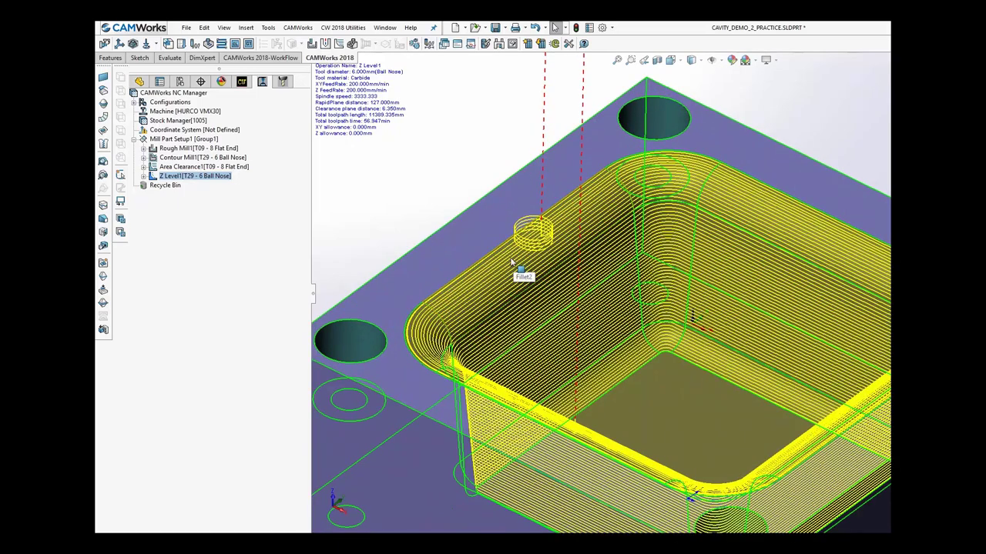
scroll(454, 235, "up", 1)
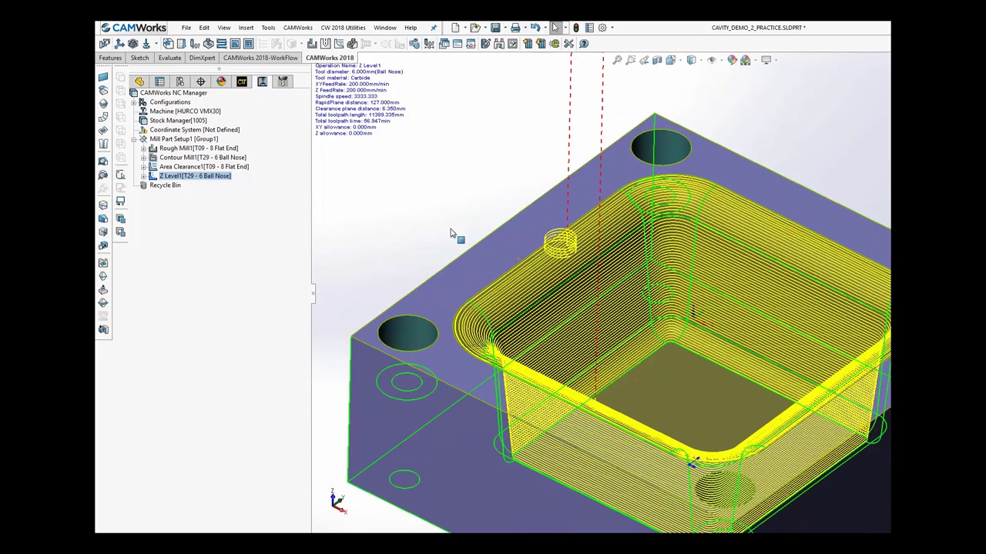
scroll(451, 233, "up", 2)
scroll(816, 351, "down", 1)
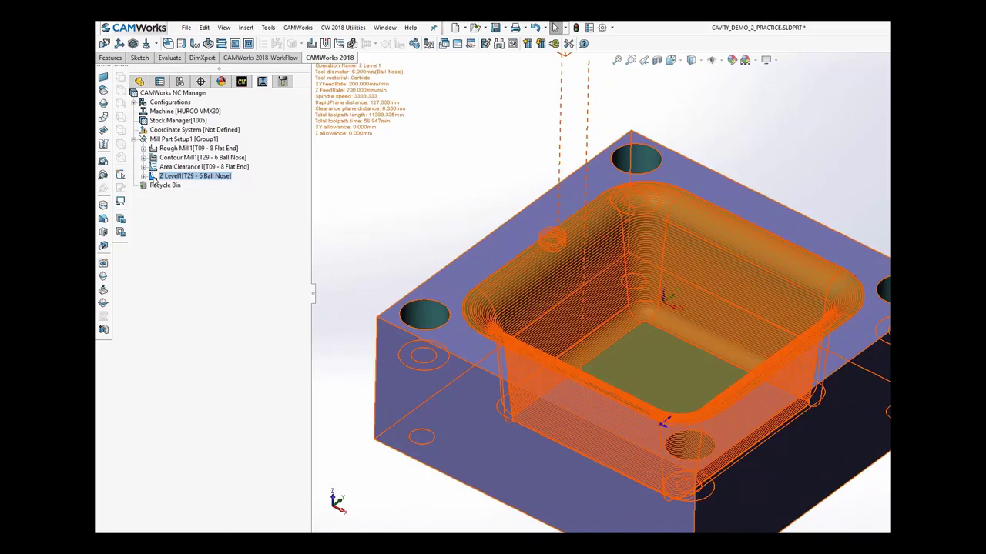
Enable Bottom up depth processing in the Z Level operation's link parameters and preview the resulting toolpath inside the cavity
right_click(154, 178)
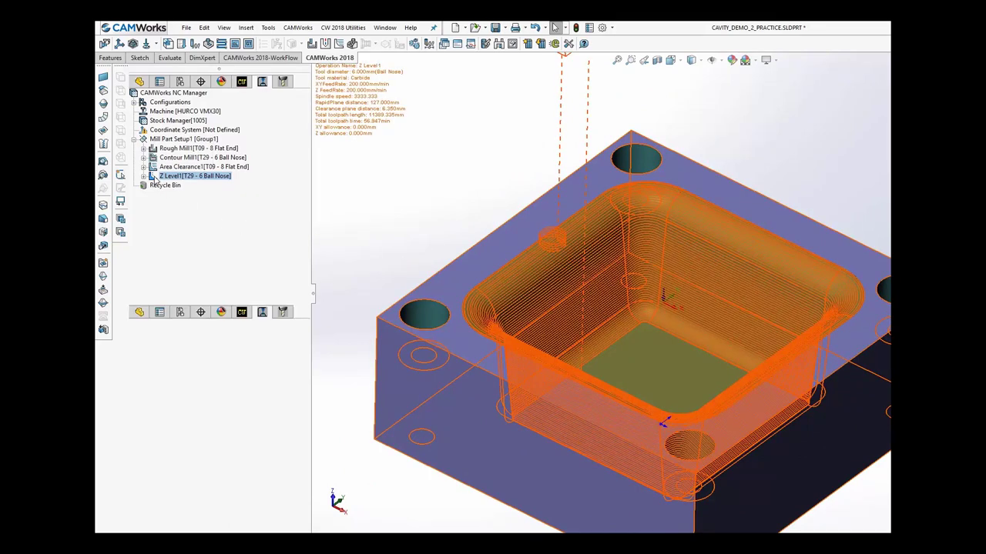
double_click(154, 178)
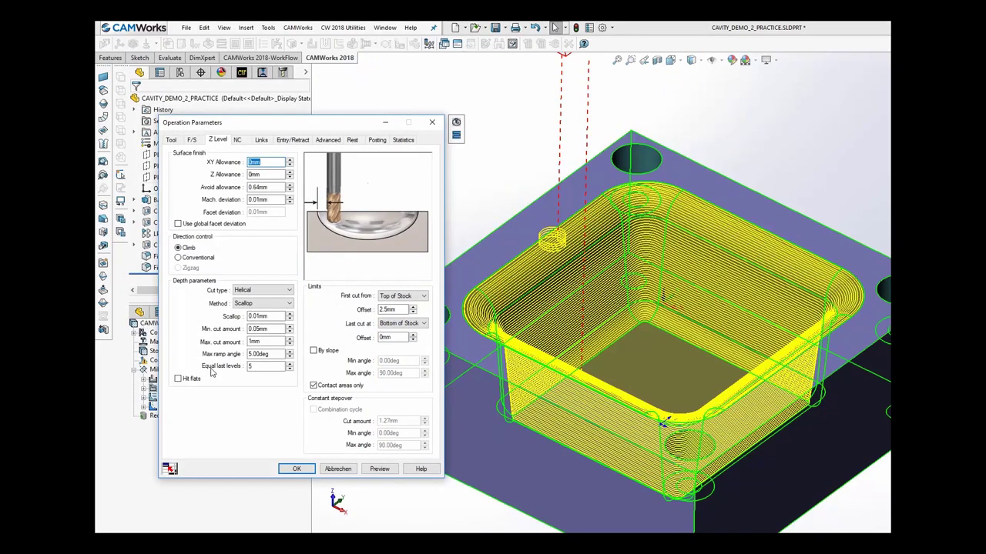
left_click(262, 140)
left_click_drag(293, 125, 302, 108)
double_click(264, 160)
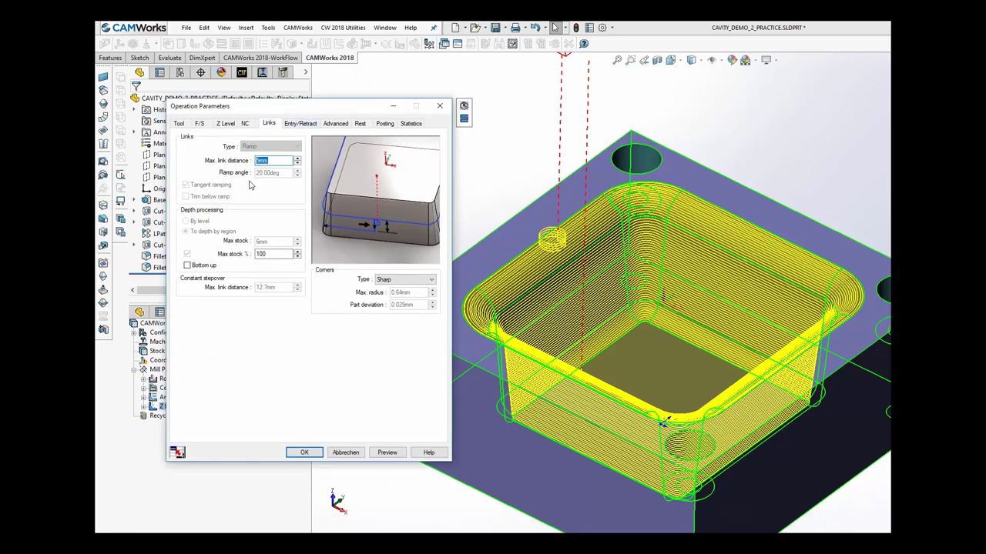
left_click(190, 266)
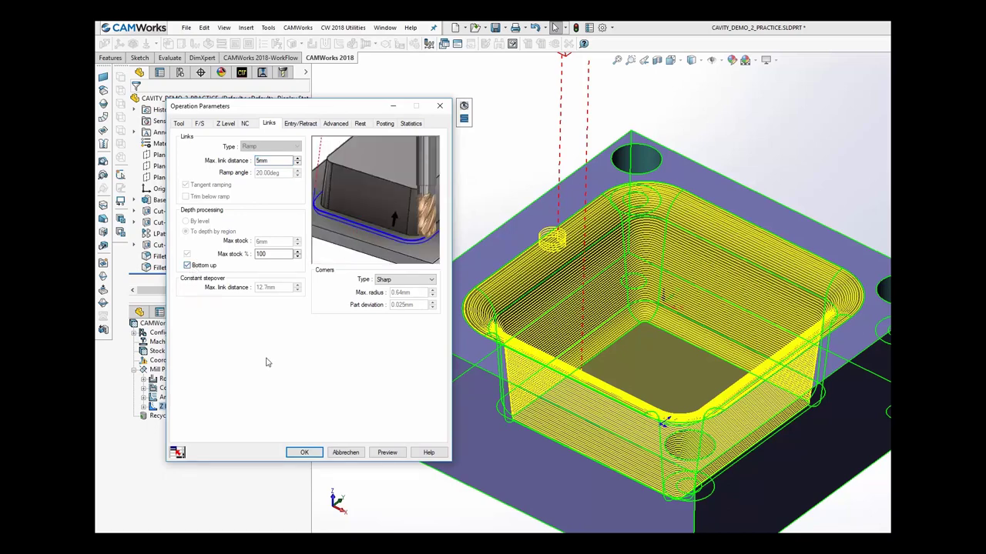
left_click(386, 452)
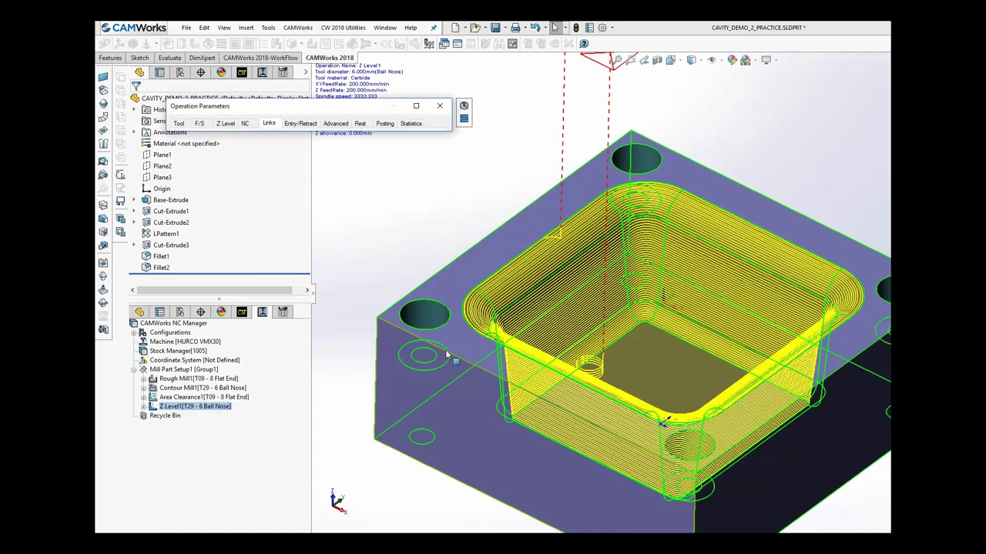
middle_click_drag(663, 299, 593, 360)
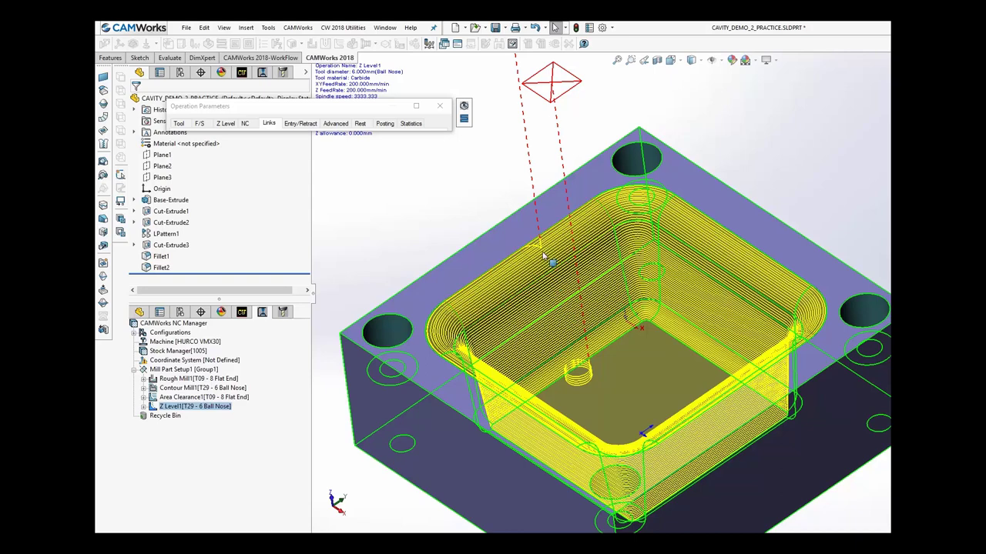
Turn Bottom up depth processing off again, accept the Z Level parameters and regenerate the toolpath
left_click(356, 112)
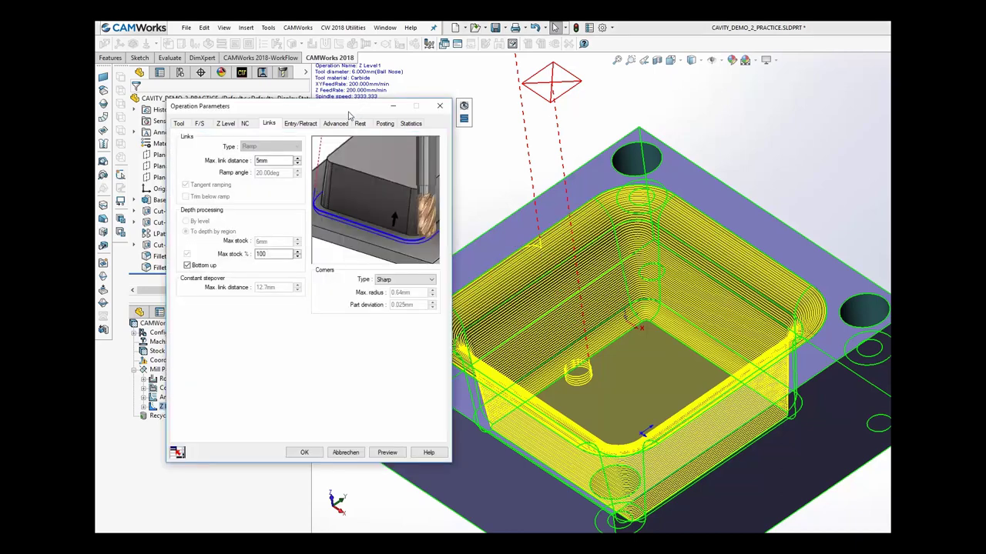
left_click(187, 265)
left_click(303, 453)
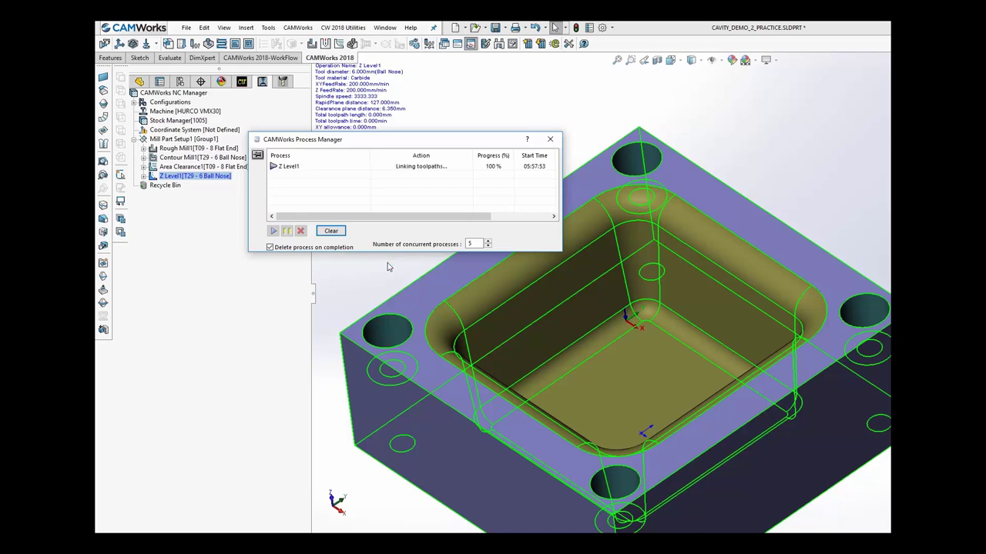
middle_click_drag(427, 237, 418, 216)
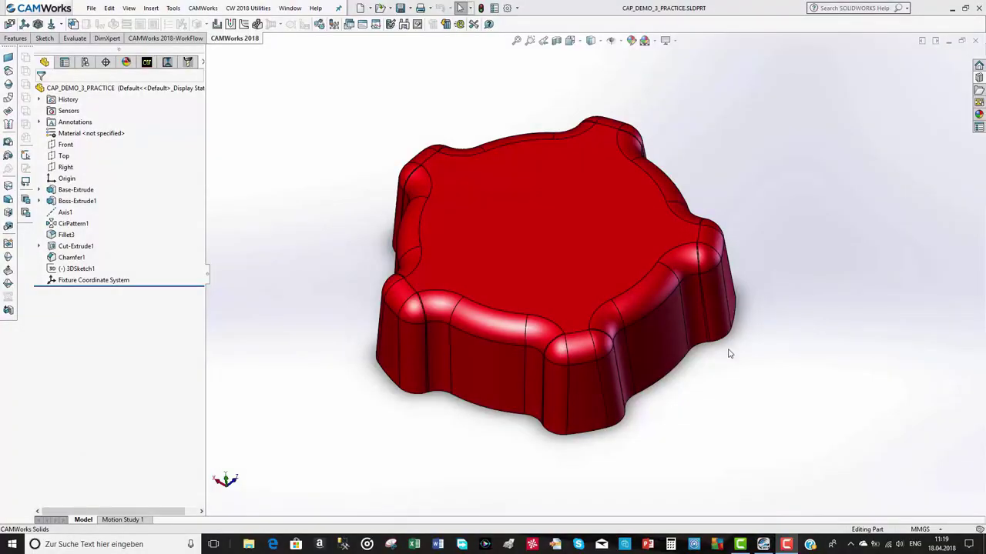
Create a mill part setup for the cap part, using its flat top face as the setup direction
middle_click_drag(726, 341, 727, 367)
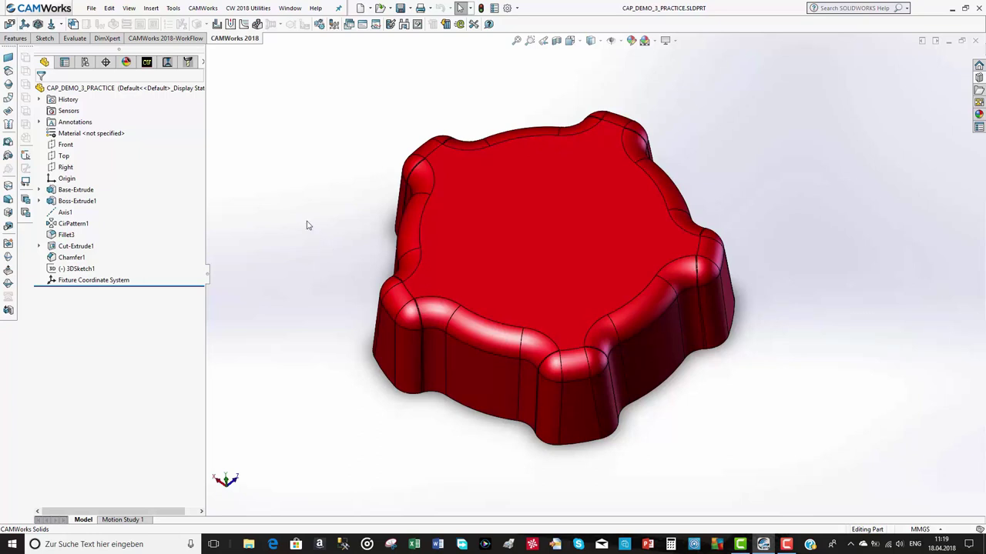
left_click(145, 67)
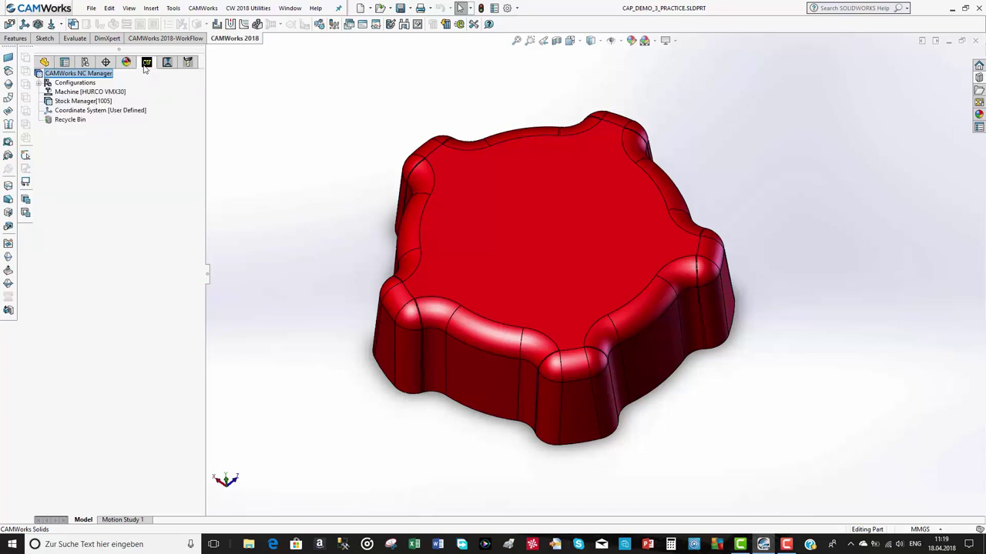
right_click(76, 111)
left_click(89, 128)
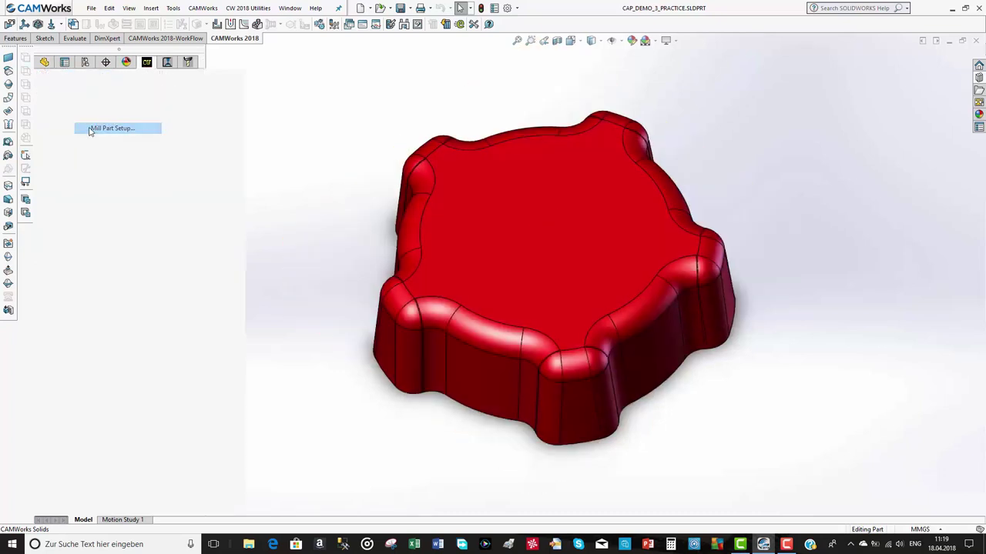
left_click(459, 223)
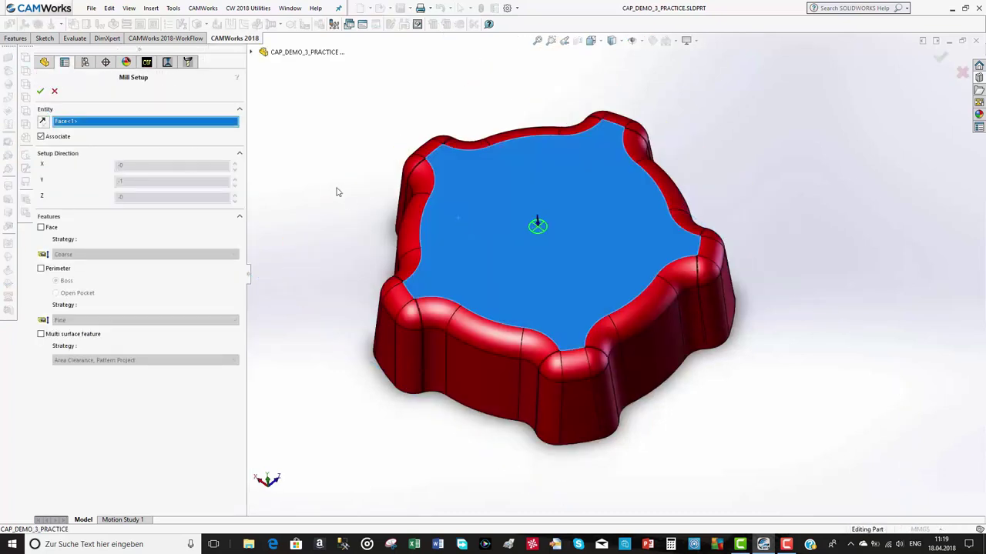
left_click(40, 91)
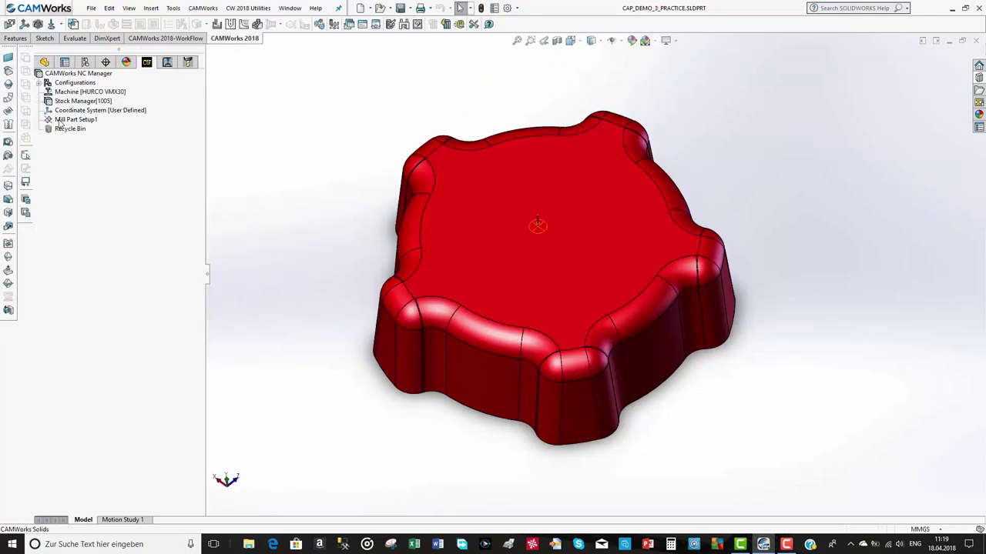
Add a multi surface feature covering all faces of the cap with the Area Clearance, Pattern Project strategy, and generate its operation plan
right_click(71, 121)
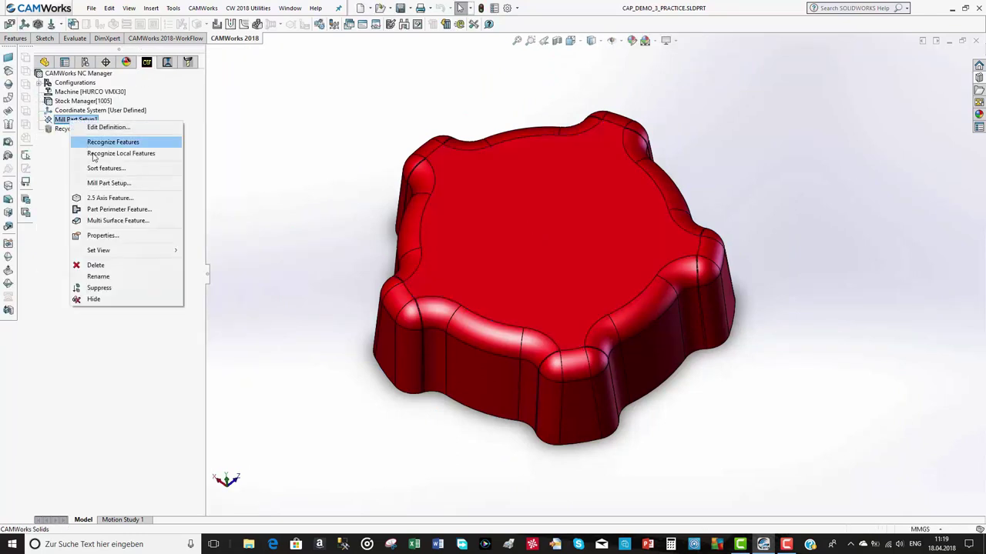
left_click(142, 221)
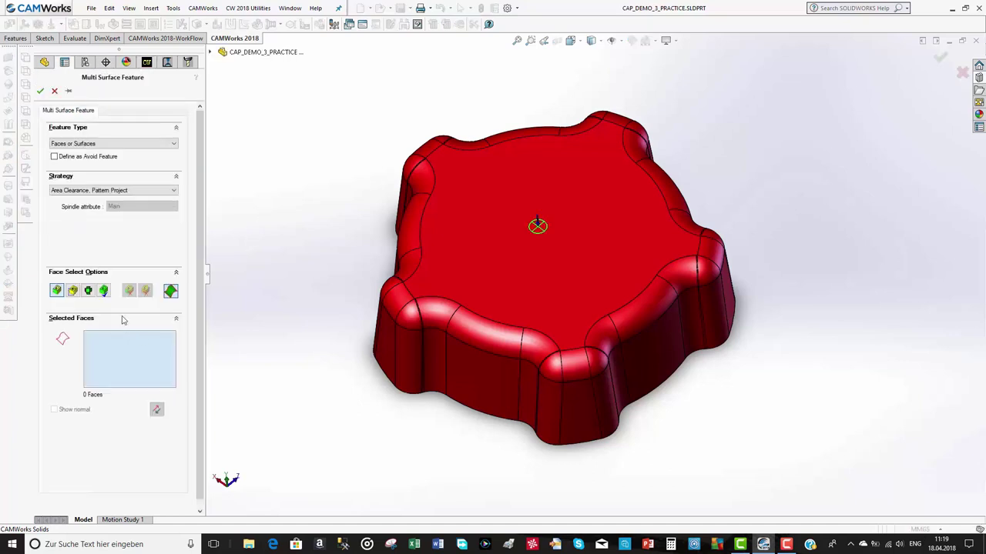
left_click(104, 291)
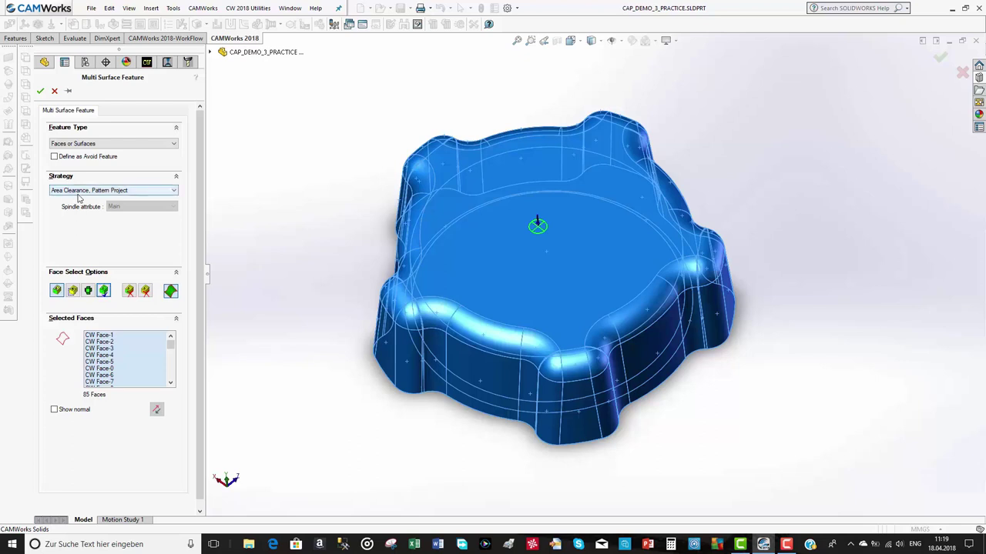
mouse_move(114, 198)
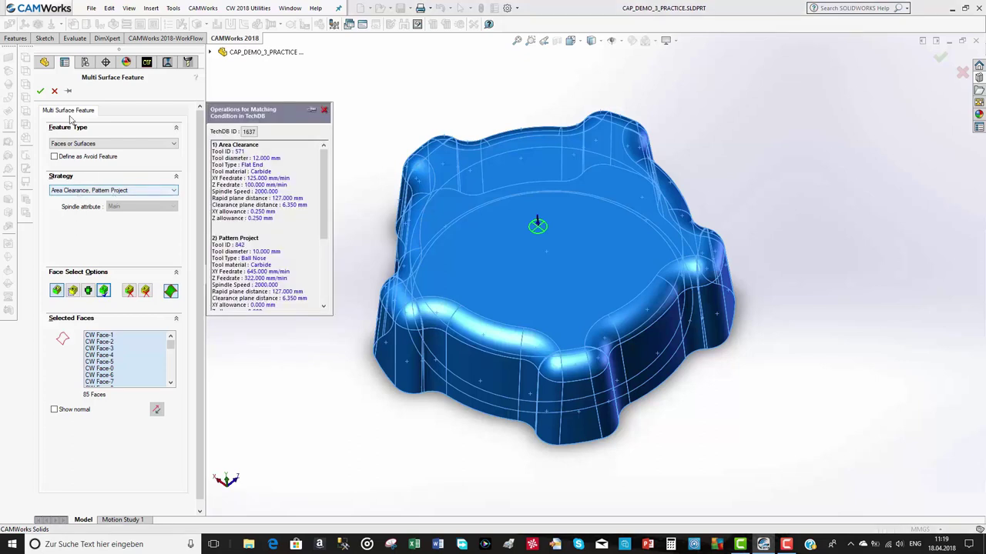
left_click(40, 91)
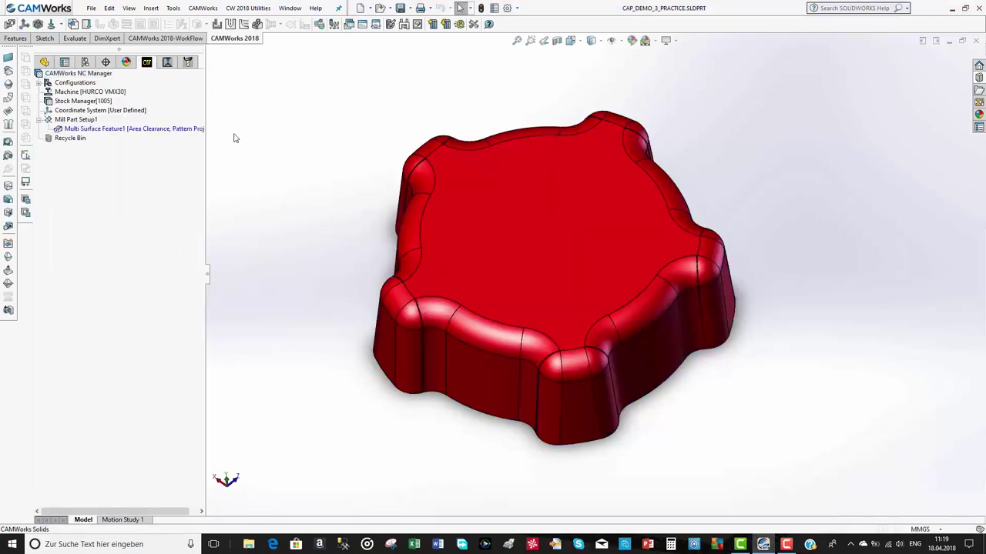
right_click(123, 131)
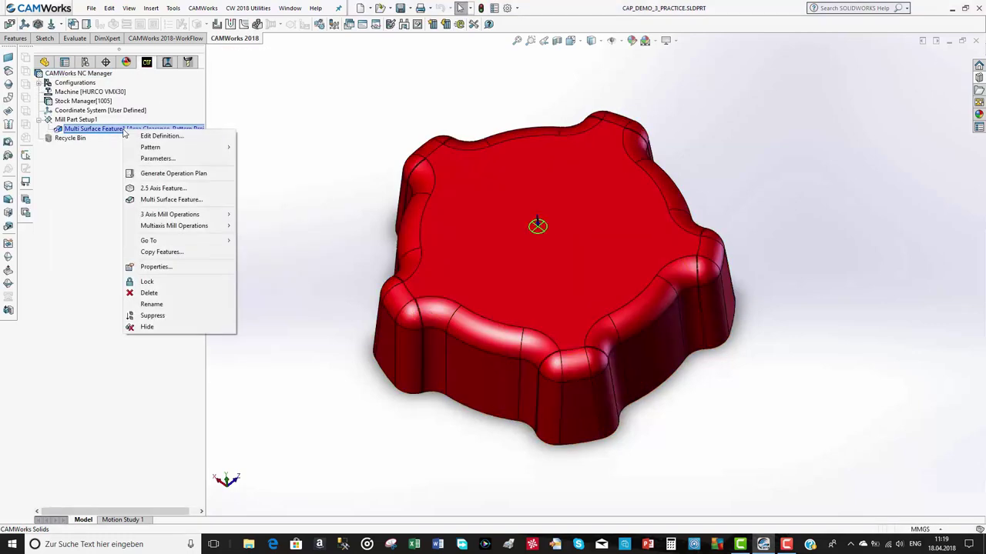
left_click(184, 176)
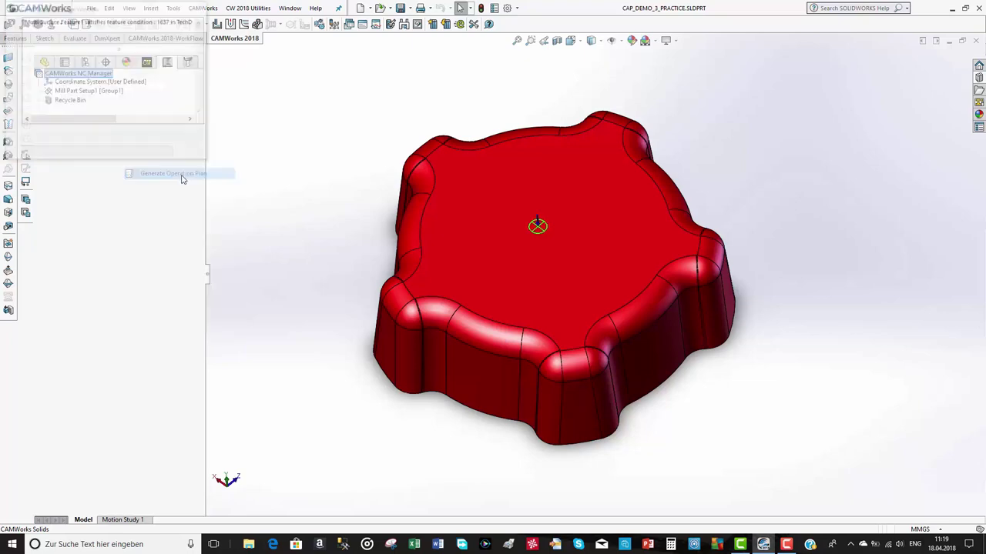
Assign the 8 mm carbide flat end mill from station 9 to the Area Clearance operation, replacing the corresponding holder too
left_click(57, 129)
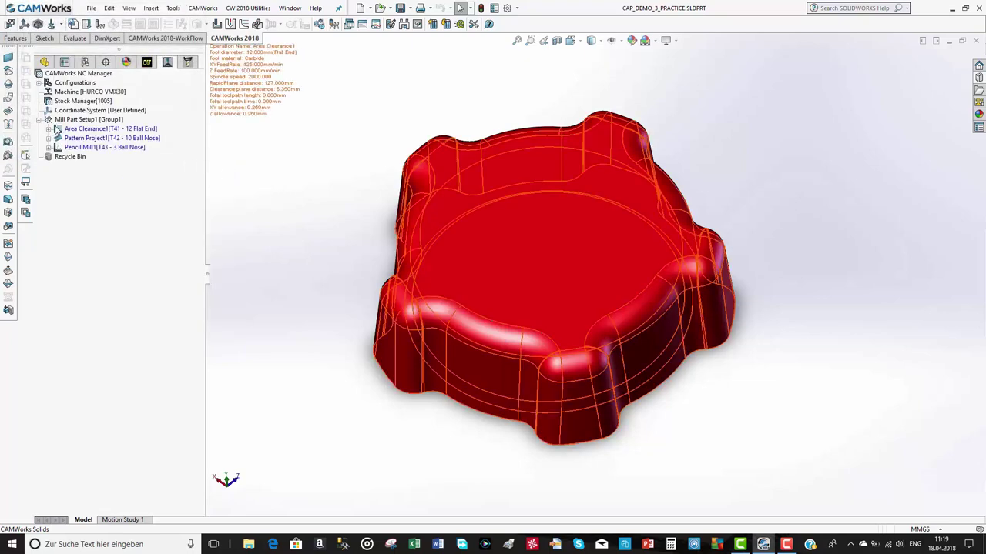
double_click(57, 129)
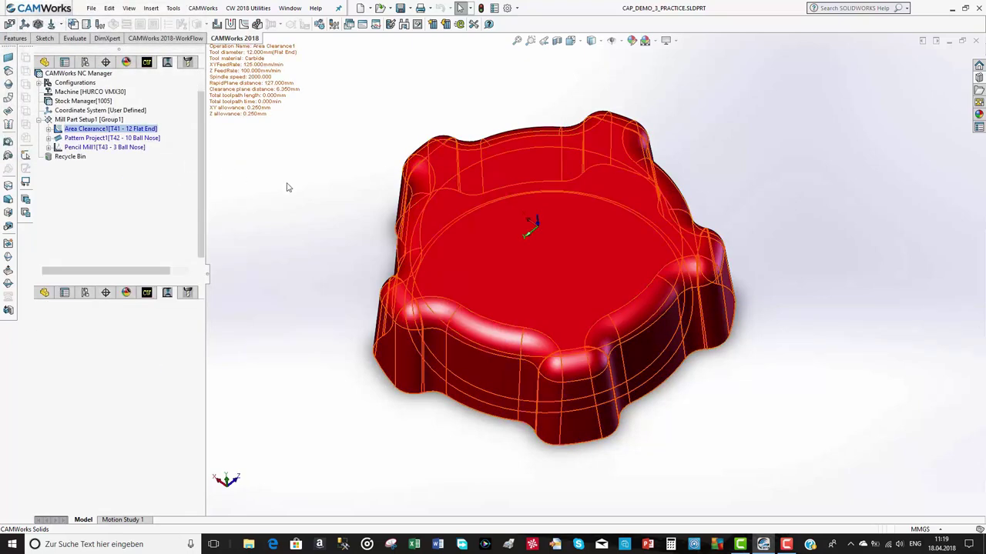
left_click_drag(247, 122, 279, 114)
left_click(147, 143)
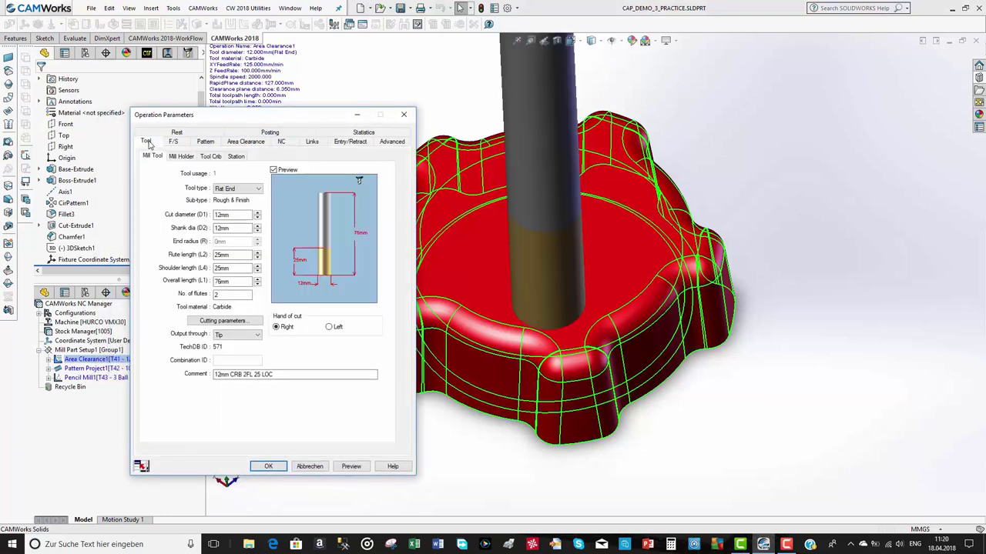
left_click(212, 157)
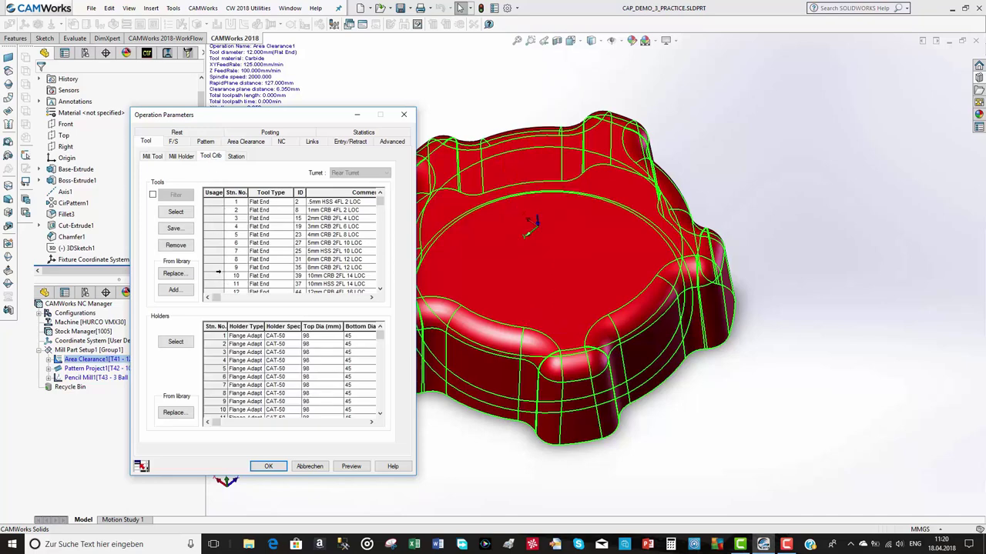
left_click(231, 268)
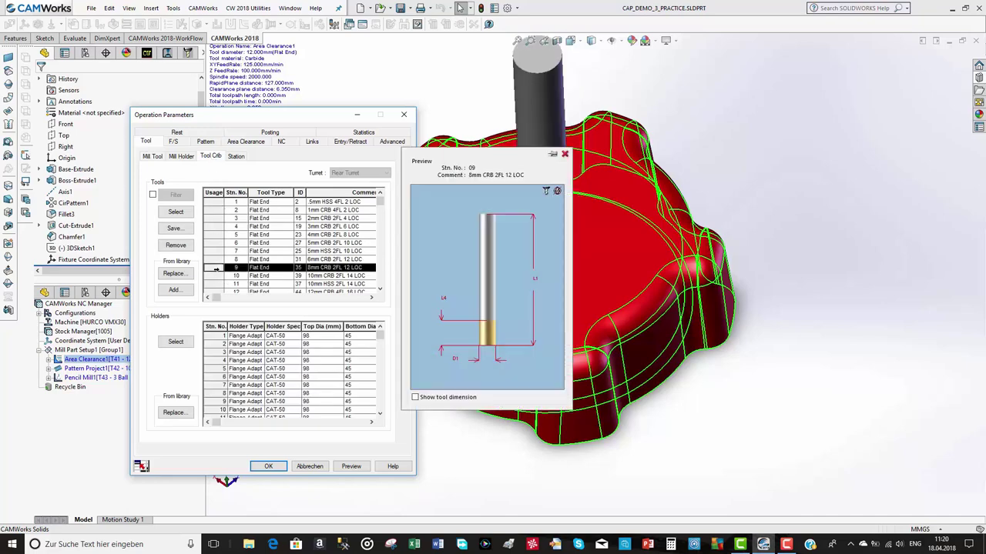
left_click(175, 212)
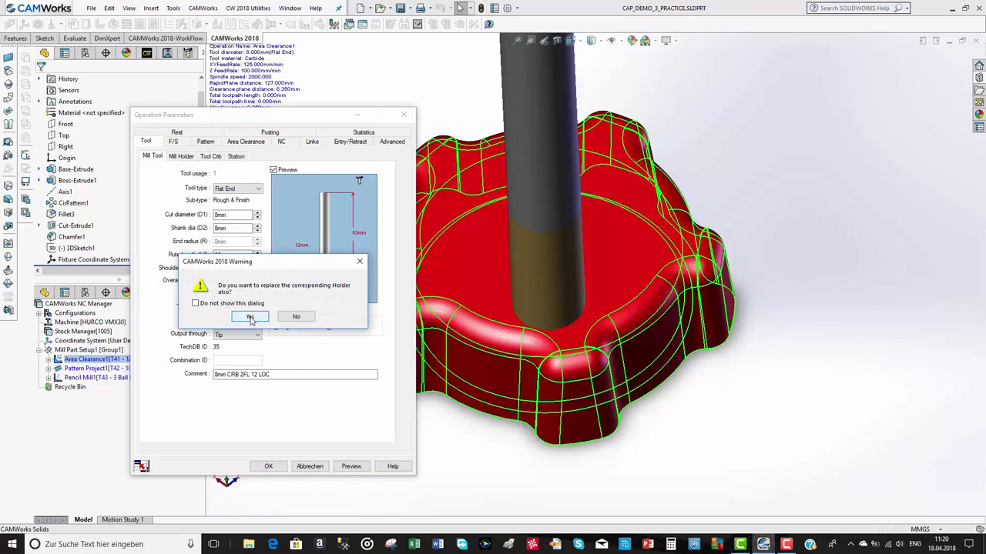
left_click(246, 315)
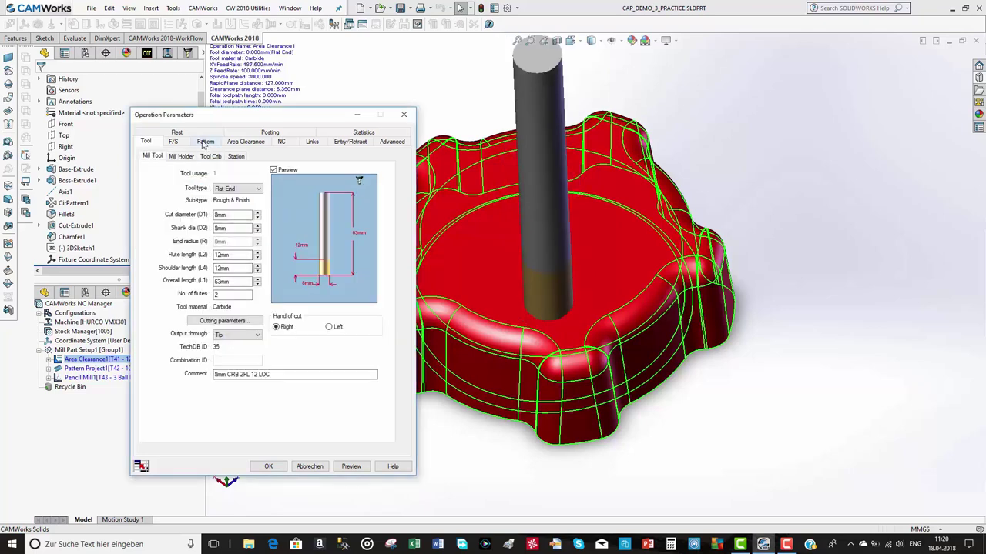
Switch the Area Clearance pattern to VoluMill with the Technology Expert's recommended cutting values, and turn off Machine cavities
left_click(205, 142)
left_click_drag(254, 115, 208, 106)
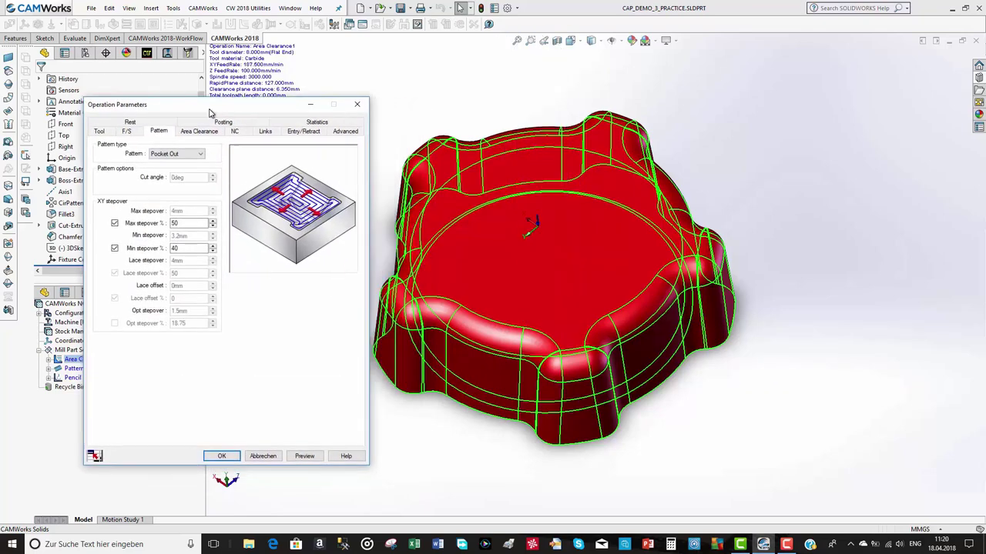
left_click(199, 156)
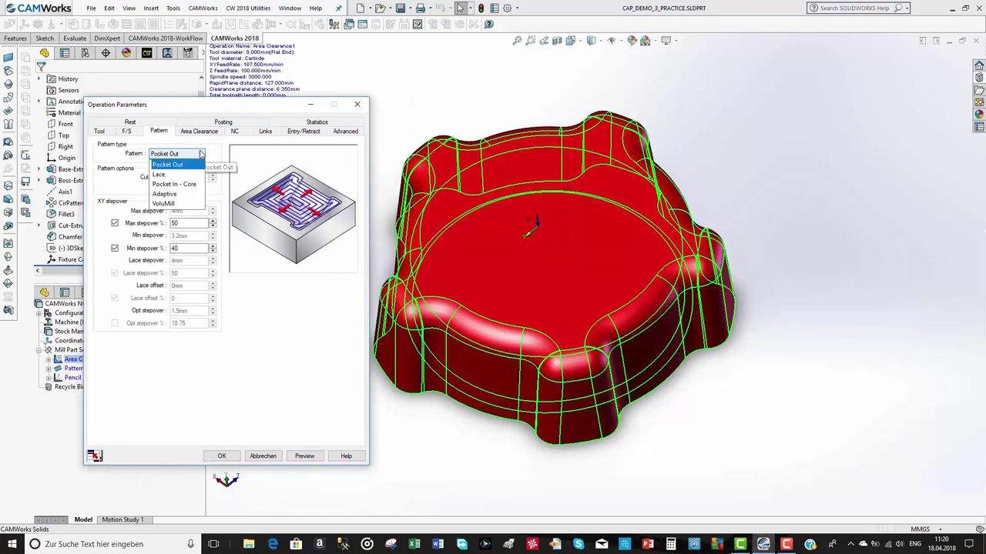
left_click(175, 204)
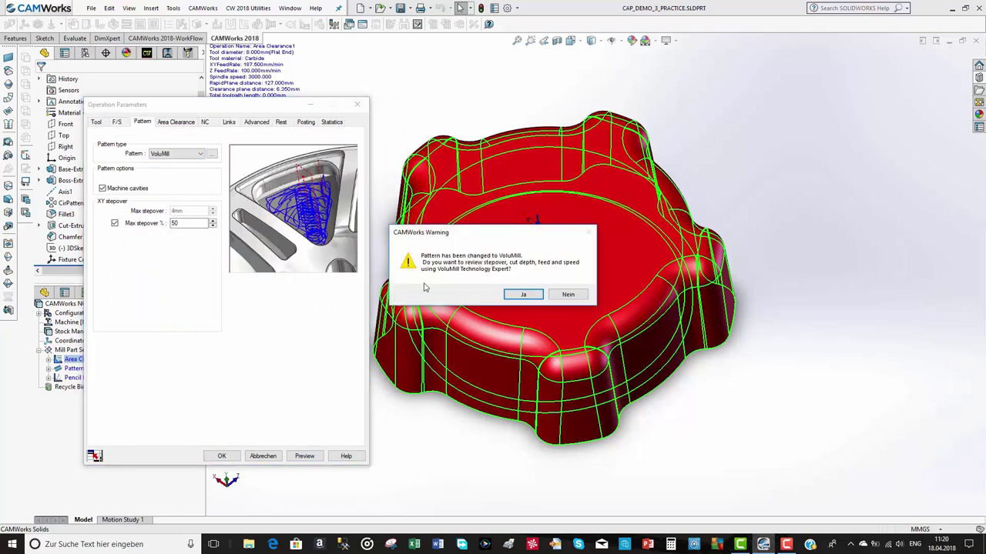
left_click(521, 295)
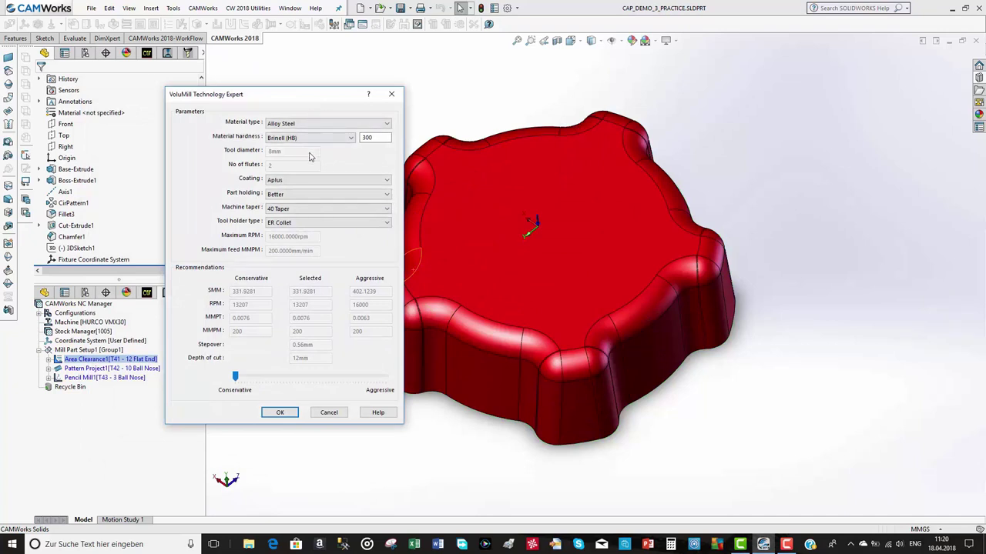
left_click(280, 414)
left_click(145, 125)
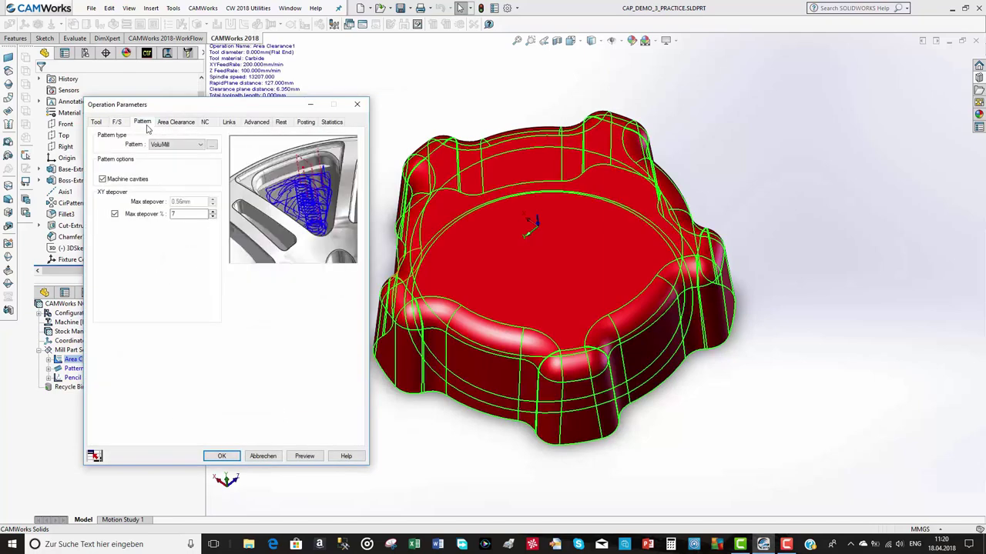
left_click(112, 181)
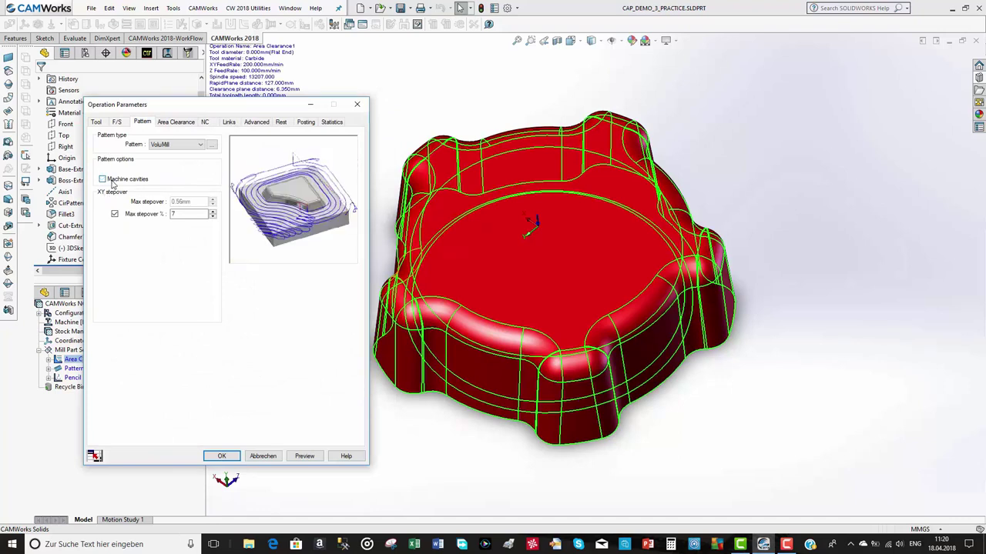
Set the Area Clearance maximum cut amount to 10 mm, the cut amount to 1 mm and the Z allowance to 0
left_click(176, 122)
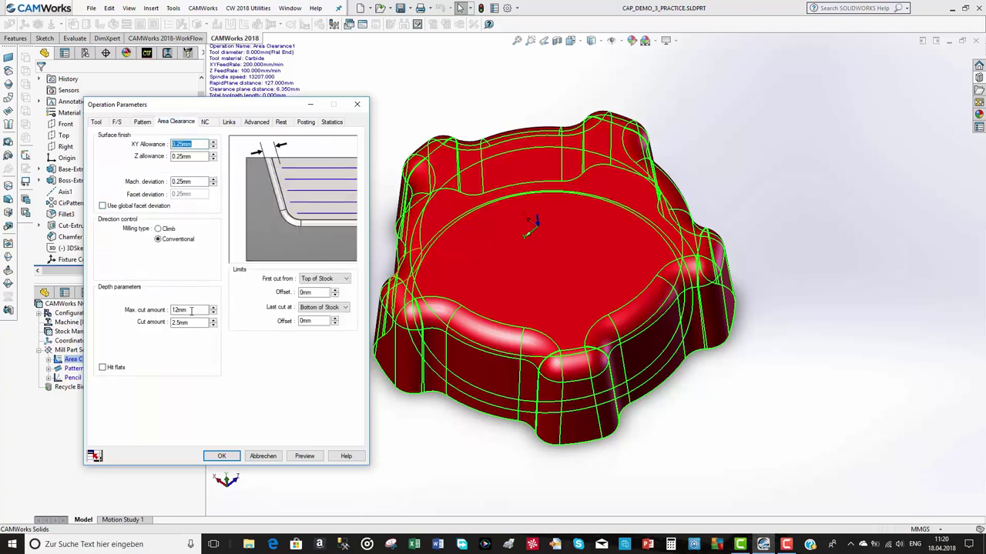
left_click_drag(191, 310, 171, 311)
type("10")
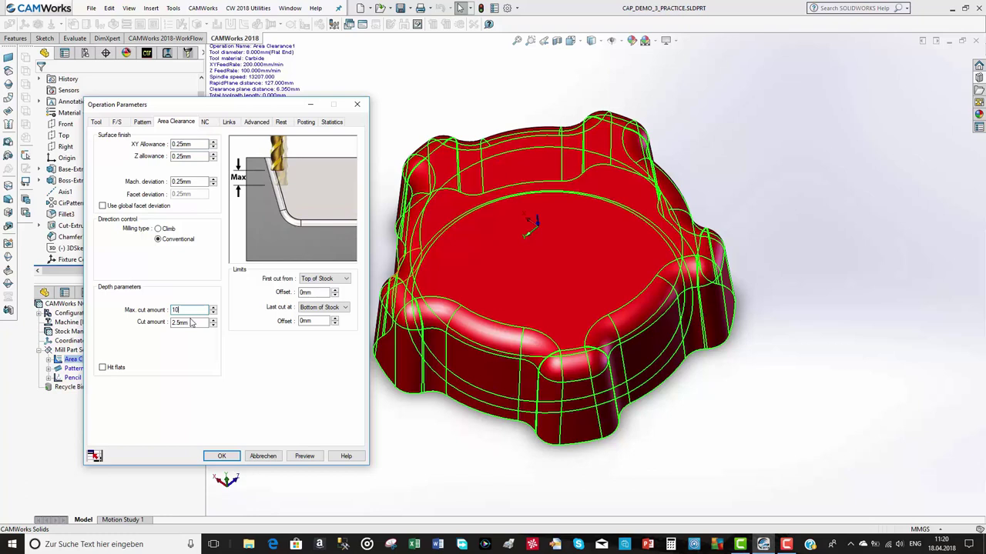
left_click_drag(195, 322, 158, 322)
type("1")
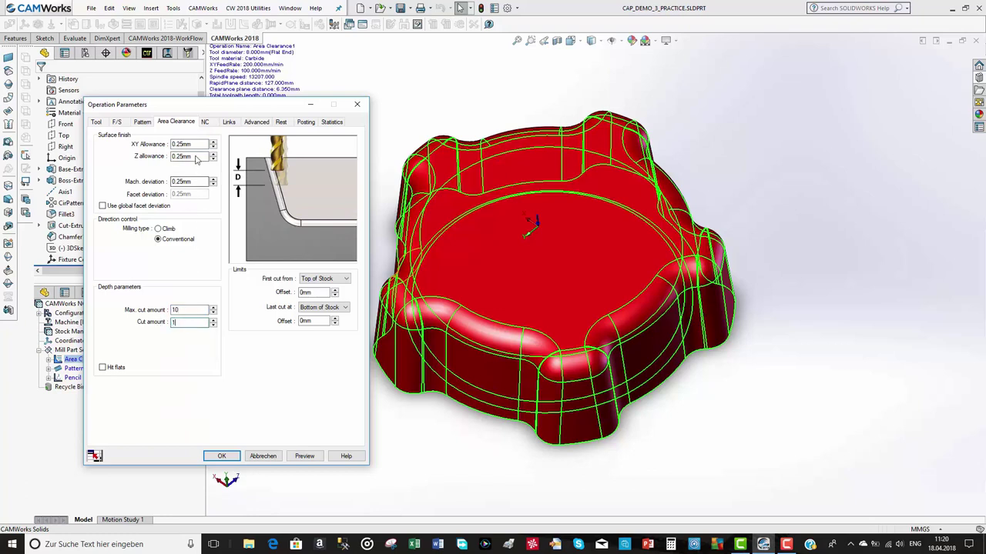
left_click_drag(198, 157, 163, 156)
type("0")
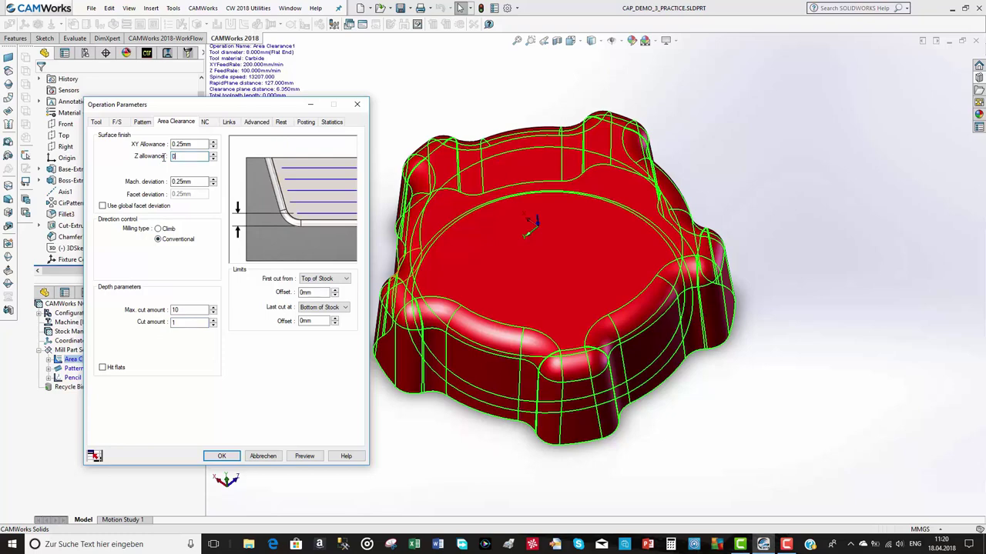
Accept the Area Clearance parameters and generate the operation's toolpath
left_click(222, 457)
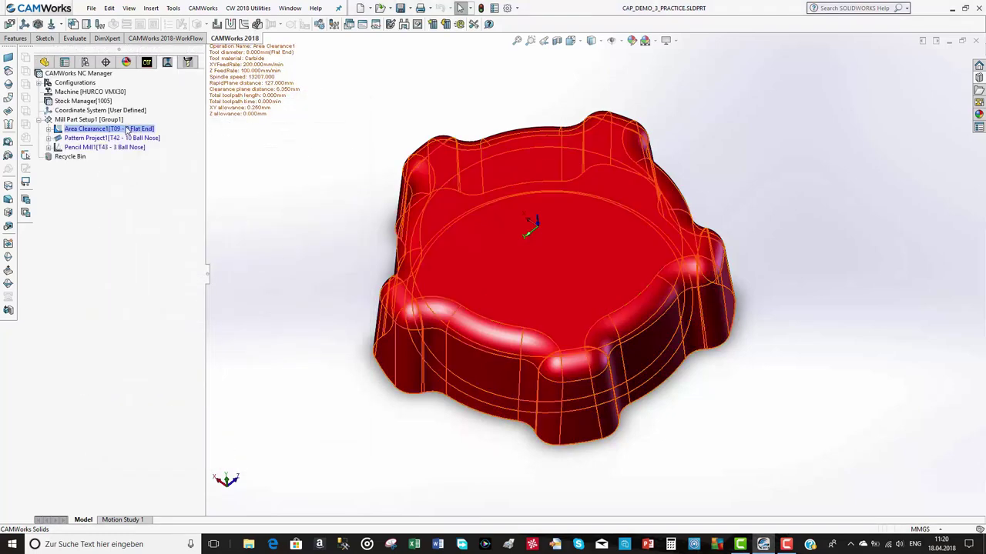
right_click(127, 131)
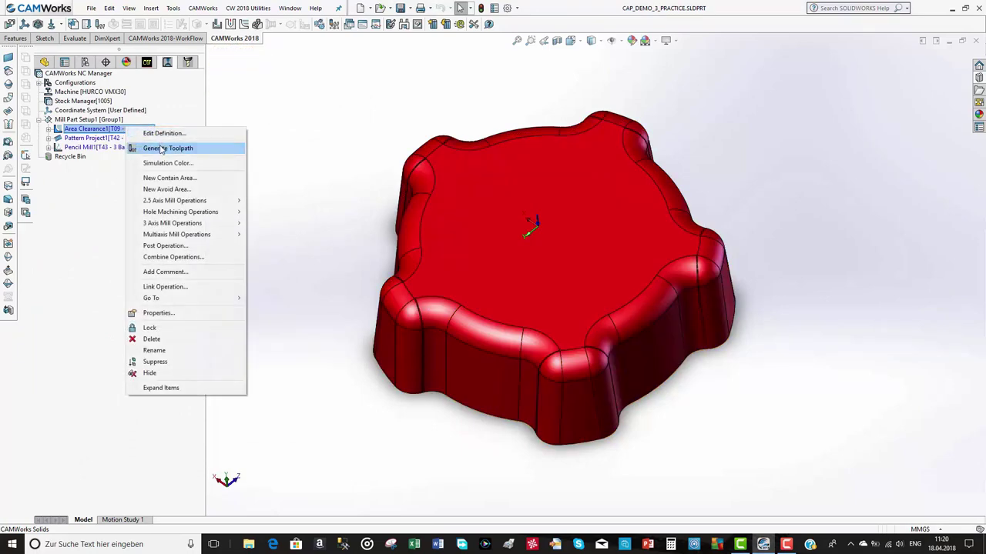
left_click(193, 147)
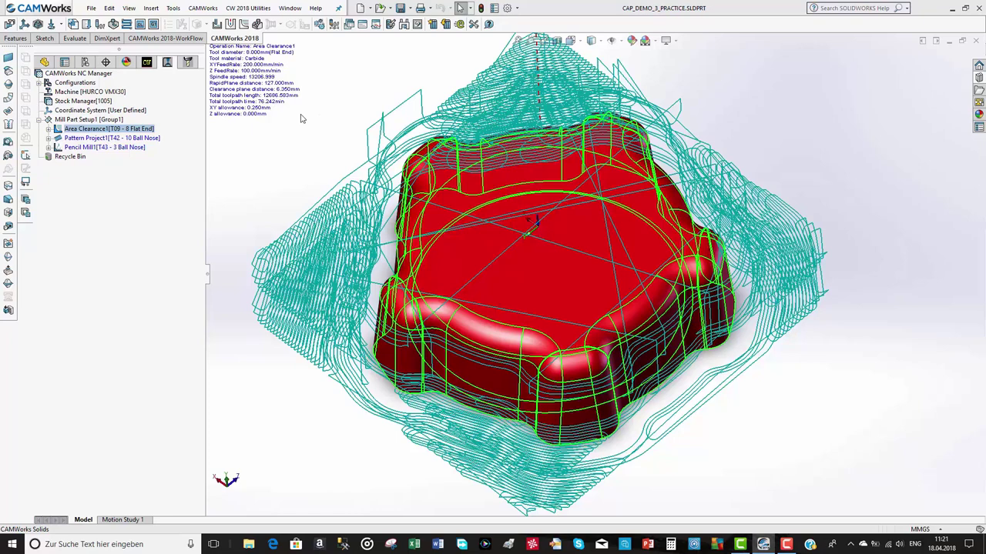
Select the Pattern Project operation in the cap's mill part setup
left_click(66, 140)
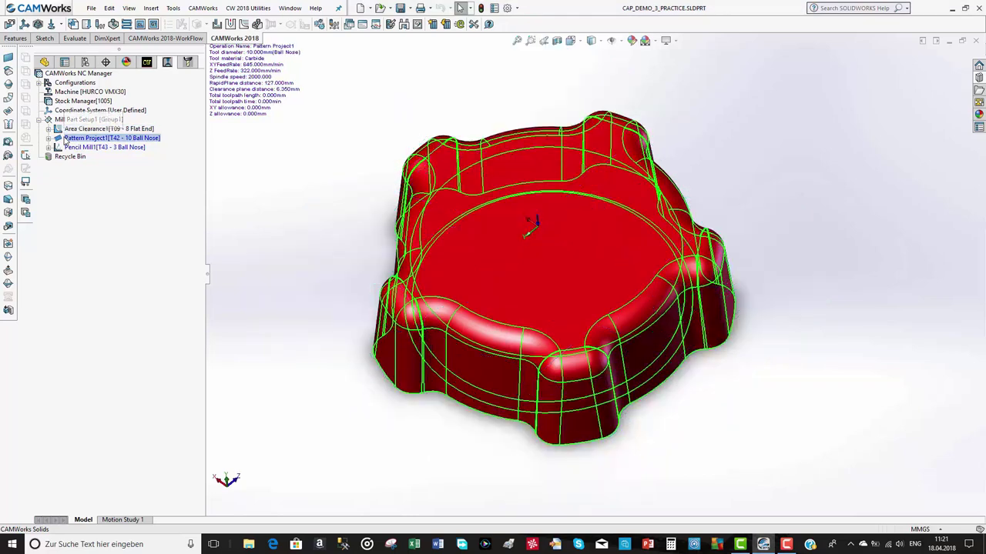
Replace the Pattern Project operation's tool with the 6 mm carbide ball nose at station 29, including its corresponding holder
double_click(66, 140)
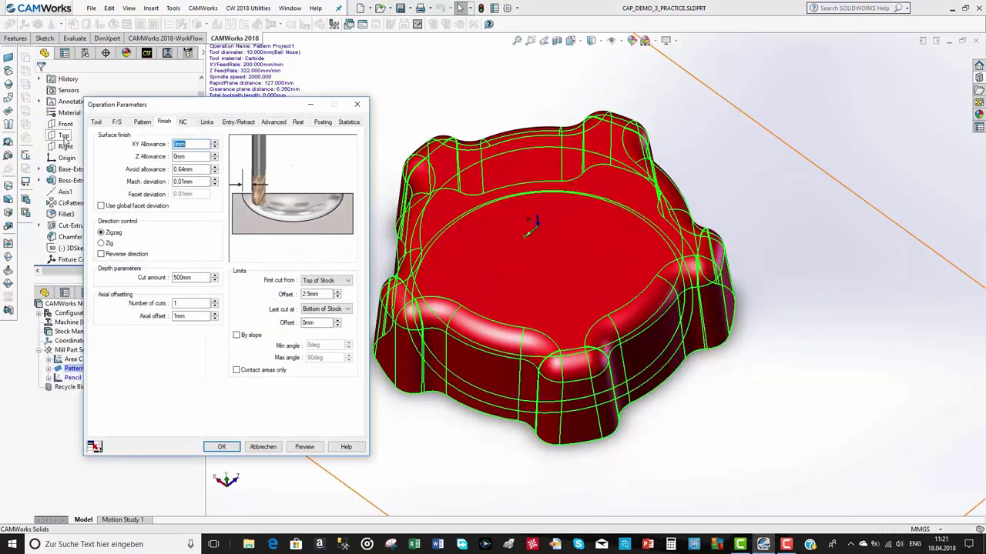
left_click(96, 123)
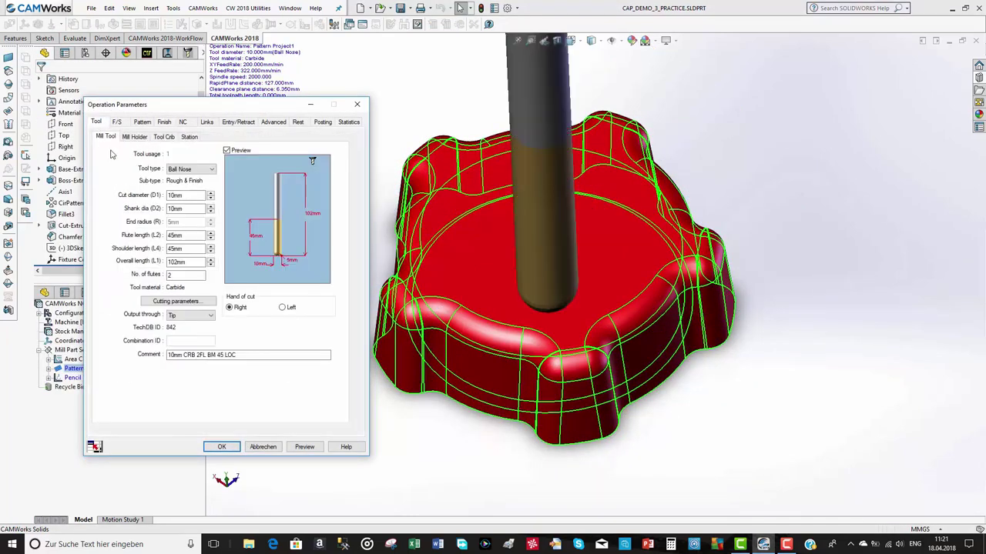
left_click(164, 137)
scroll(225, 253, "down", 4)
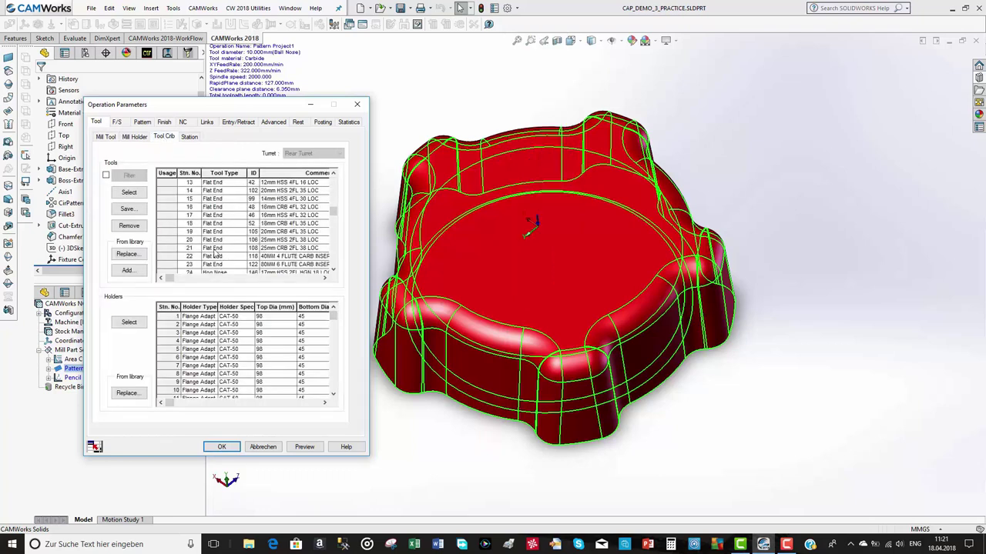
scroll(203, 248, "down", 1)
scroll(204, 248, "down", 1)
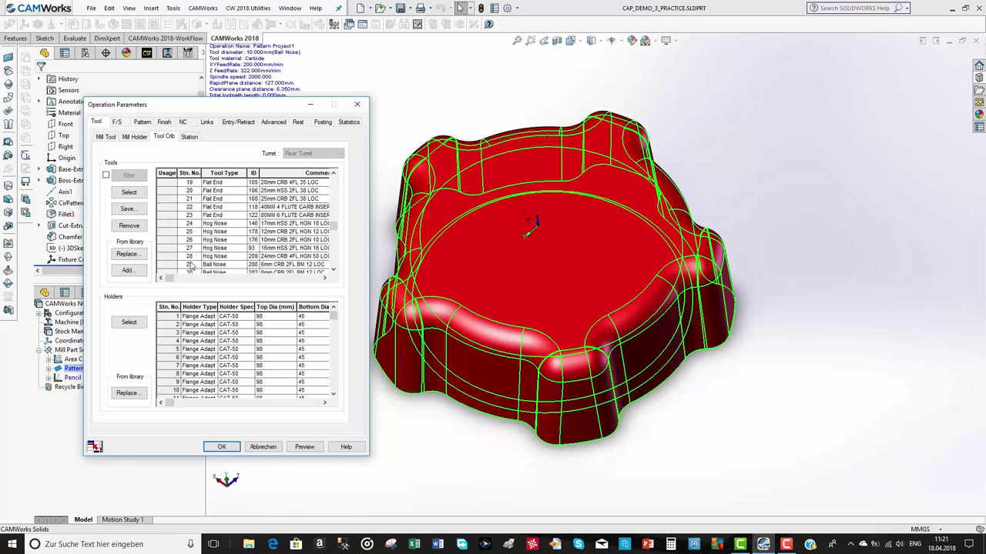
left_click(189, 264)
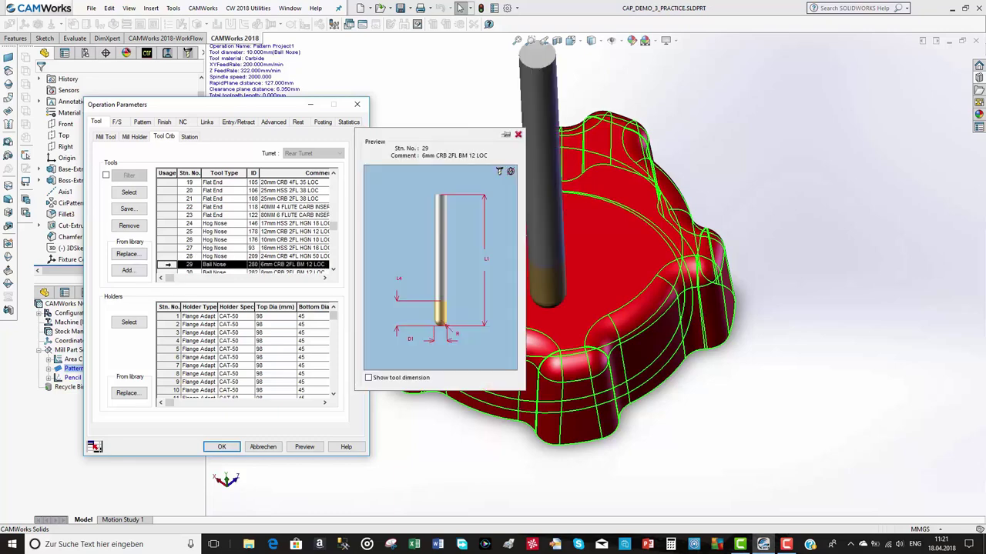
left_click(129, 192)
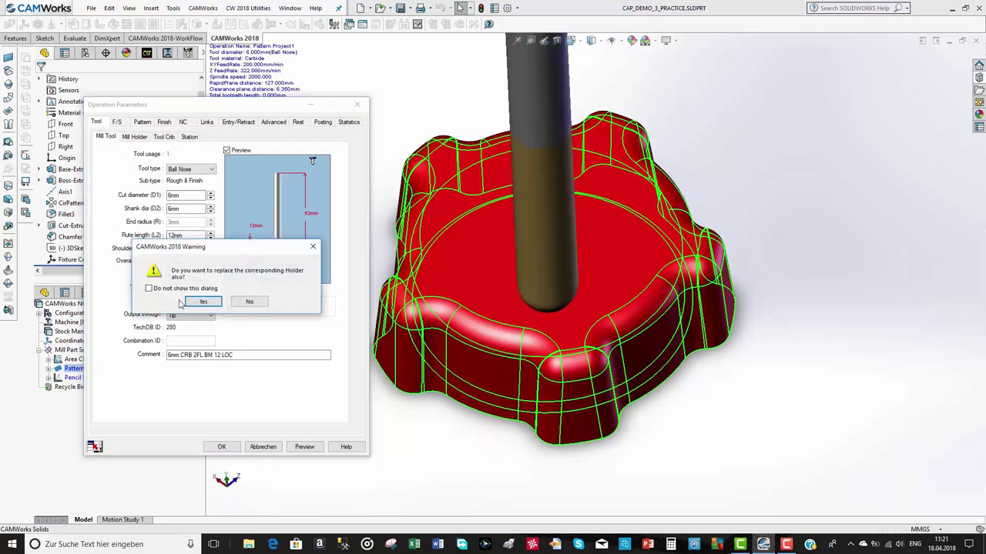
left_click(201, 302)
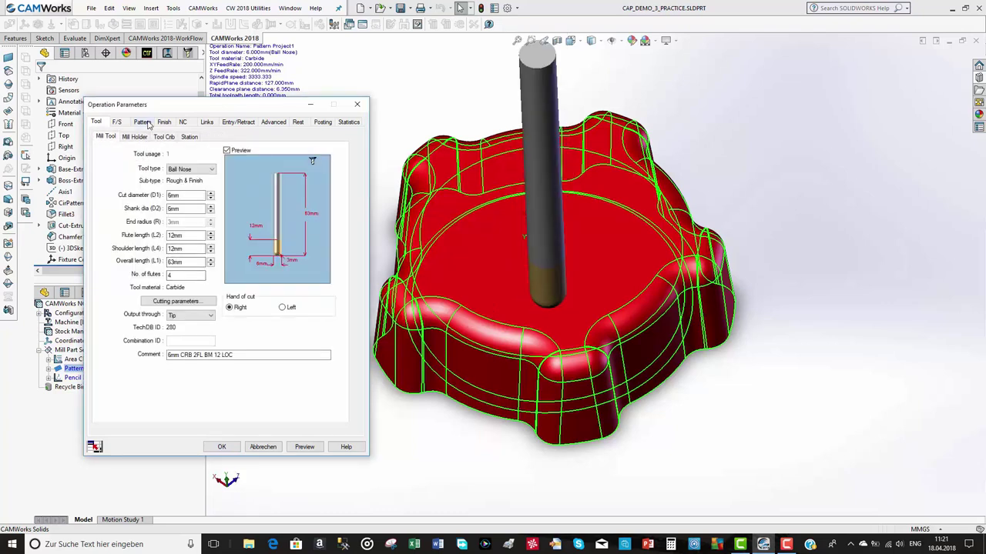
Set the cut amount of the pattern's XY stepover to 0.5 mm
left_click(145, 123)
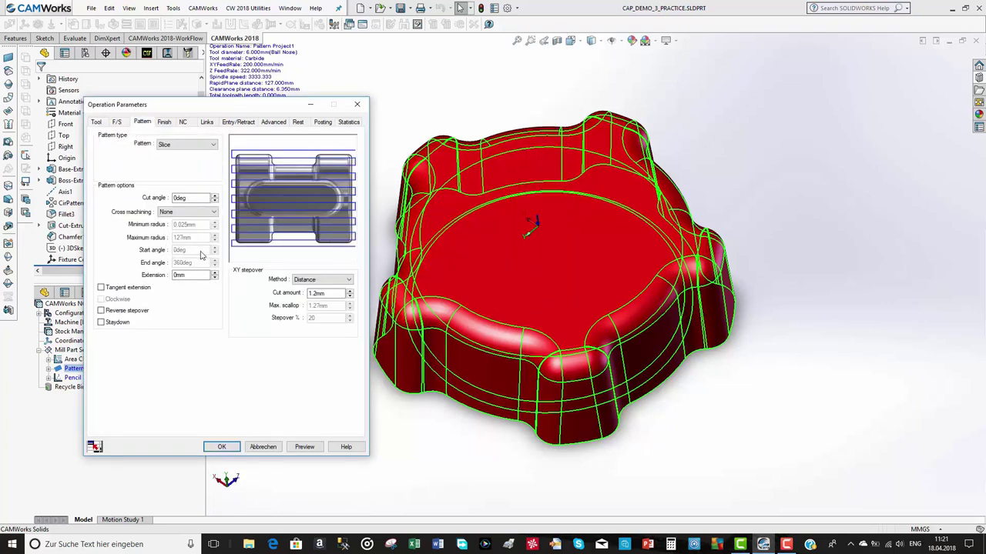
left_click(307, 293)
key("BackSpace")
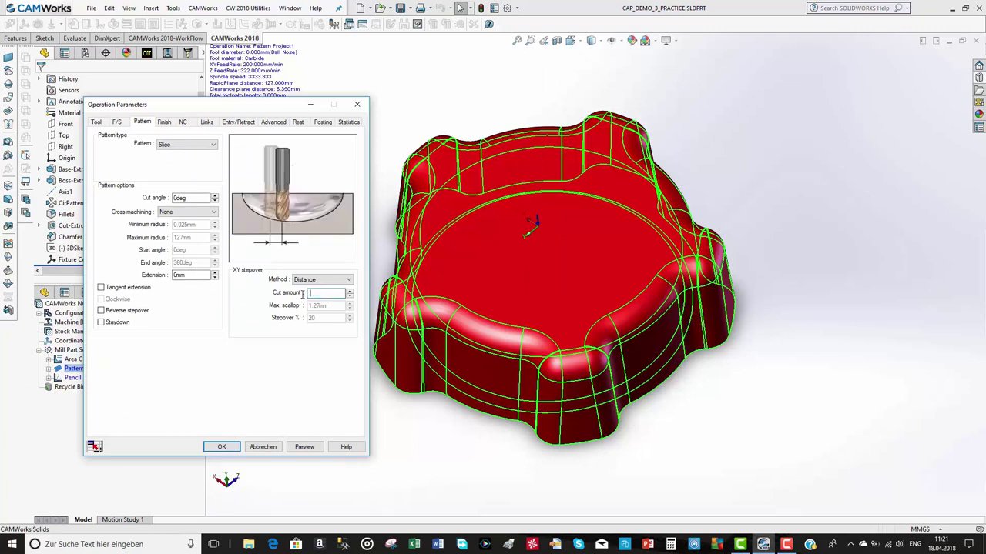
type("5")
Contain the operation automatically by Outer Silhouette with tool condition Past, and generate its toolpath
left_click(275, 124)
left_click(204, 145)
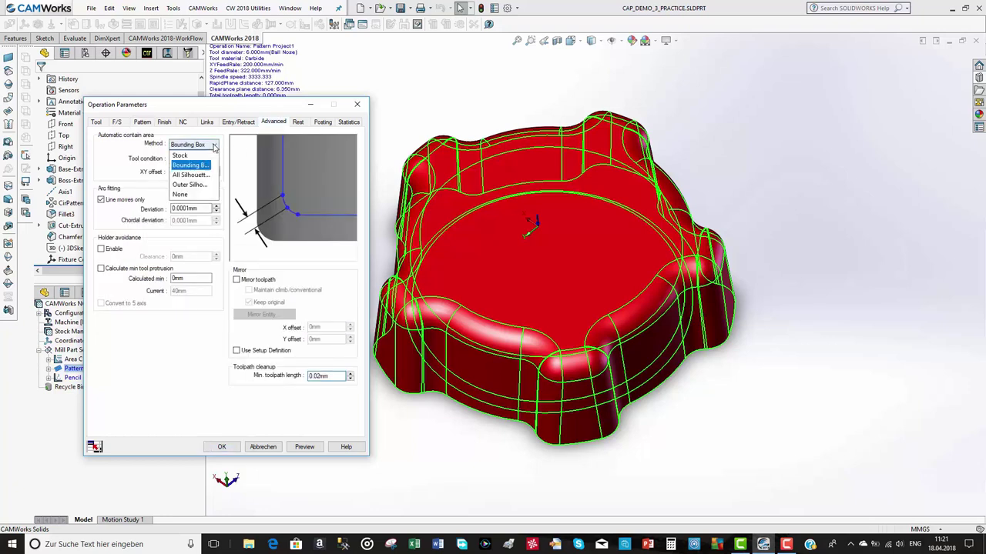
left_click(188, 185)
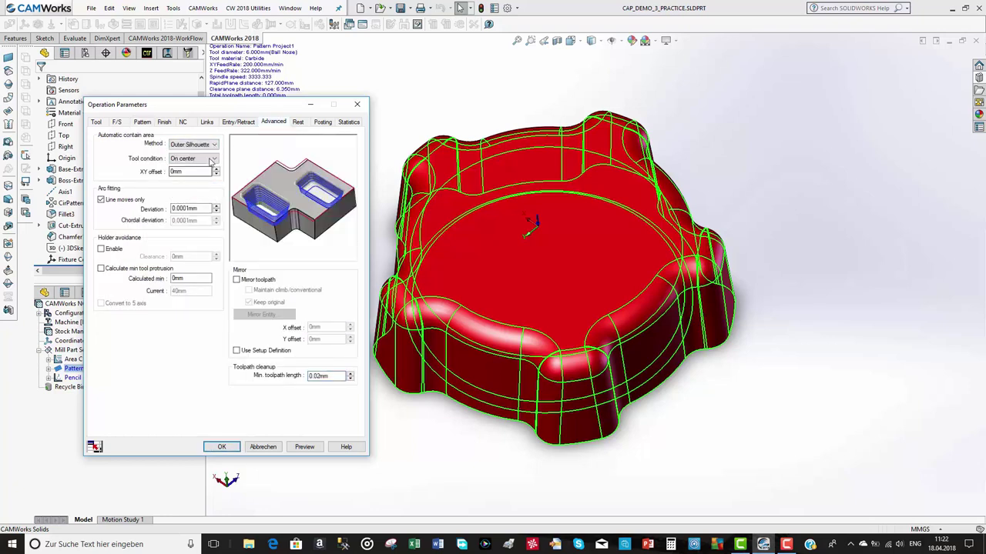
left_click(205, 159)
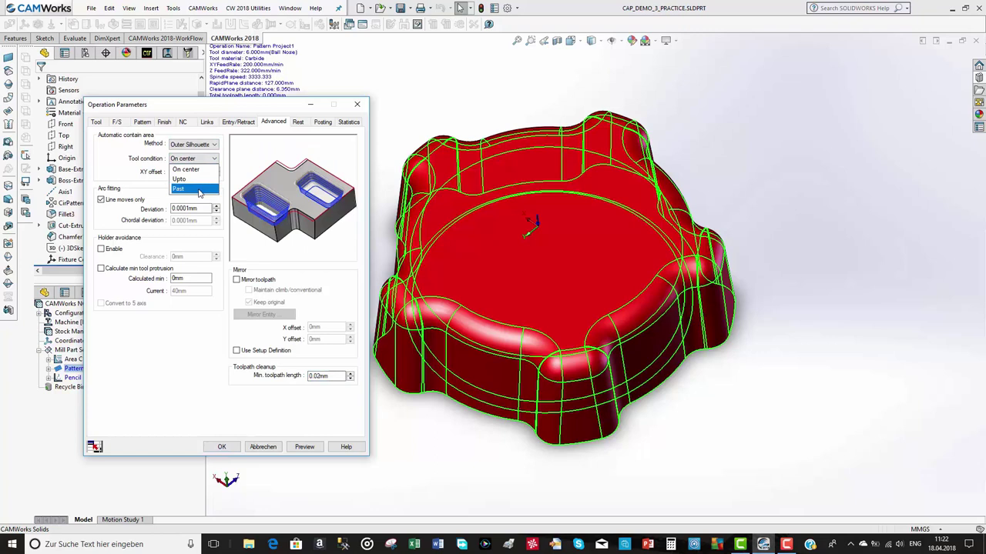
left_click(199, 189)
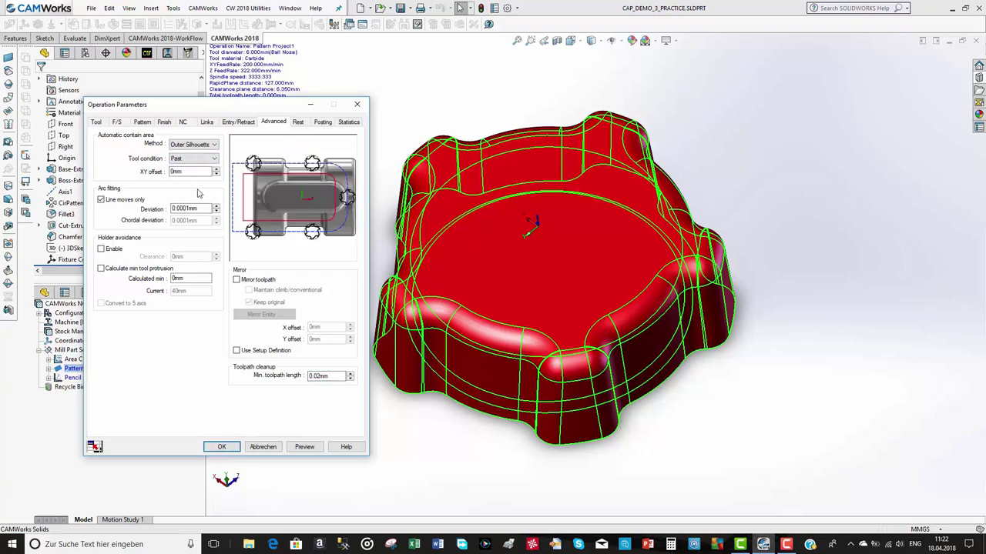
left_click(236, 448)
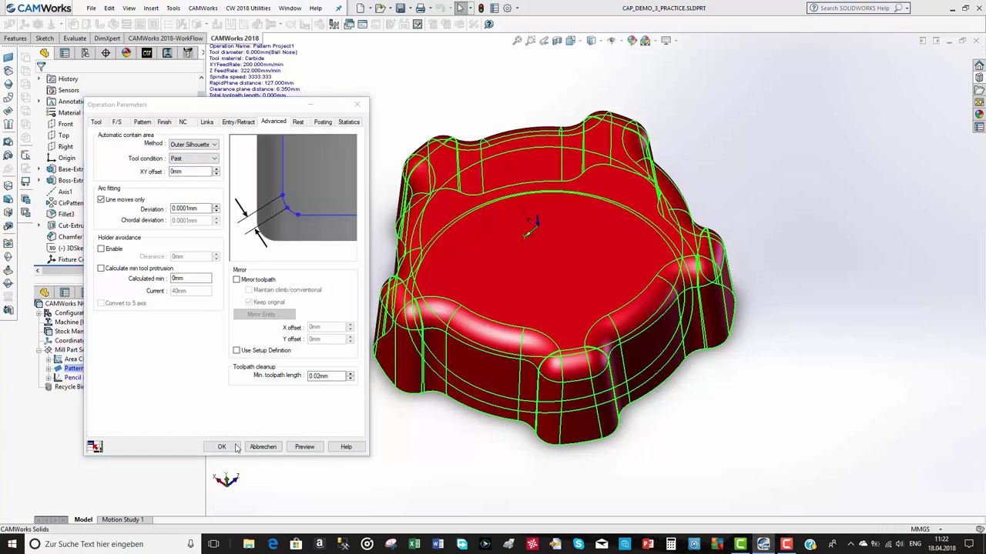
left_click(471, 301)
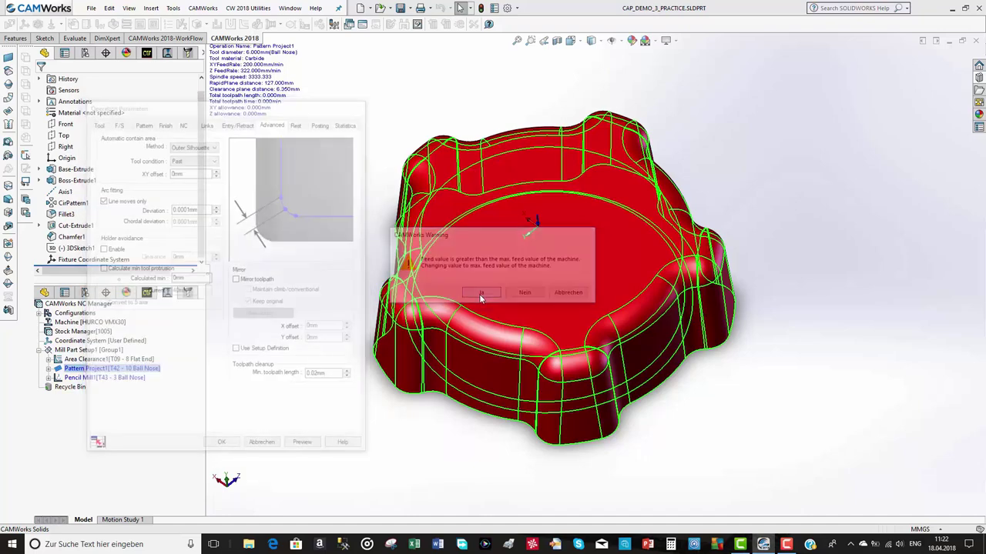
right_click(101, 139)
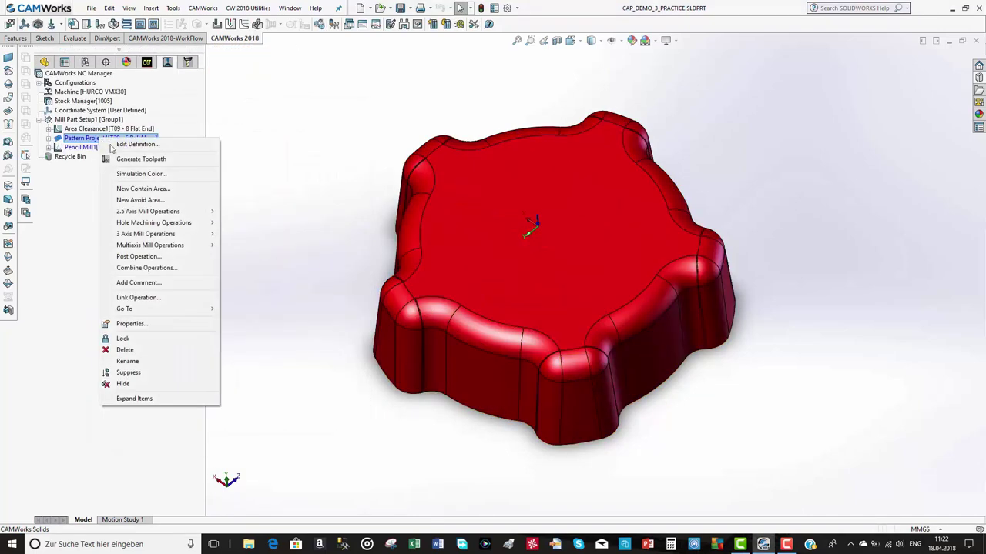
left_click(146, 158)
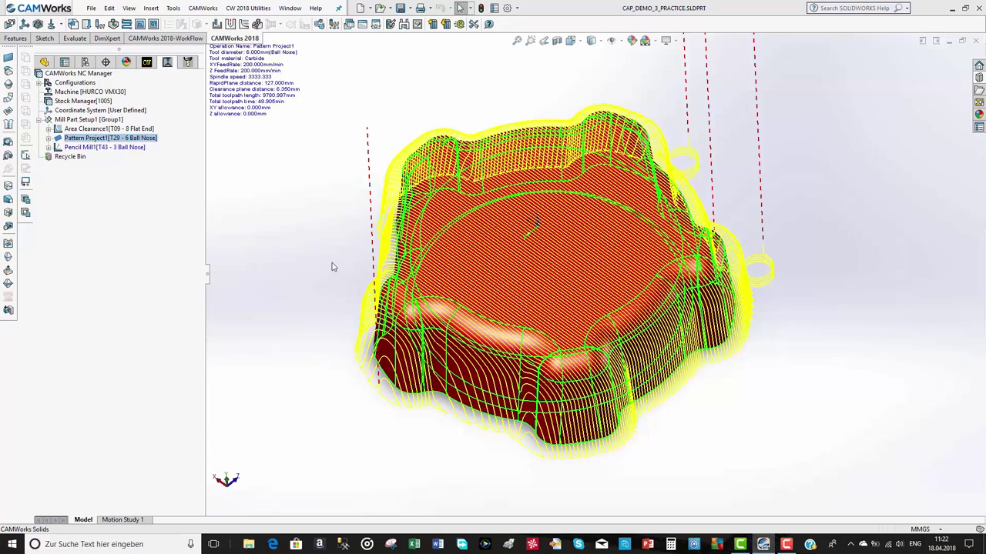
Change the Pattern Project operation's pattern to Flowline and use the cap's flat top face as the first curve
left_click(71, 138)
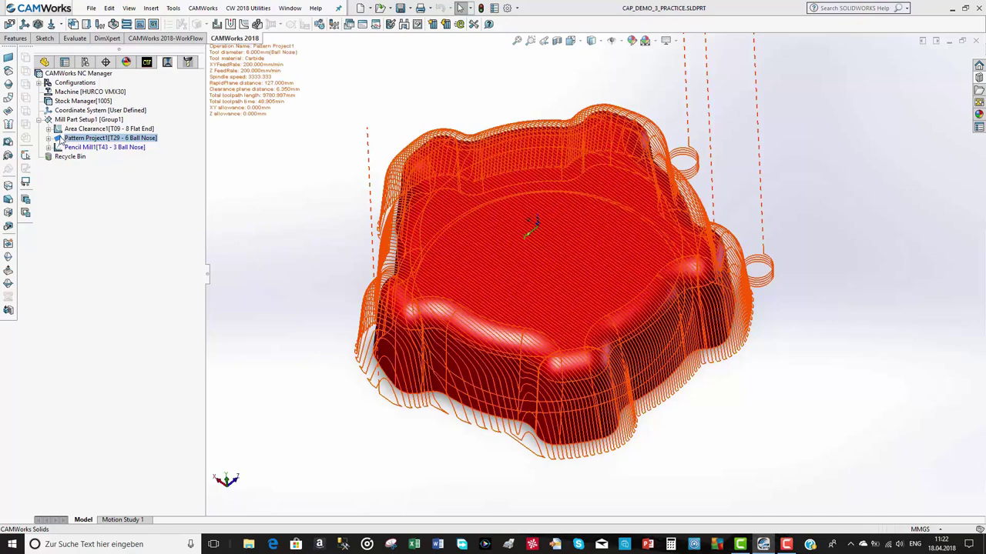
right_click(60, 140)
left_click(77, 143)
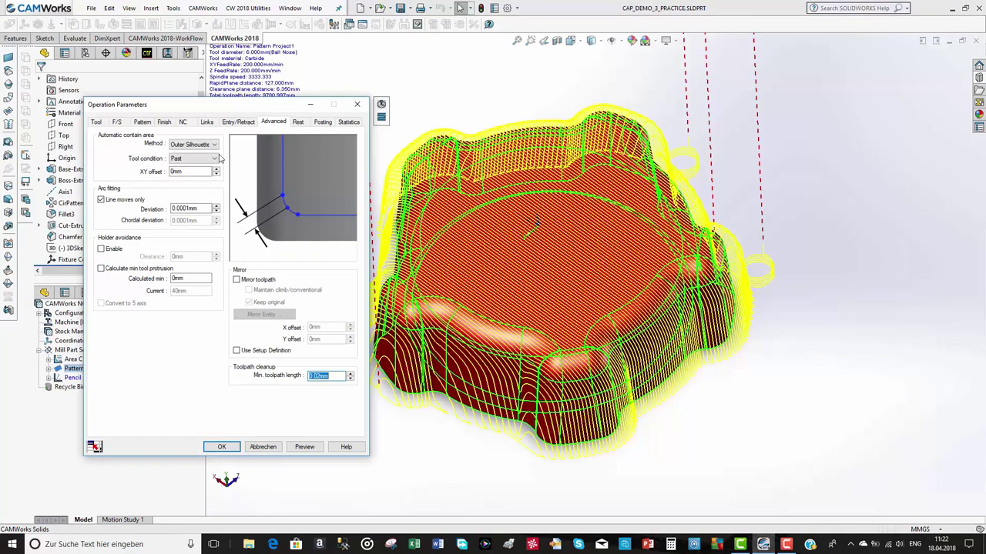
left_click(142, 123)
left_click(189, 145)
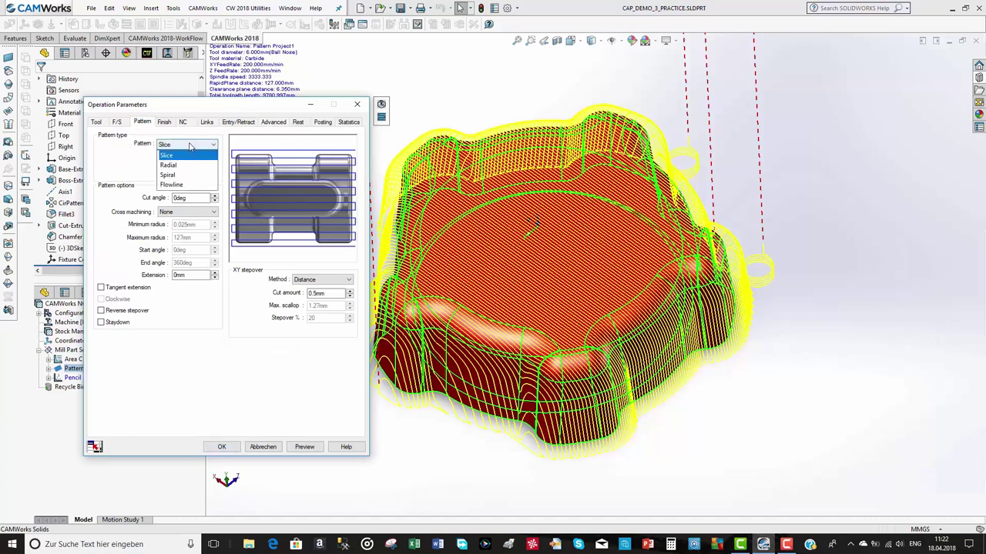
left_click(177, 186)
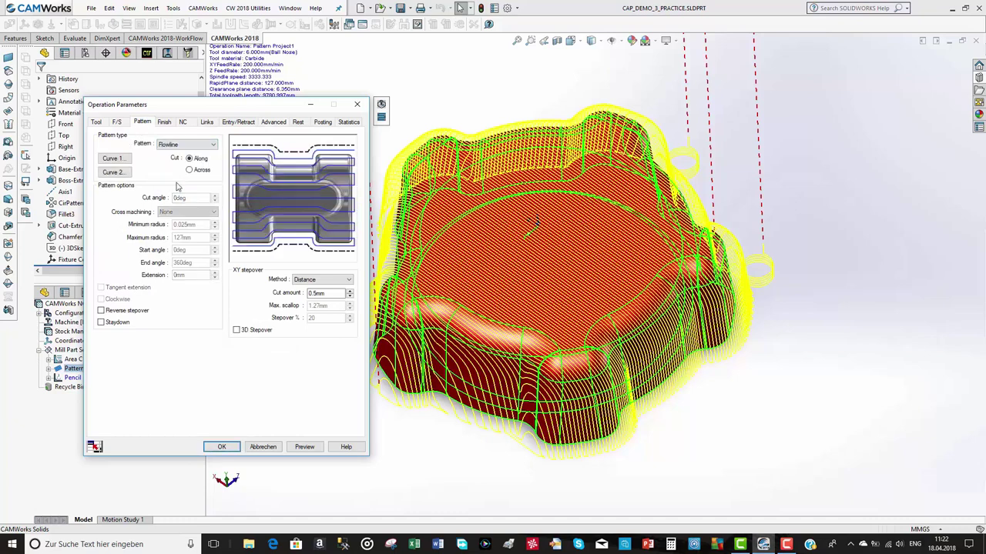
left_click(117, 164)
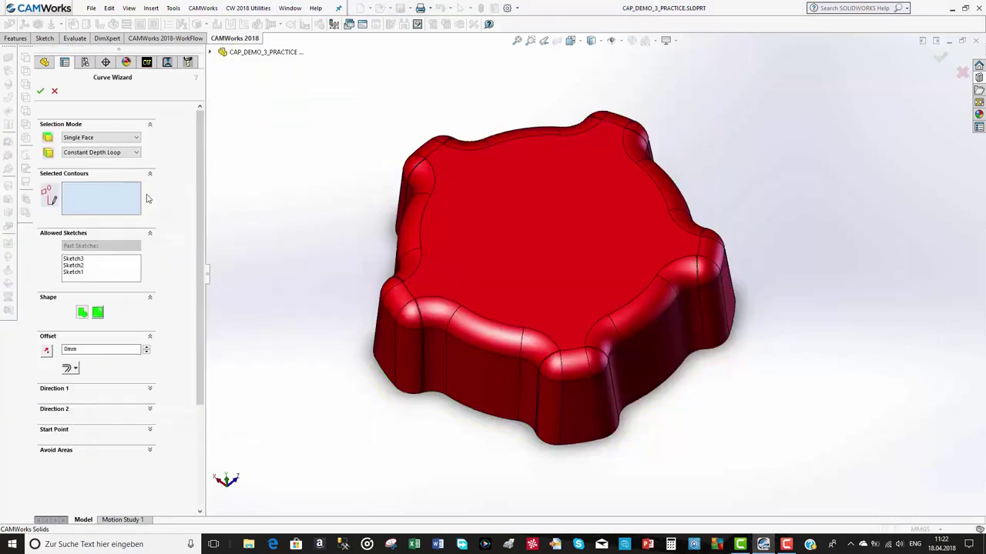
left_click(432, 285)
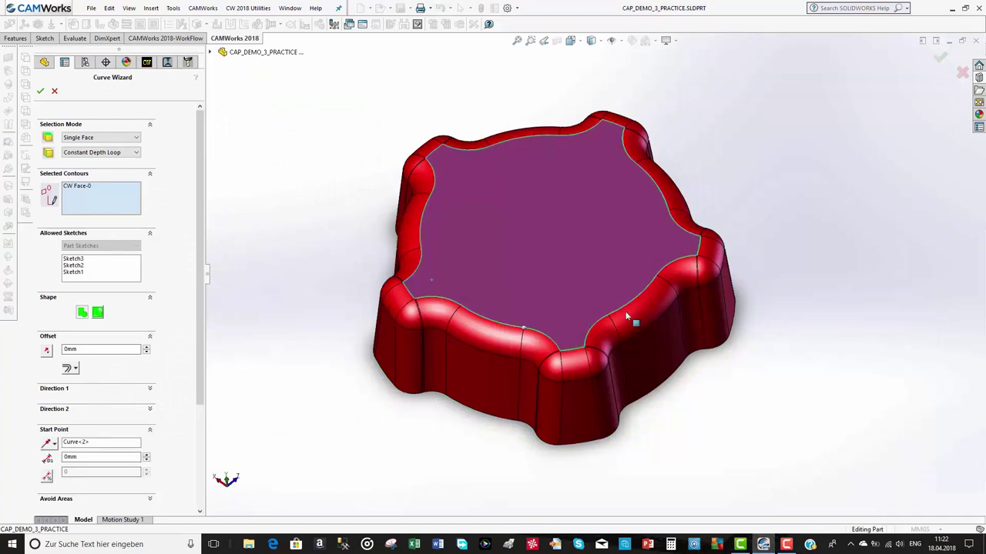
left_click(41, 92)
Define the second flowline curve from the cap's bottom outer edge loop with a 3.2 mm offset, and apply the operation parameters
left_click(111, 172)
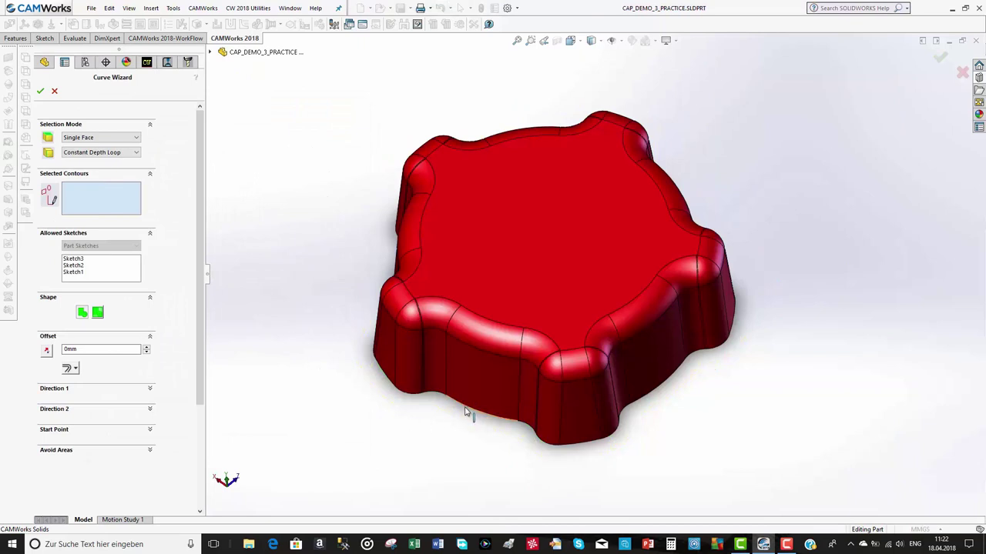
left_click(465, 413)
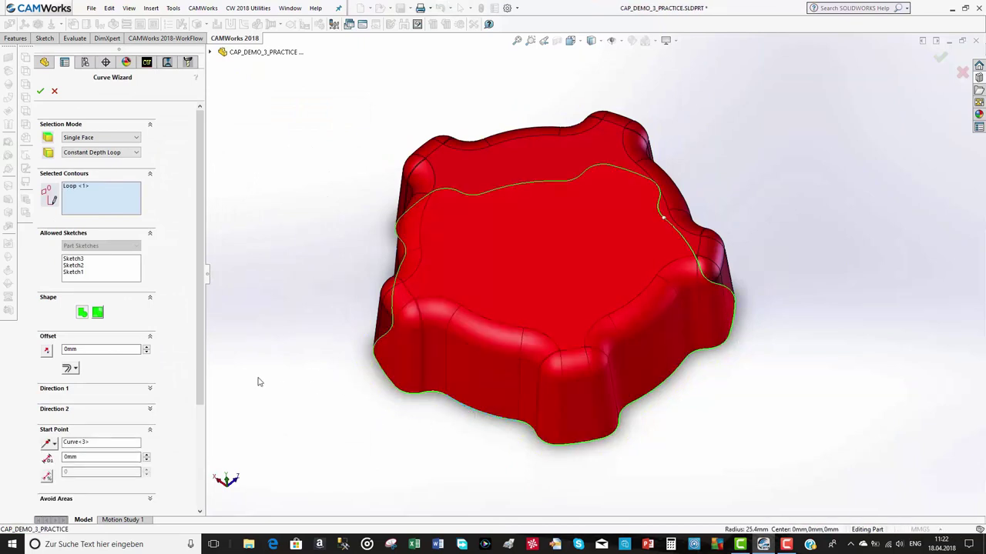
left_click_drag(80, 350, 56, 351)
type("3.2")
key("Tab")
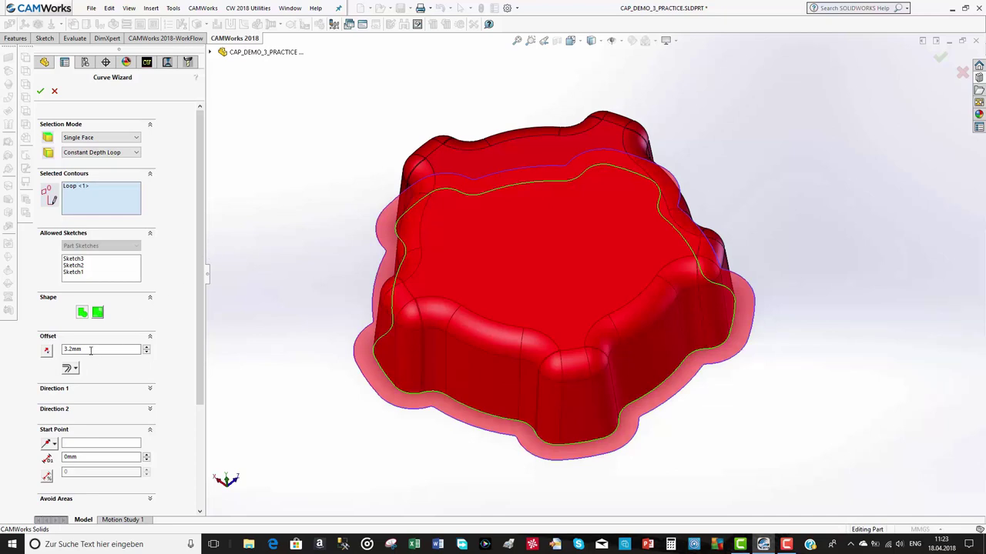
left_click(41, 93)
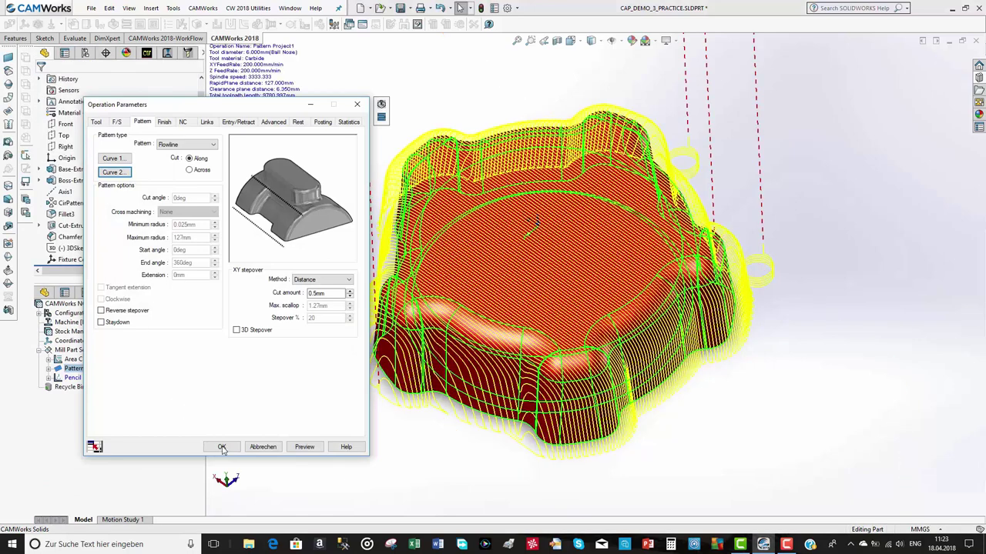
left_click(221, 447)
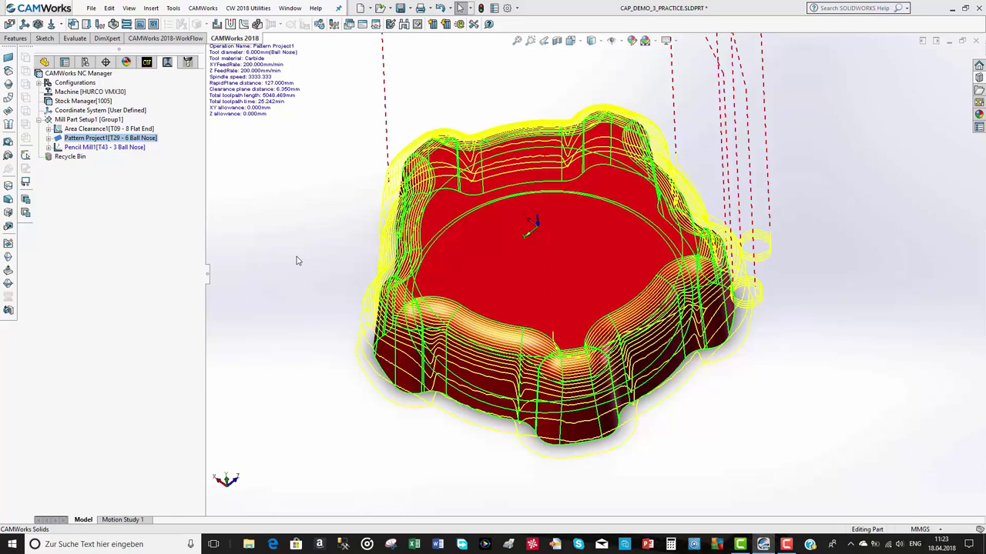
Enable 3D stepover for the operation's flowline pattern and recalculate the toolpath
left_click(65, 141)
right_click(65, 140)
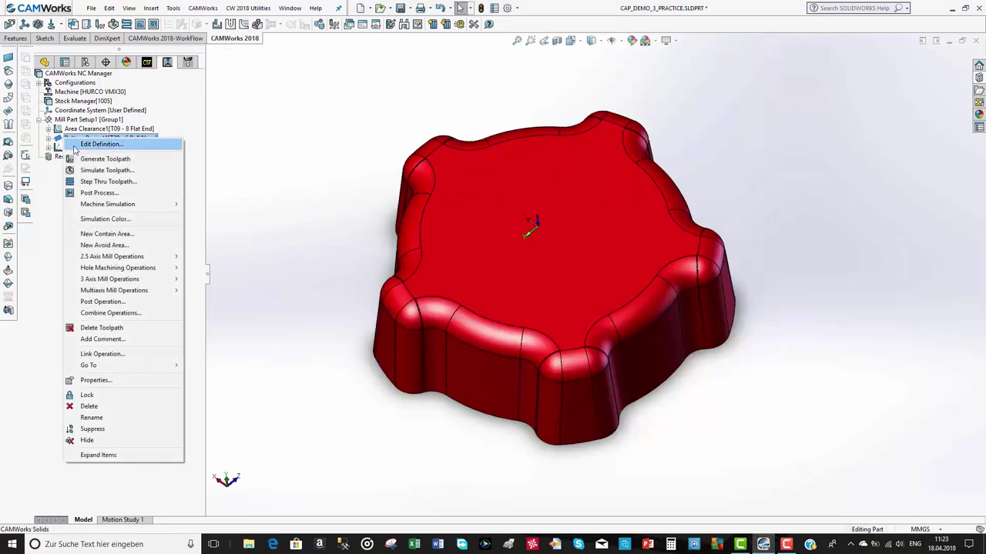
left_click(75, 149)
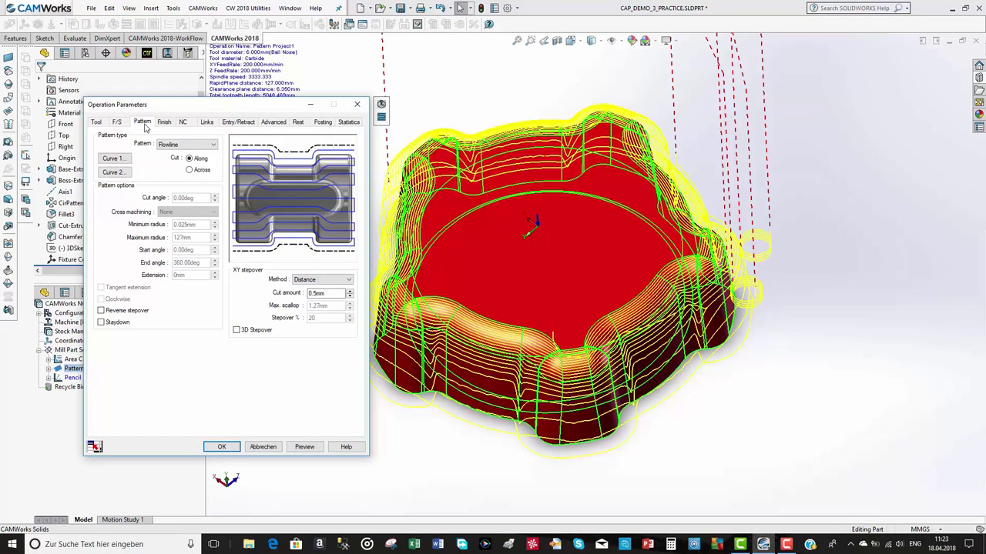
left_click(163, 123)
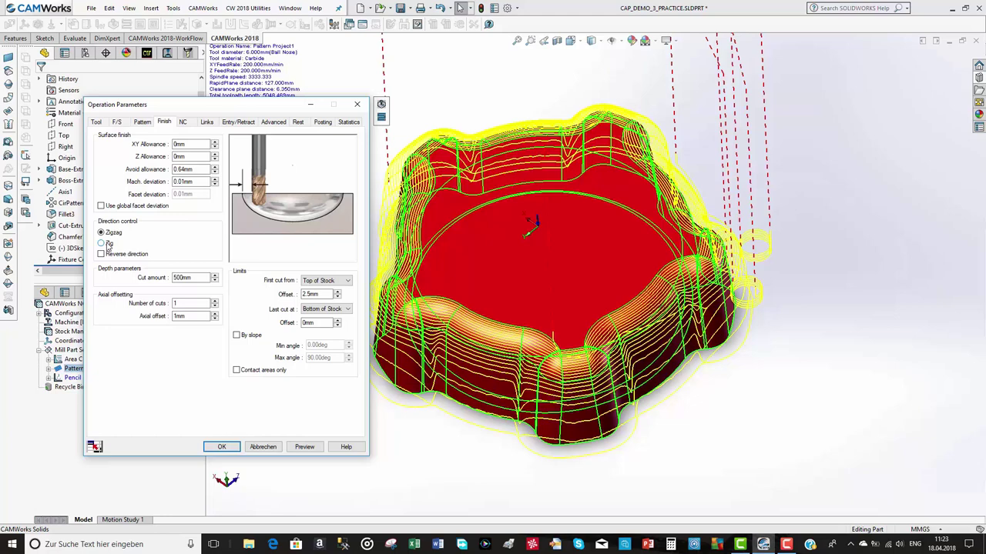
mouse_move(108, 245)
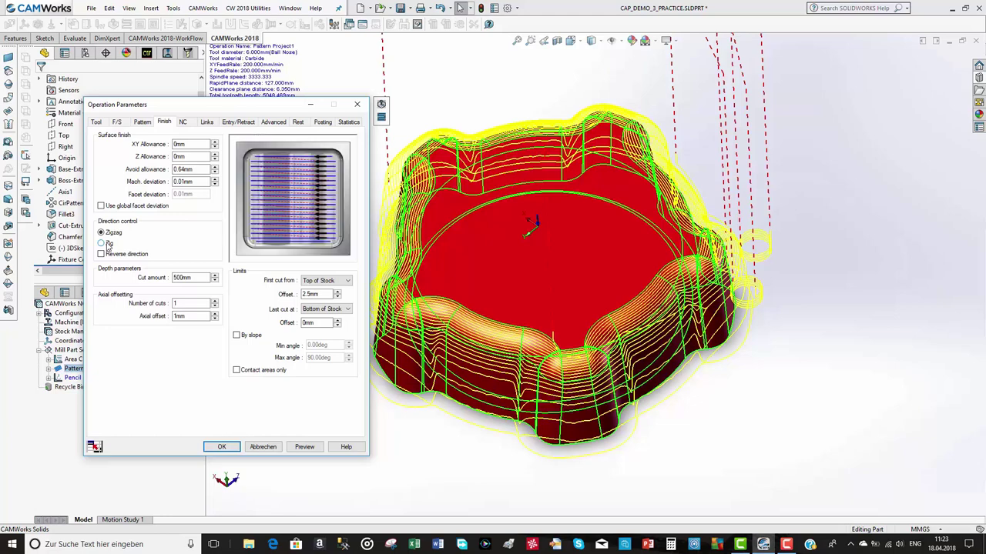
left_click(142, 123)
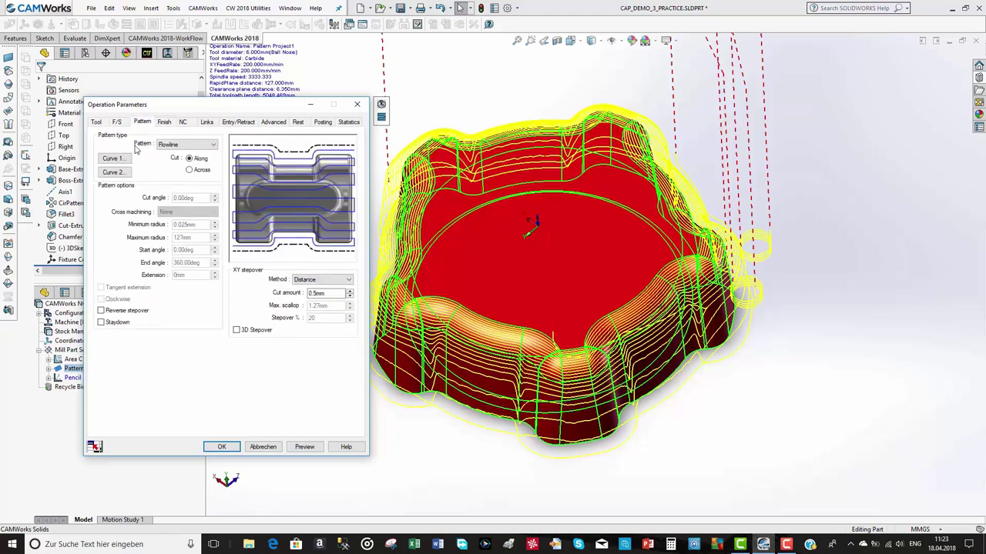
left_click(237, 332)
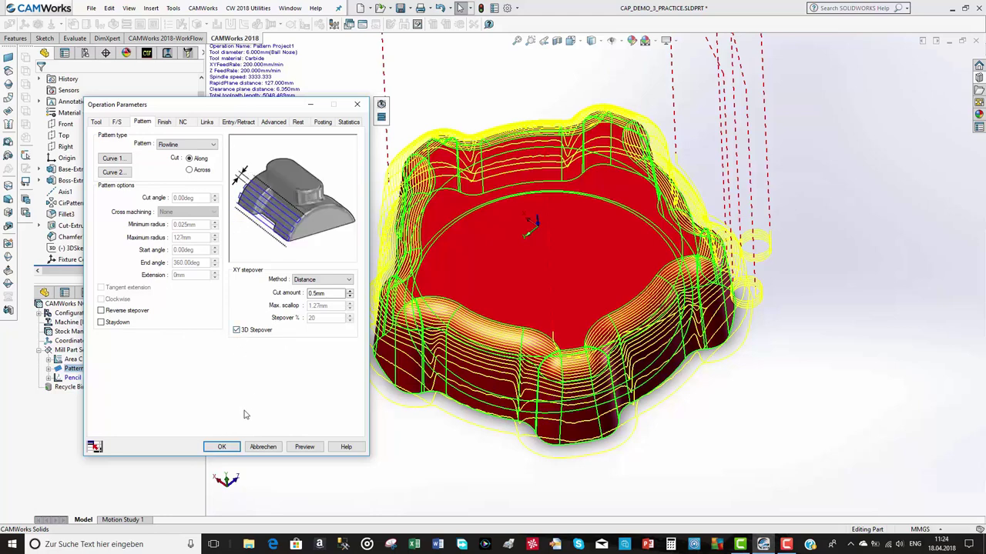
left_click(222, 447)
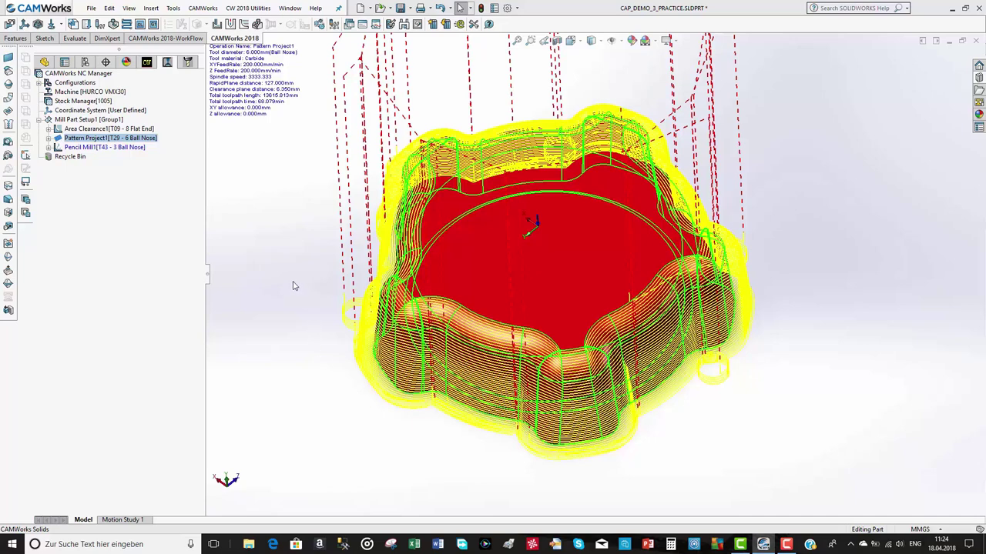
Open the Pattern Project operation's parameters and review its flowline pattern and 3D stepover settings
right_click(101, 141)
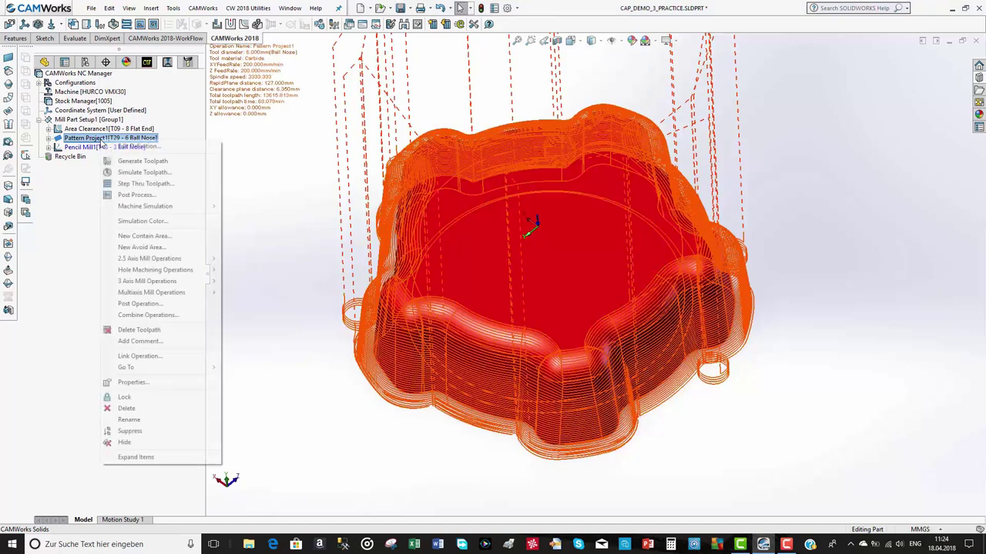
left_click(112, 146)
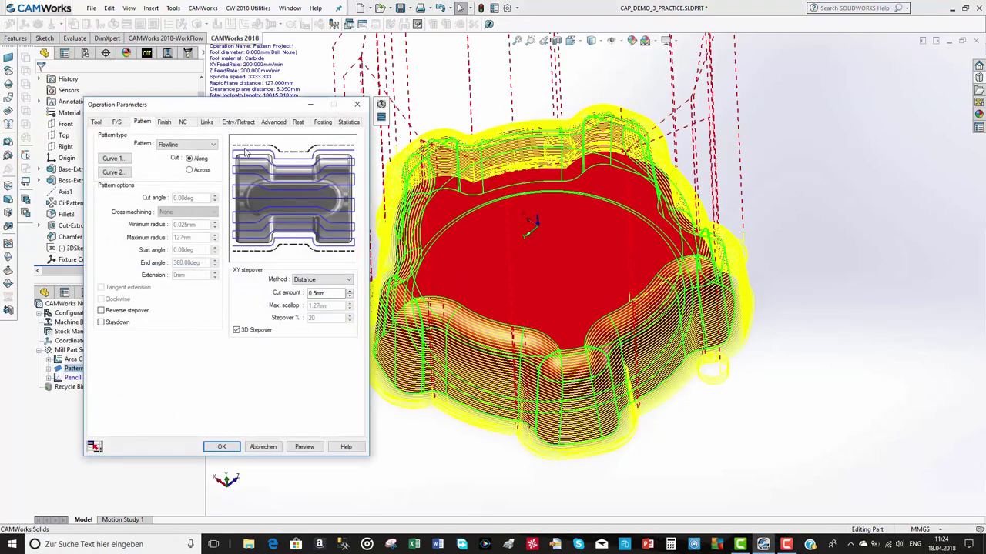
left_click_drag(259, 107, 206, 105)
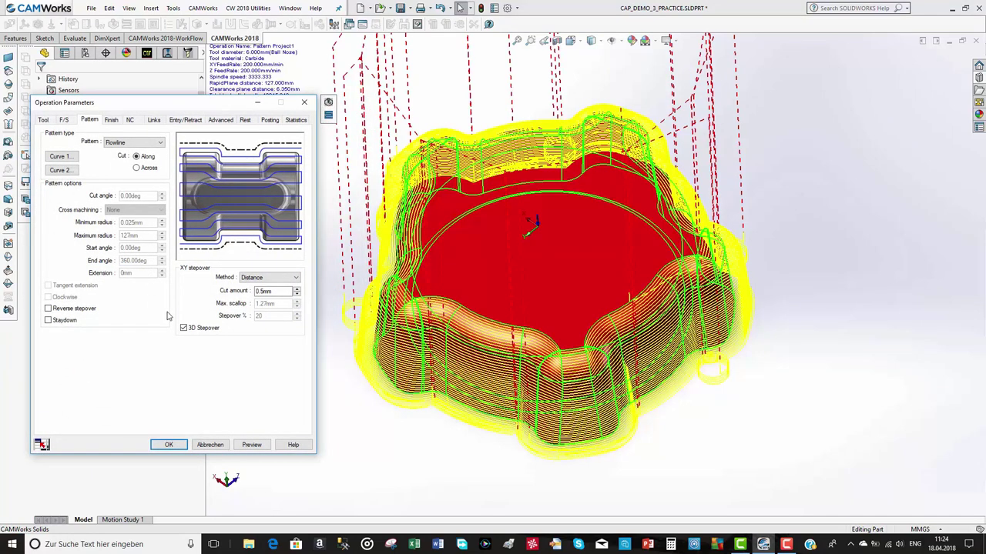
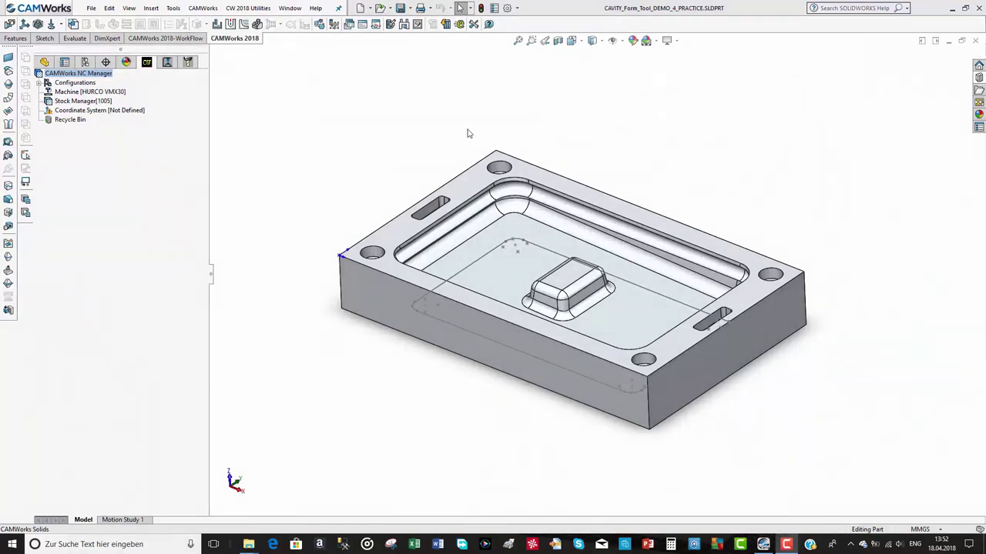
Create a mill part setup on the cavity part, using its top face as the setup direction
middle_click_drag(444, 121, 198, 132)
right_click(77, 111)
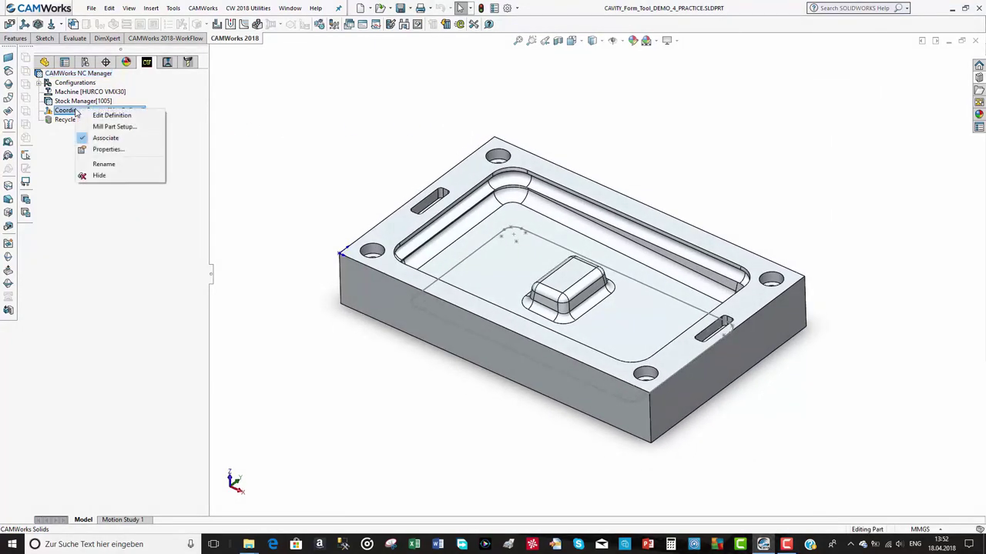
left_click(108, 126)
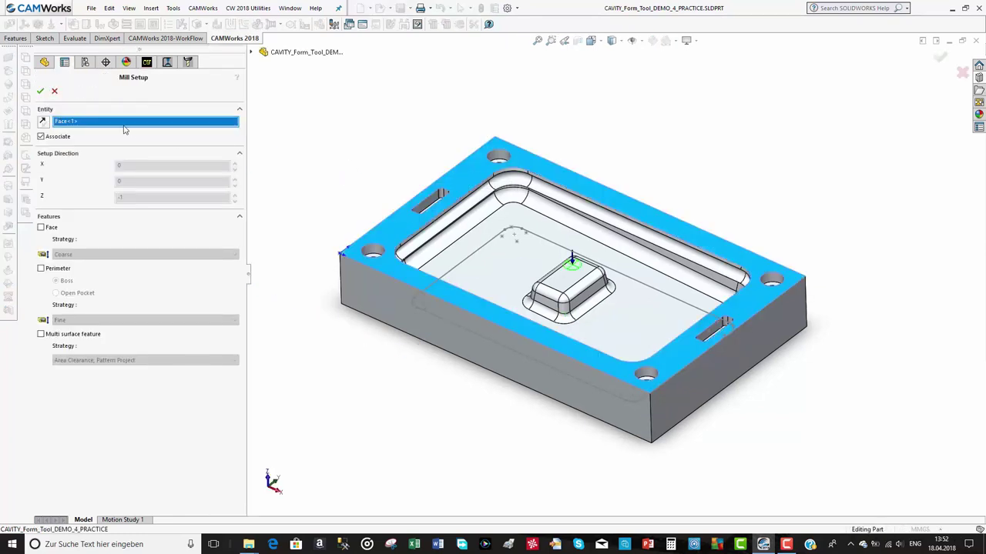
left_click(40, 91)
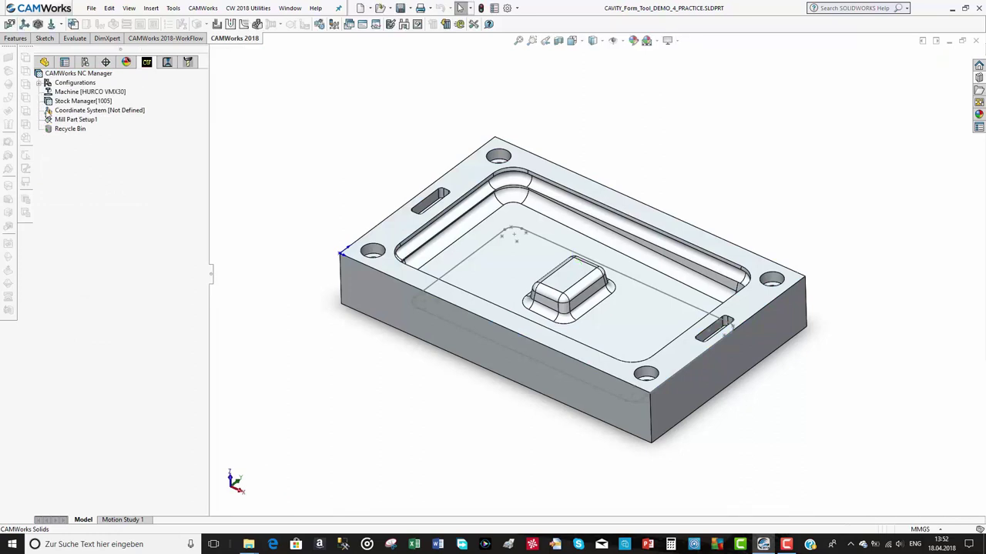
Create a multi surface feature from all faces with the Area Clearance, Constant Stepover strategy and generate its operation plan
right_click(62, 121)
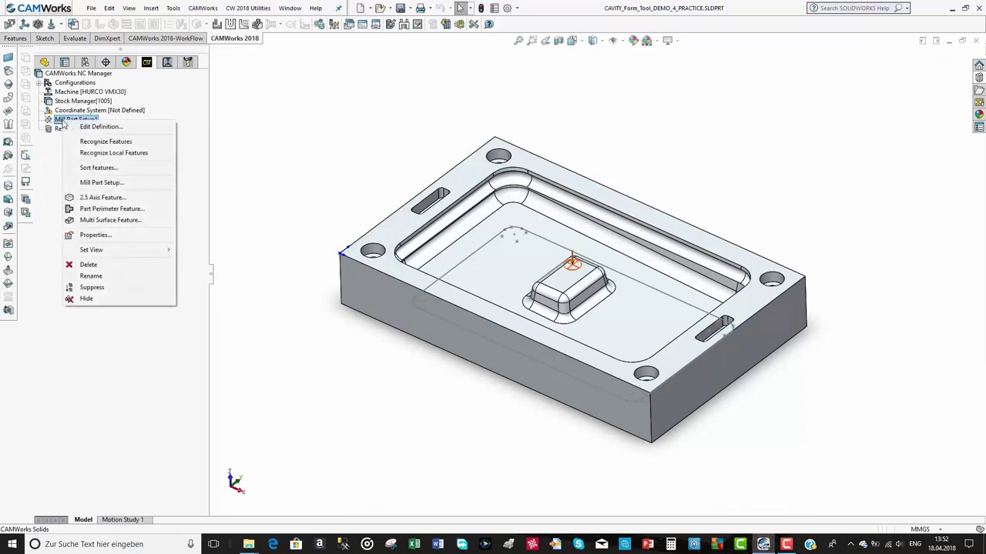
left_click(98, 222)
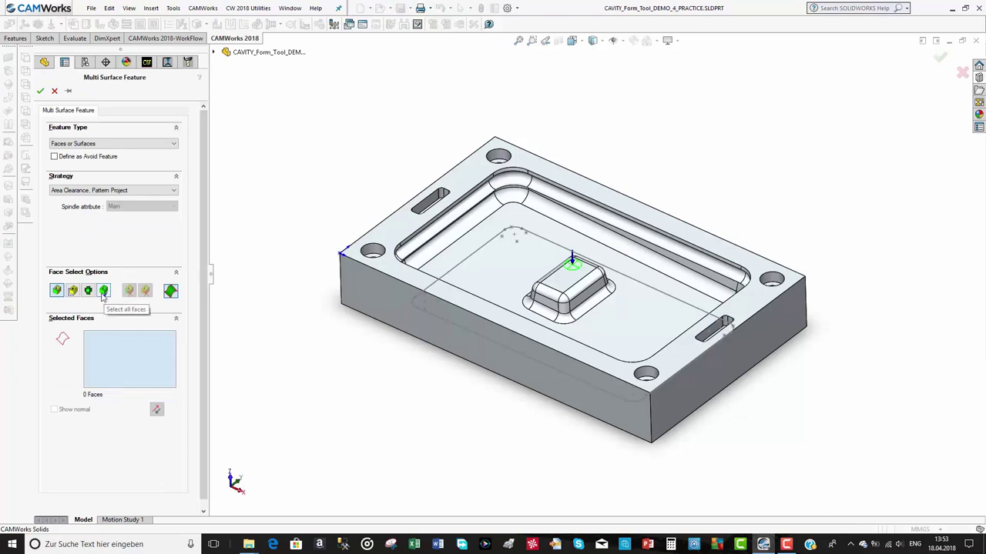
left_click(103, 296)
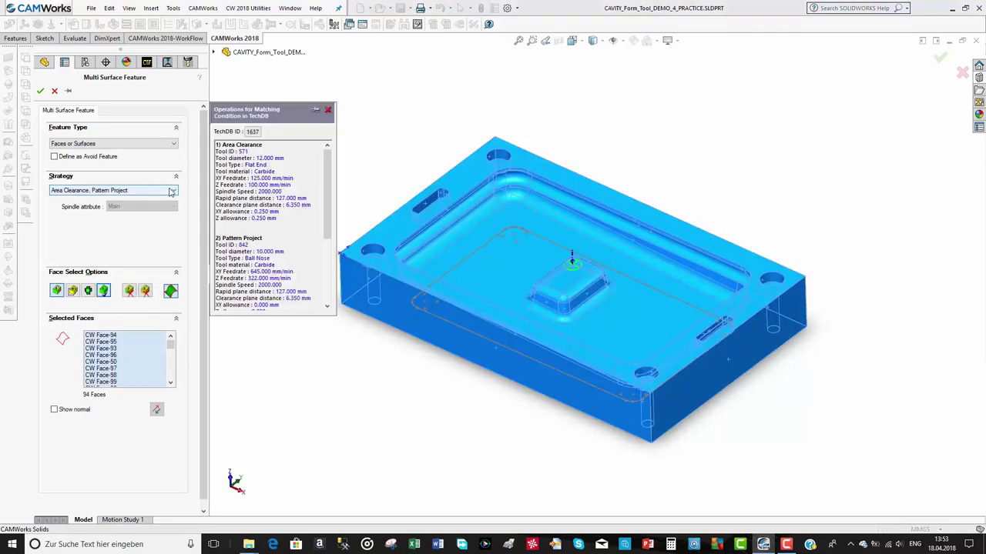
left_click(170, 192)
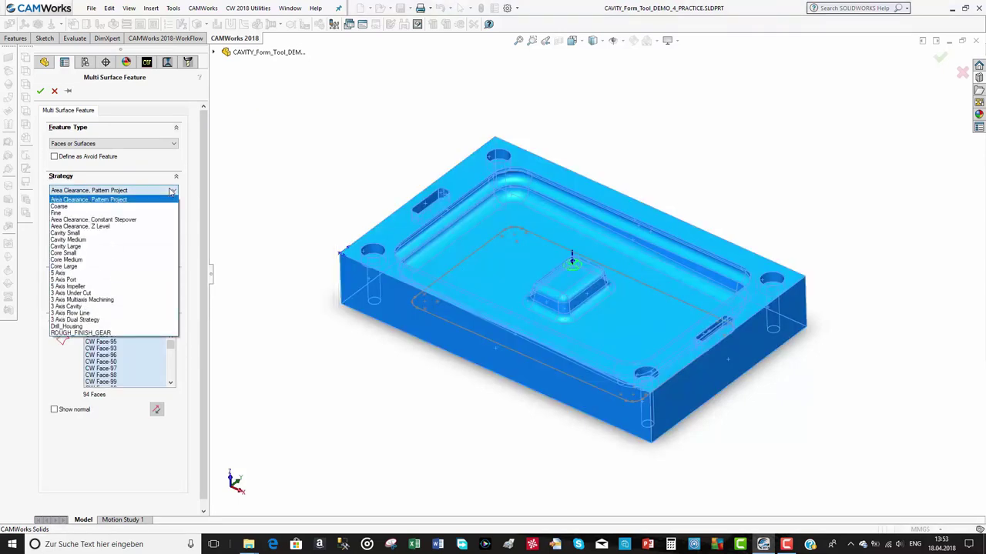
left_click(129, 221)
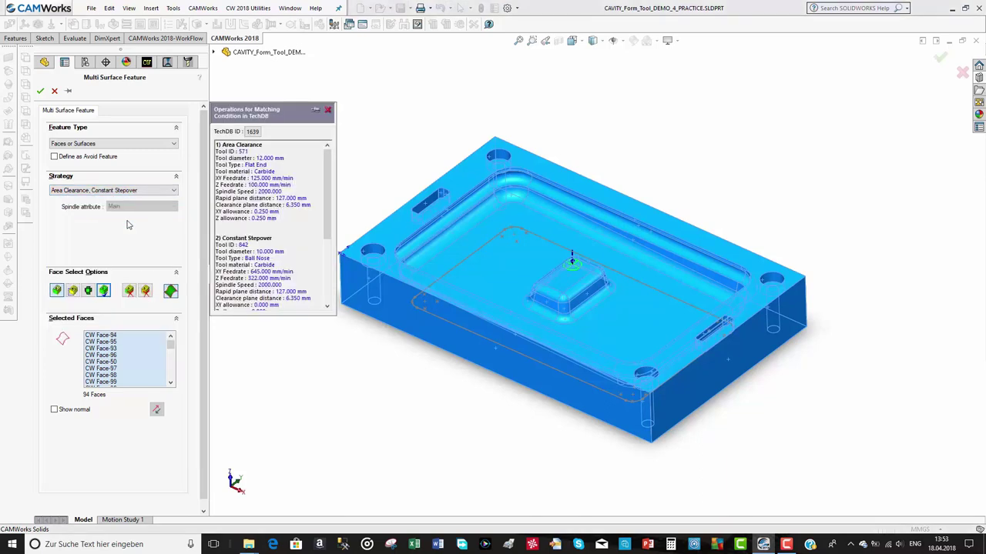
left_click(40, 91)
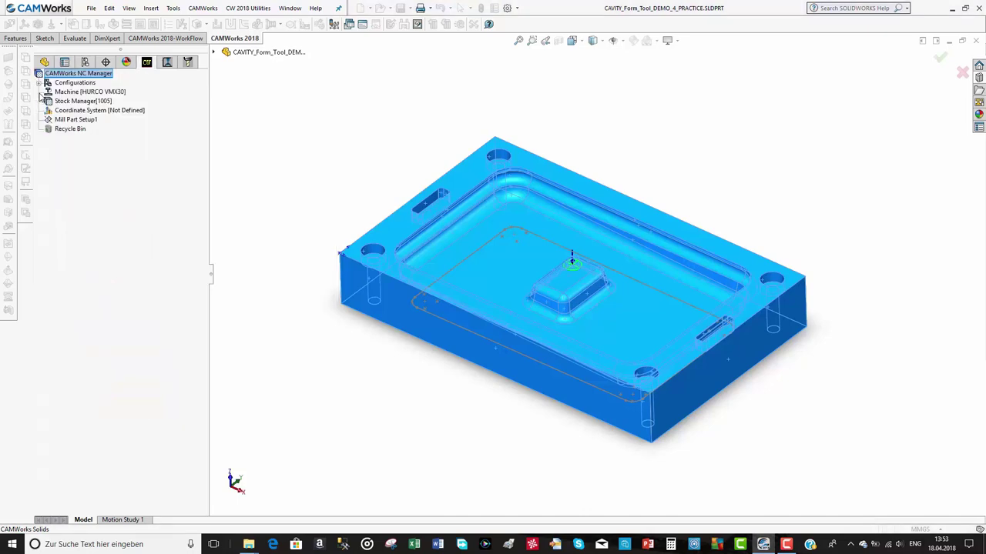
right_click(103, 129)
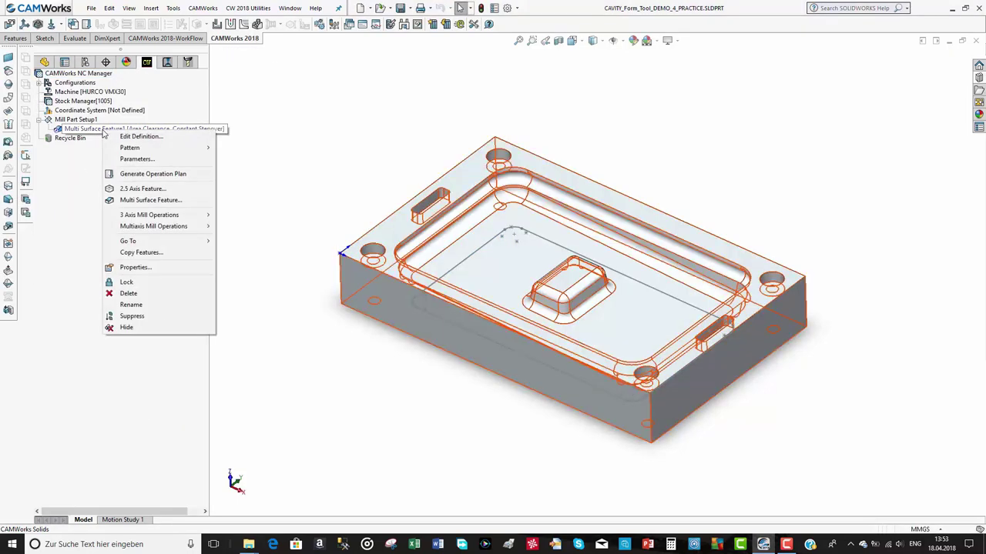
left_click(152, 174)
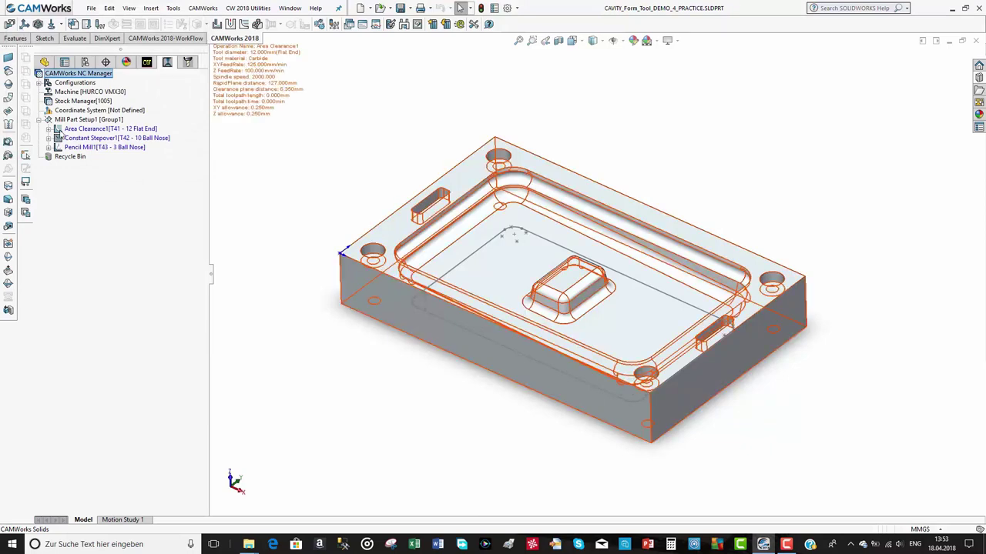
Change the Area Clearance operation's pattern type to VoluMill
left_click(64, 129)
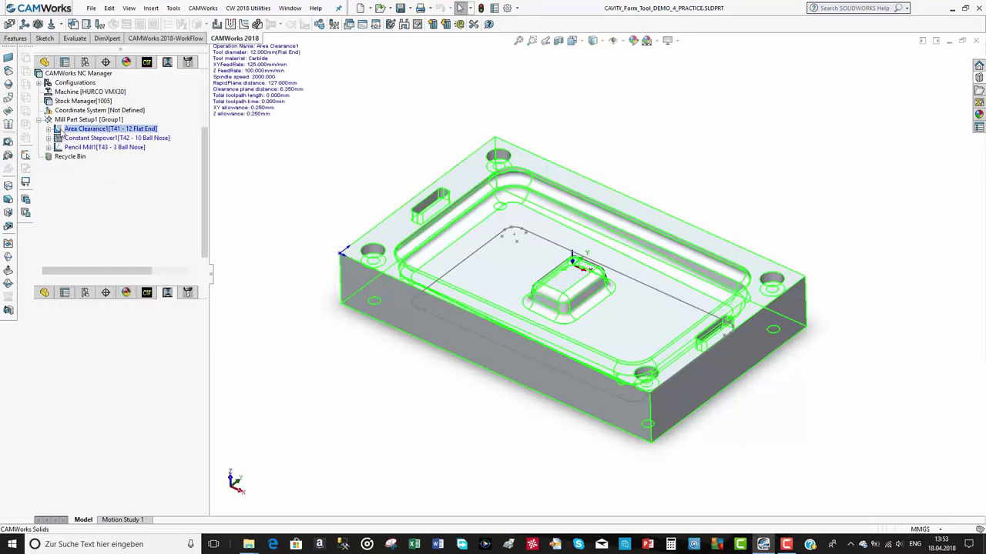
double_click(63, 129)
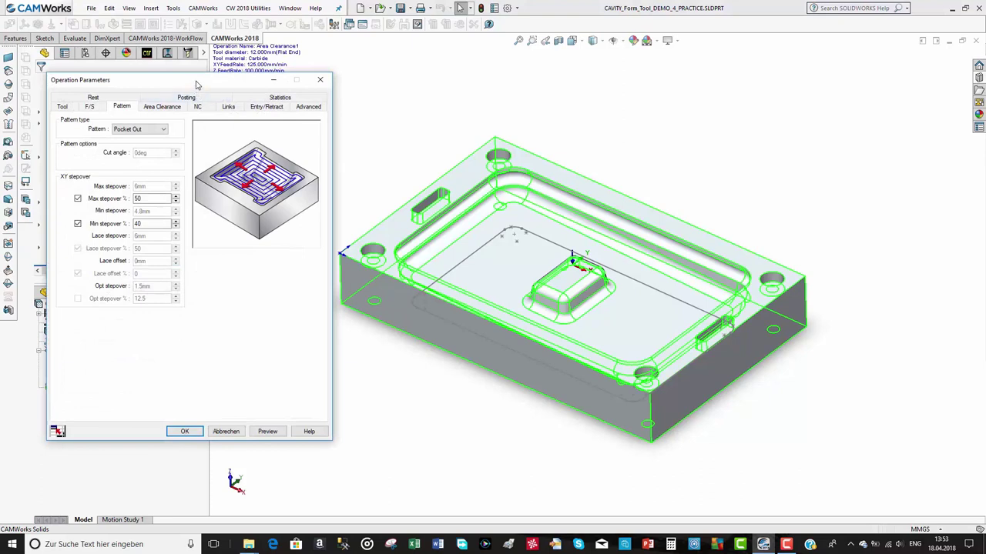
left_click_drag(196, 85, 251, 105)
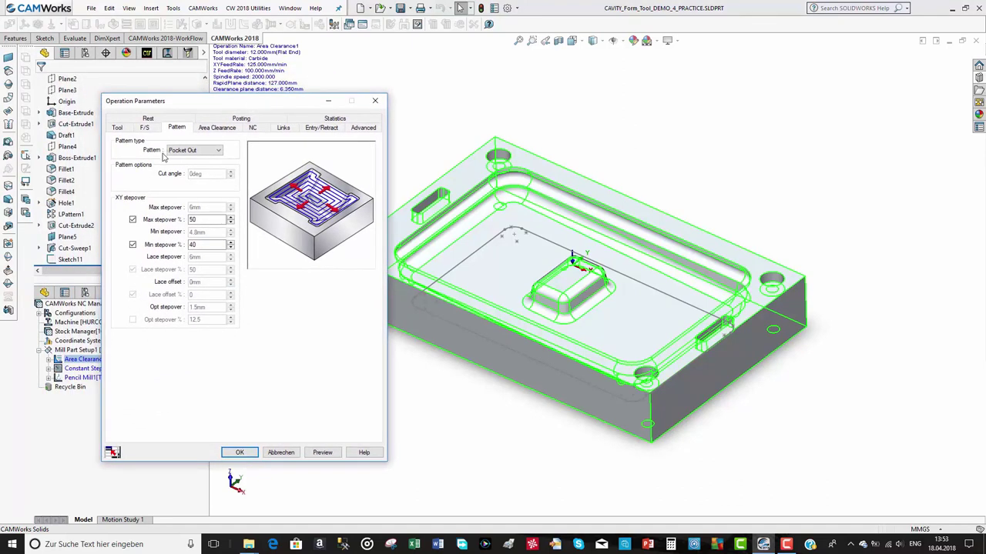
left_click(216, 151)
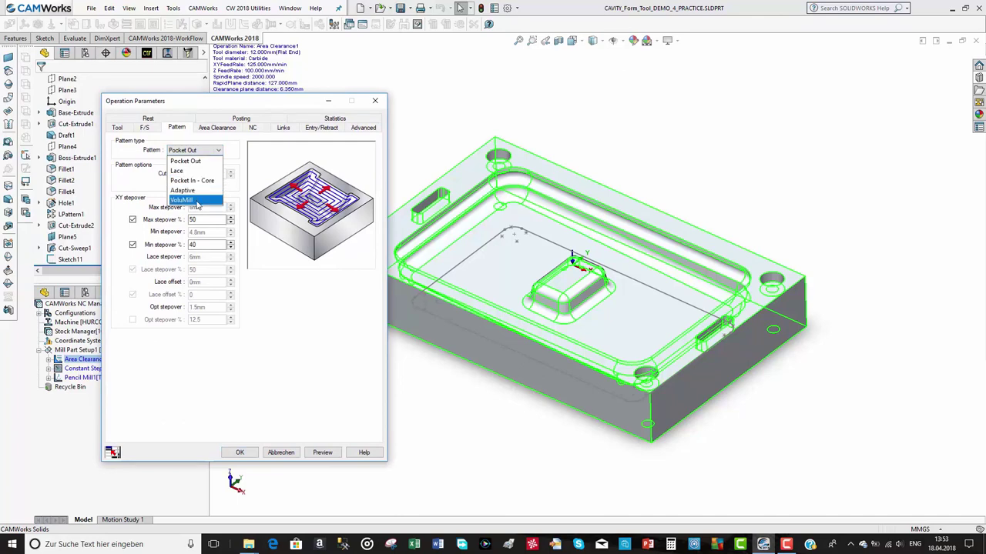
left_click(183, 201)
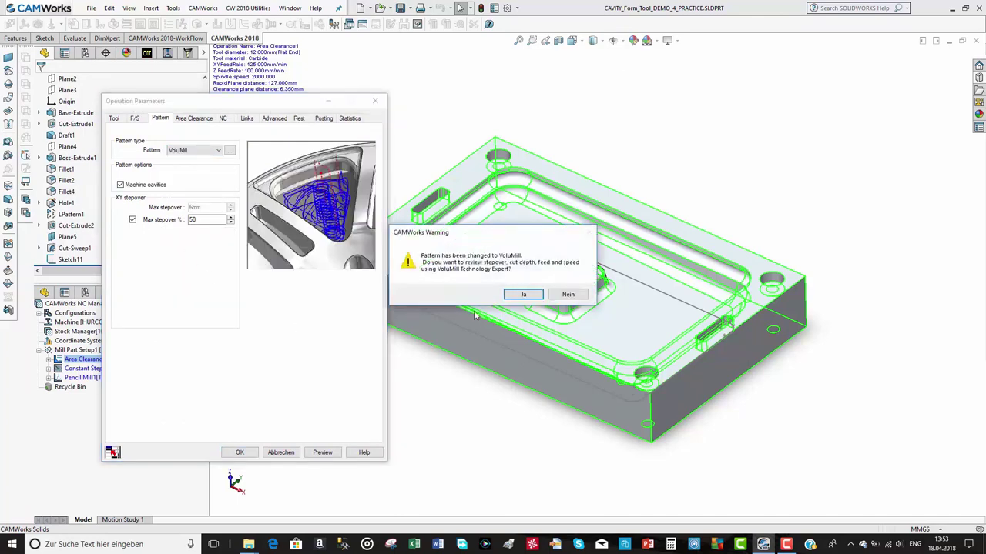
Review the cutting conditions in the VoluMill Technology Expert and accept its conservative recommendations for alloy steel
left_click(523, 294)
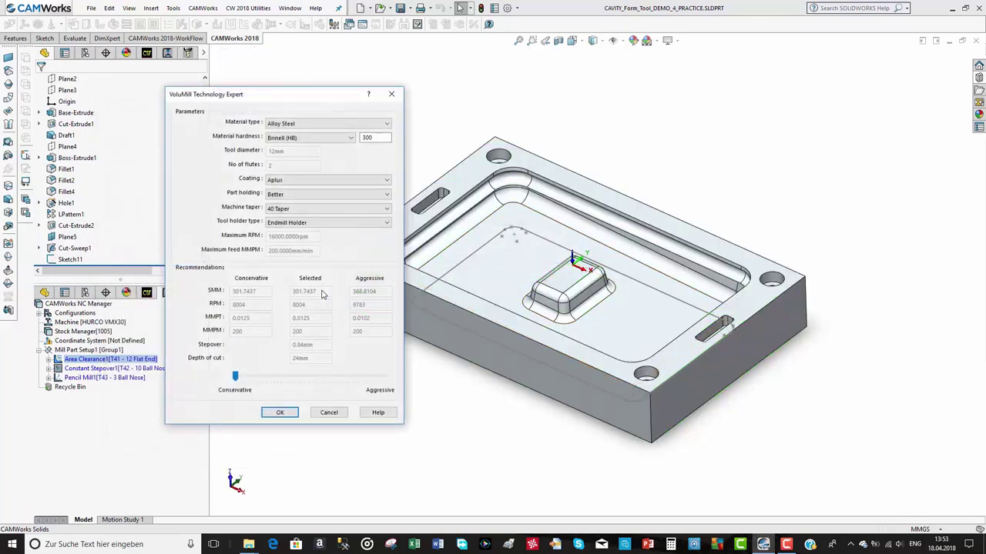
left_click_drag(296, 96, 321, 107)
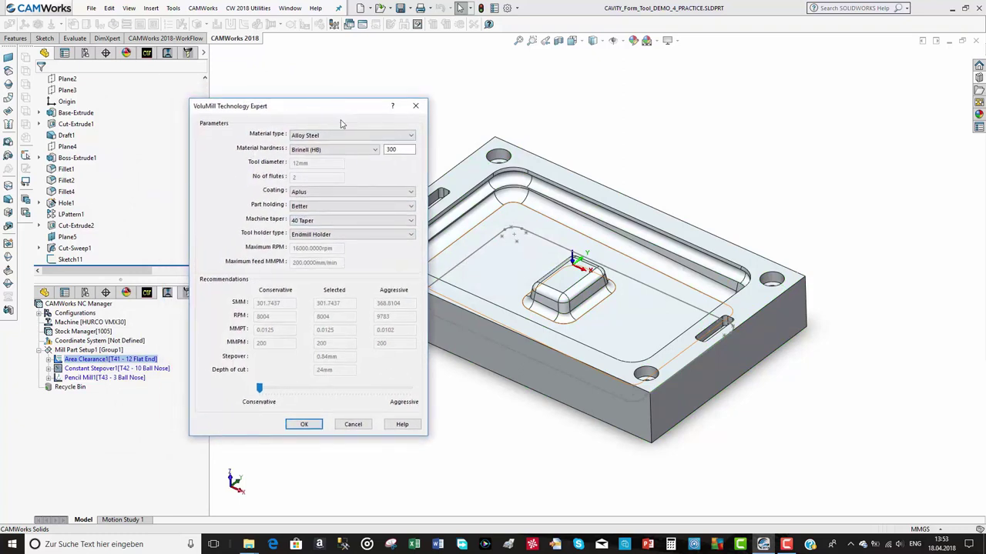
double_click(398, 149)
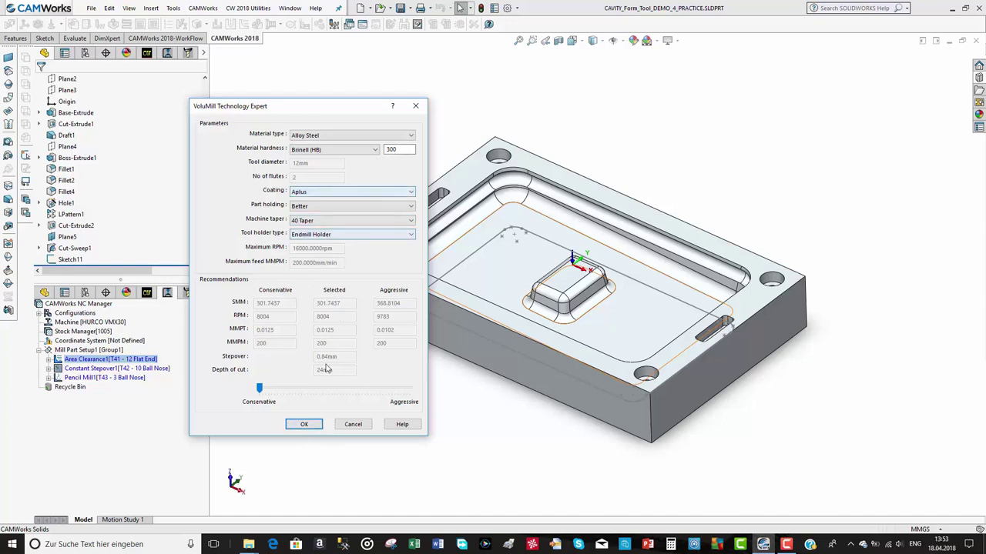
left_click(306, 424)
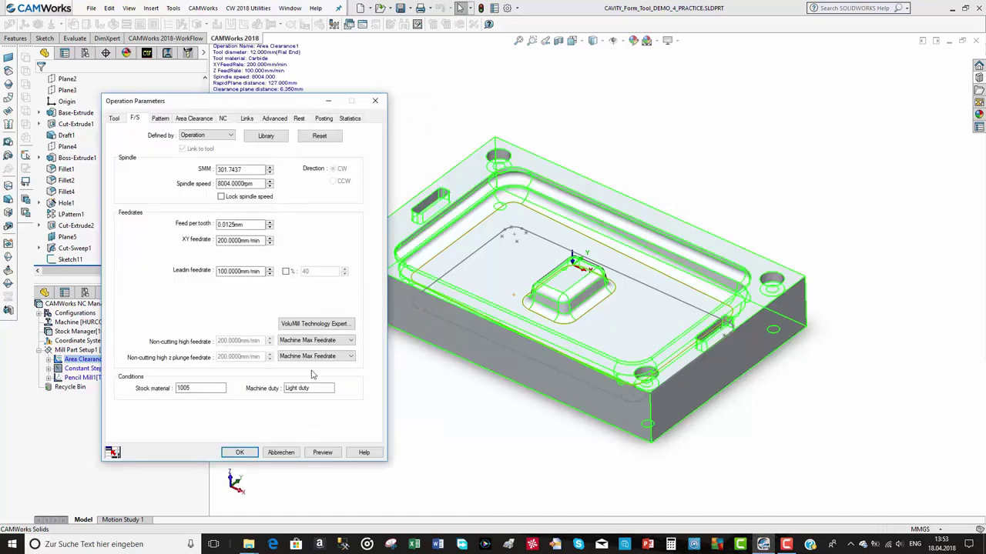
Switch the VoluMill pattern's Machine cavities option off and back on to compare the two modes
left_click(160, 118)
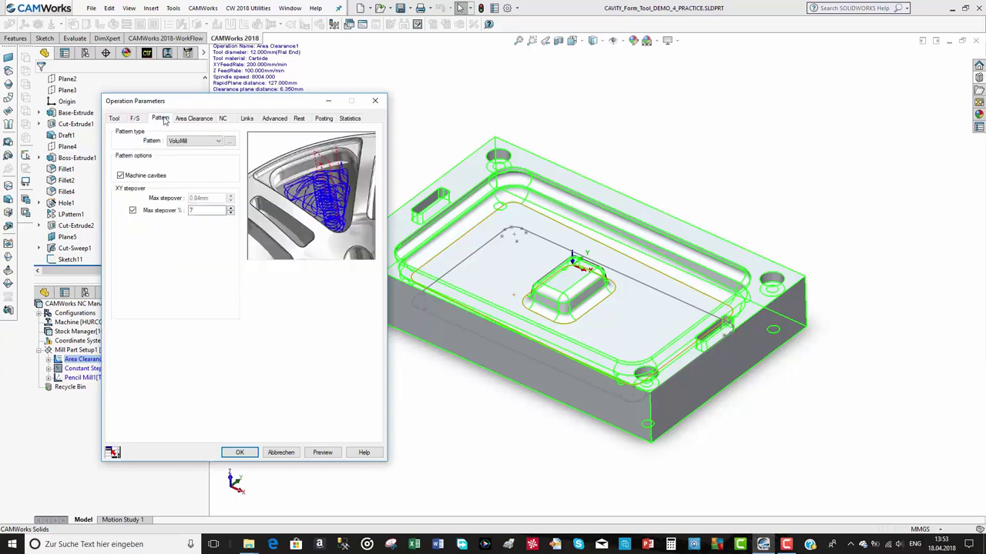
left_click(139, 177)
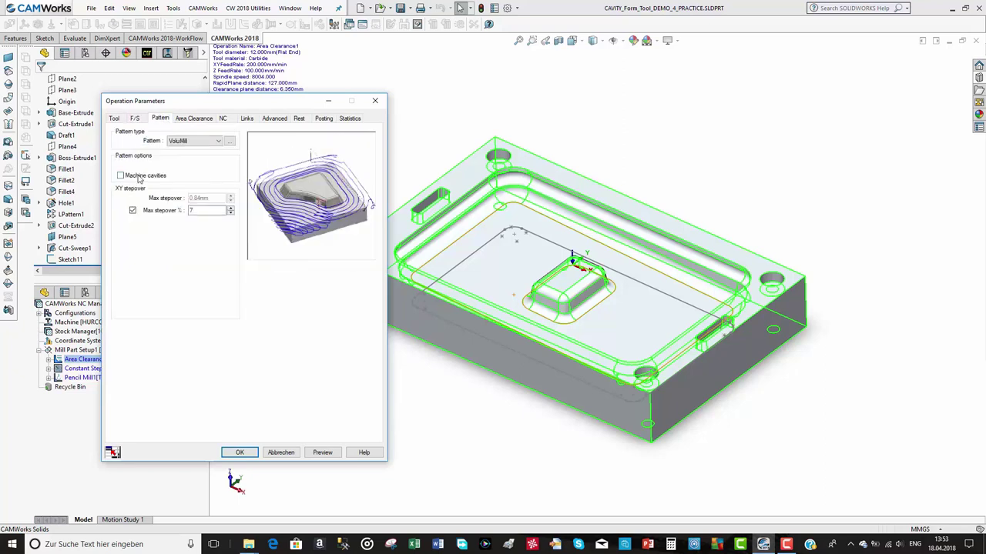
left_click(138, 179)
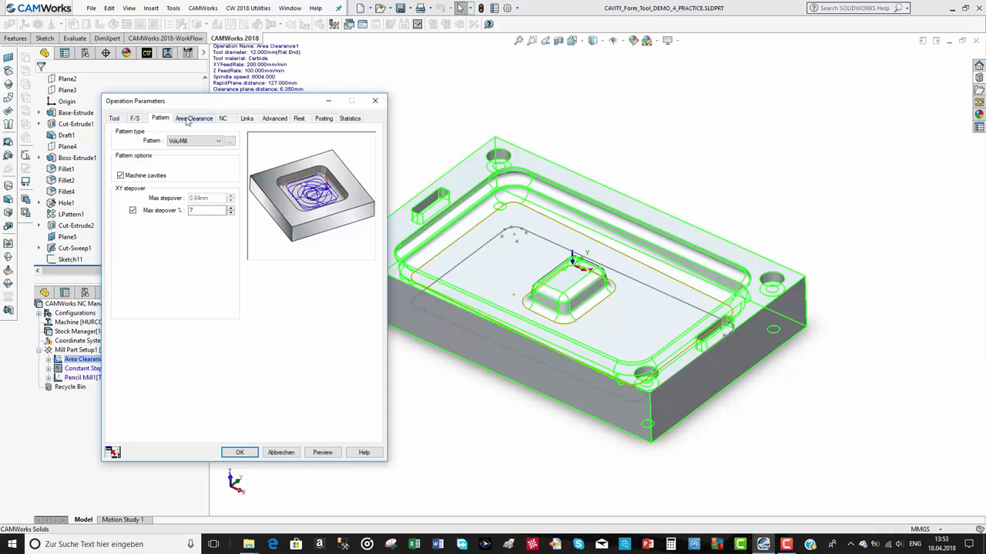
Replace the Area Clearance tool with the 8 mm flat end mill at tool crib station 9, including its holder
left_click(120, 121)
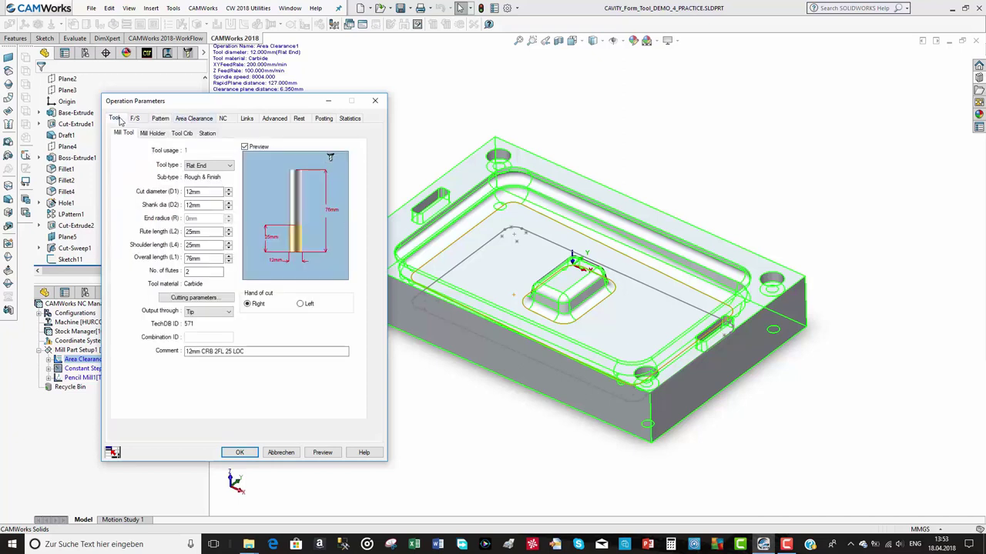
left_click(198, 194)
left_click(182, 134)
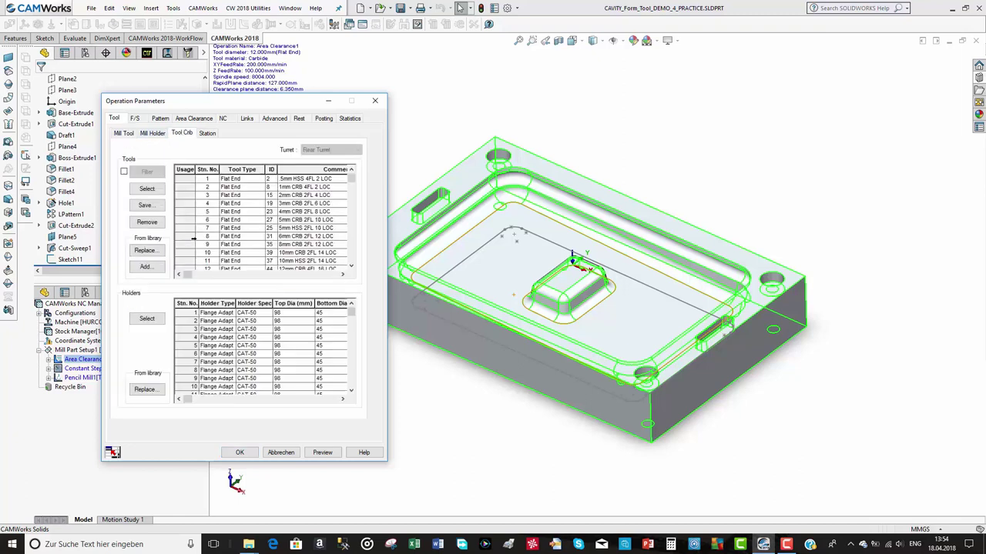
left_click(187, 246)
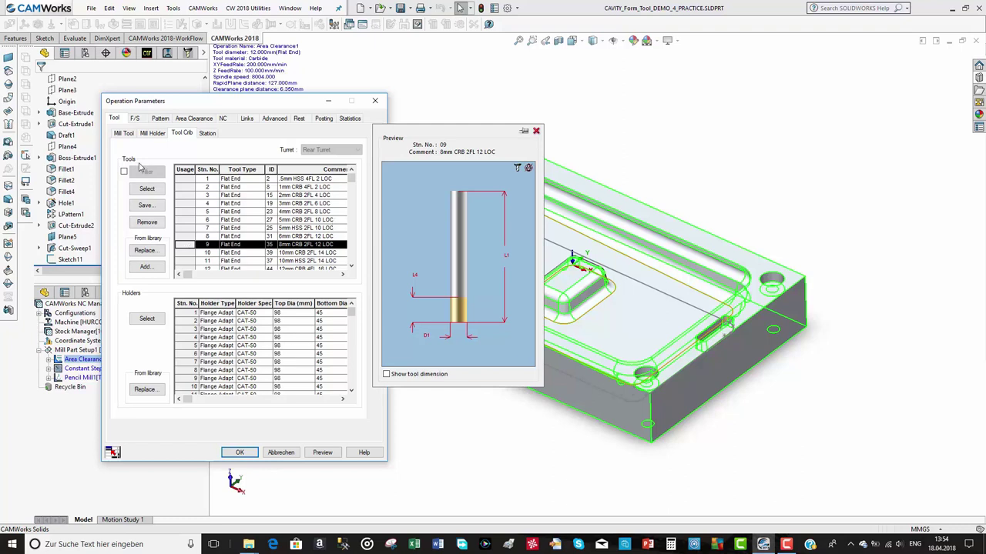
left_click(146, 189)
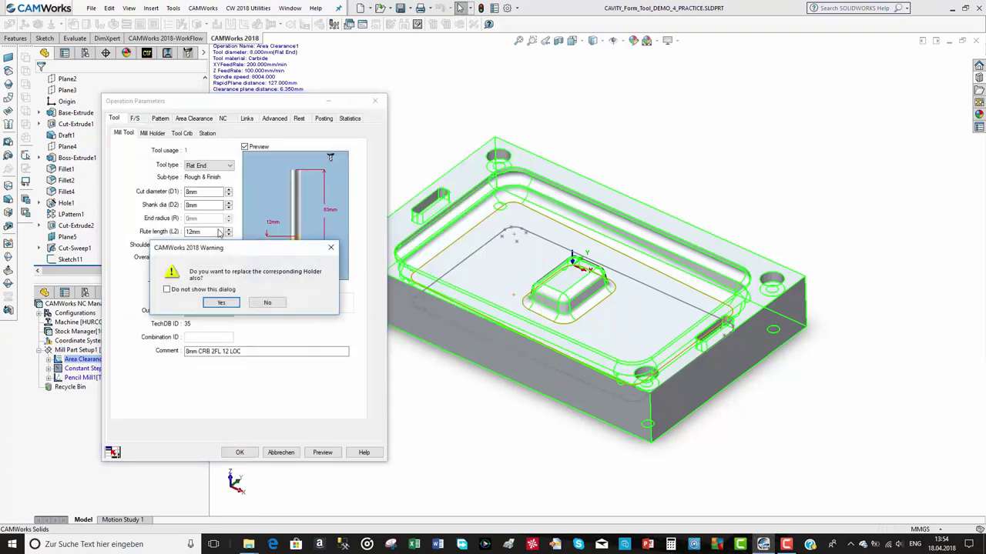
left_click(221, 303)
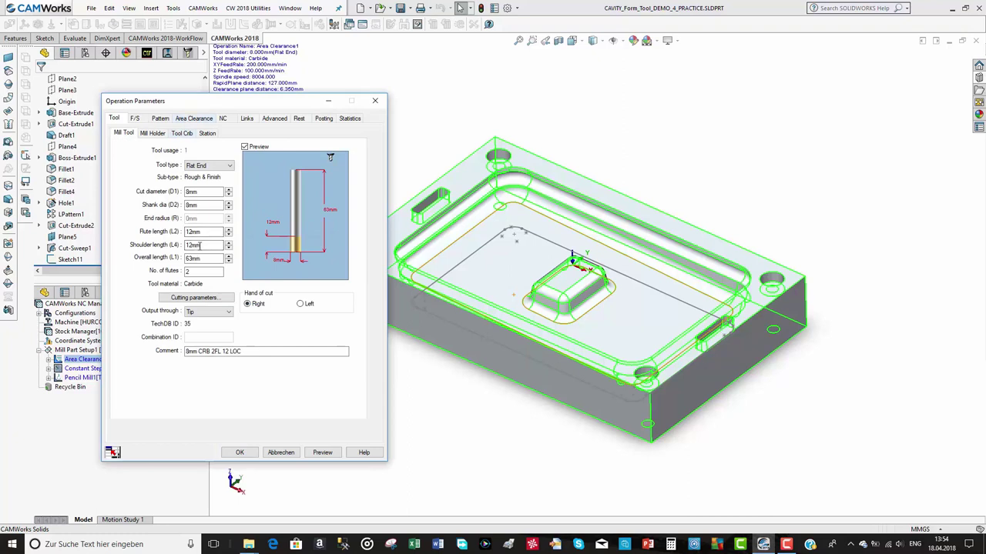
Set the Area Clearance maximum cut amount to 10 mm and cut amount to 1.5 mm, and enable Hit flats
left_click(200, 120)
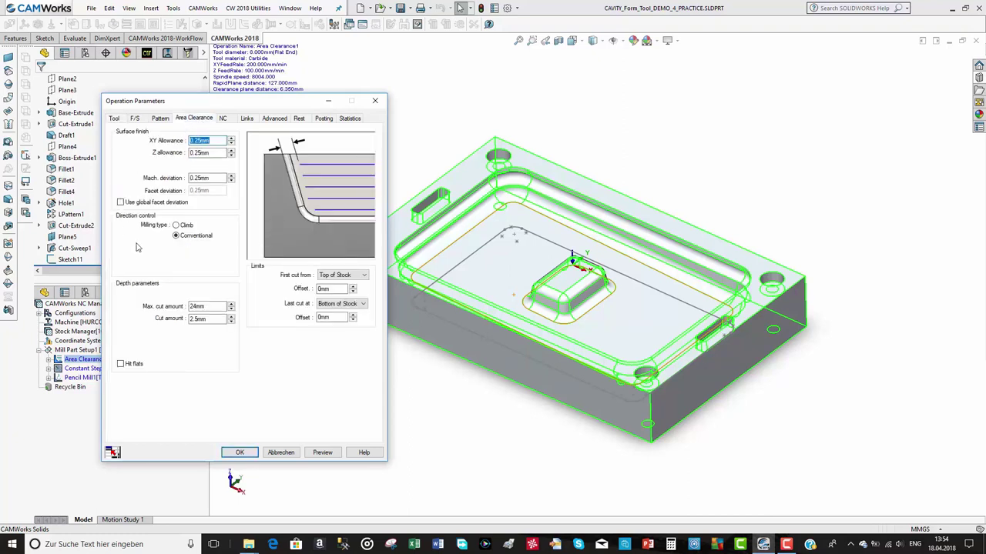
left_click(205, 307)
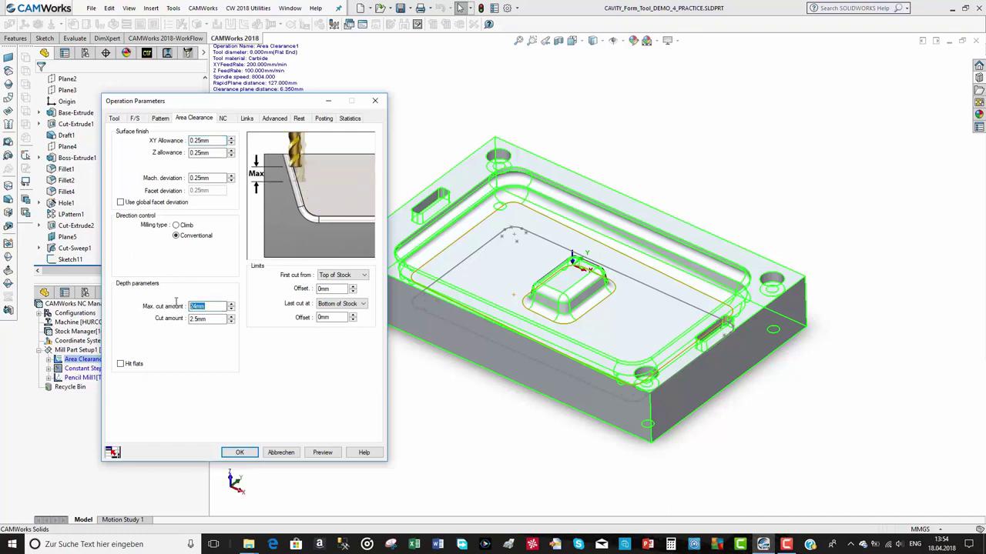
type("10")
left_click(203, 320)
type("1")
double_click(190, 321)
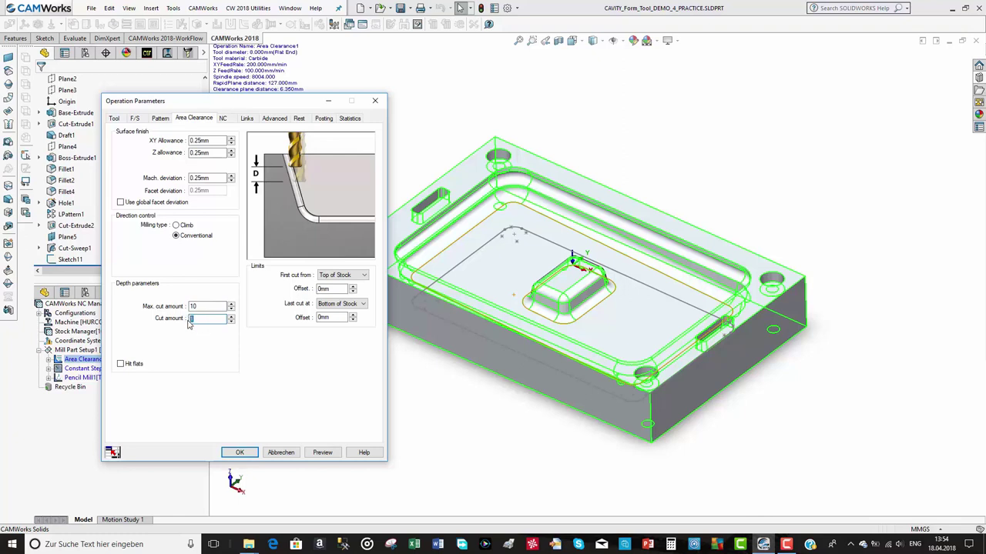
type("1.5")
left_click(121, 364)
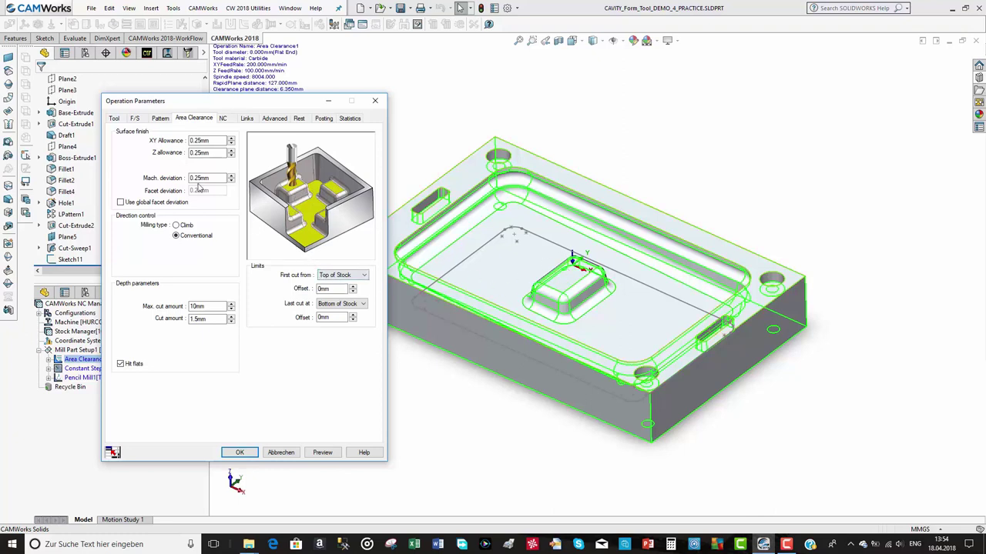
Set the Area Clearance Z allowance to 0.2 mm and the machining deviation to 0.1 mm, keeping Hit flats enabled
left_click_drag(218, 154, 178, 158)
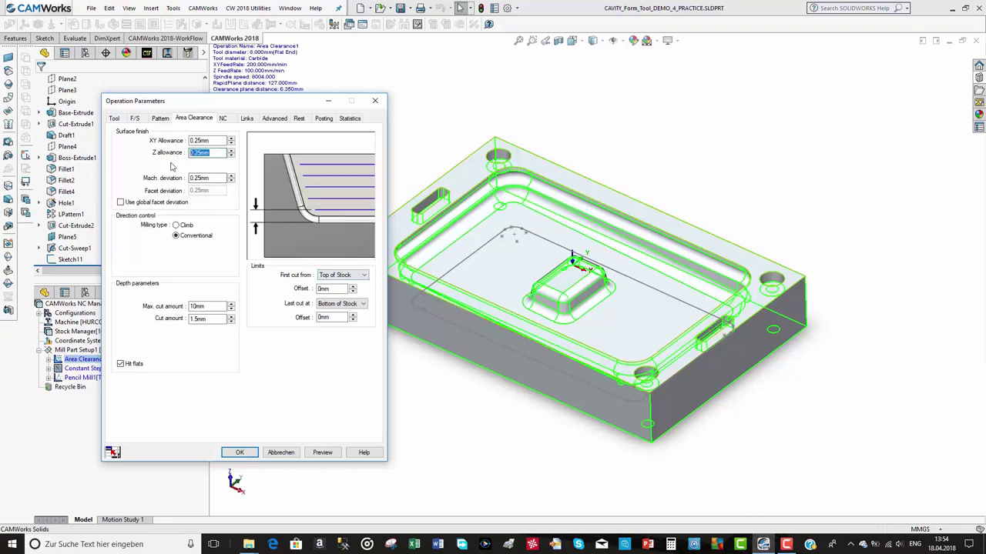
key("BackSpace")
type("2")
left_click(120, 364)
left_click(120, 365)
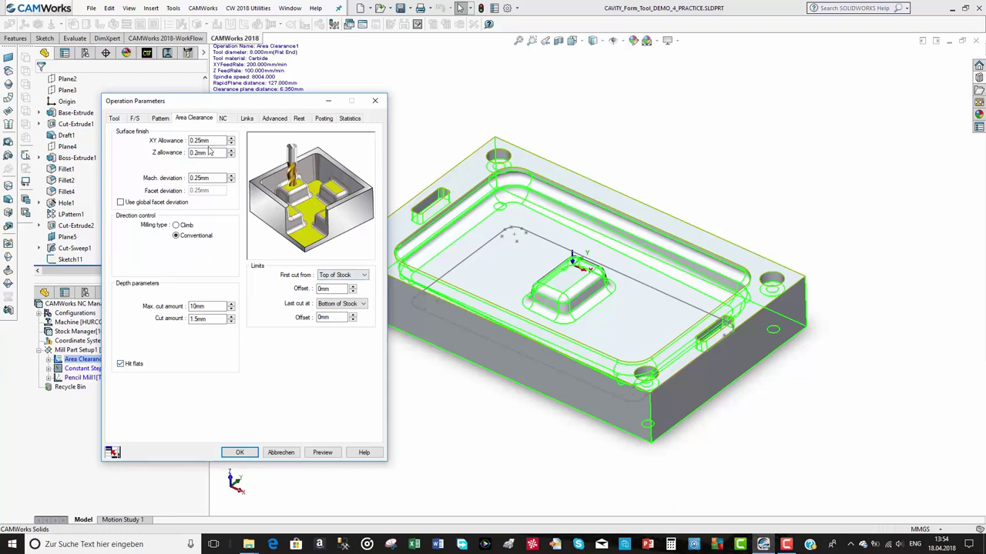
left_click(208, 152)
double_click(220, 177)
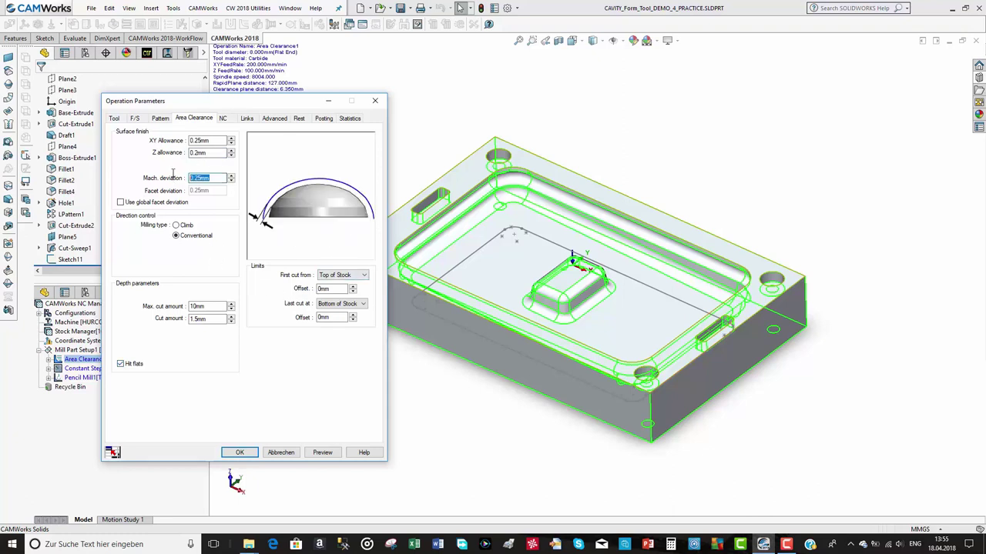
type("1")
Check the maximum stepover percentage of the VoluMill pattern, then return to the area clearance settings
left_click(160, 119)
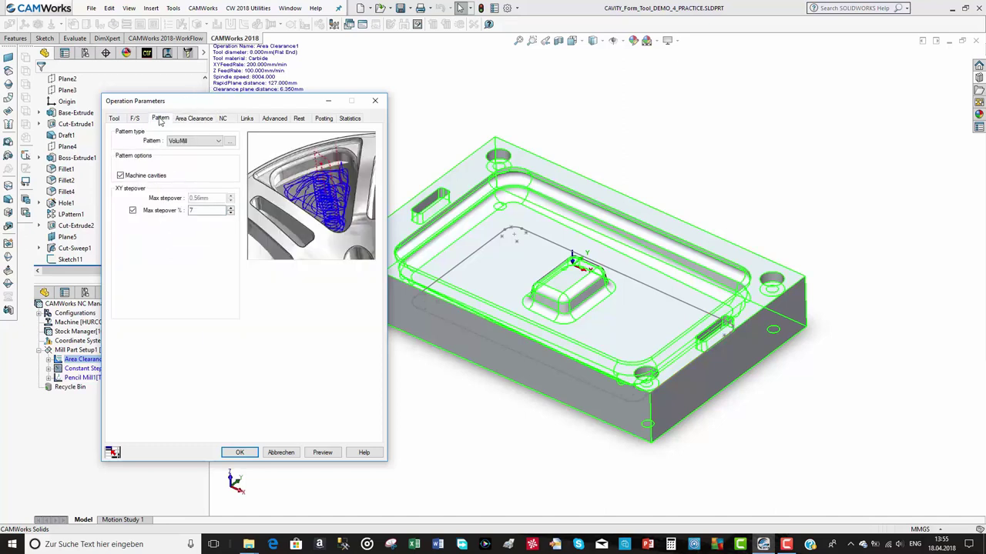
left_click(200, 210)
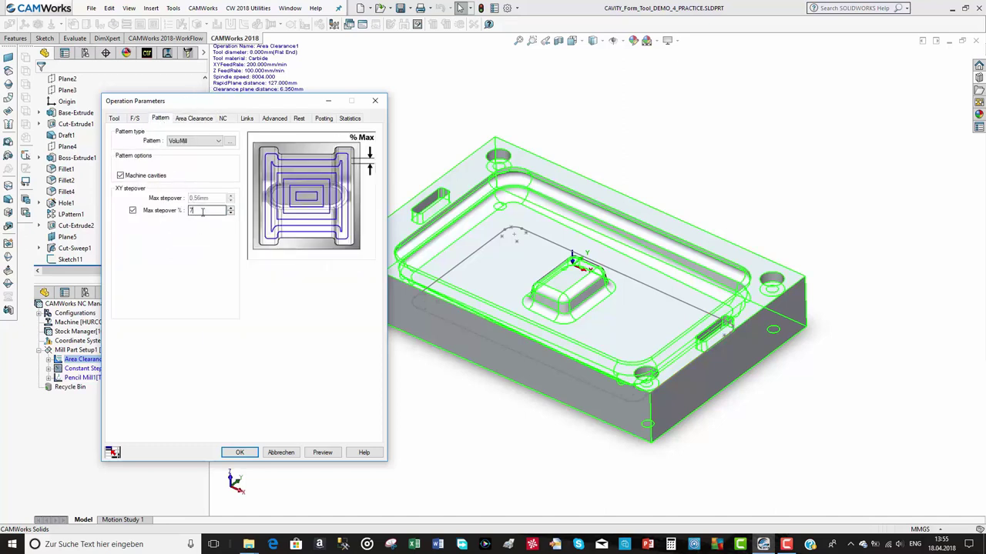
key("shift+Home")
left_click(197, 119)
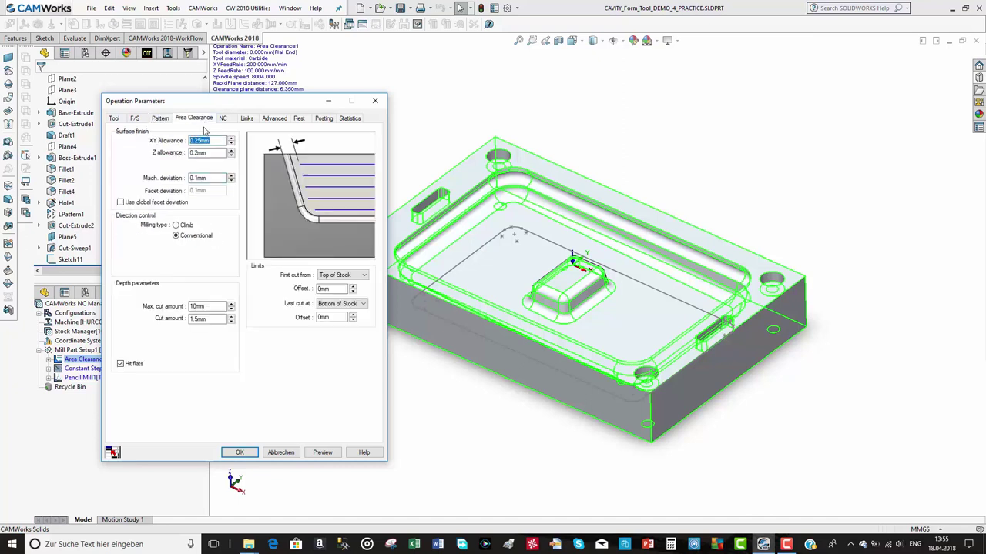
Accept the Area Clearance parameters and generate the operation's toolpath
left_click(248, 454)
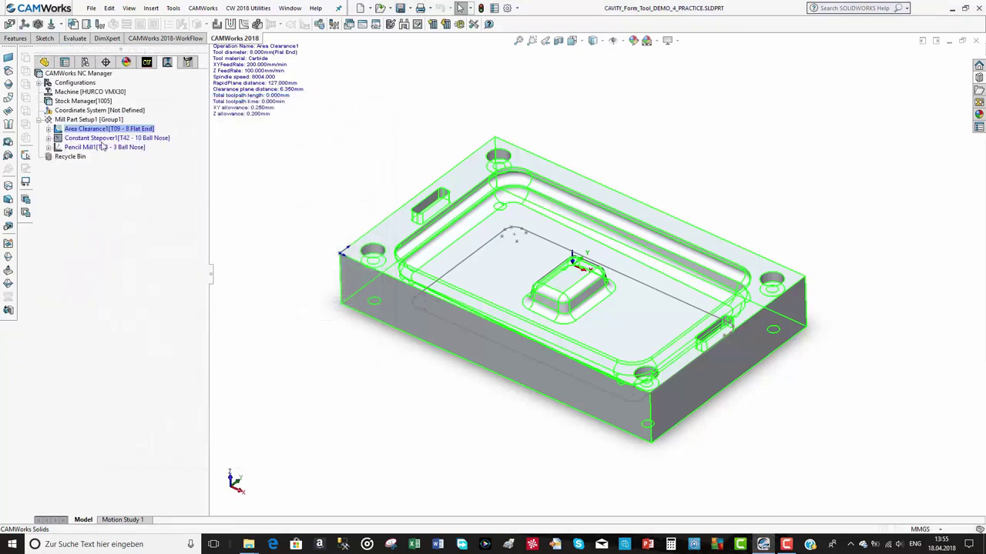
right_click(94, 133)
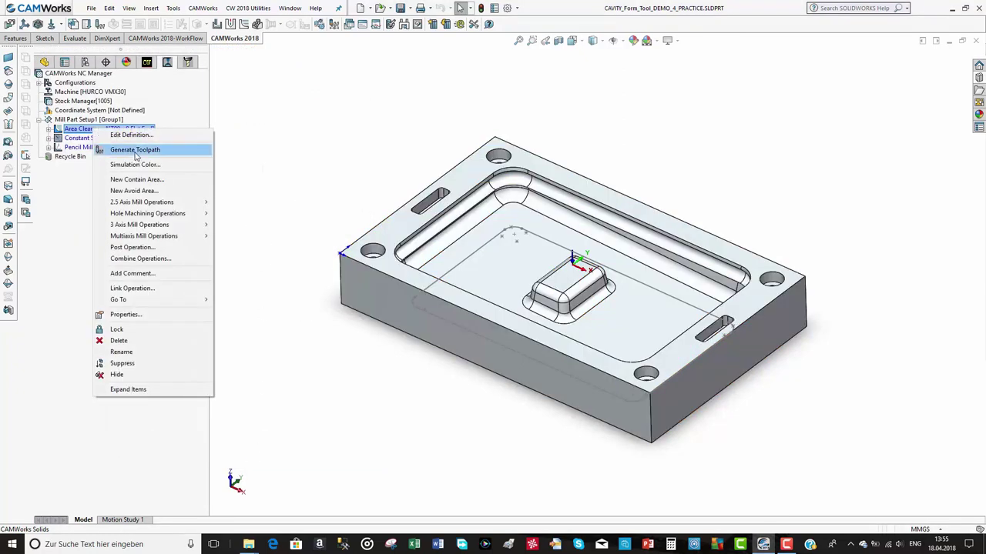
left_click(164, 147)
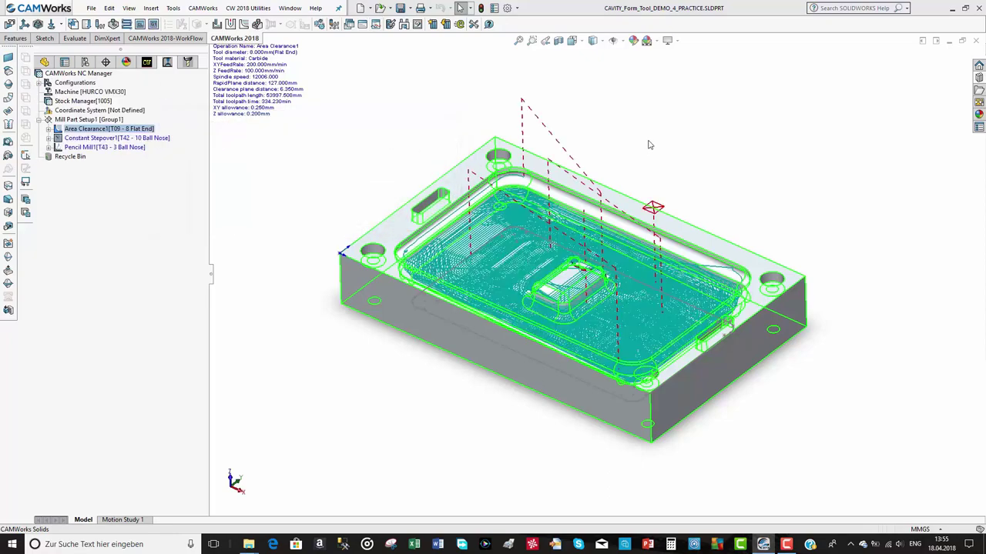
mouse_move(654, 150)
middle_mouse_down()
mouse_move(652, 300)
mouse_move(662, 175)
mouse_move(644, 144)
middle_mouse_up()
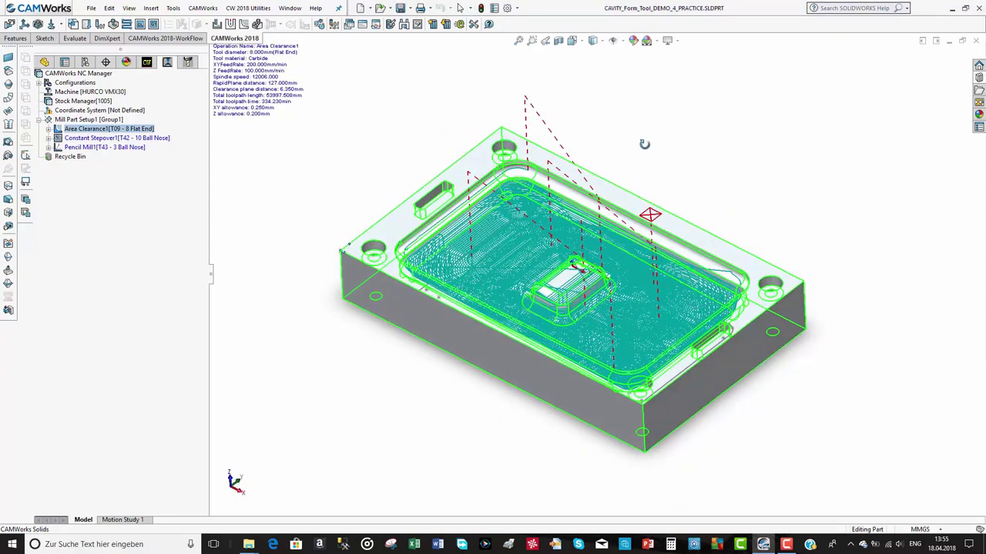
Replace the Constant Stepover operation's tool with the 6 mm ball nose at tool crib station 29, including its holder
left_click(57, 121)
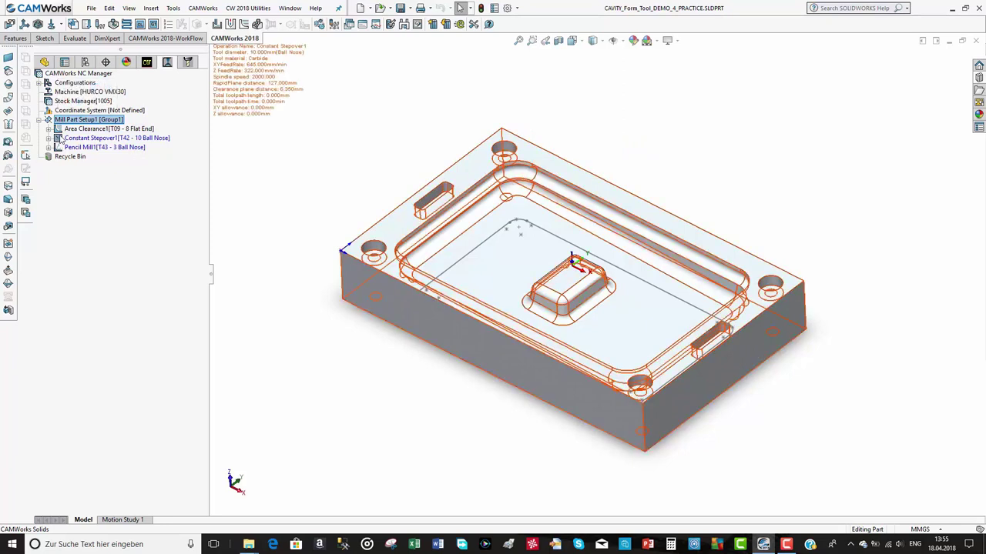
left_click(62, 140)
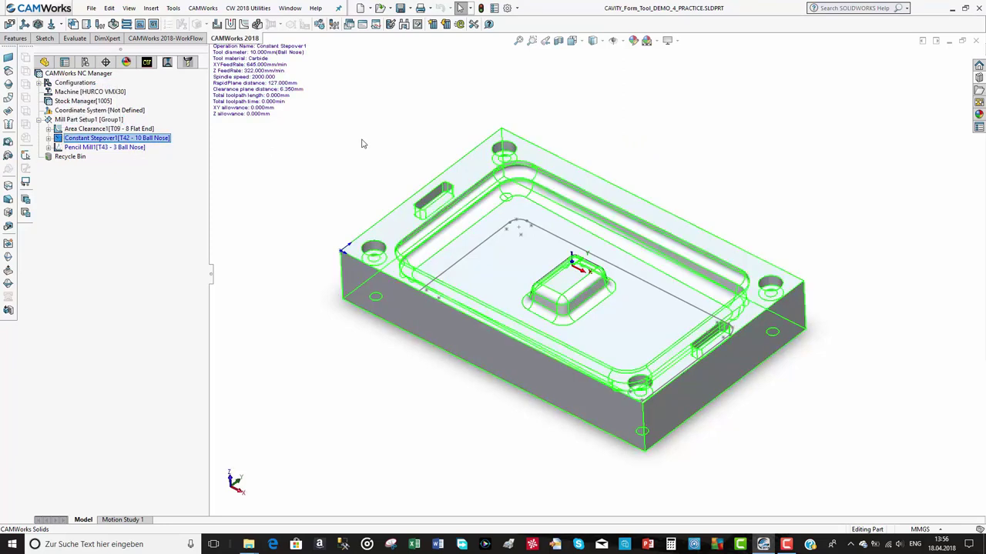
left_click(62, 140)
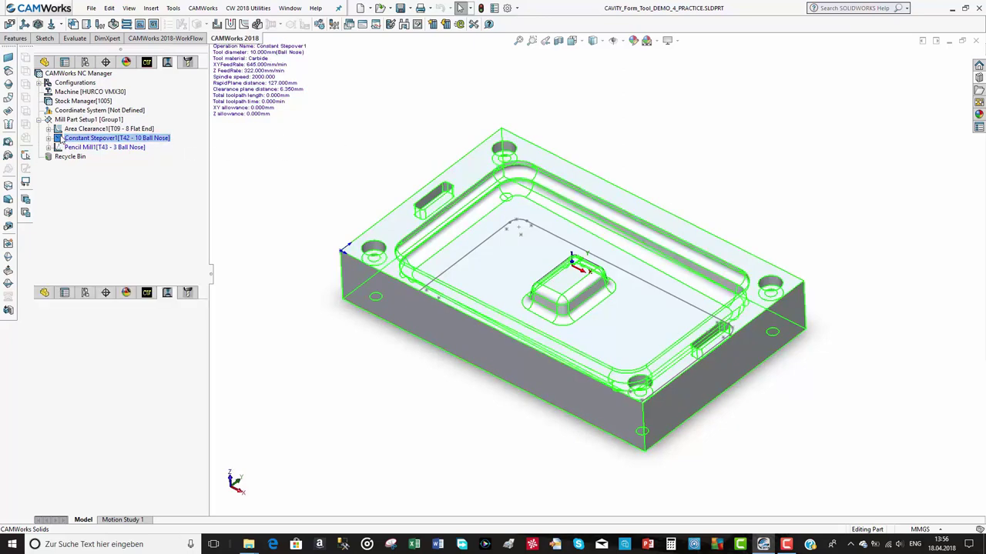
double_click(61, 140)
left_click_drag(208, 104, 228, 107)
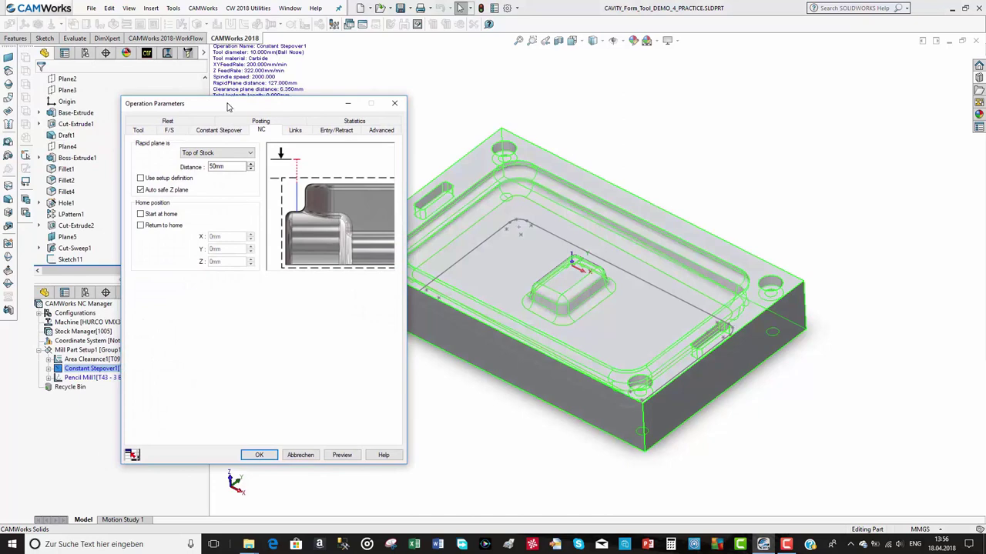
left_click(209, 132)
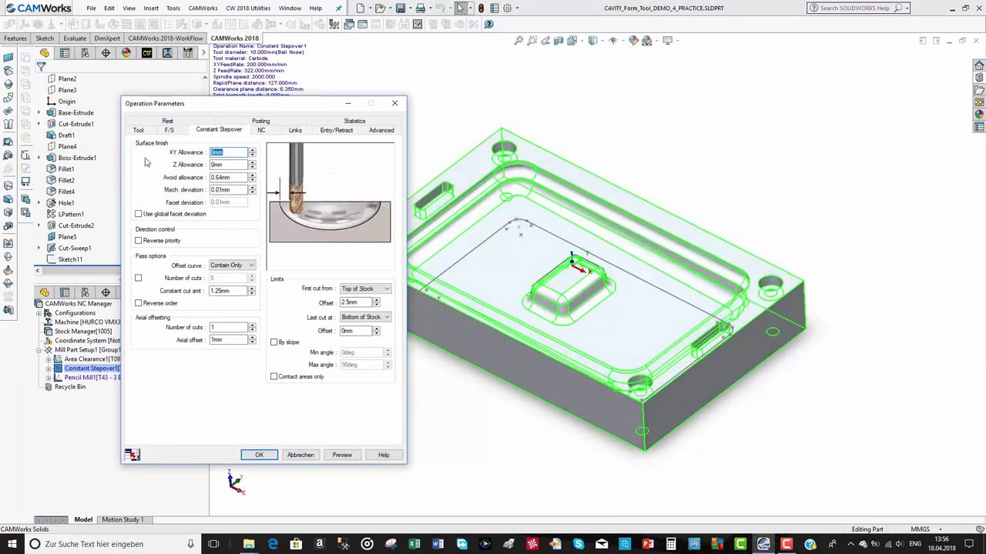
left_click(138, 131)
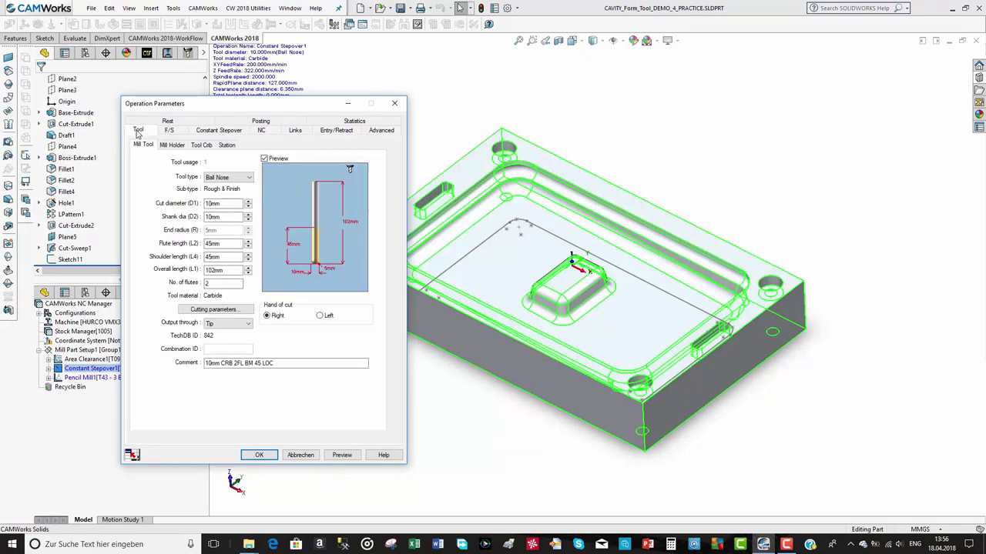
left_click(203, 147)
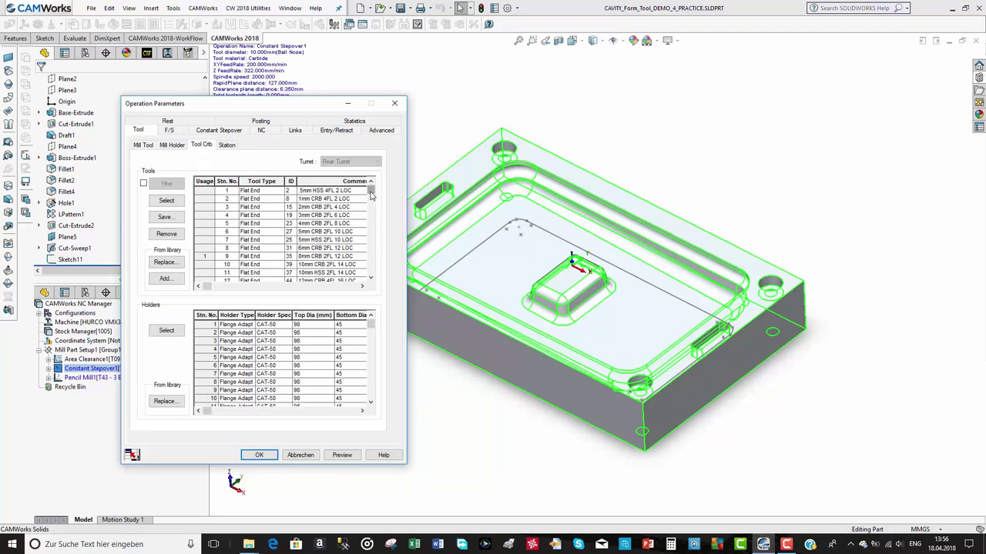
scroll(363, 219, "down", 9)
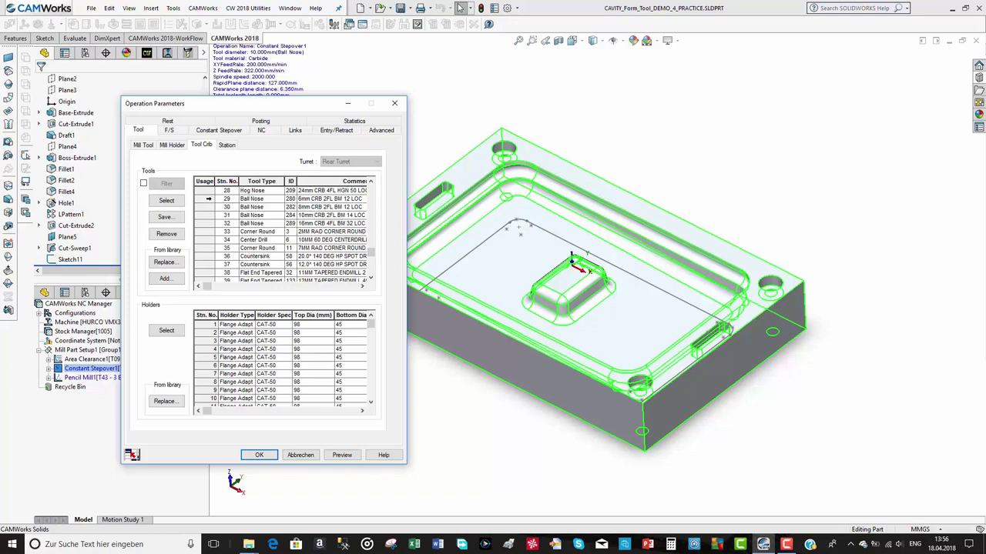
left_click(254, 198)
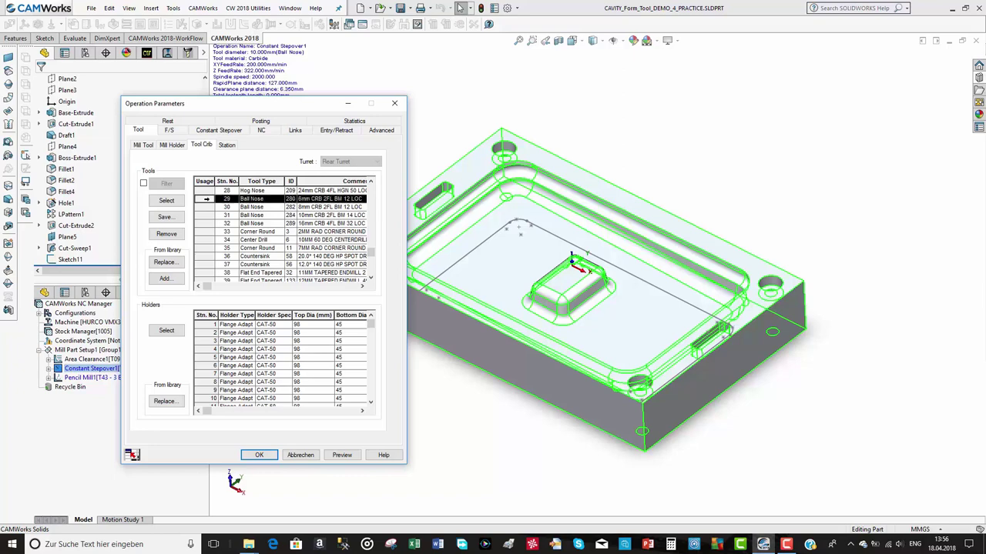
left_click(175, 202)
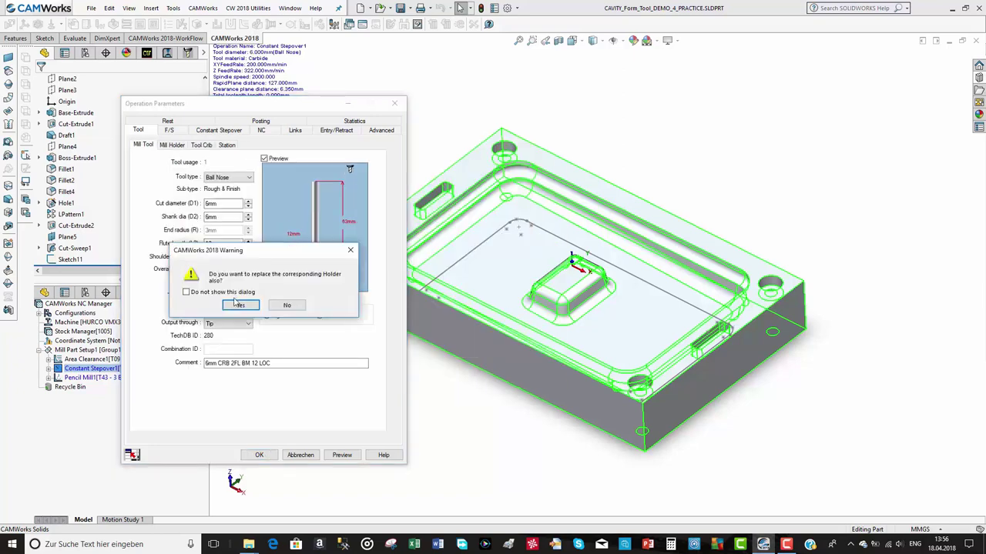
left_click(237, 304)
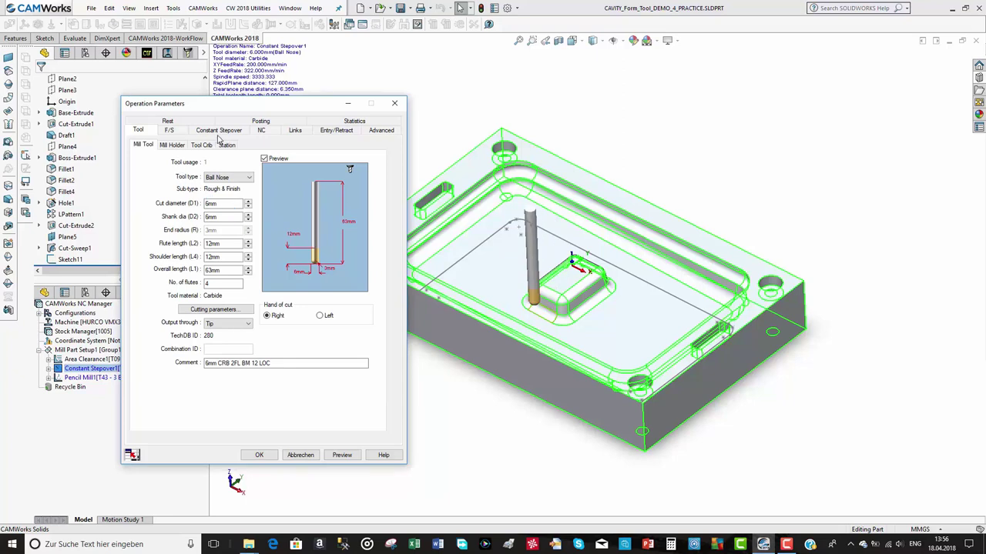
Set the Constant Stepover constant cut amount to 1 mm and accept limiting the feed to the machine's maximum
left_click(218, 132)
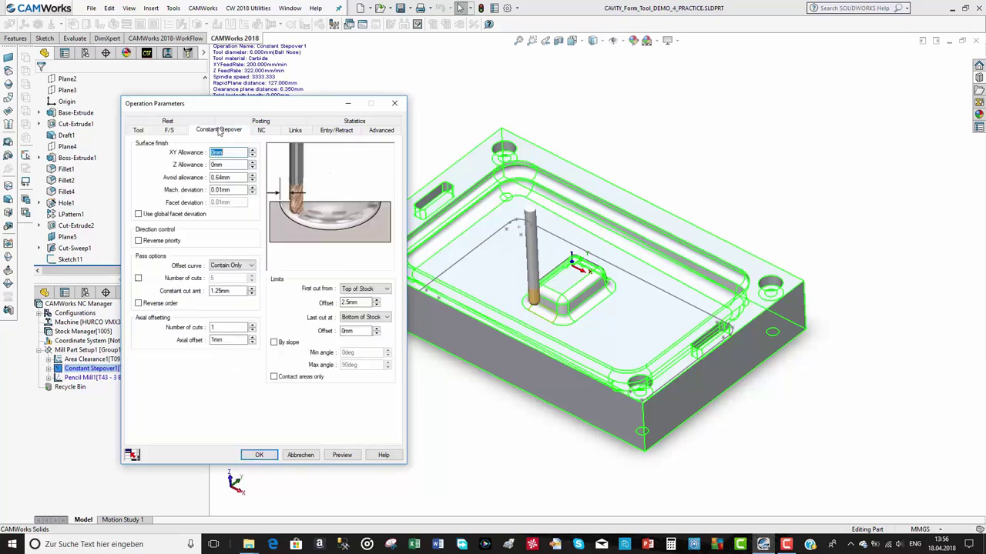
double_click(210, 291)
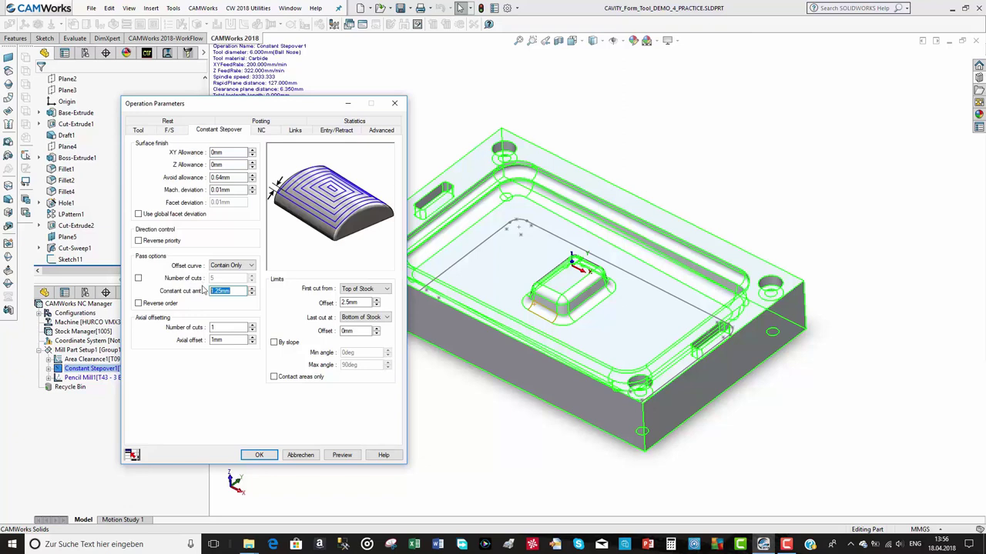
type("1")
left_click(259, 455)
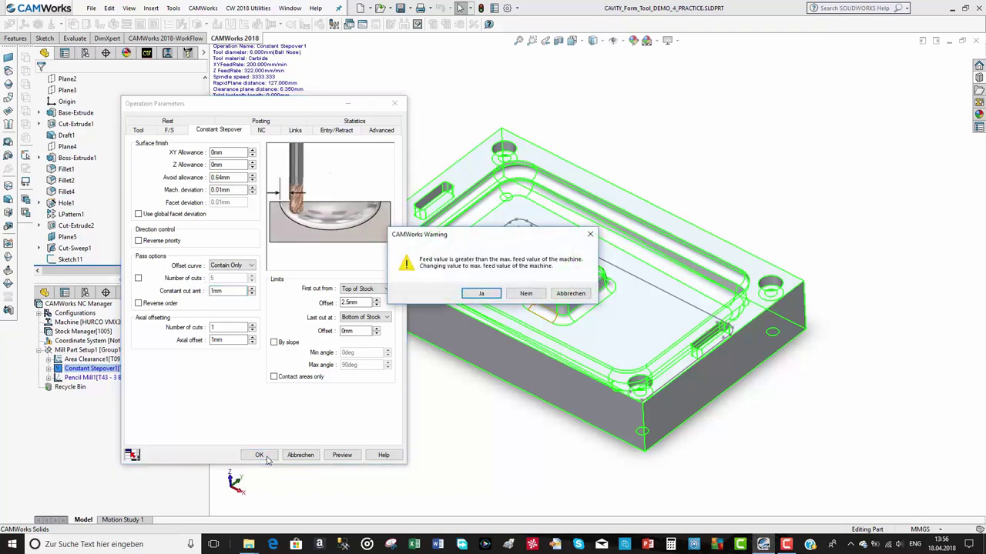
left_click(481, 293)
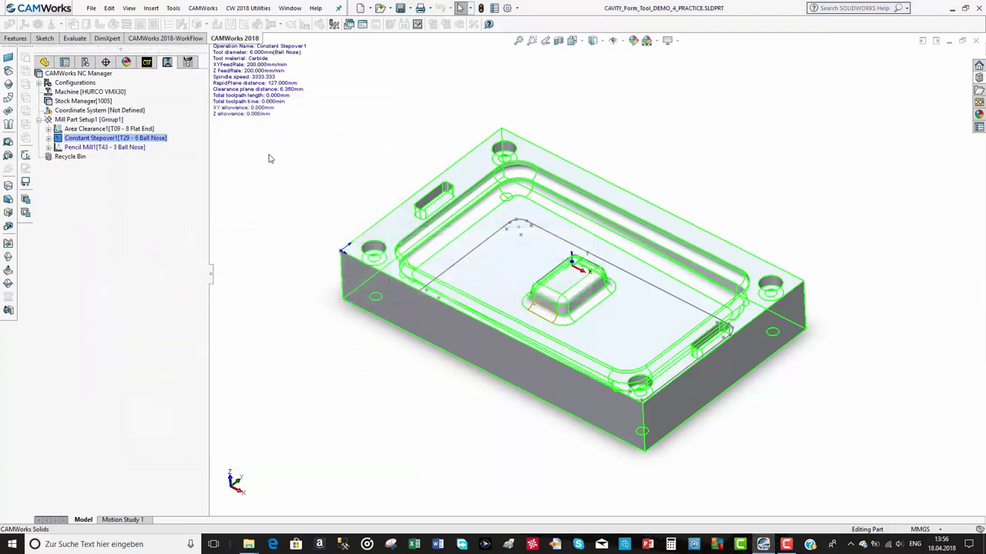
Add a contain area to the Constant Stepover operation from the cavity's upper edge loop with a 0 mm offset
left_click(49, 138)
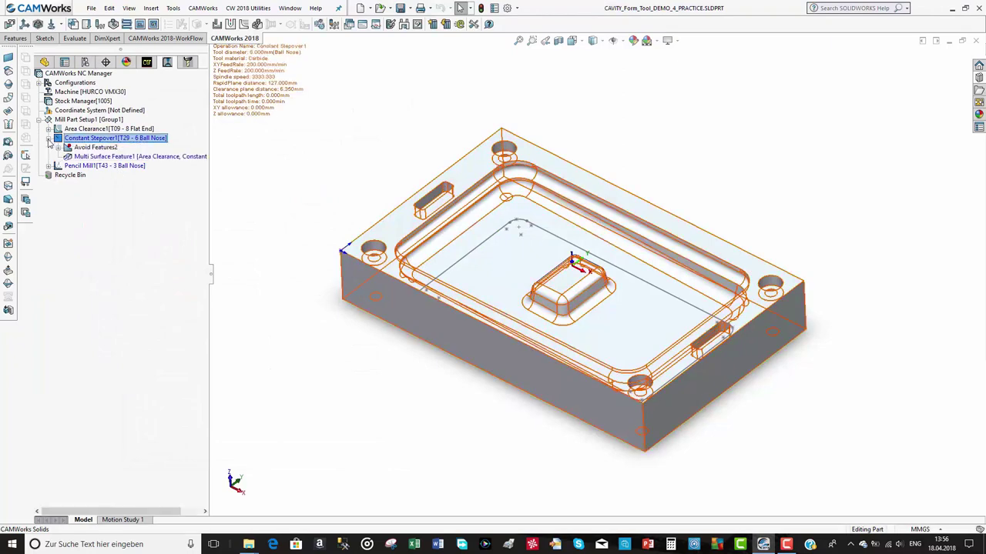
right_click(67, 142)
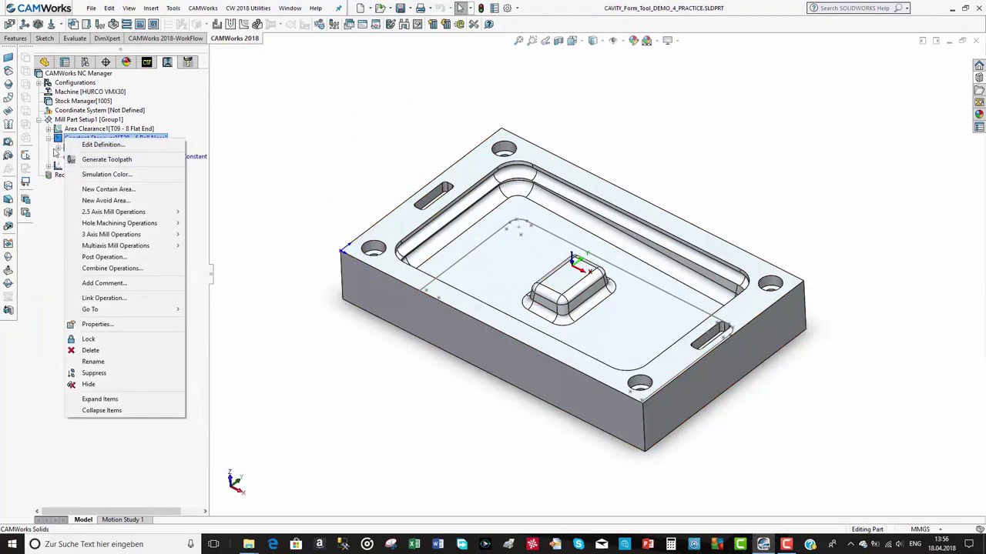
left_click(108, 189)
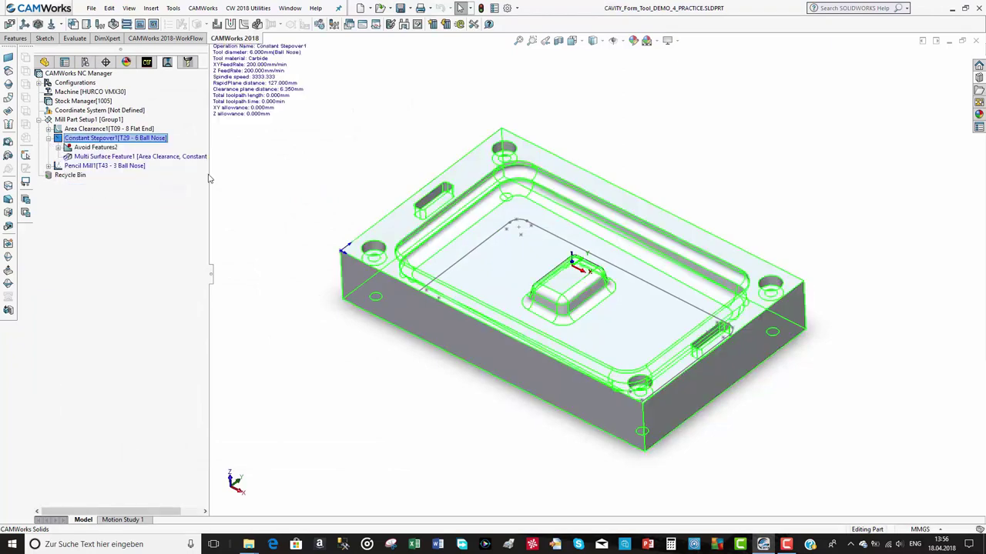
left_click(548, 175)
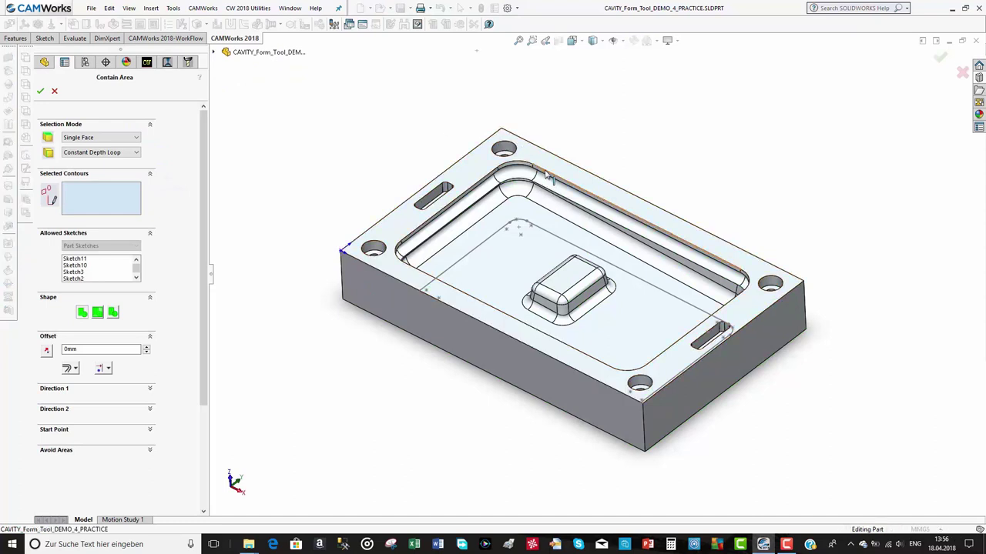
left_click(107, 372)
left_click(110, 392)
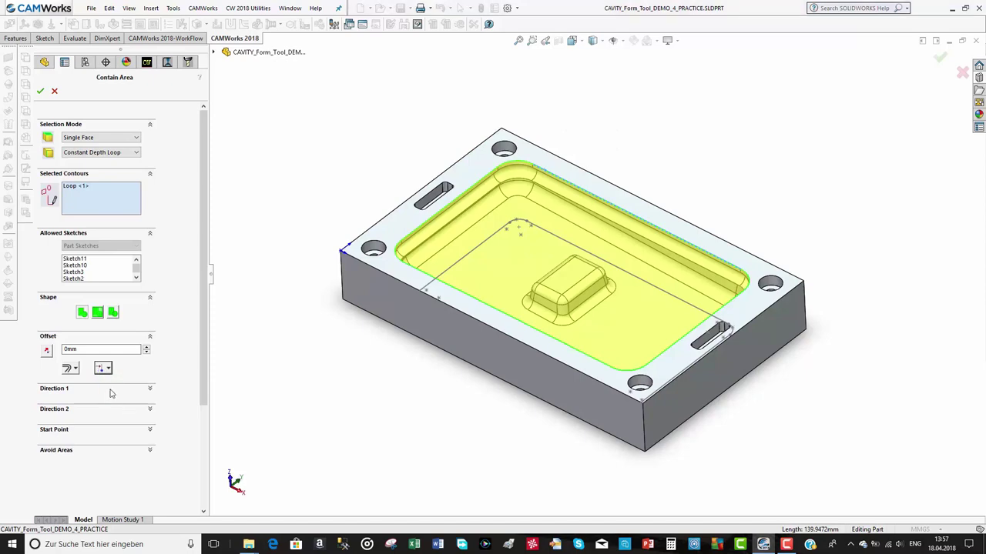
left_click(40, 91)
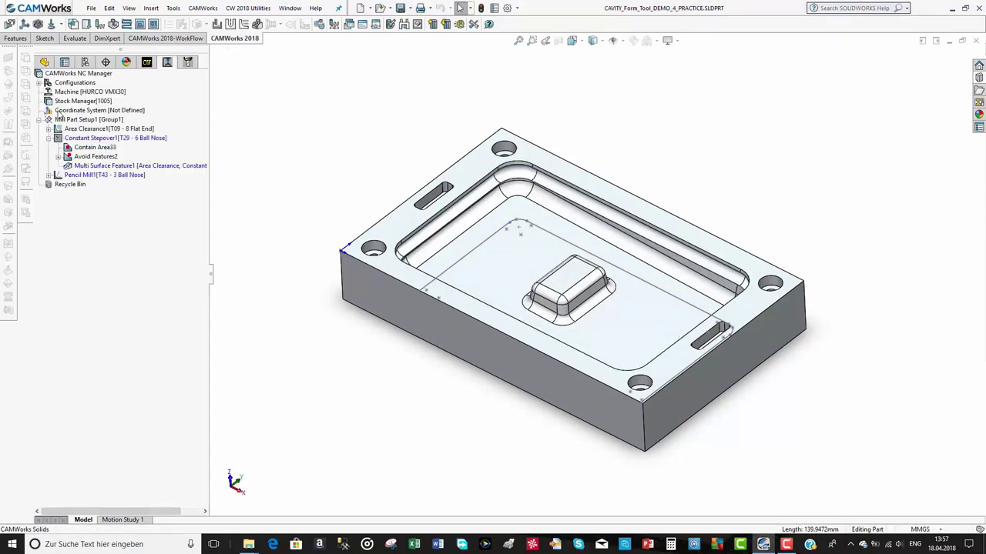
Generate the Constant Stepover operation's toolpath and inspect it around the central boss
right_click(90, 138)
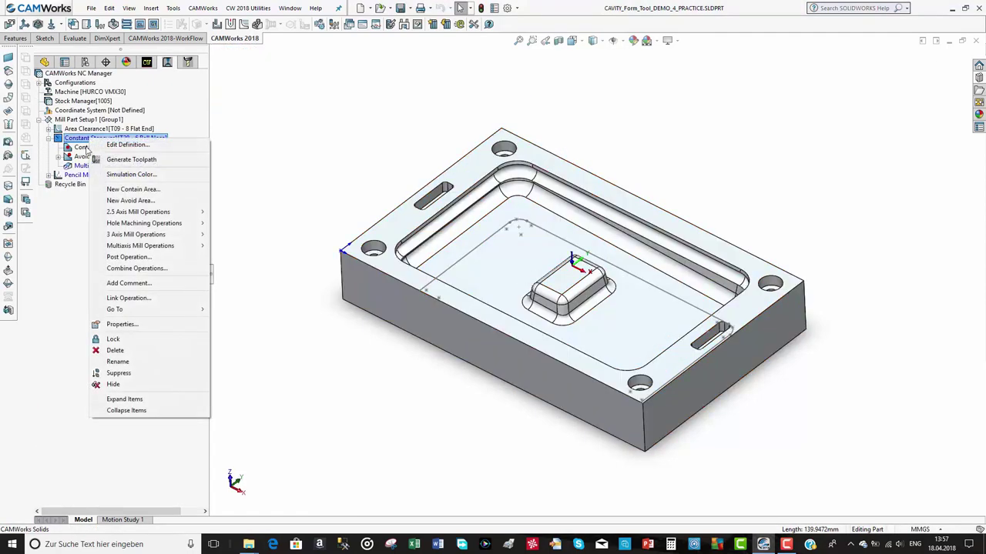
left_click(115, 160)
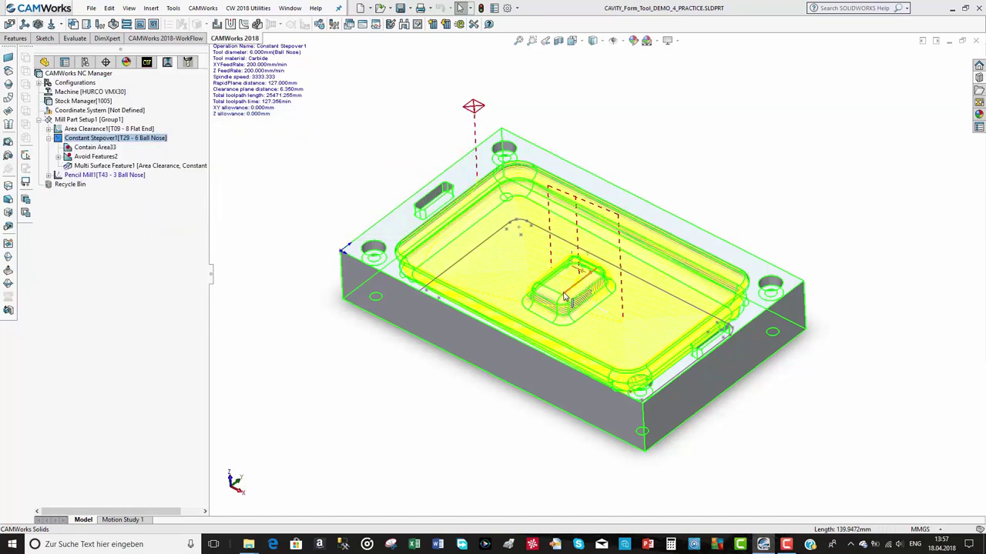
scroll(564, 287, "down", 5)
scroll(562, 284, "down", 3)
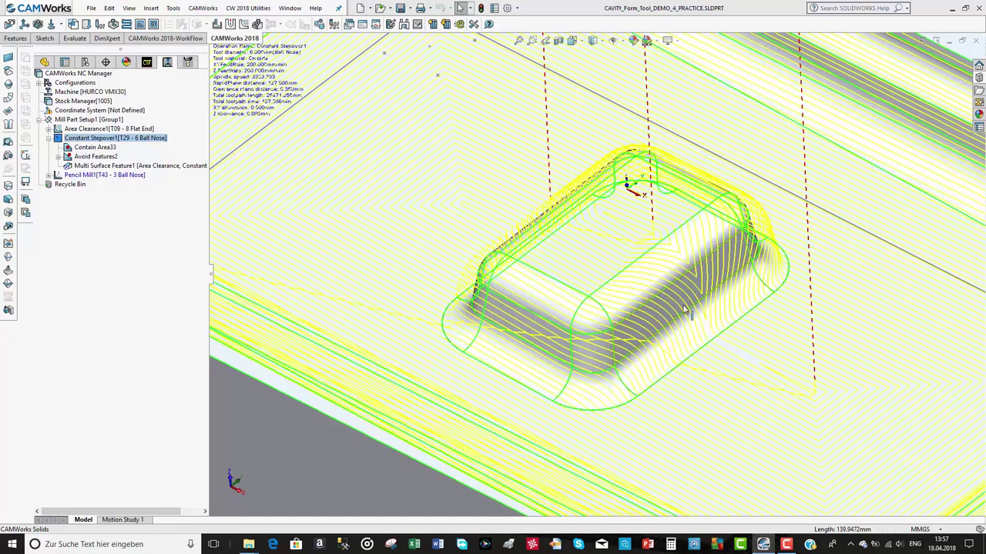
scroll(672, 310, "down", 2)
scroll(671, 306, "up", 3)
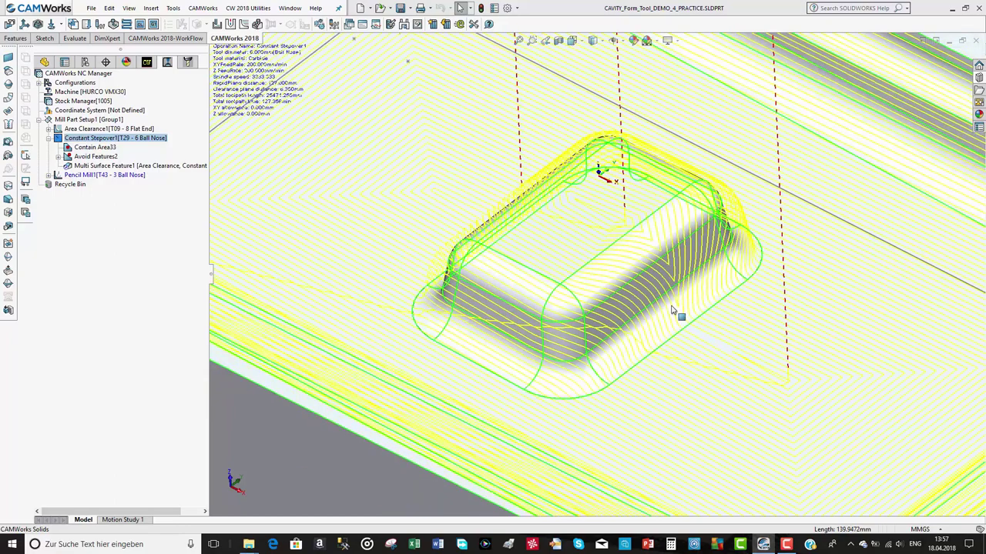
scroll(671, 309, "up", 3)
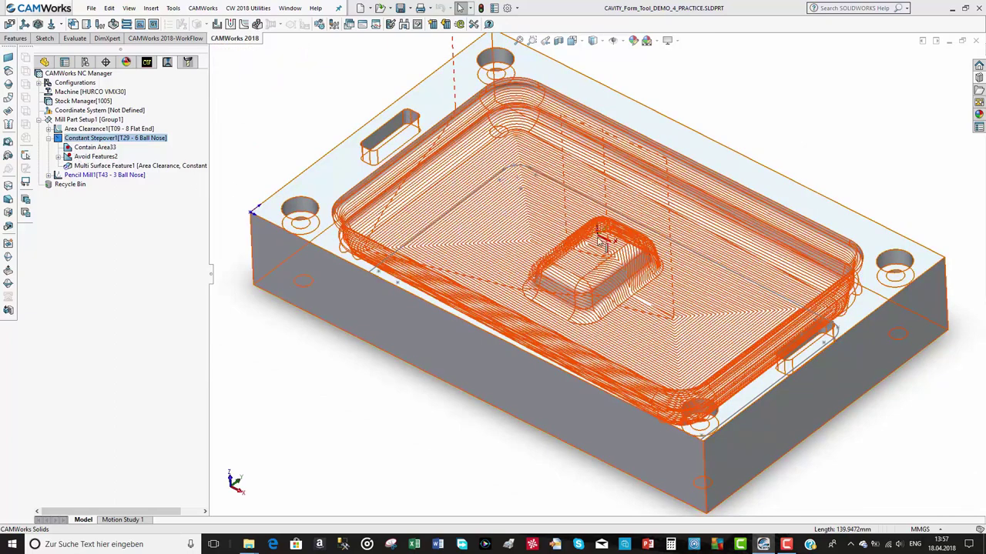
Start a new avoid area for the Constant Stepover operation and select the fillet faces around the central boss's base as contours
right_click(60, 138)
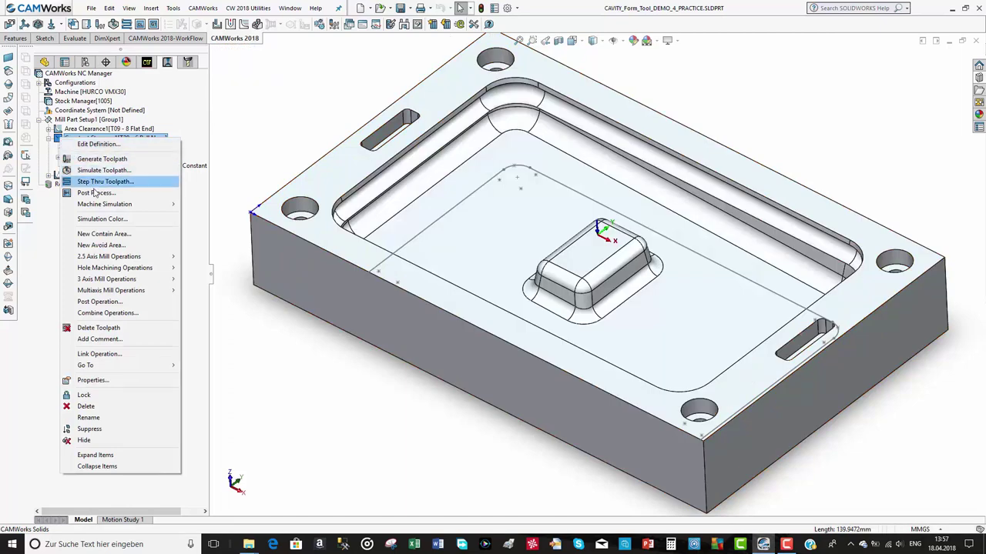
left_click(105, 246)
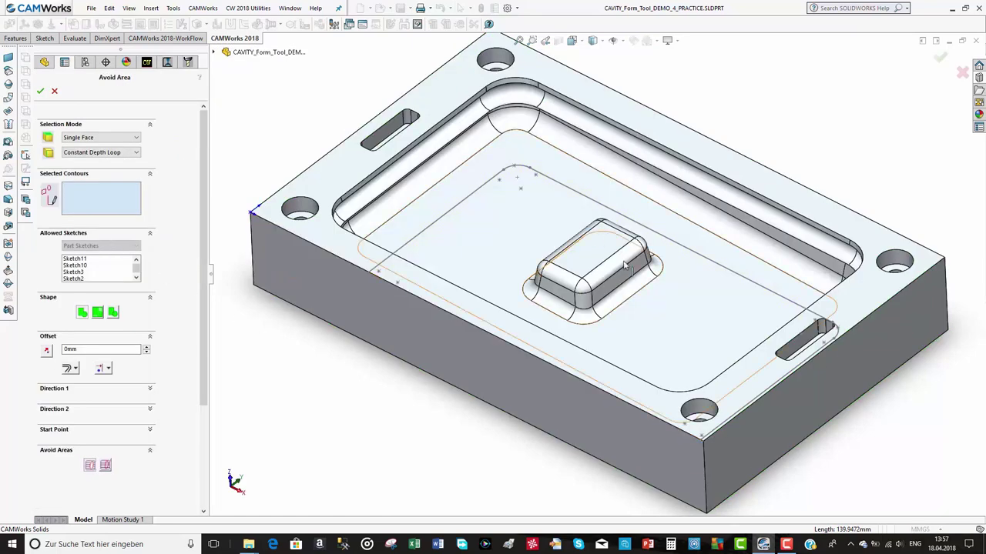
left_click(559, 311)
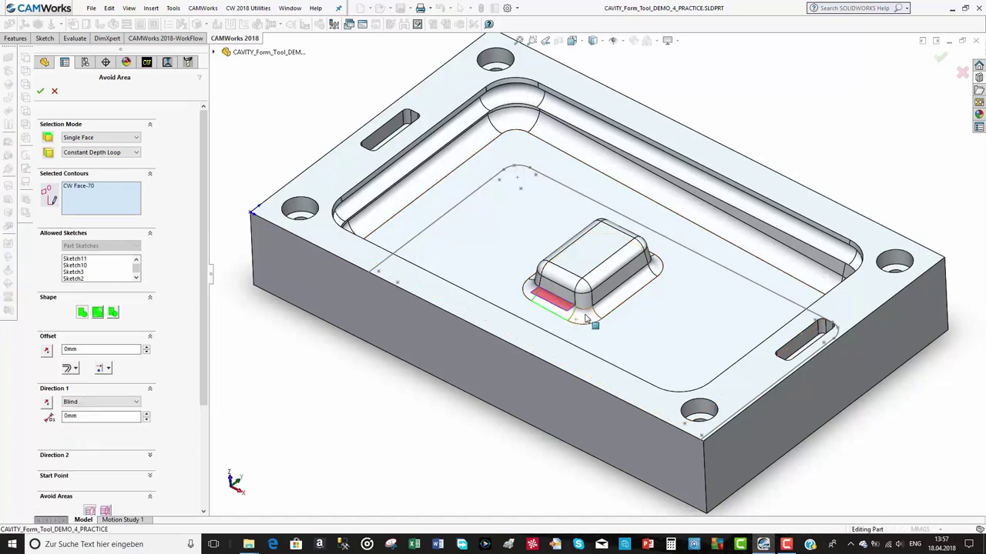
left_click(591, 319)
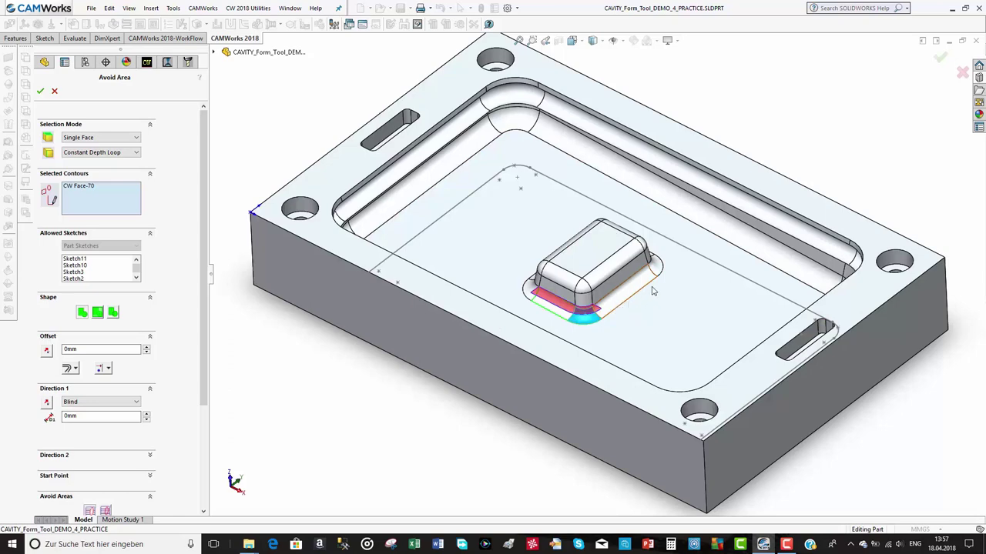
left_click(649, 294)
left_click(661, 270)
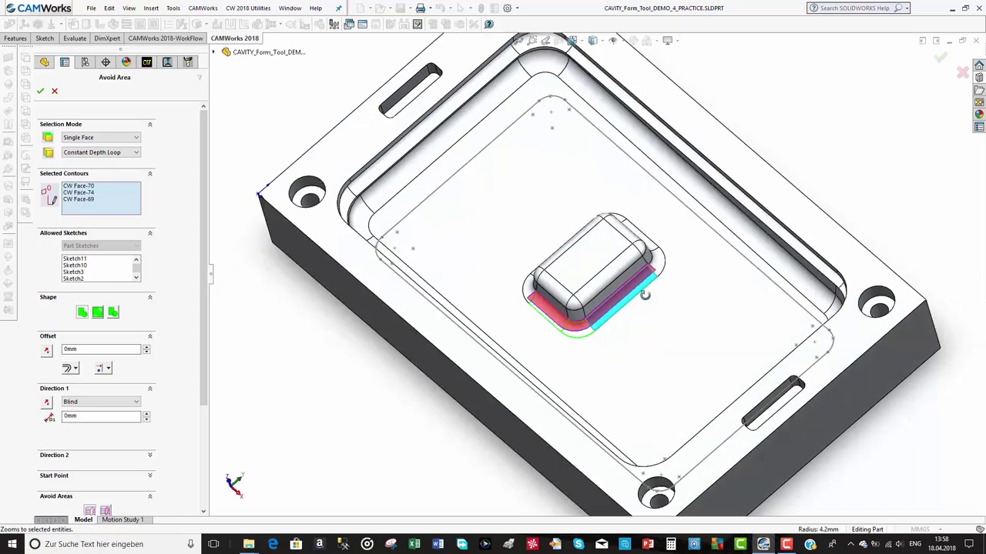
left_click(660, 267)
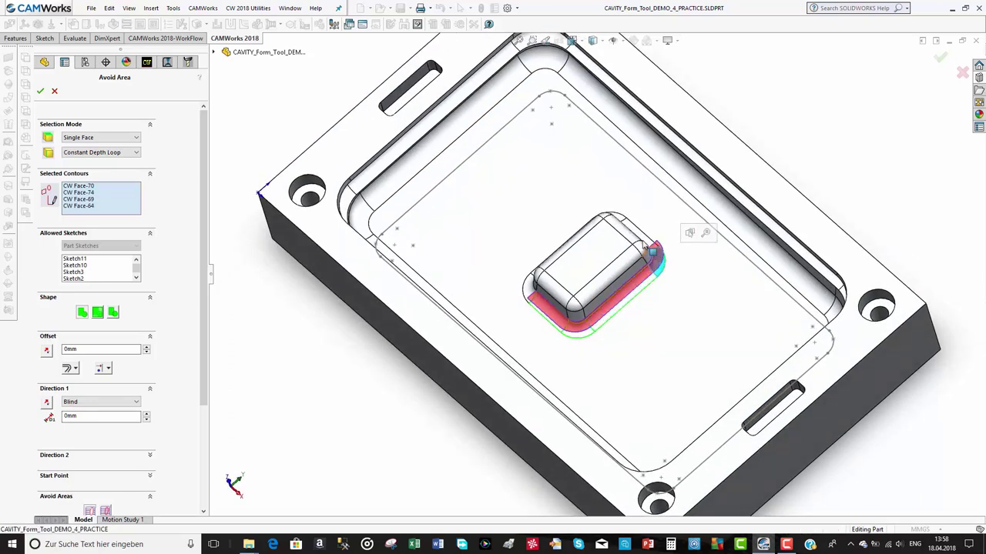
left_click(513, 229)
middle_click_drag(514, 228, 584, 214)
left_click(583, 215)
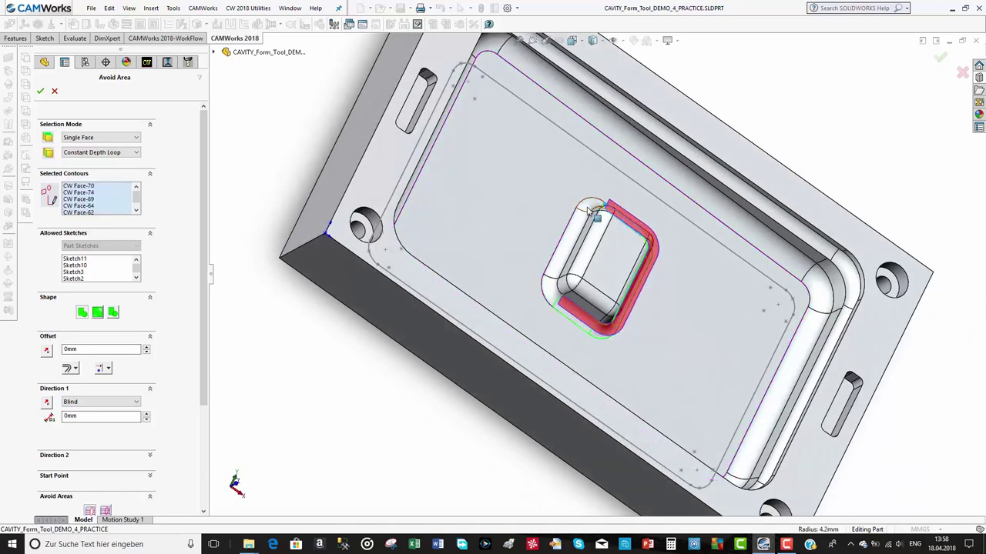
left_click(555, 292)
left_click(411, 363)
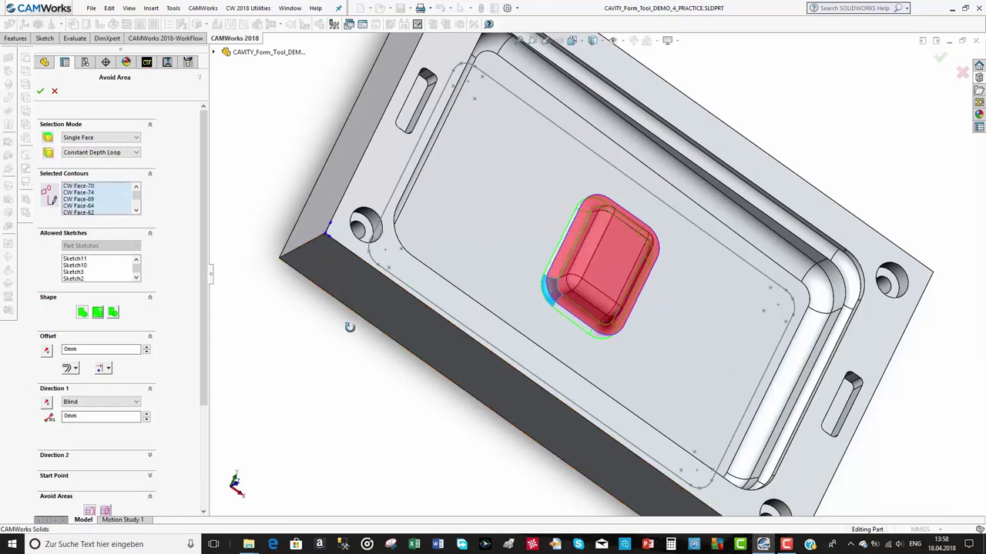
Set the avoid area's offset condition to Tool On Curve and accept the avoid area
middle_click_drag(348, 327, 326, 290)
left_click(109, 369)
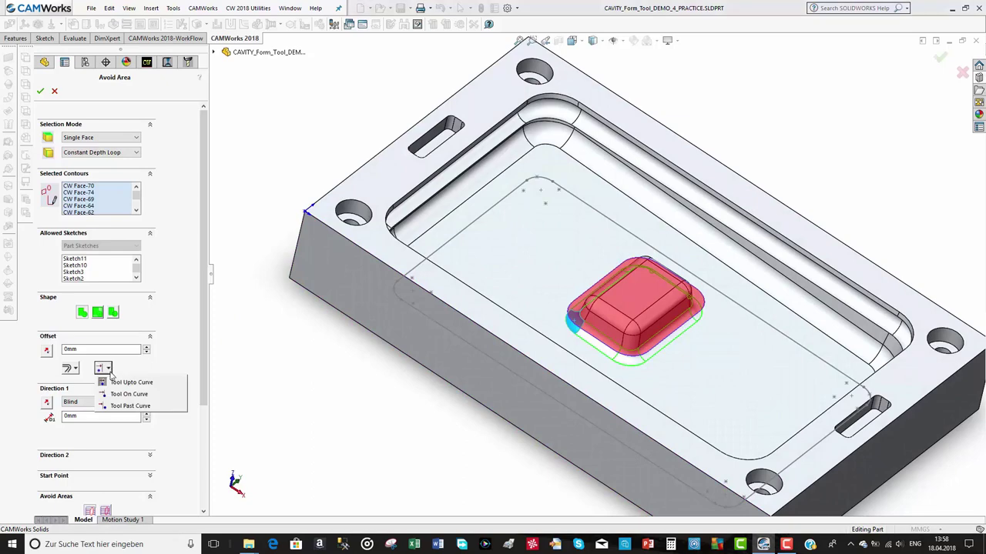
left_click(118, 395)
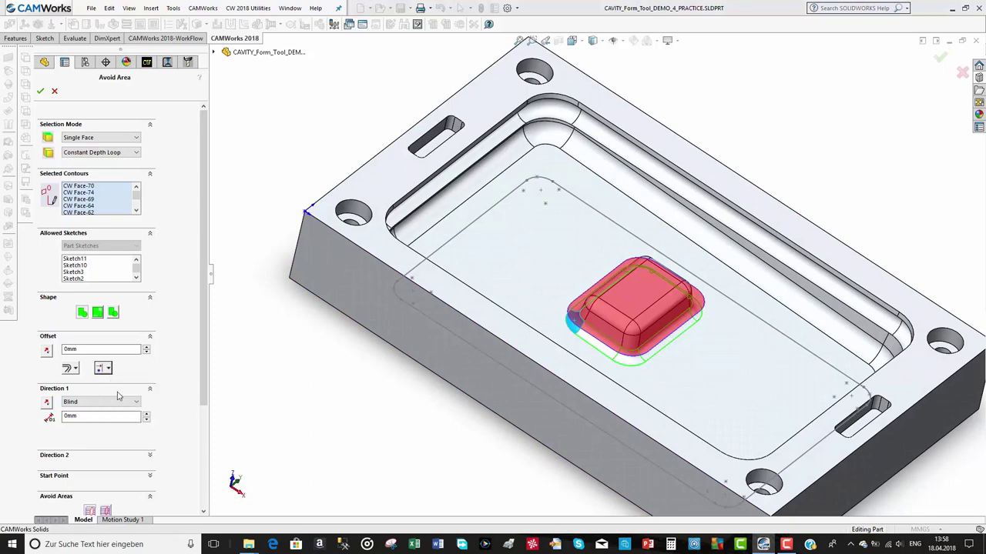
left_click(40, 91)
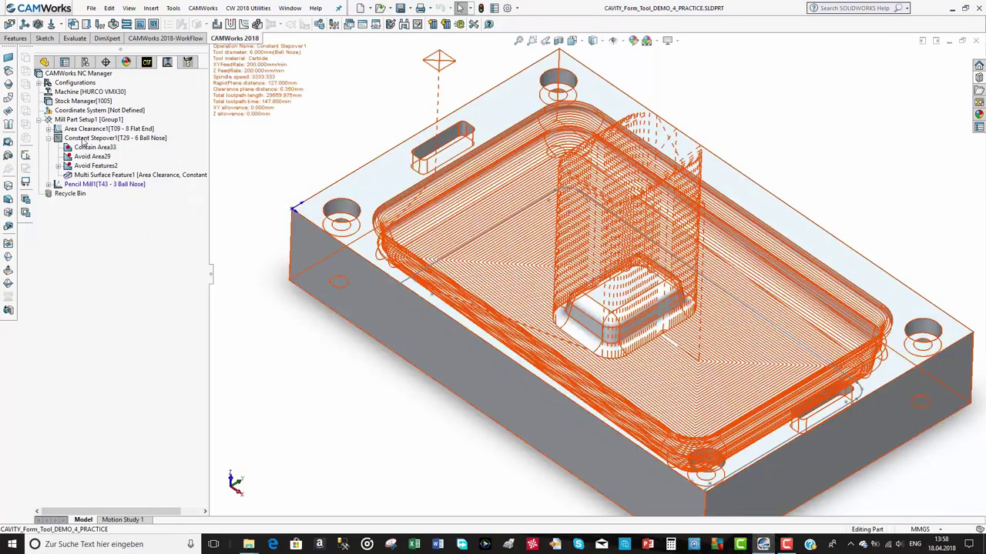
Set the Constant Stepover offset curve to Contain and Avoid, accept the parameters, and inspect the regenerated toolpath around the boss
left_click(86, 137)
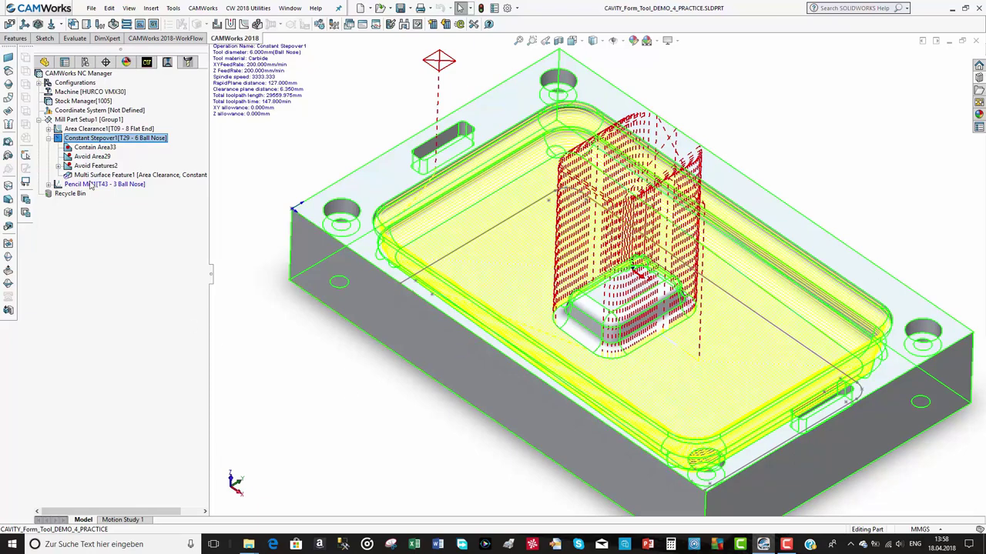
right_click(60, 140)
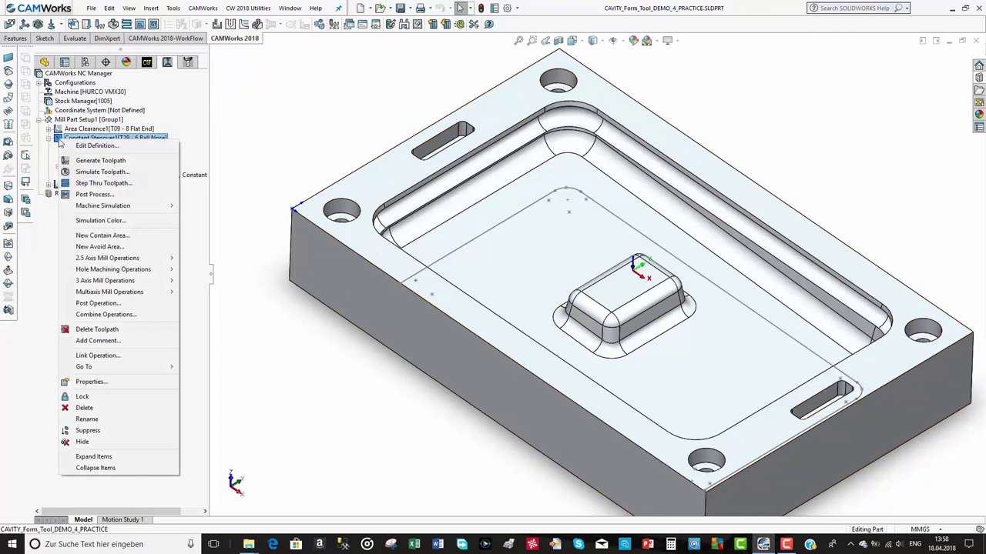
left_click(61, 141)
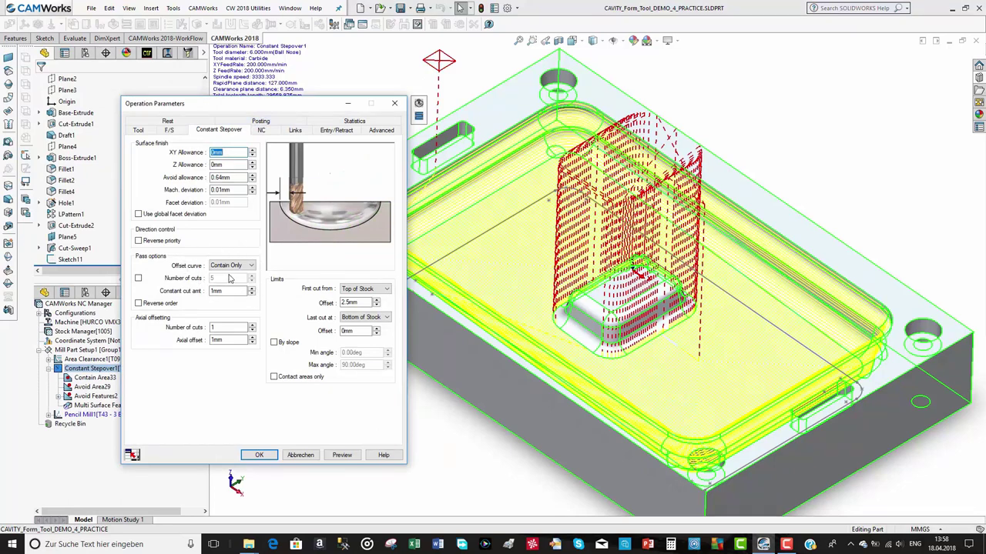
left_click(251, 266)
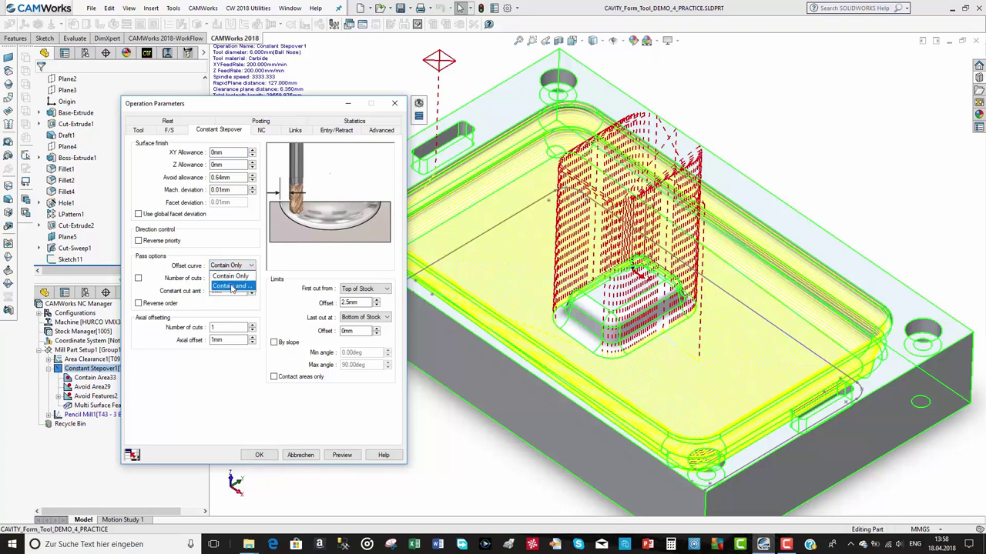
left_click(230, 287)
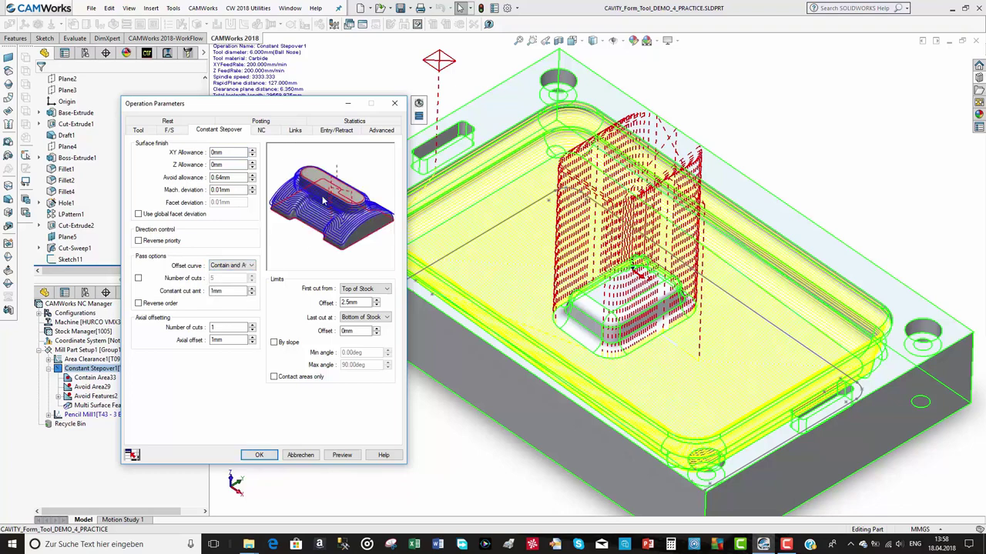
left_click(251, 265)
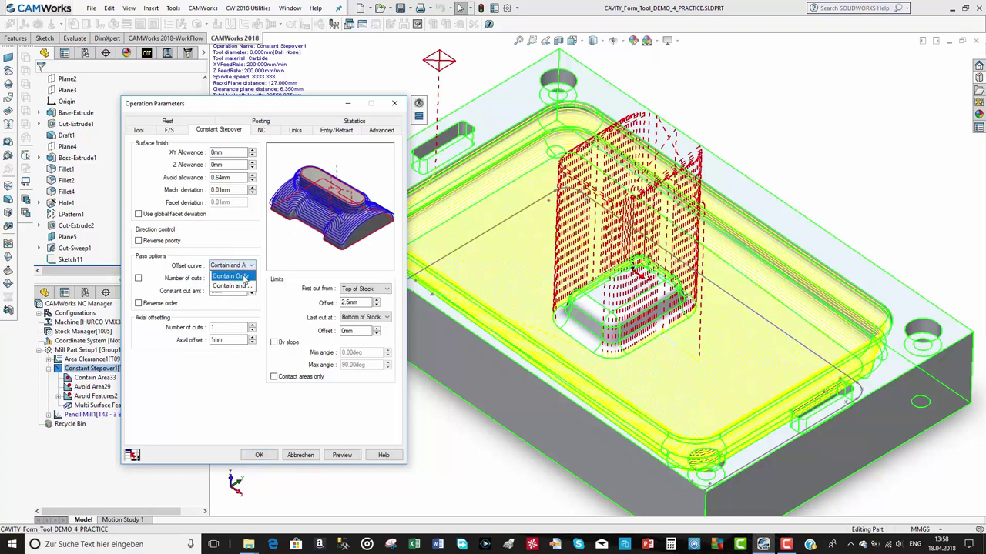
left_click(245, 277)
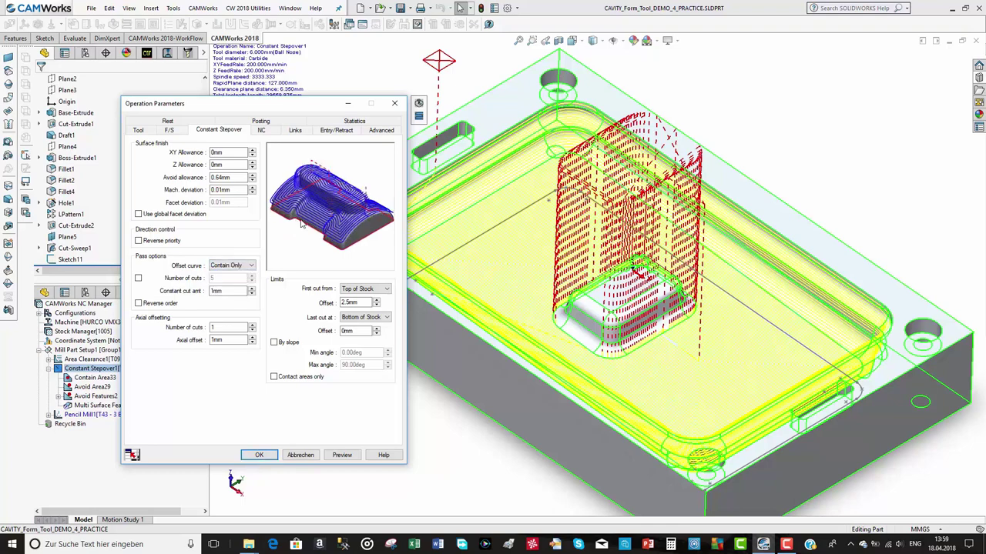
left_click(250, 265)
left_click(248, 290)
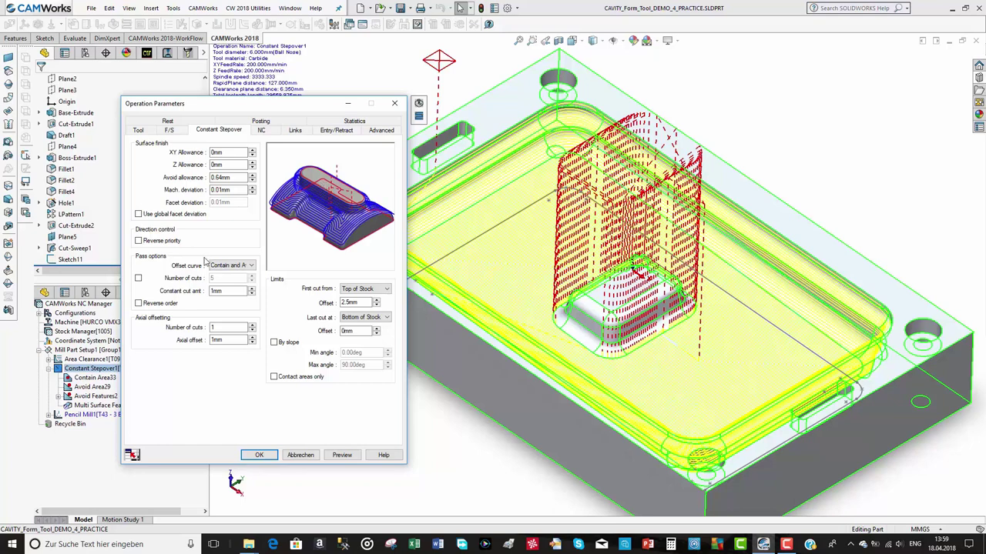
left_click(259, 455)
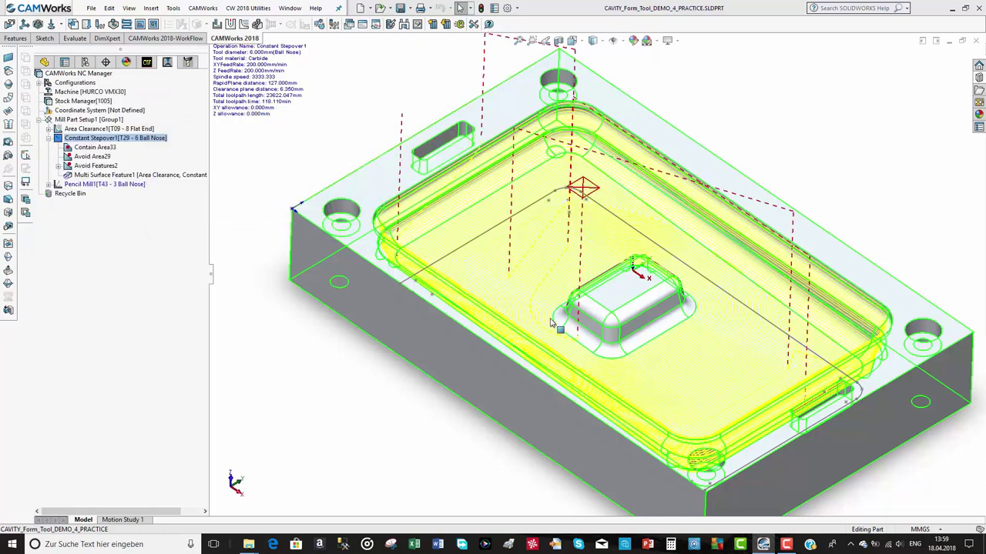
middle_click_drag(545, 272, 585, 323)
scroll(647, 338, "down", 4)
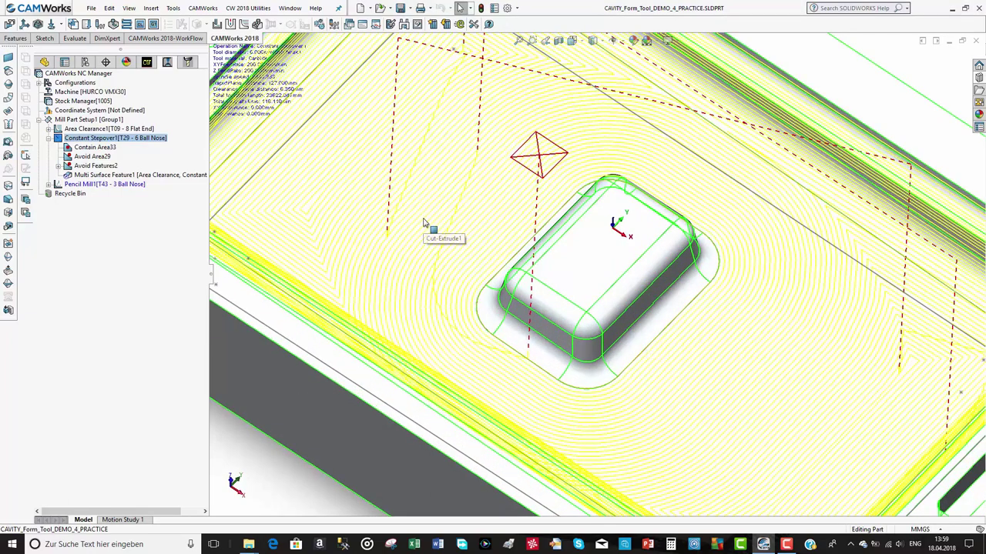
scroll(421, 221, "up", 3)
scroll(419, 220, "up", 3)
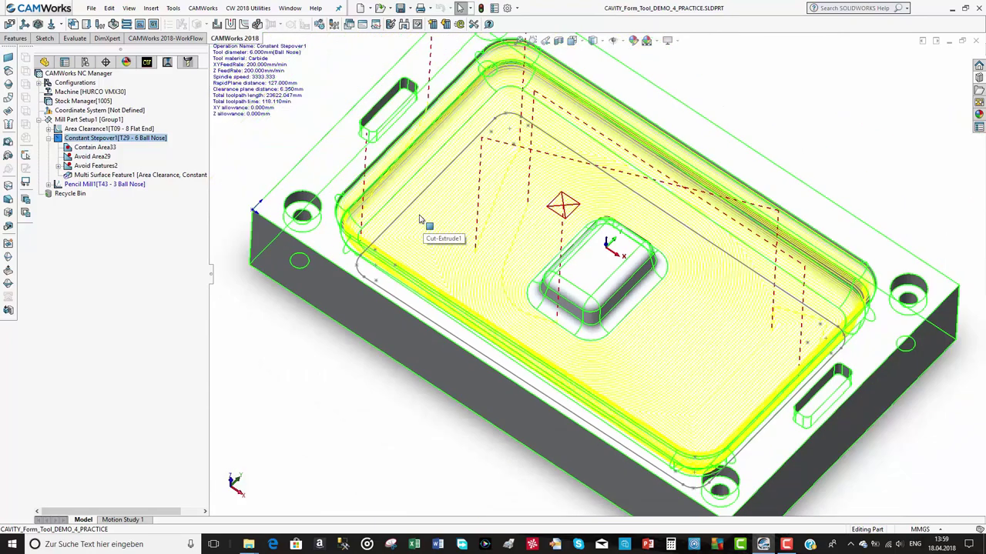
middle_click_drag(457, 194, 361, 291)
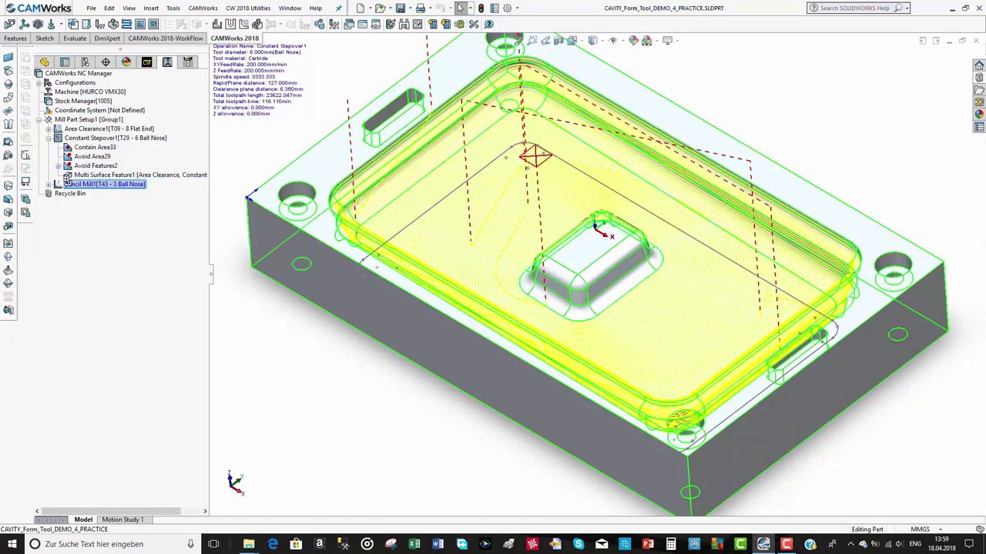
Copy the Constant Stepover operation below the Pencil Mill operation, and delete the Pencil Mill operation
left_click_drag(67, 182, 67, 184, "ctrl")
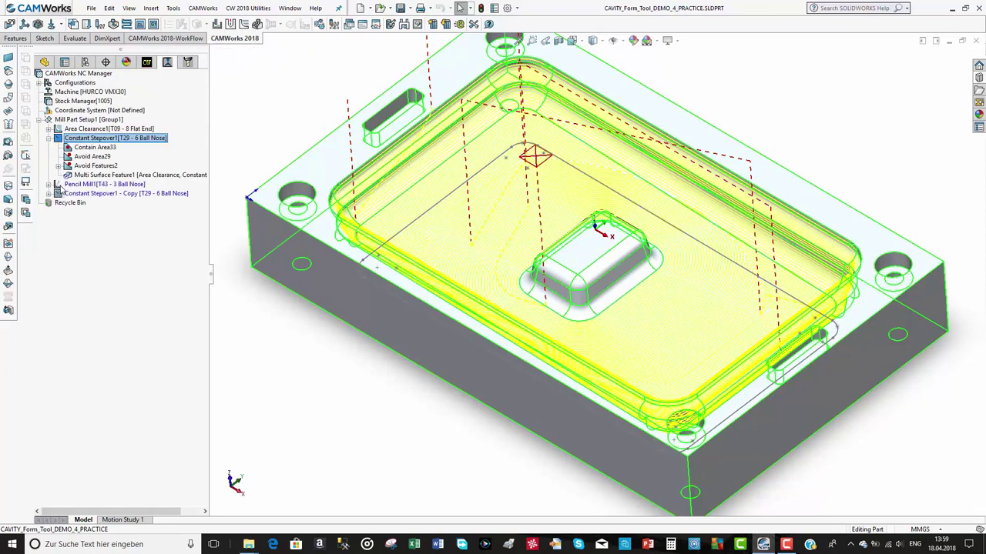
left_click(56, 187)
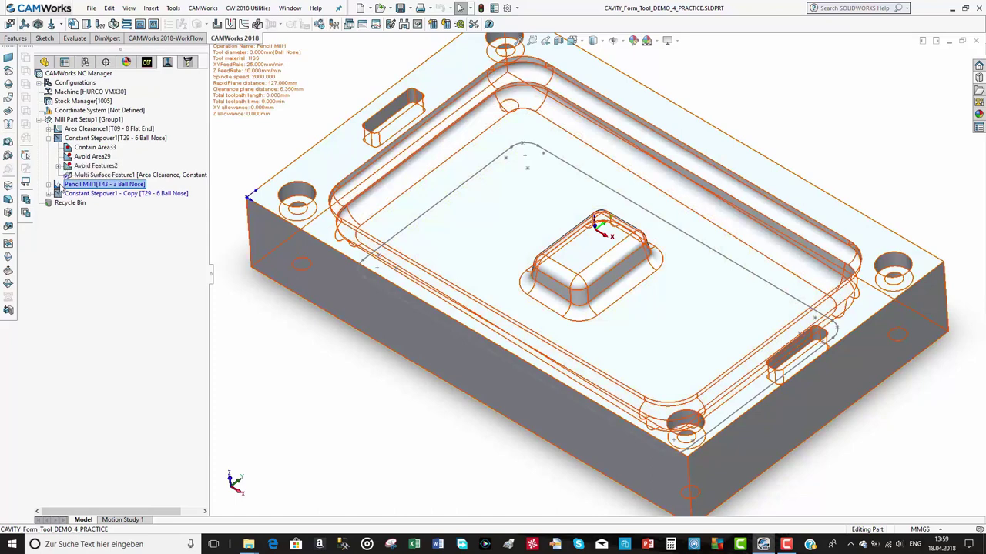
right_click(56, 188)
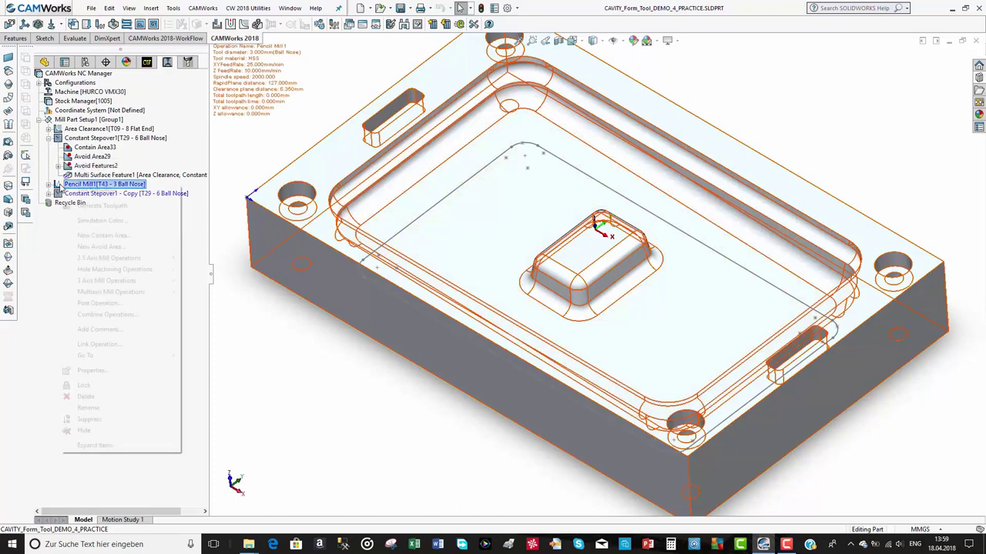
left_click(107, 397)
left_click(522, 292)
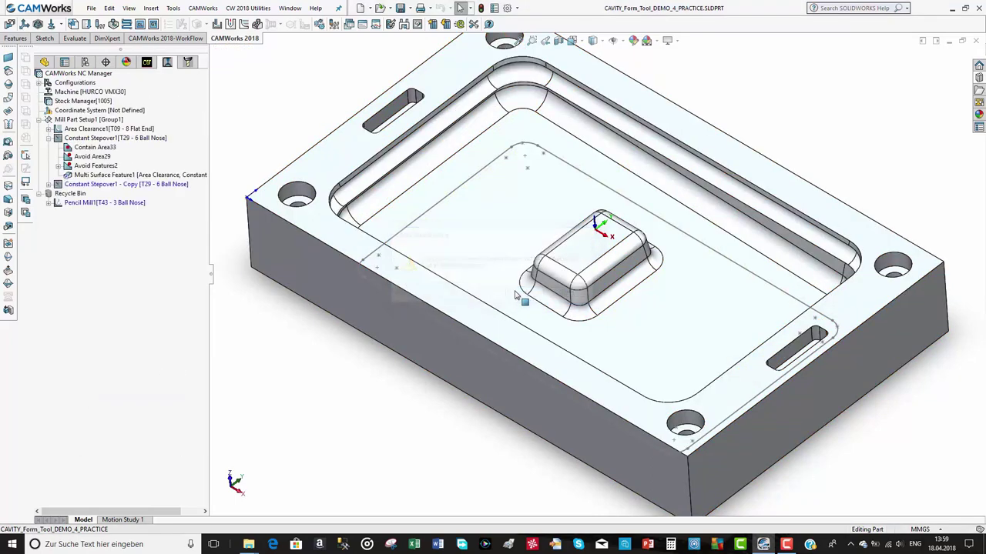
Edit the contain area of the copied Constant Stepover operation and remove its existing cavity loop contour
left_click(47, 185)
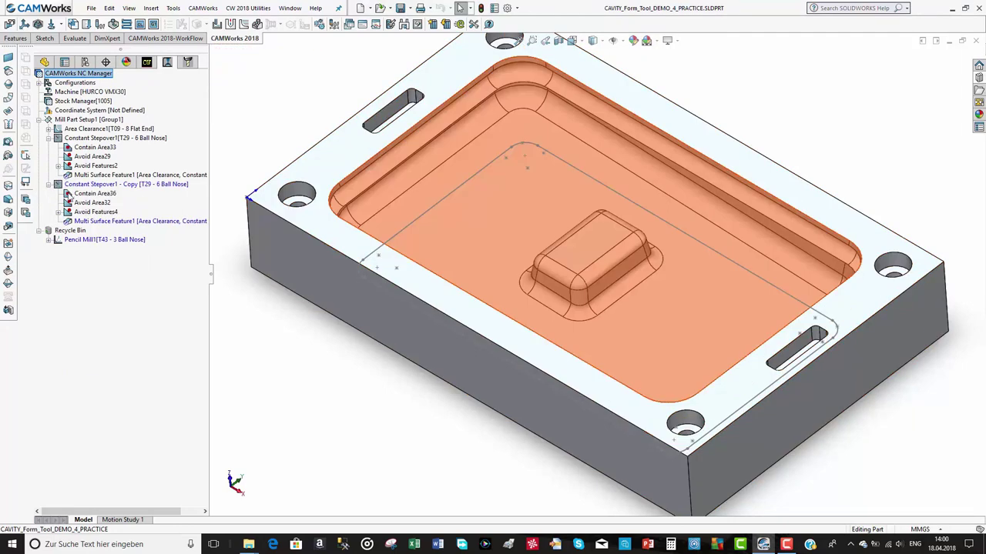
right_click(68, 197)
left_click(82, 201)
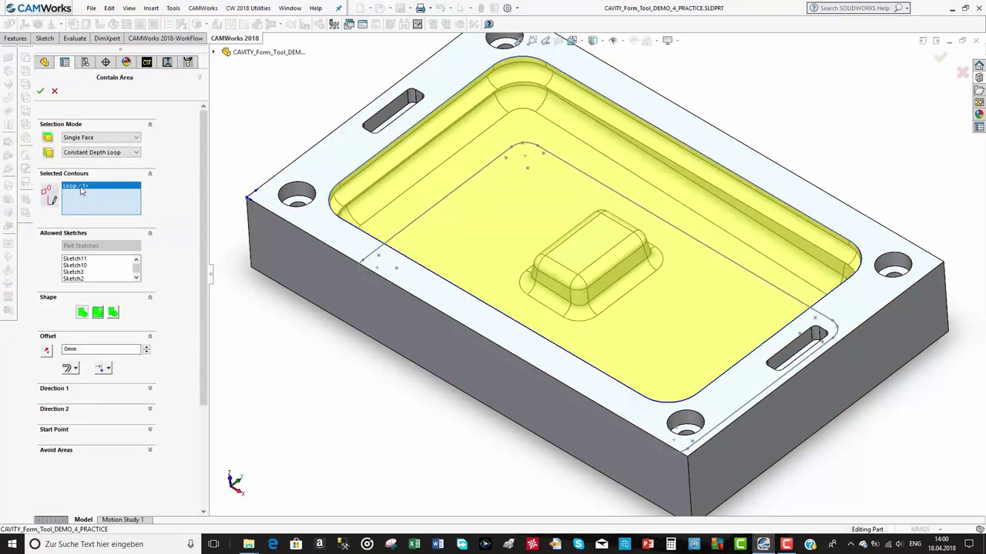
key("Delete")
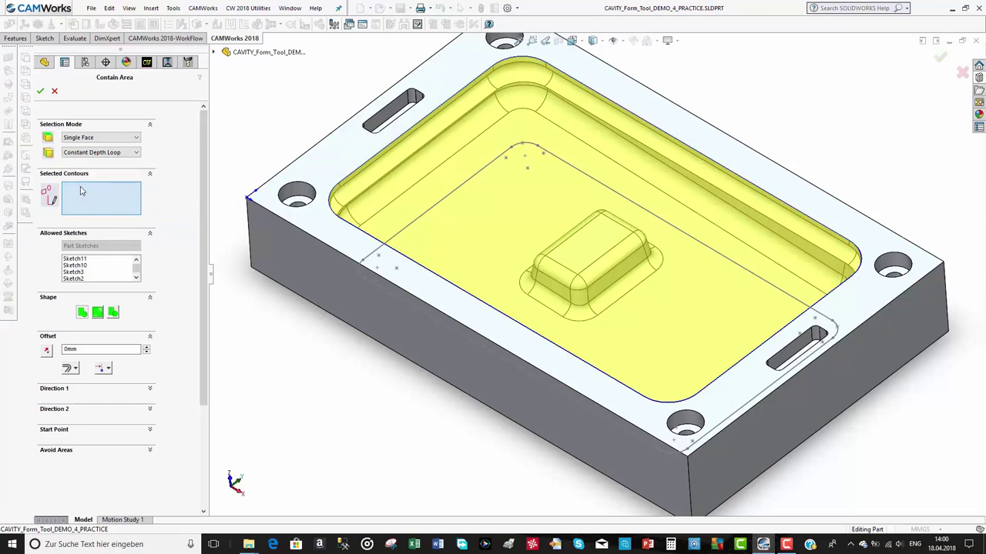
Select all fillet faces around the central boss's base as contain contours and accept the contain area
left_click(556, 304)
left_click(593, 311)
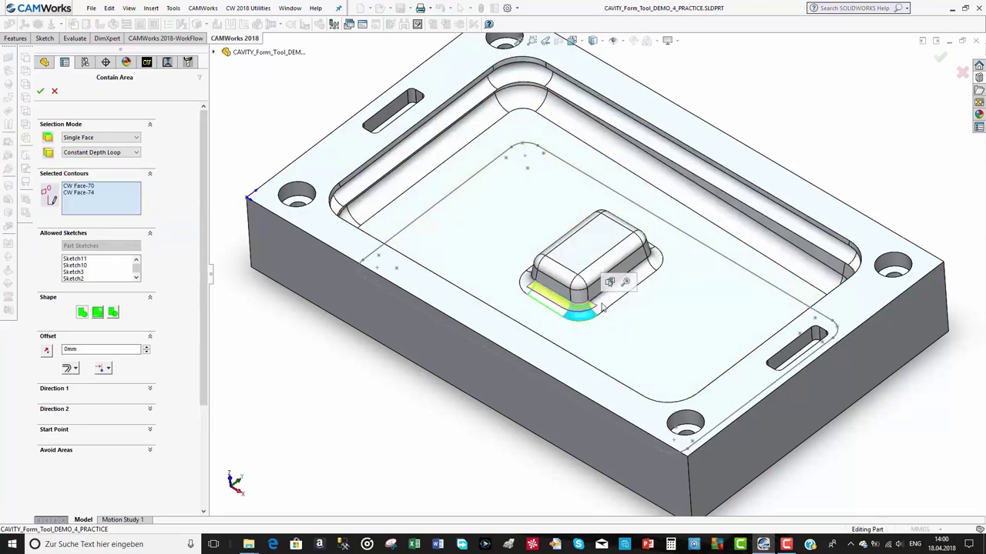
left_click(647, 279)
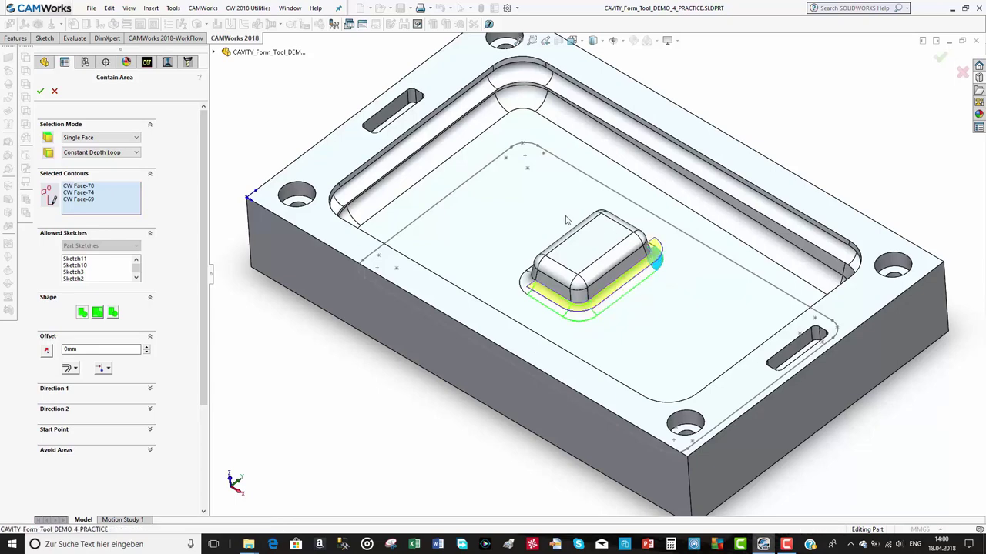
left_click(574, 240)
middle_click_drag(574, 269, 532, 302)
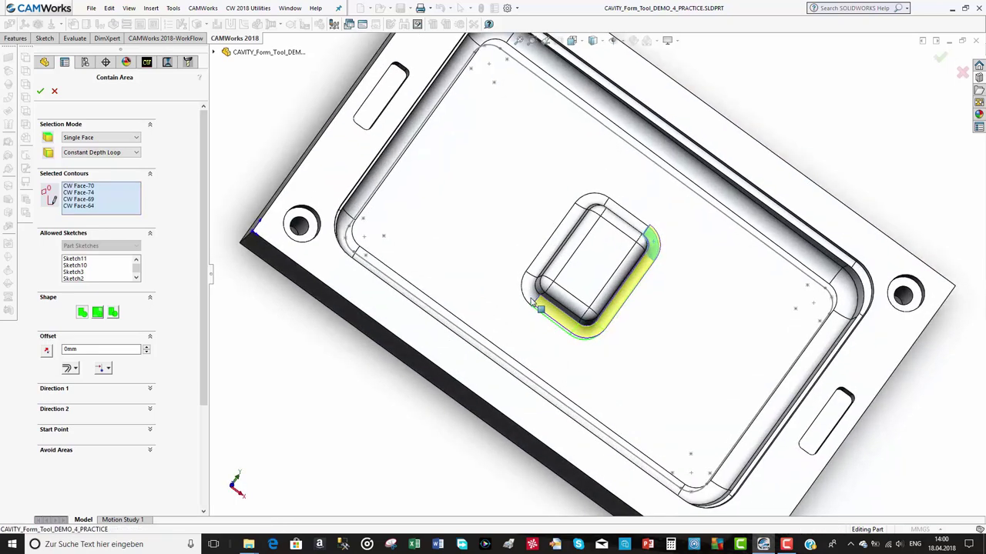
left_click(540, 279)
left_click(597, 212)
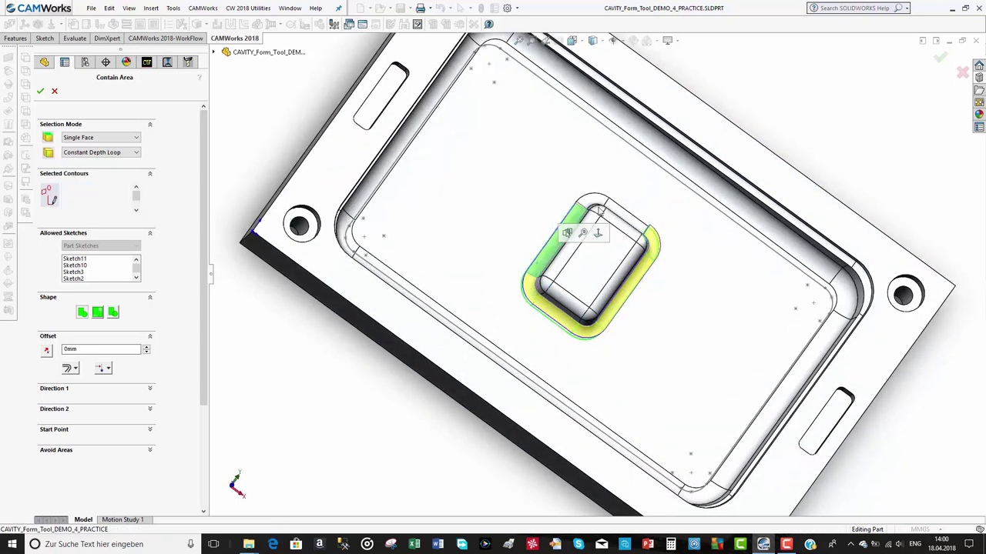
left_click(625, 218)
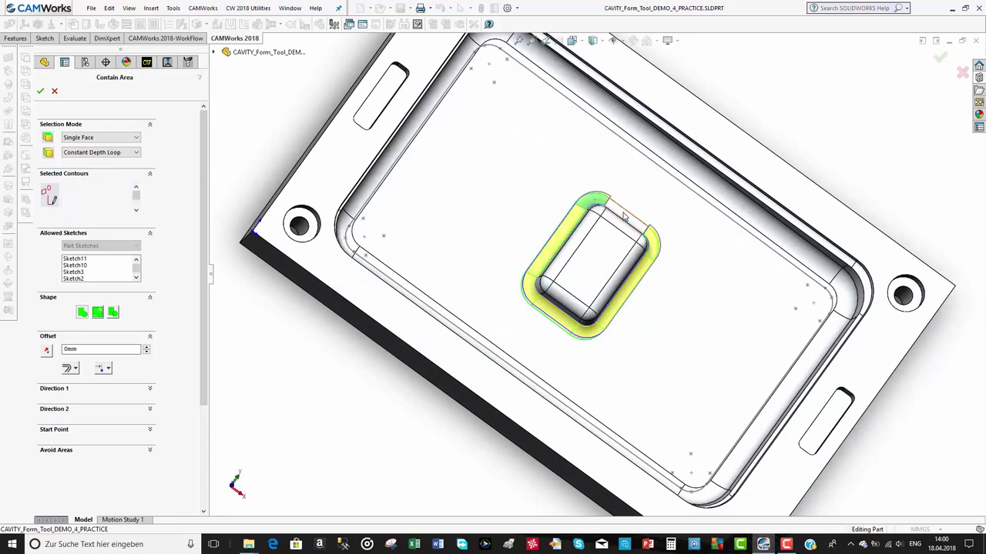
left_click(624, 217)
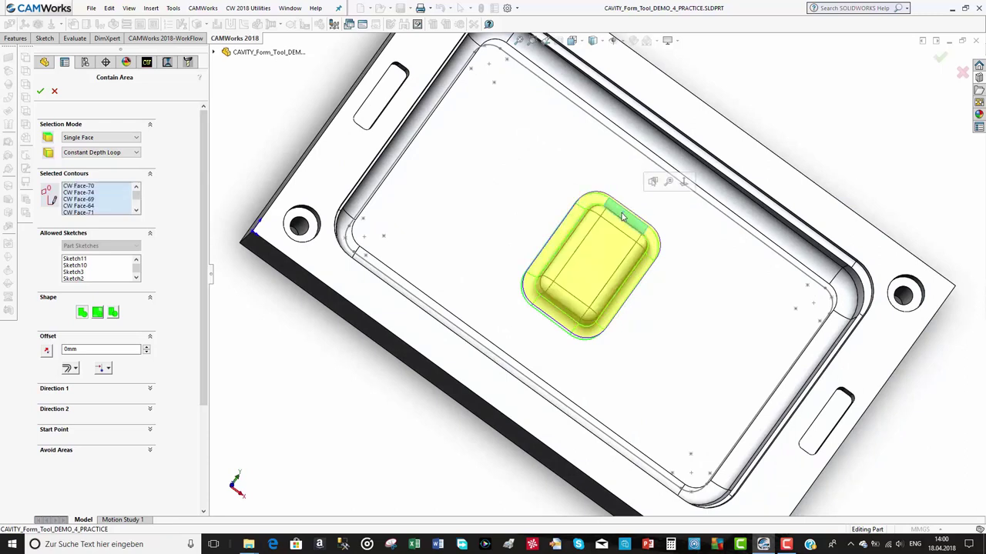
left_click(40, 92)
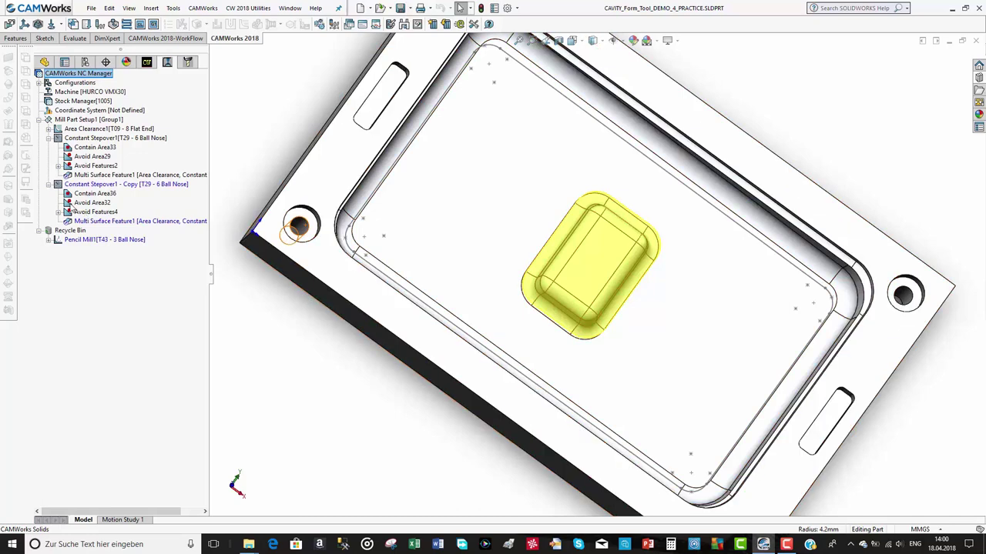
Edit the avoid area of the copied Constant Stepover operation and clear the boss's base fillet faces from its contours
left_click(70, 205)
right_click(70, 205)
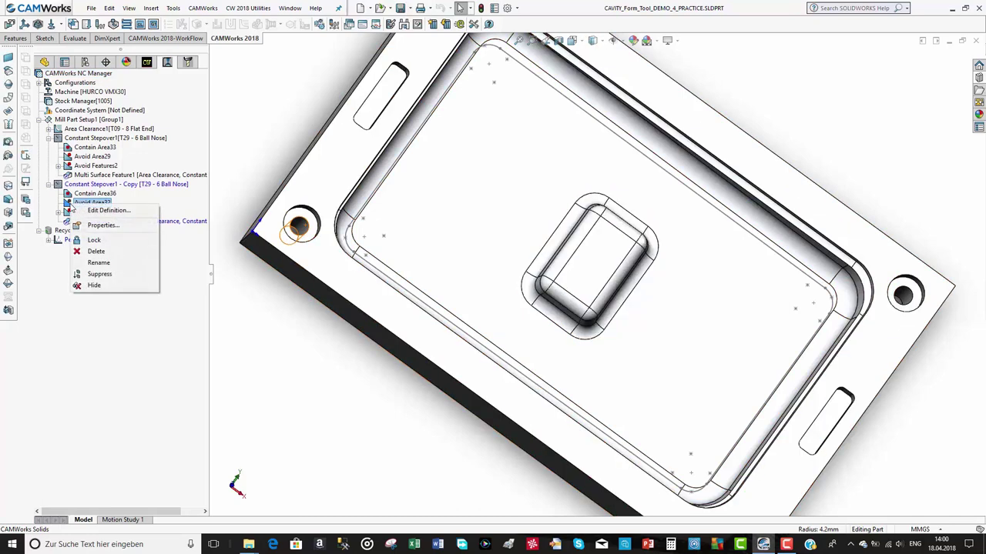
left_click(106, 210)
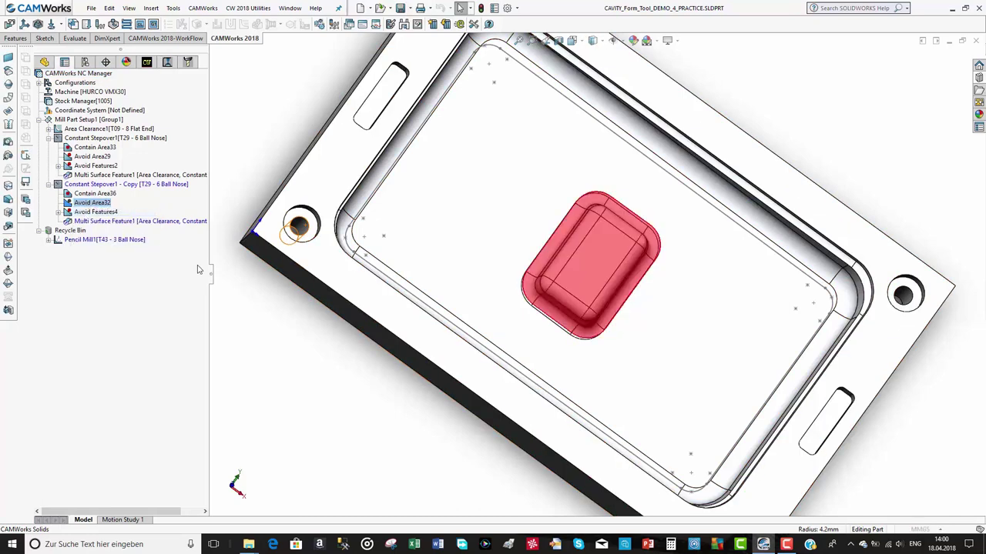
left_click(81, 186)
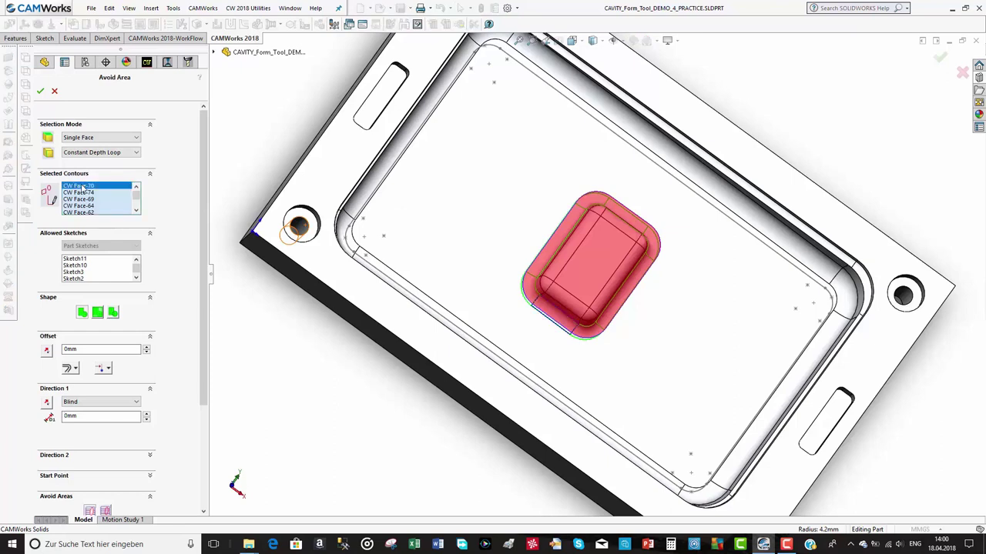
key("Delete")
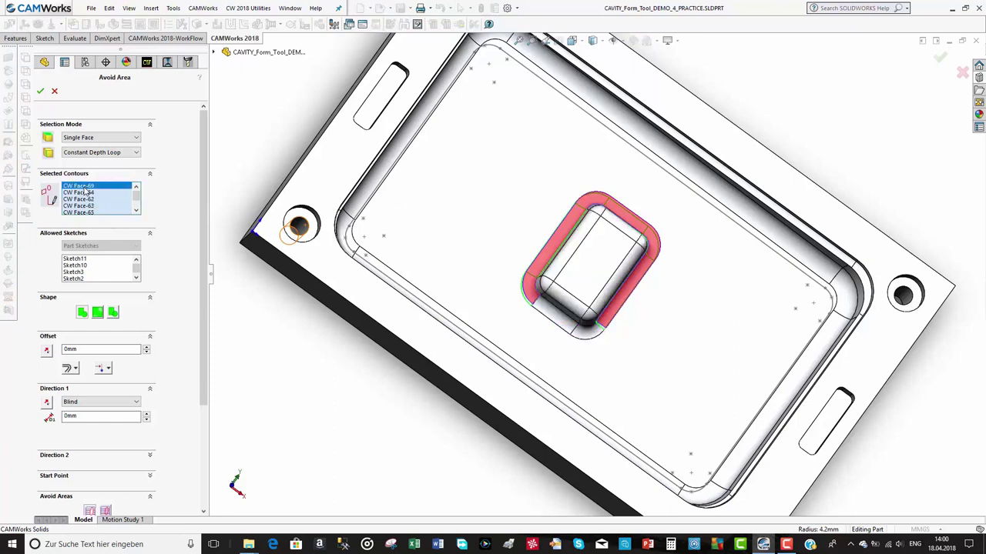
key("Delete")
key("Delete")
key("Delete")
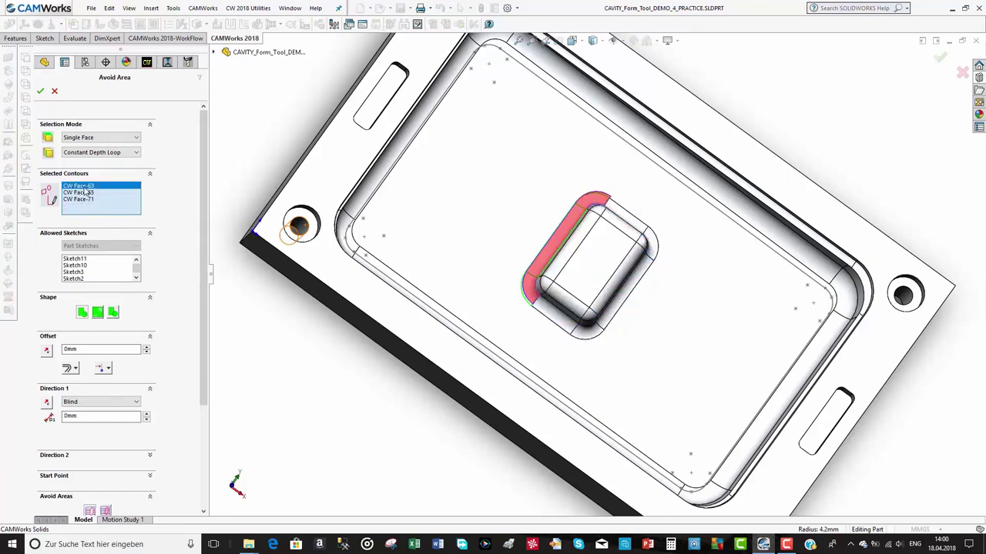
key("Delete")
key("Delete")
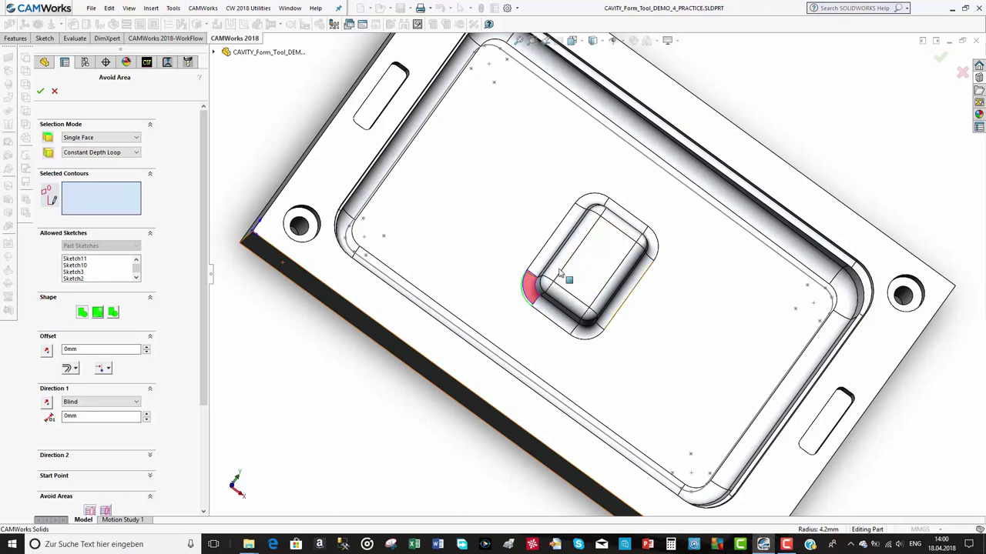
Use only the boss's flat top face as the avoid contour, removing the leftover fillet face, and accept the avoid area
left_click(590, 280)
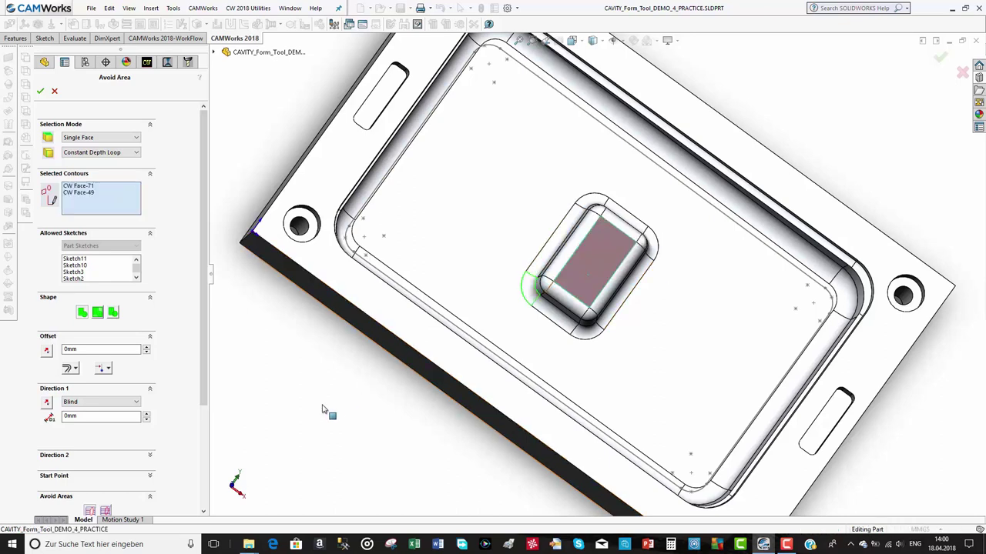
left_click(77, 187)
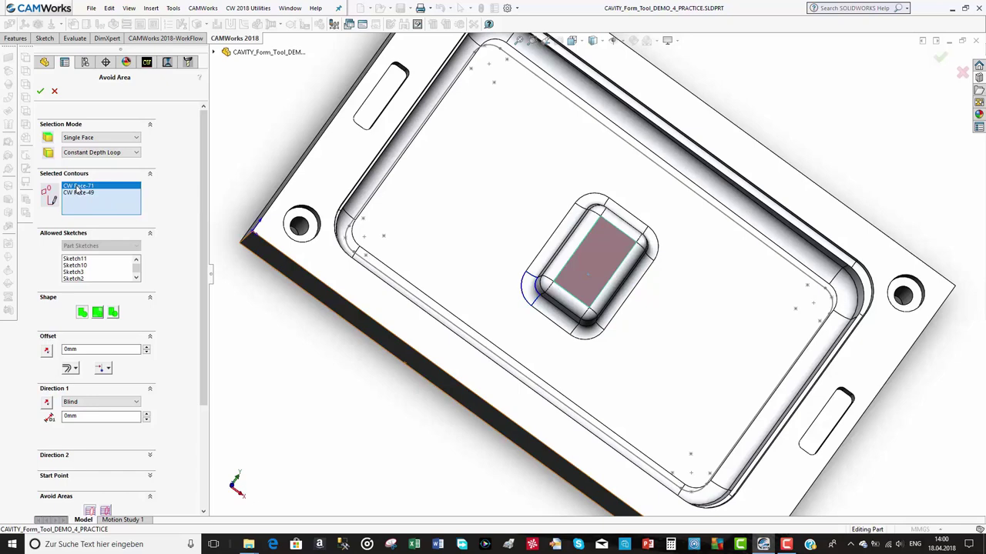
key("Delete")
middle_click_drag(295, 358, 289, 332)
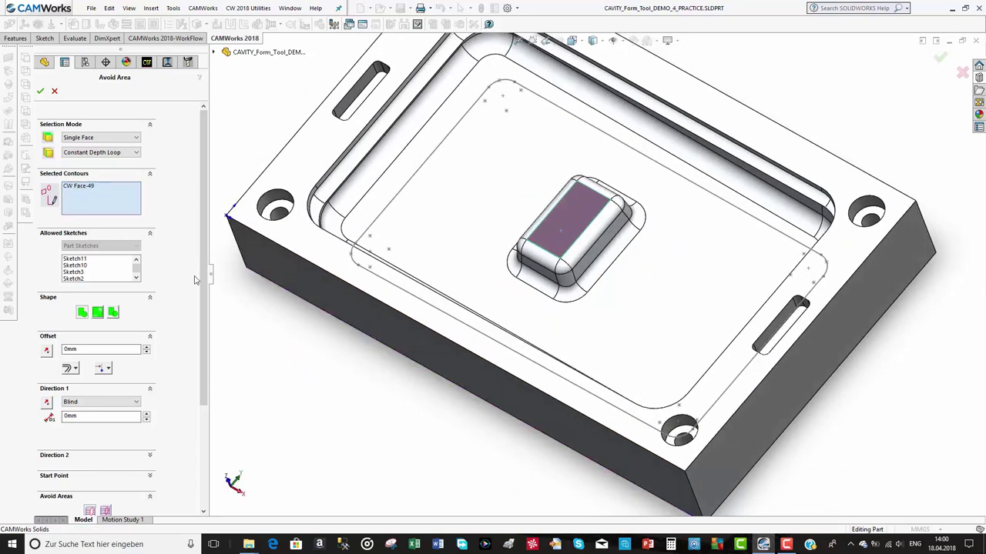
left_click(42, 92)
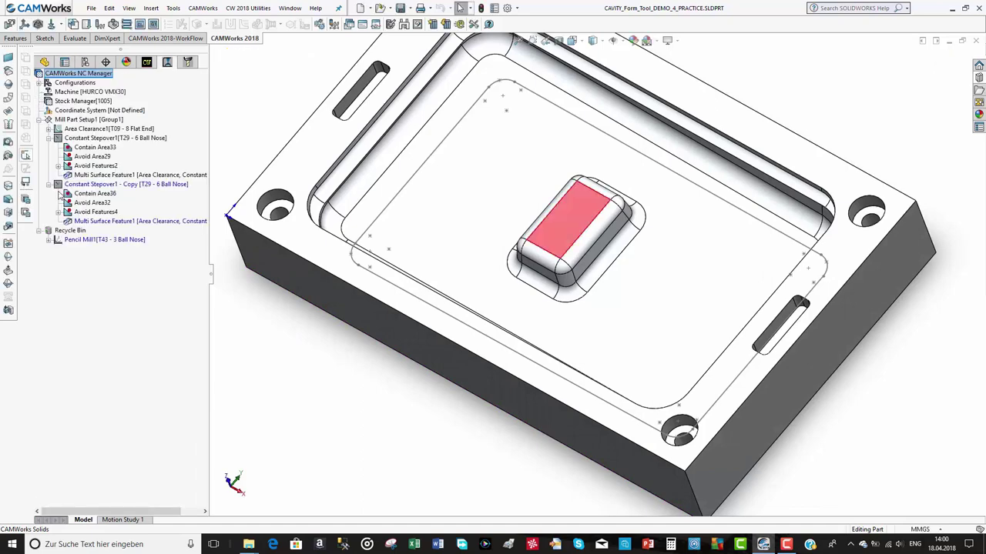
Generate the toolpath for the copied Constant Stepover operation and inspect it around the boss
left_click(80, 189)
right_click(81, 190)
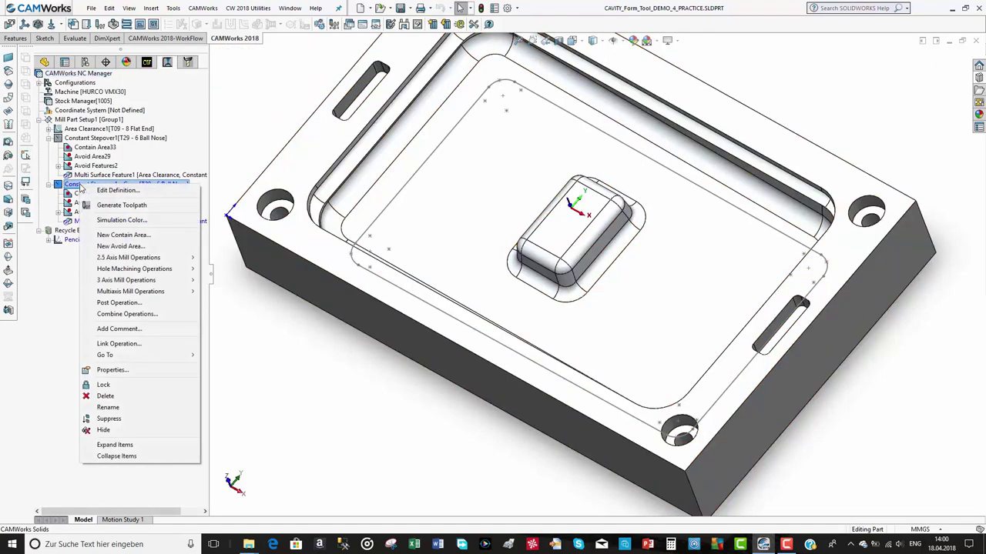
left_click(108, 206)
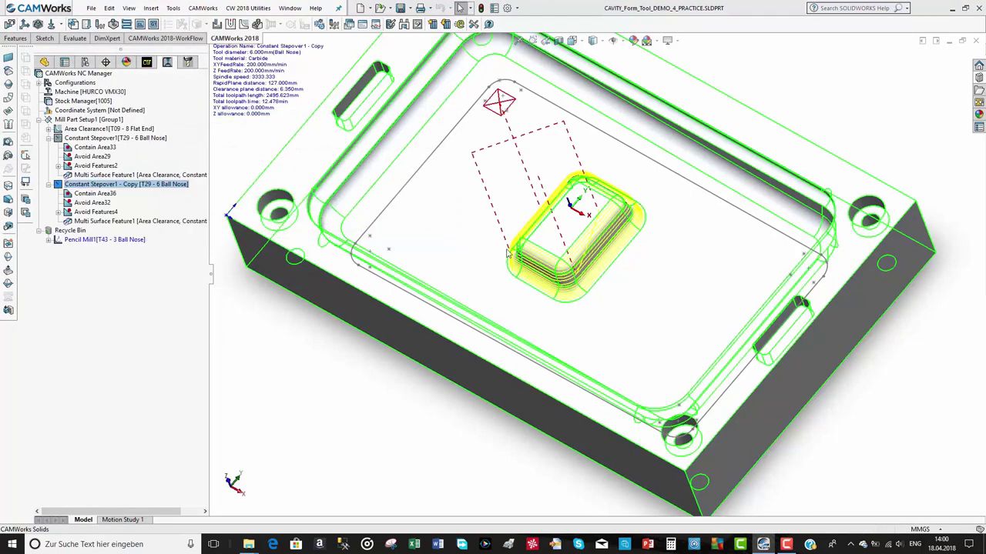
middle_click_drag(536, 242, 527, 217)
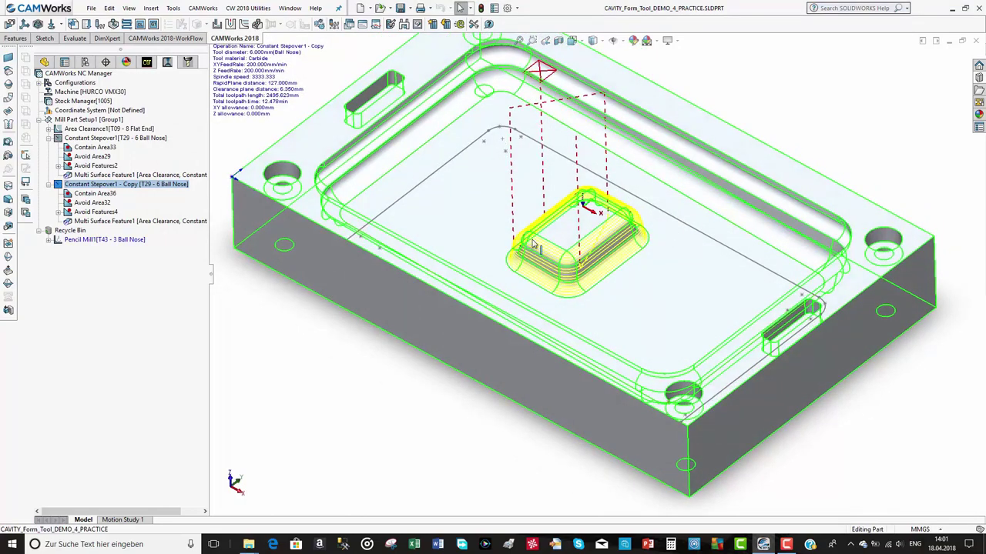
scroll(536, 247, "down", 2)
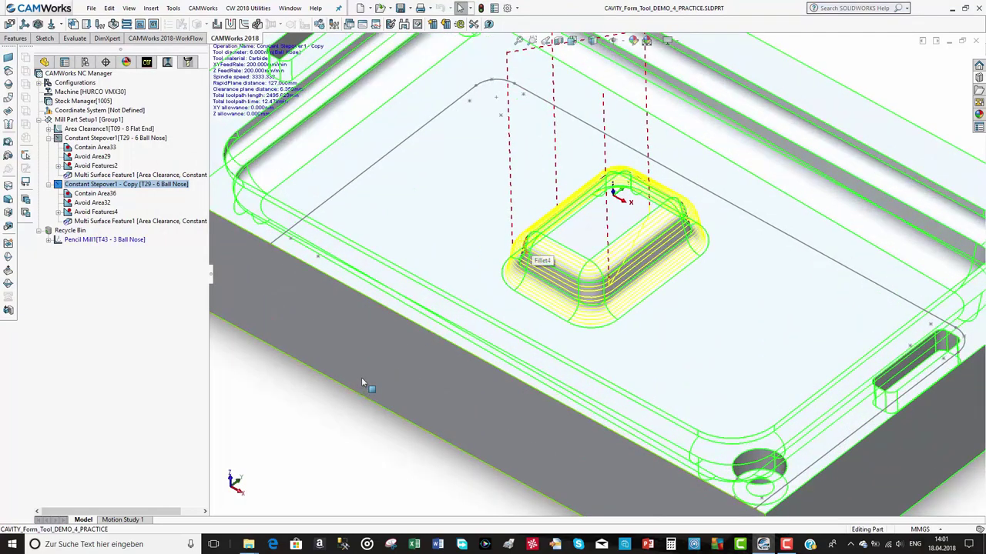
key("f")
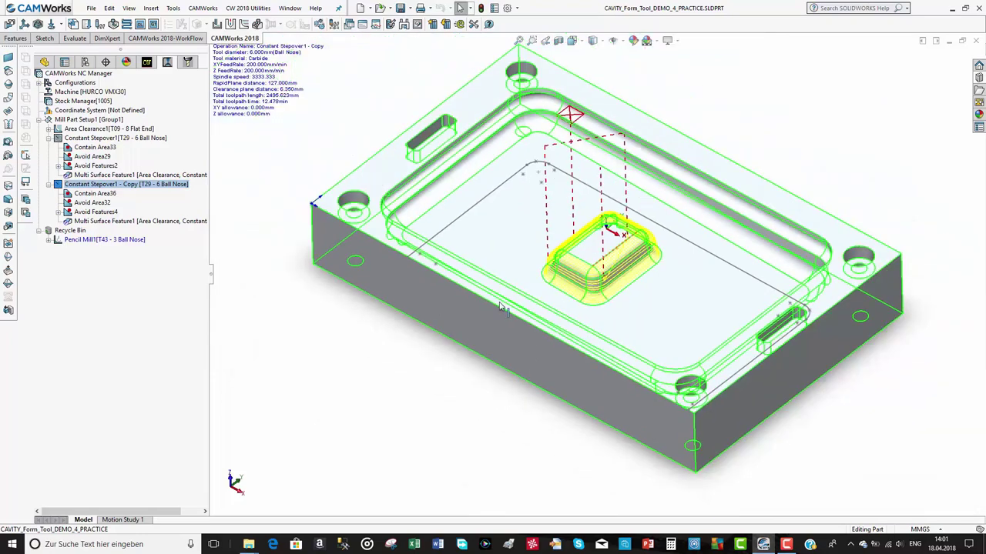
Compare the Contain Only and Contain and Avoid offset curve options of the original Constant Stepover operation, and cancel its parameters
mouse_move(89, 140)
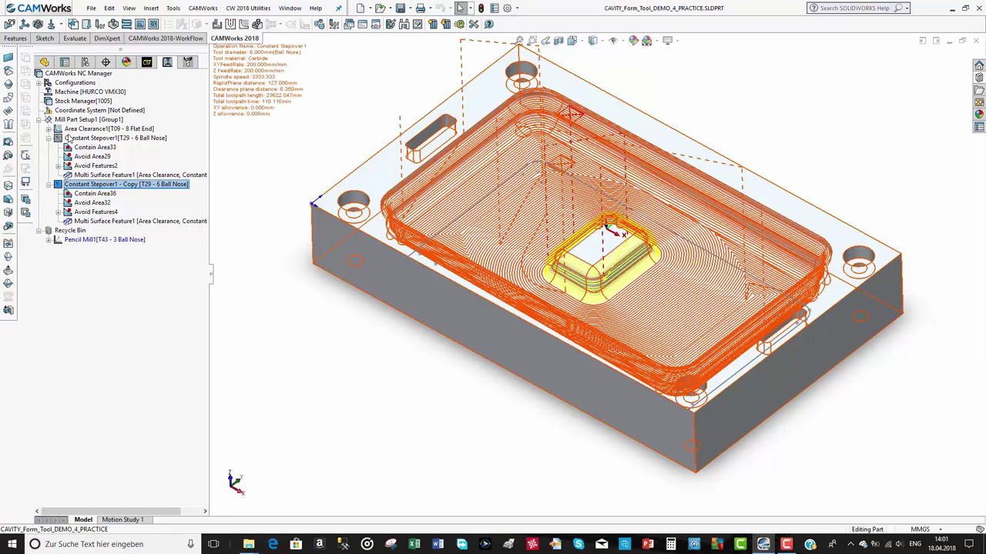
left_click(70, 138)
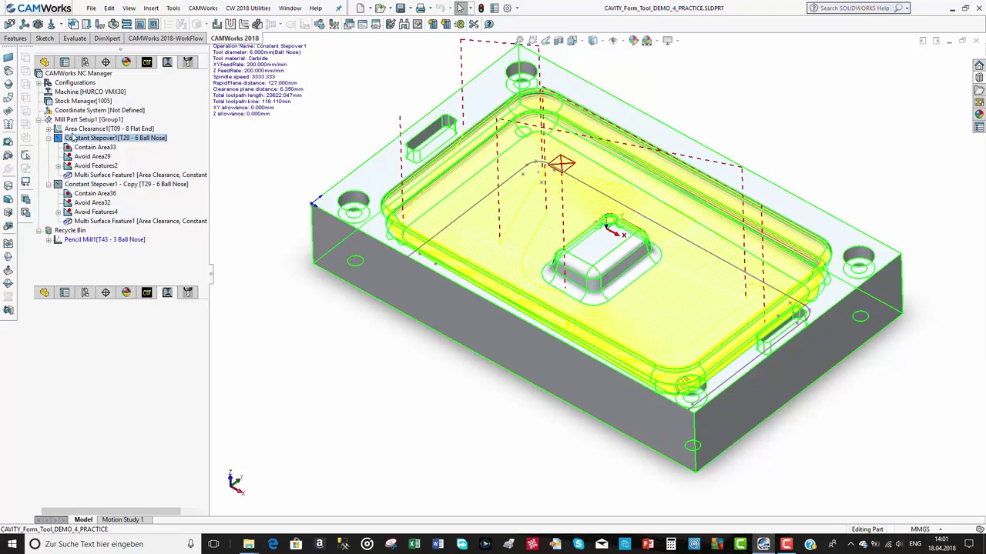
double_click(76, 139)
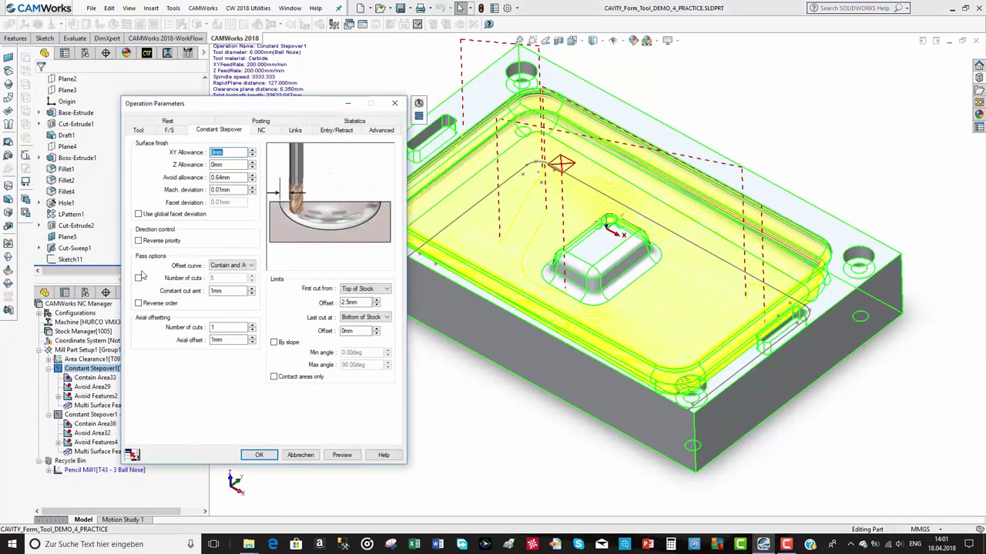
left_click(248, 265)
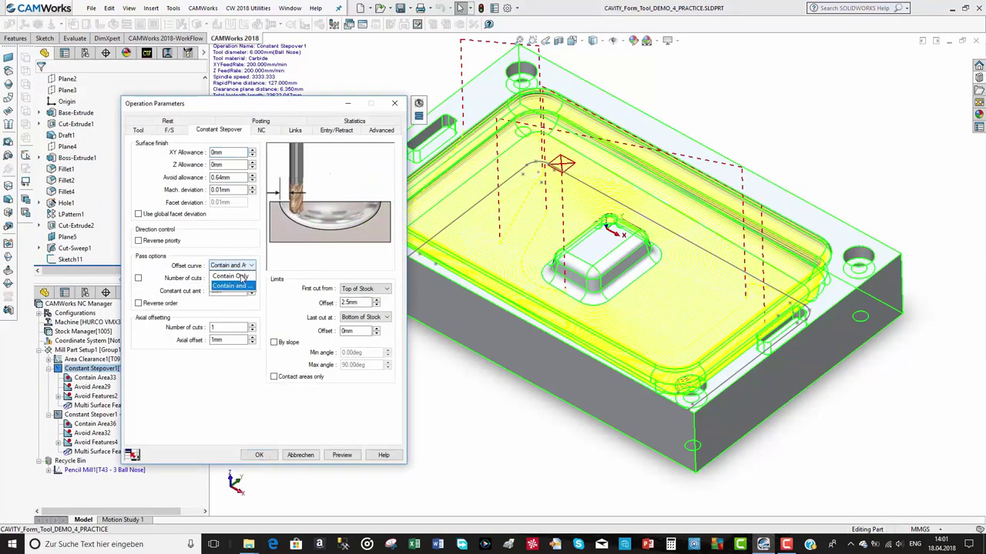
left_click(235, 275)
left_click(243, 266)
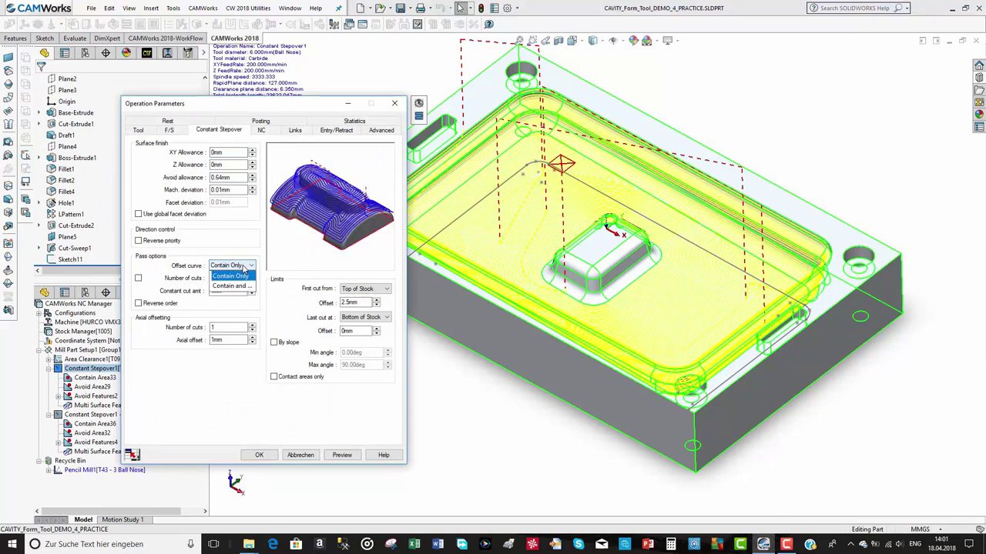
left_click(240, 286)
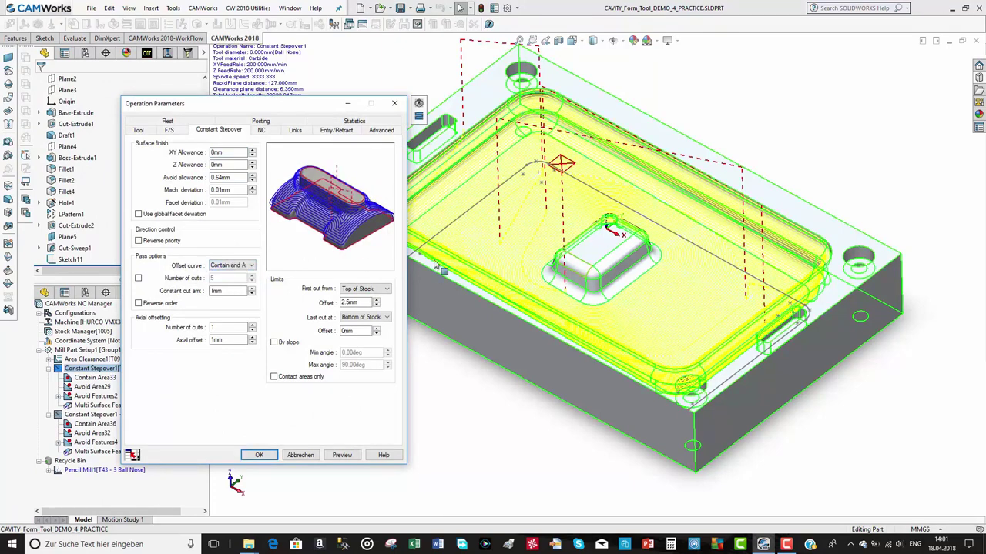
left_click(301, 457)
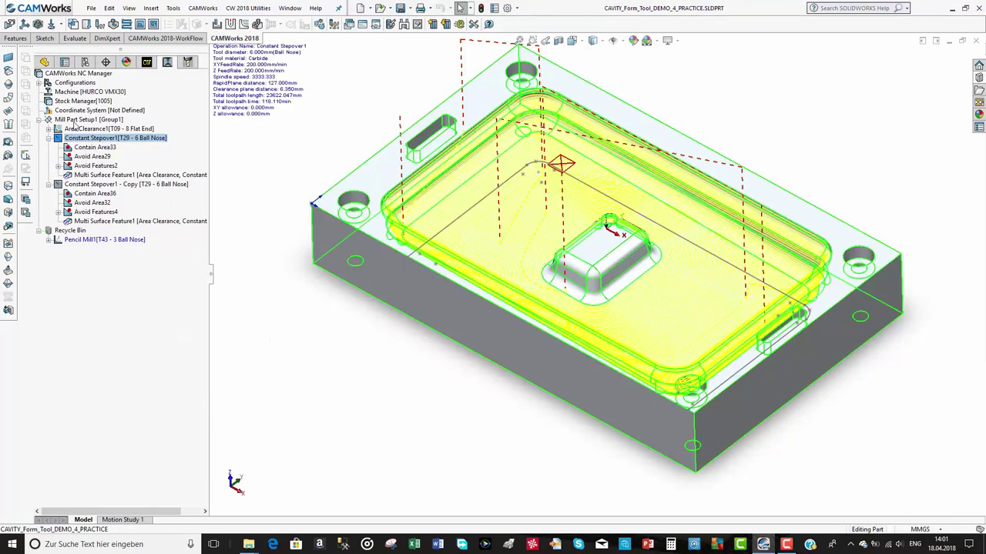
Add a 3-axis Z Level operation after the copied Constant Stepover, using tool T45 Toroid_Tool_D8 and Multi Surface Feature1
left_click(86, 120)
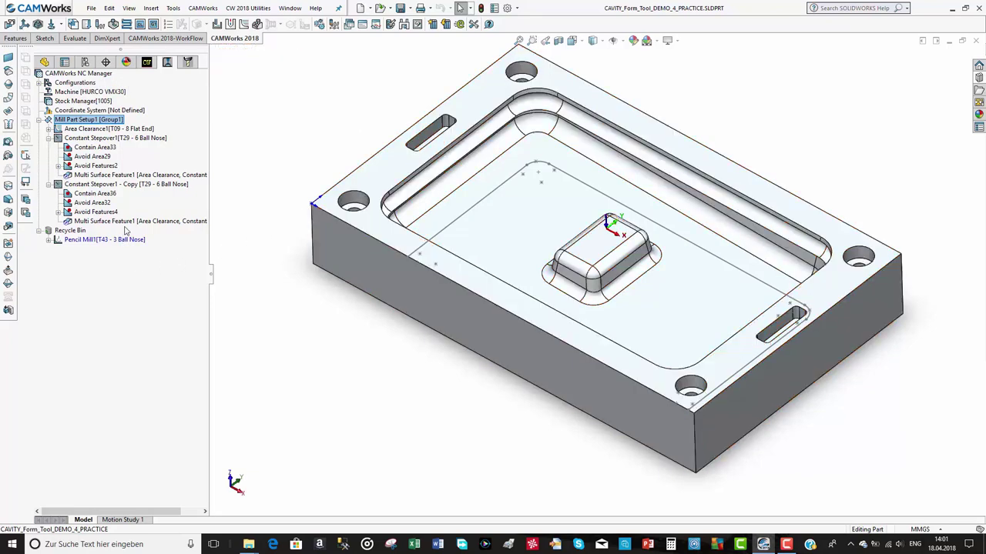
left_click(61, 186)
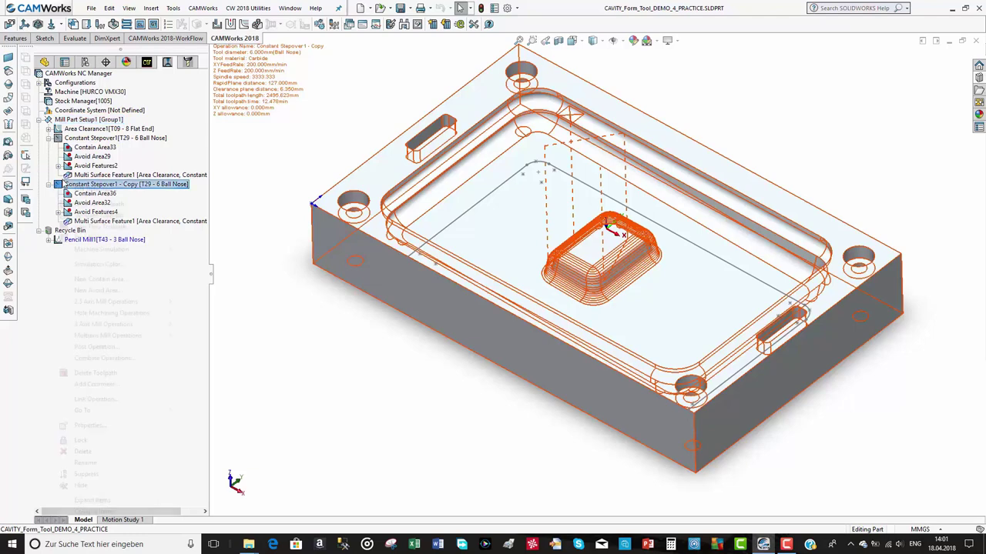
right_click(61, 187)
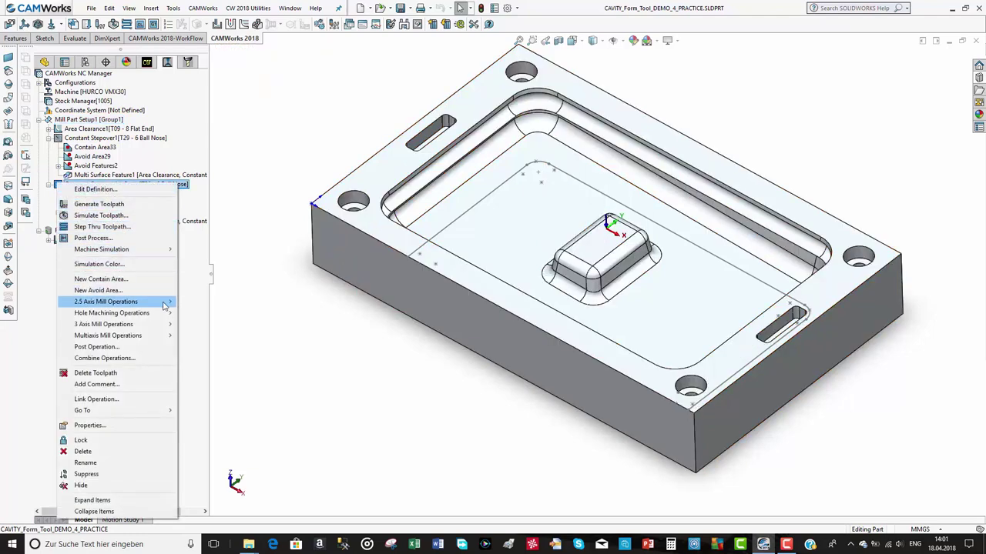
mouse_move(166, 327)
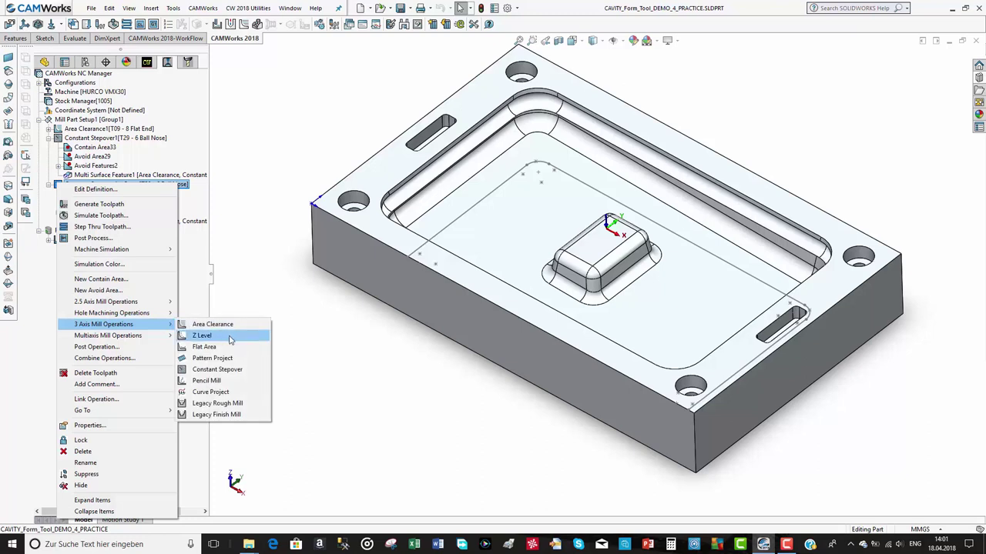
left_click(202, 335)
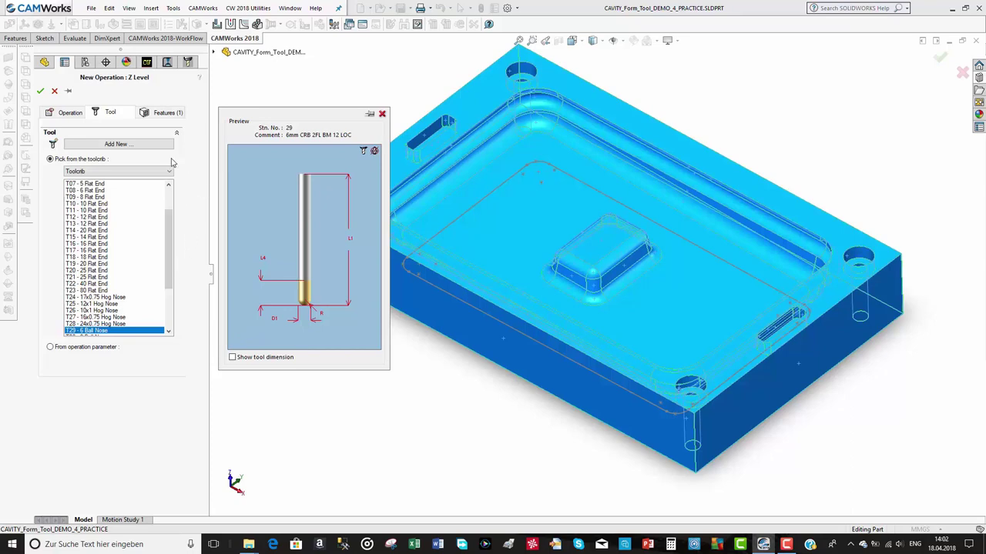
scroll(171, 239, "down", 4)
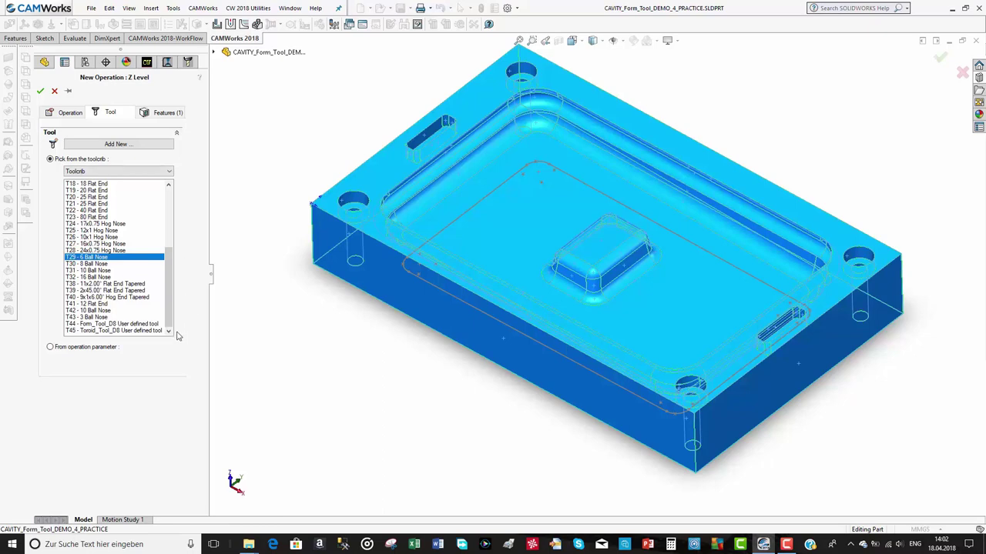
left_click(107, 331)
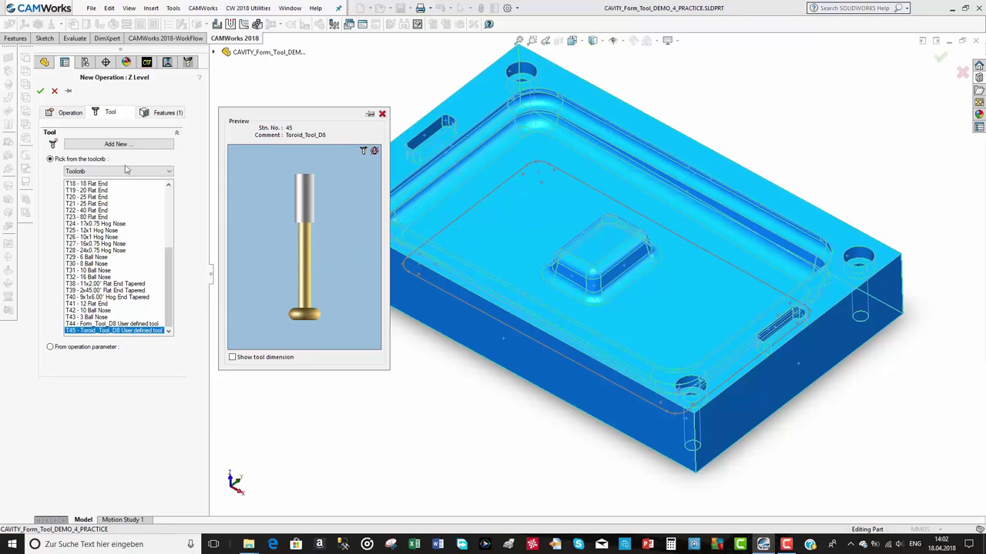
left_click(162, 116)
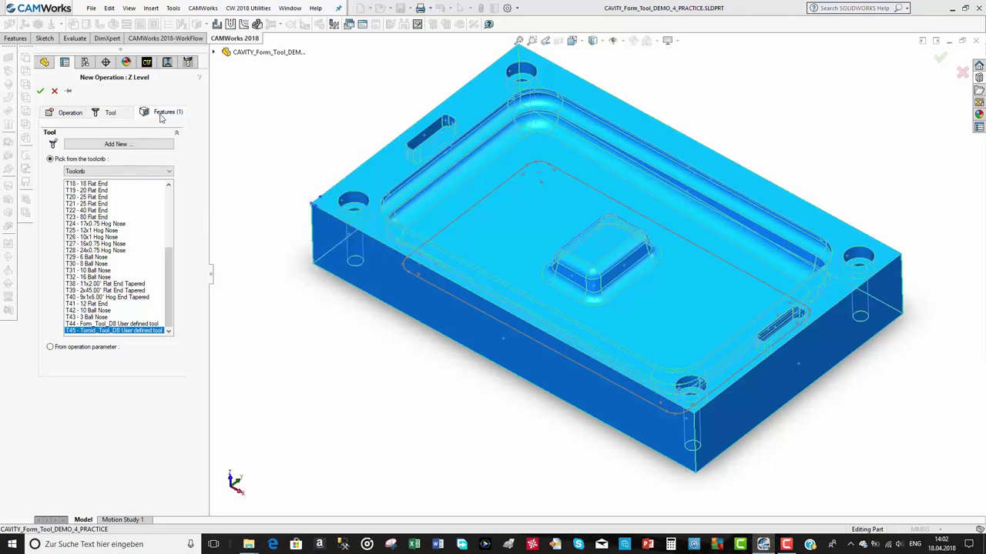
left_click(162, 113)
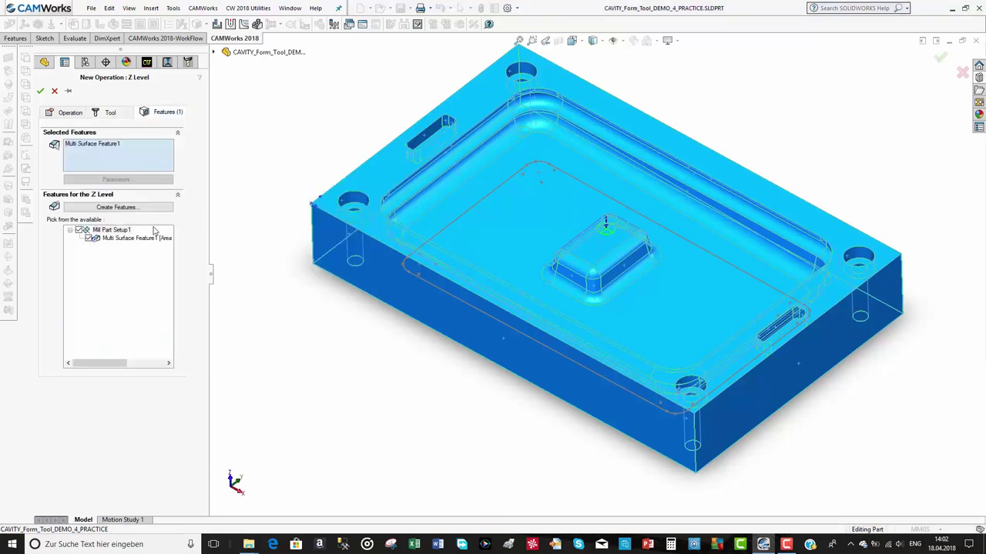
left_click(41, 92)
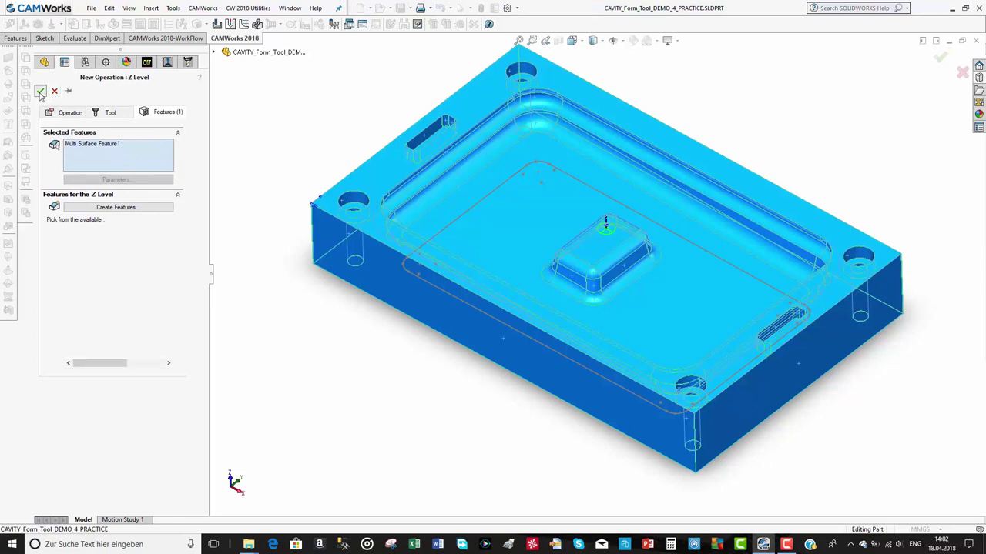
left_click(41, 92)
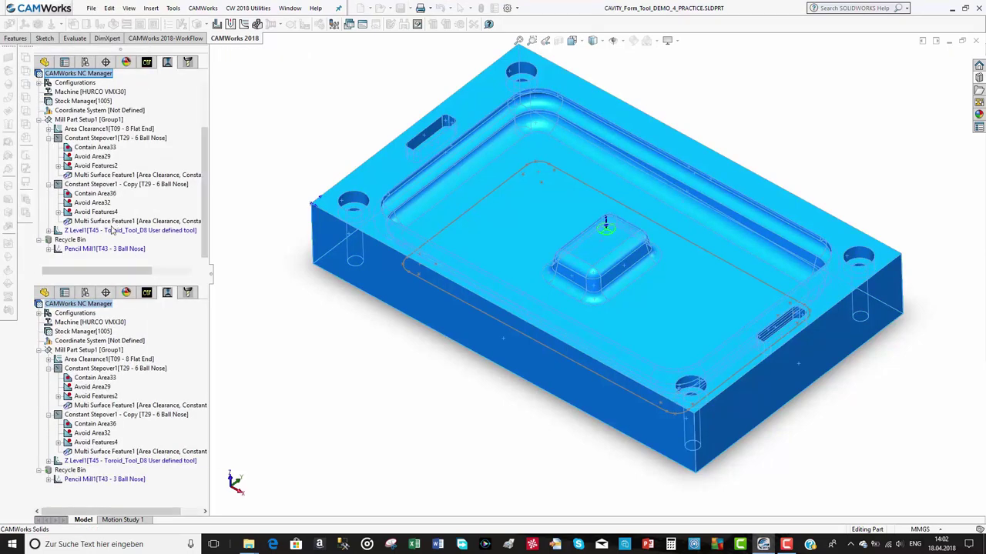
Edit the Z Level operation's parameters and set its cut amount to 0.15 mm
double_click(113, 230)
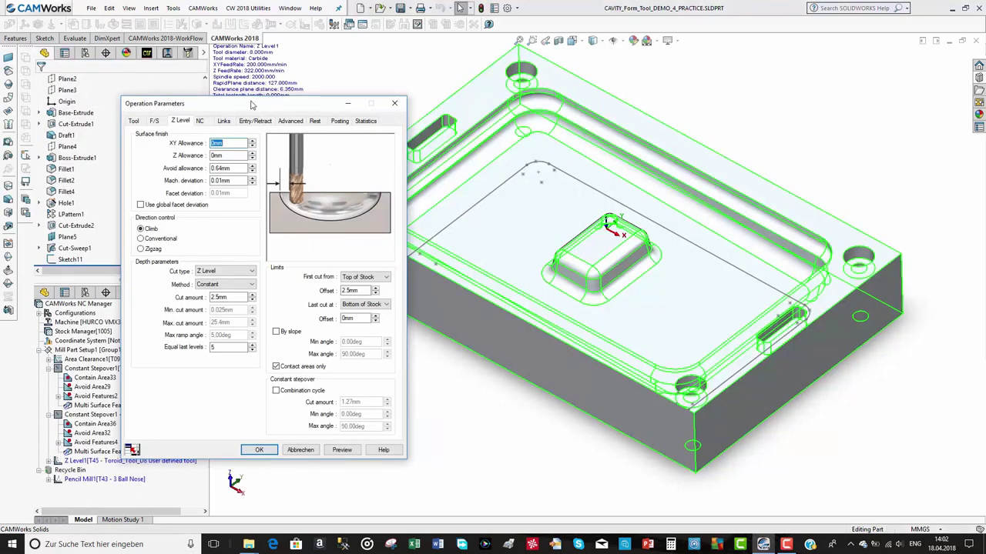
left_click_drag(251, 105, 222, 78)
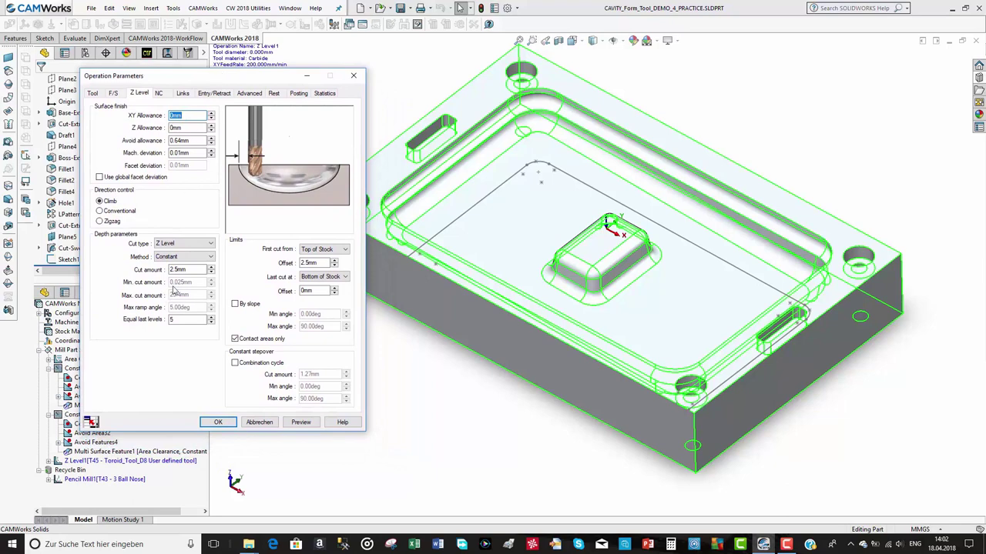
left_click_drag(194, 270, 160, 266)
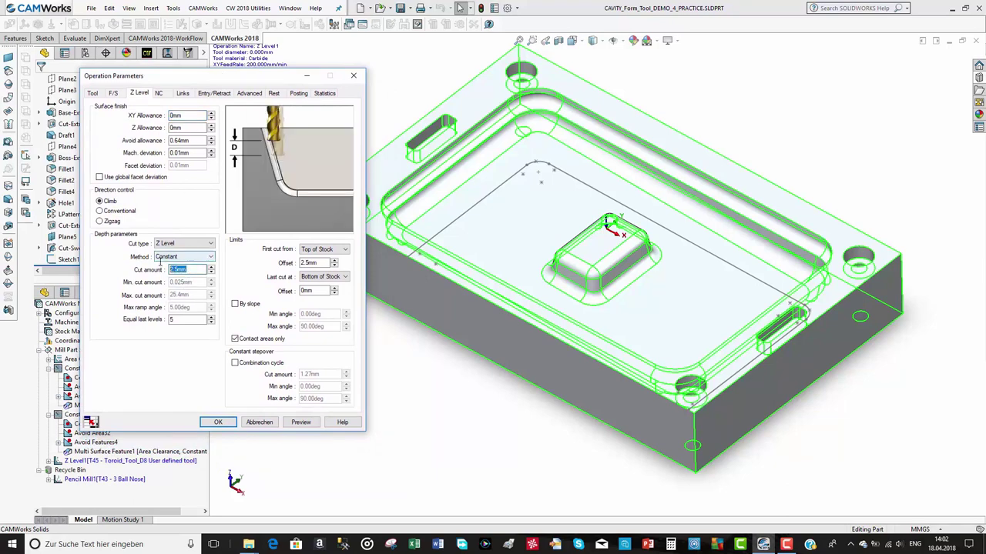
key("Delete")
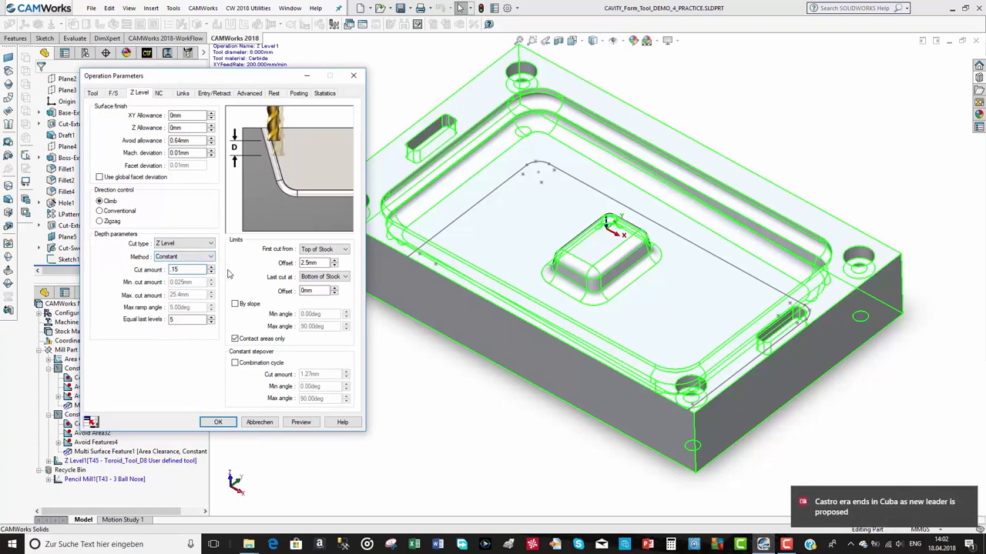
Define the first cut from the cavity corner vertex at the groove's upper edge, with a Z offset of -4.5 mm
left_click(345, 250)
left_click(337, 280)
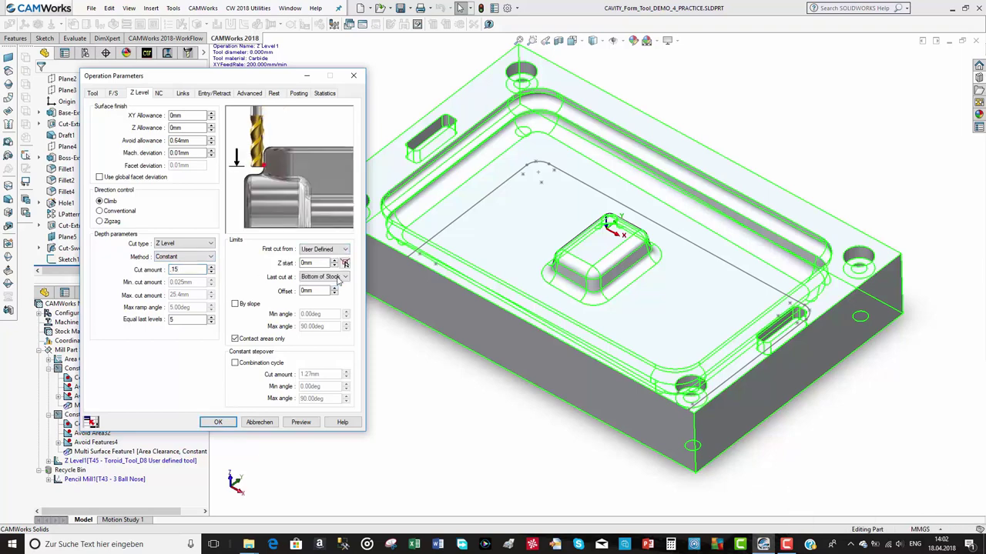
left_click(345, 265)
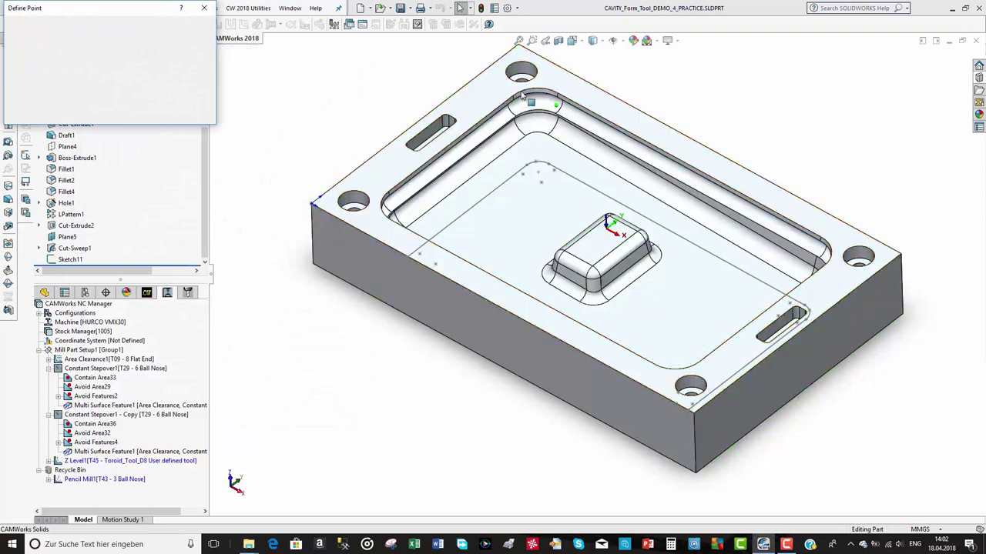
scroll(527, 108, "down", 5)
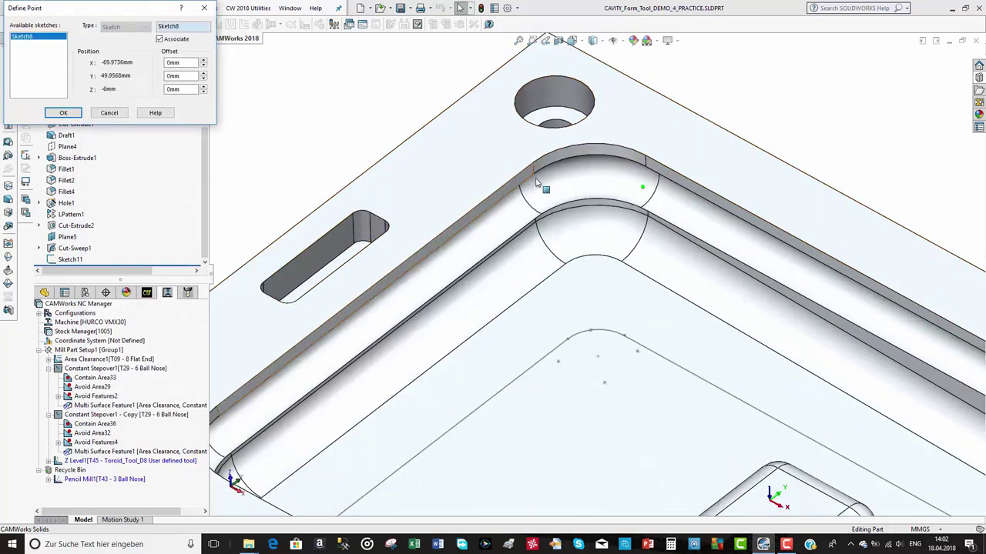
left_click(535, 174)
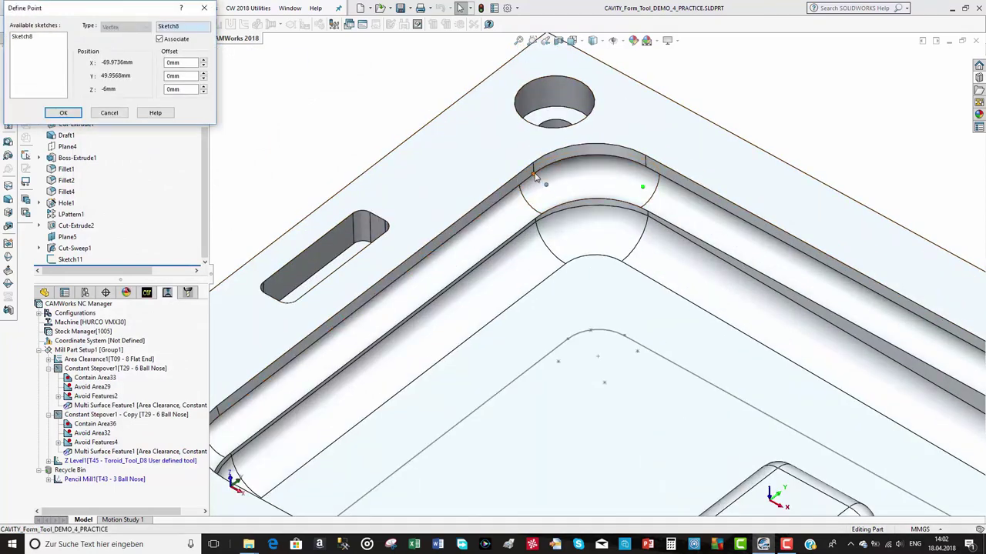
left_click(169, 89)
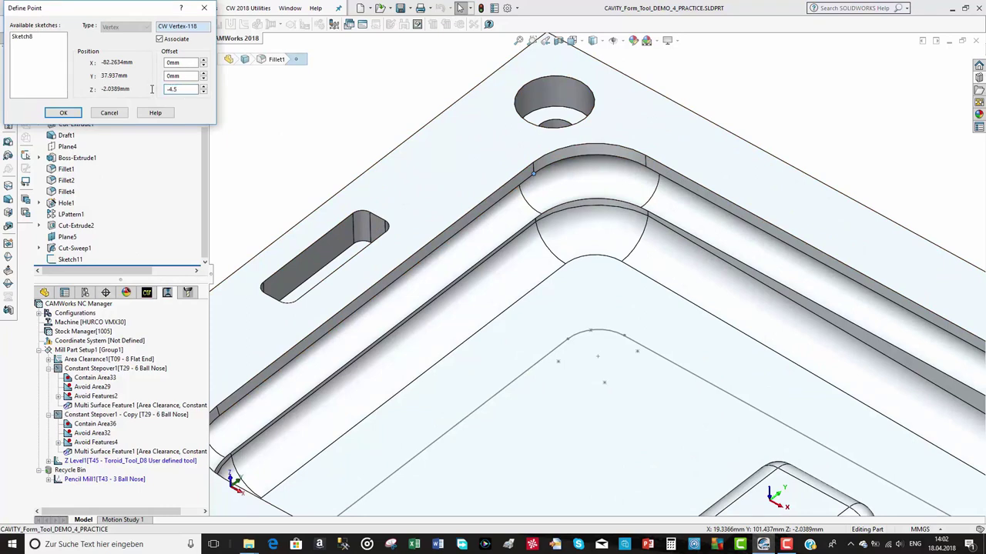
left_click(75, 114)
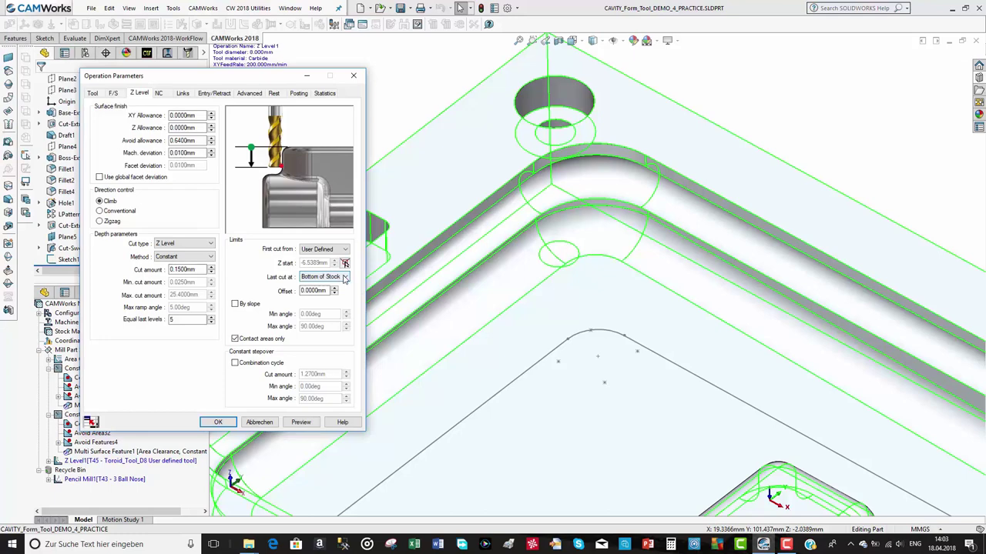
Define the last cut at the corner vertex on the groove's lower edge, and accept the parameters with the feed limited to the machine maximum
left_click(344, 277)
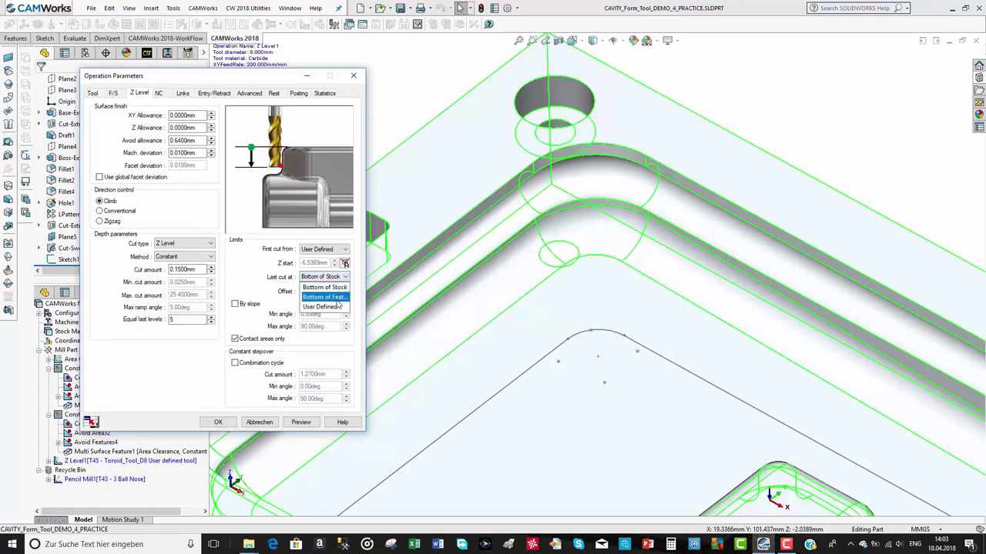
left_click(336, 307)
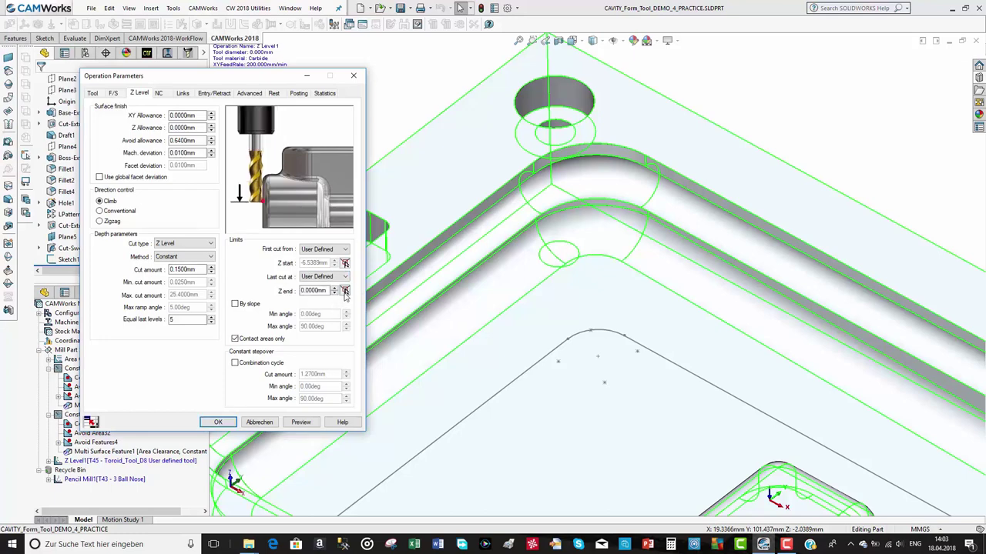
left_click(344, 291)
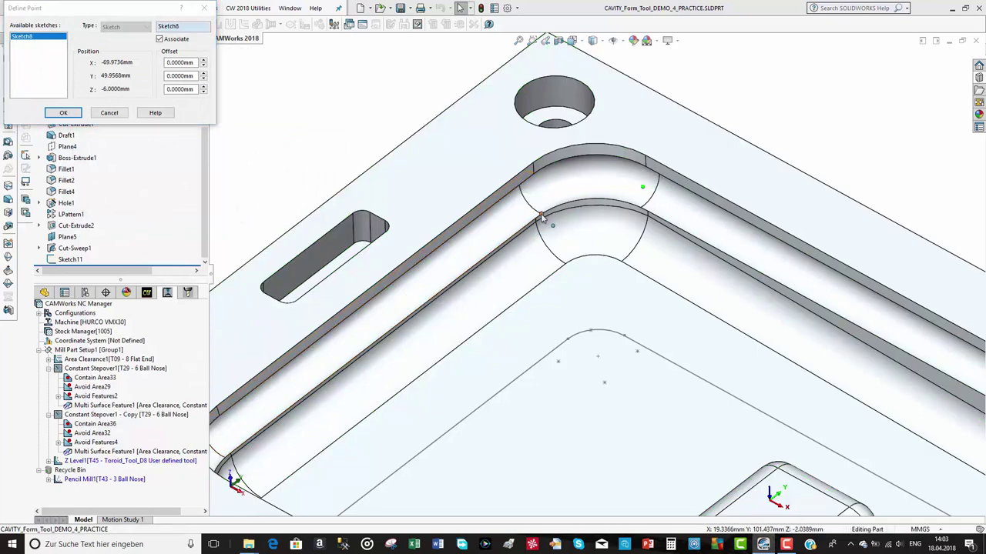
left_click(542, 216)
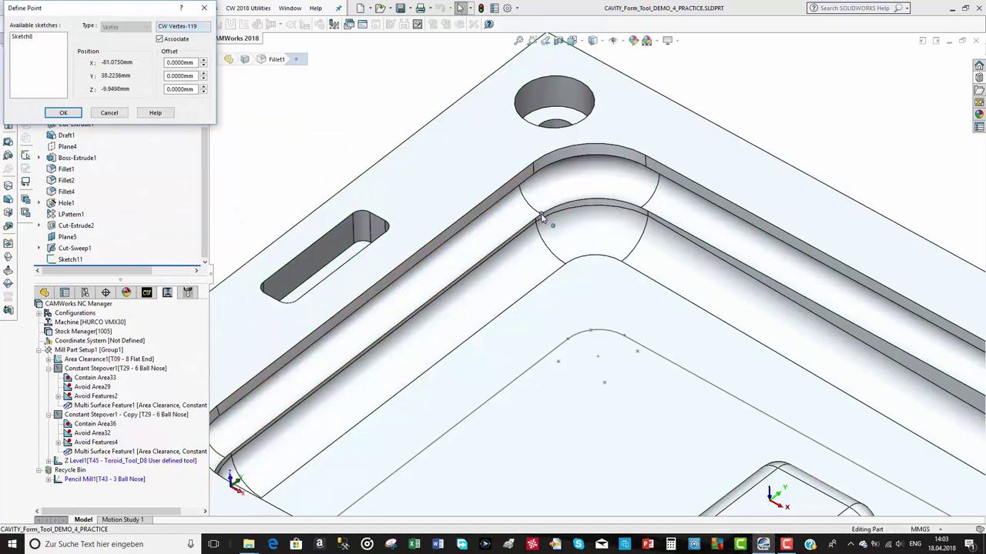
left_click(63, 112)
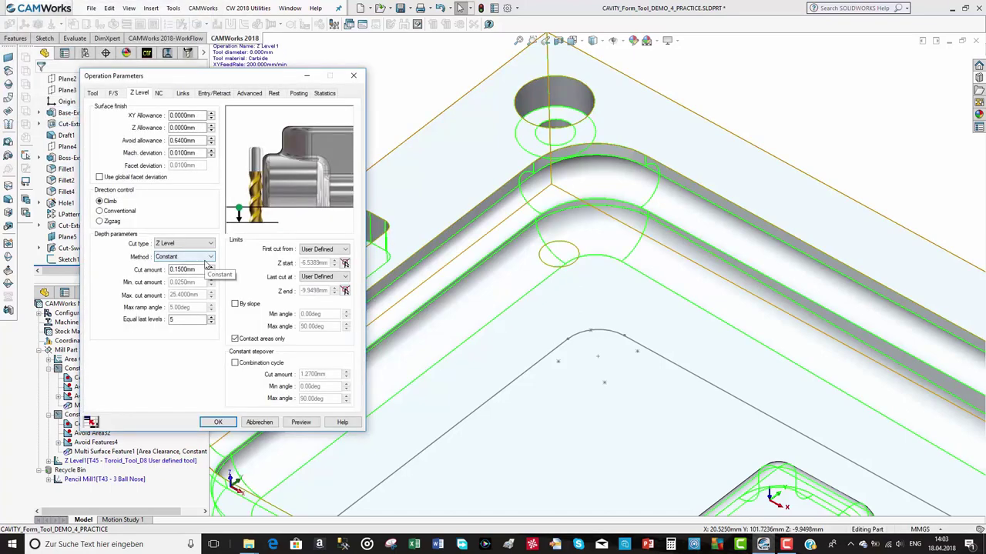
left_click(218, 423)
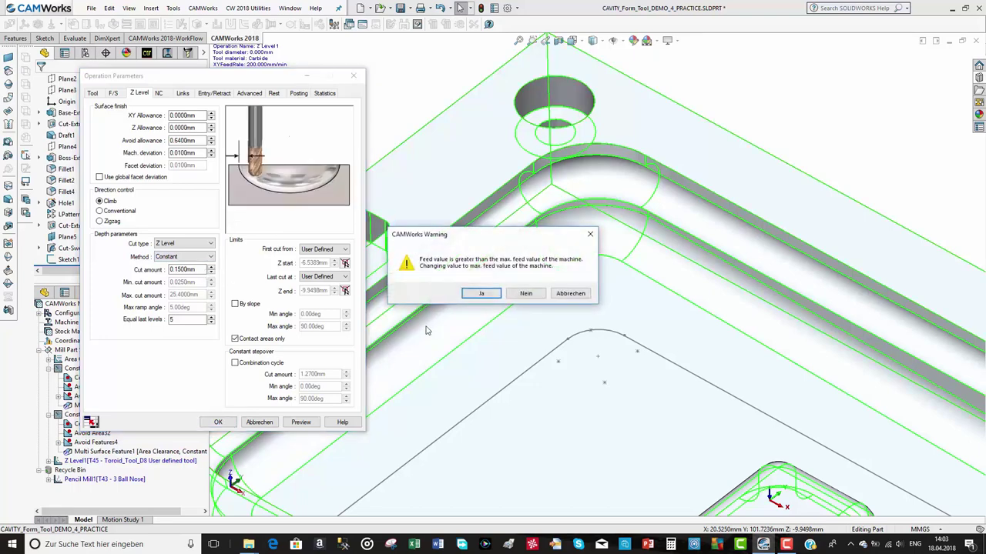
left_click(481, 295)
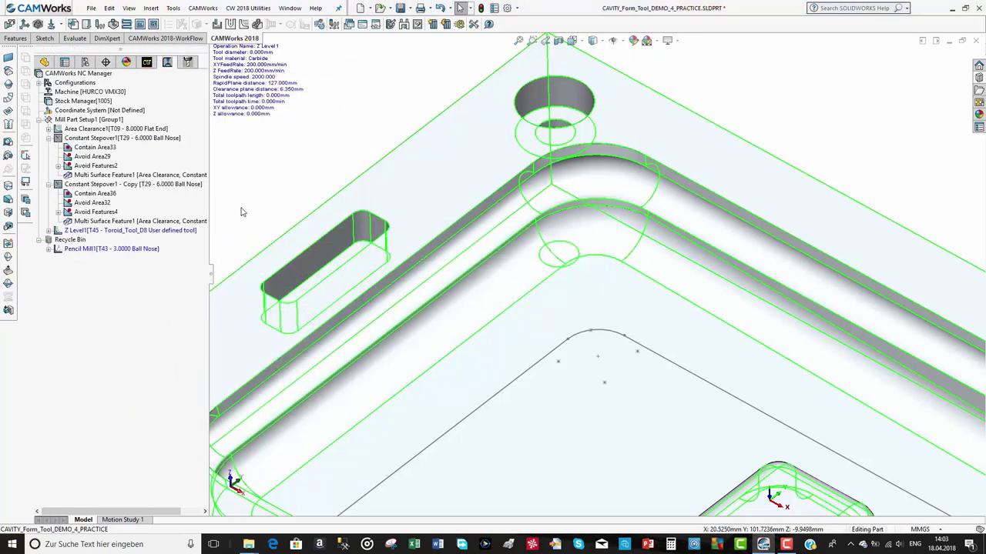
Generate the toolpath for the Z Level operation and inspect it along the cavity wall and boss
left_click(107, 231)
right_click(103, 232)
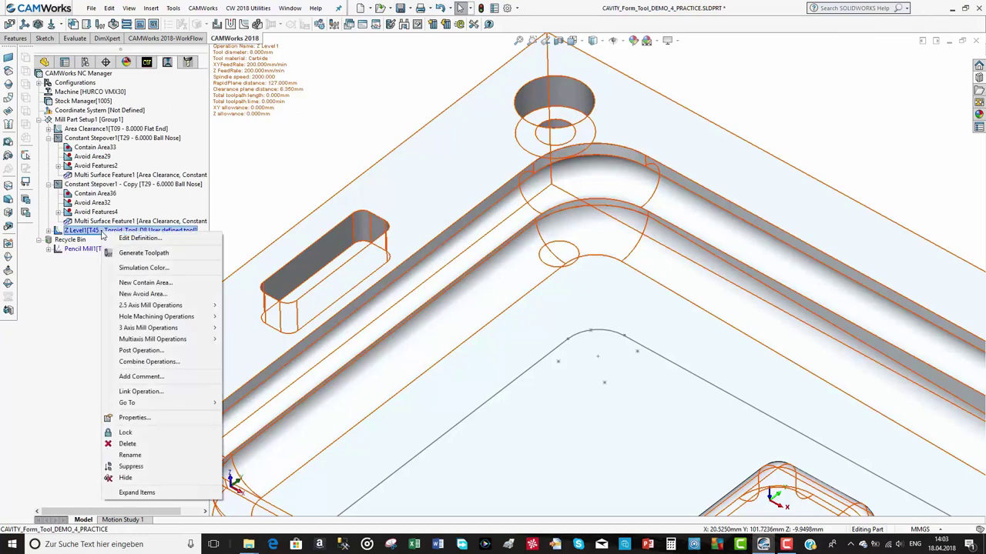
left_click(135, 253)
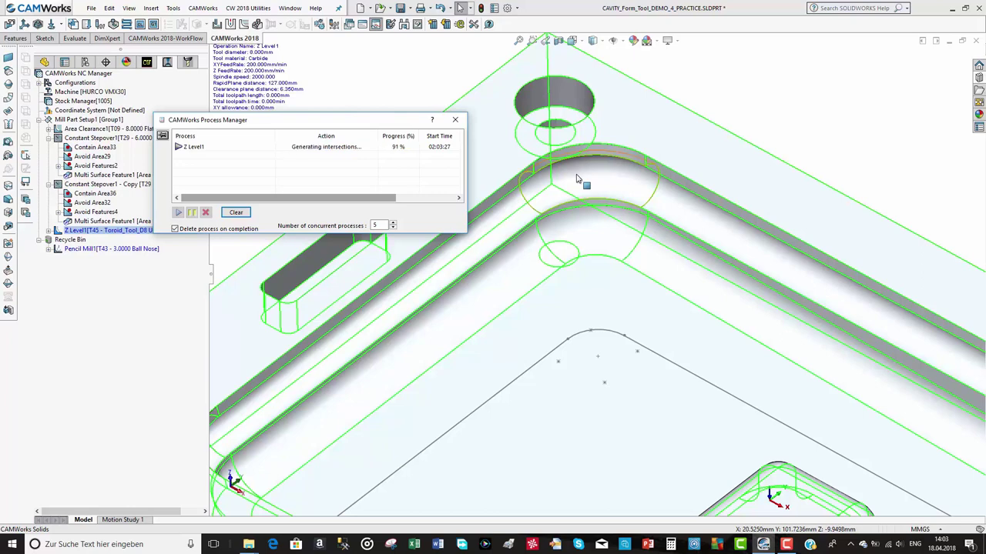
scroll(579, 180, "up", 2)
scroll(577, 180, "up", 1)
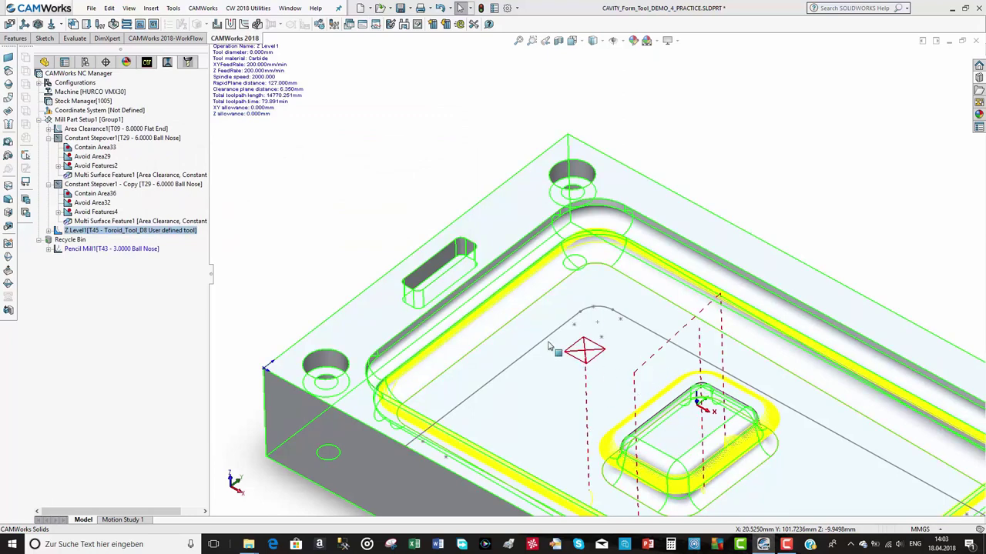
Add an avoid area to the Z Level operation using the Sketch11 contour
right_click(58, 234)
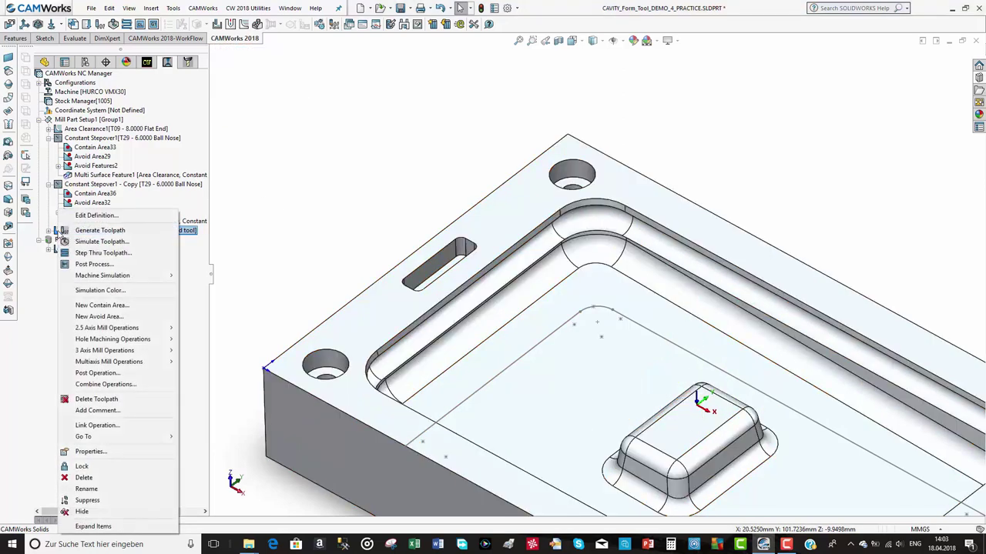
left_click(94, 316)
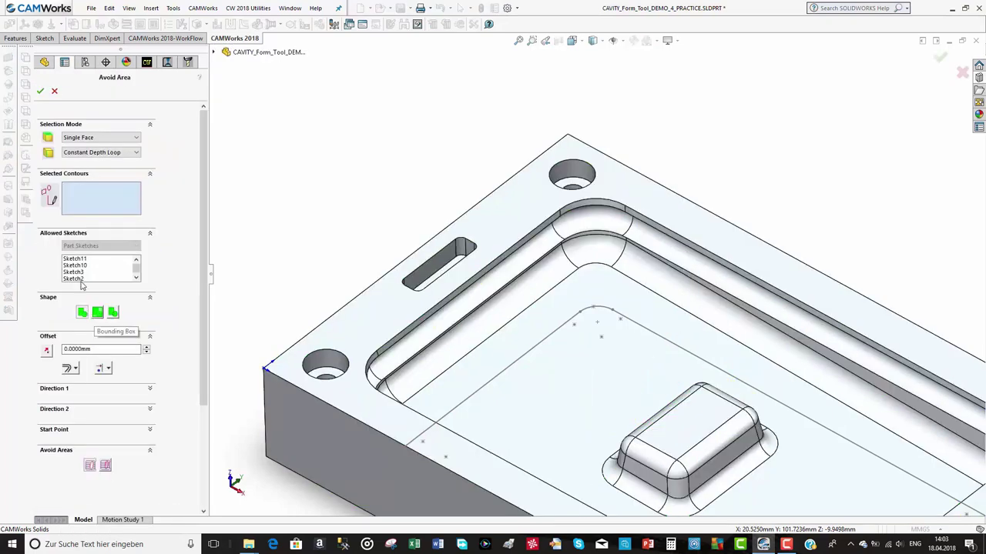
left_click(79, 260)
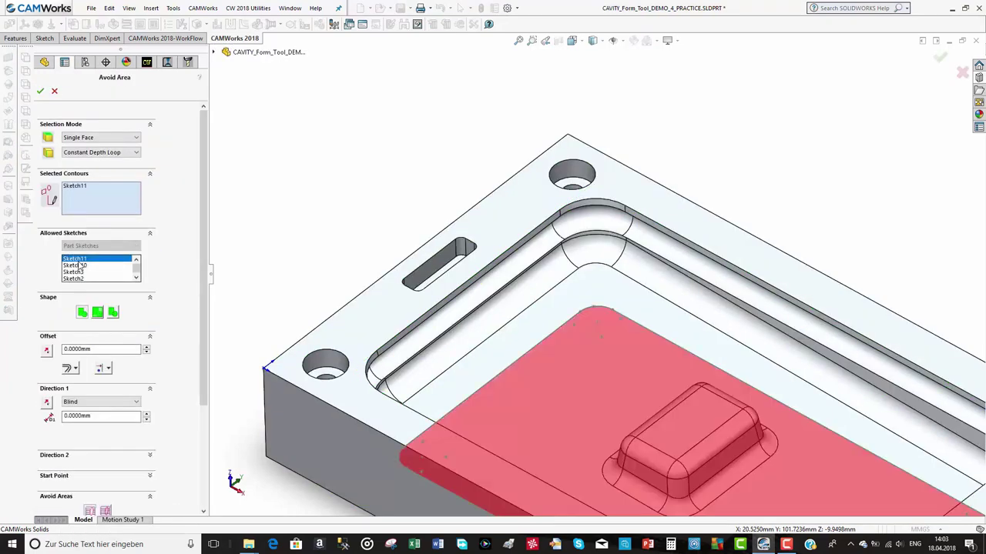
Offset the avoid area 10 mm inward from the sketch contour, accept it and recalculate the Z Level toolpath
left_click_drag(93, 349, 58, 349)
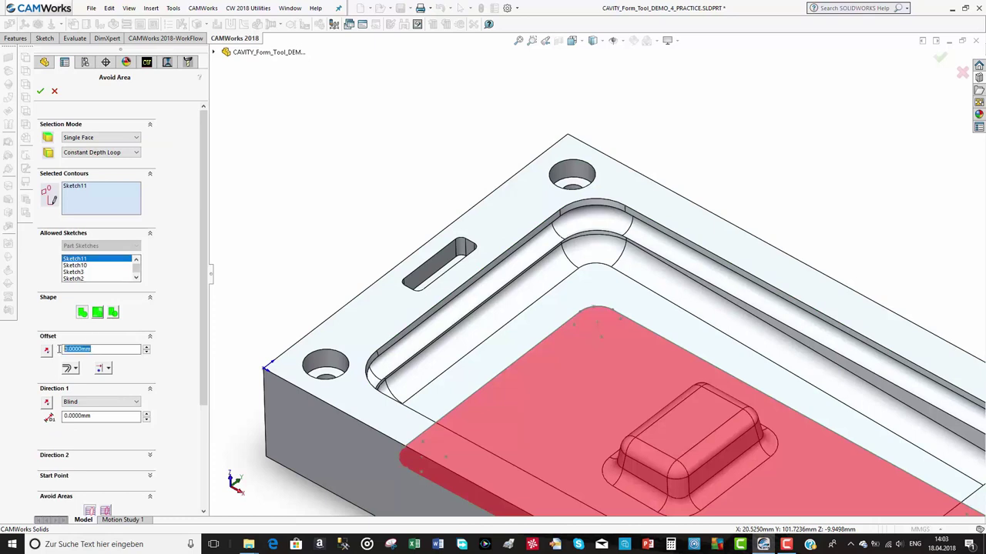
type("-10")
key("Return")
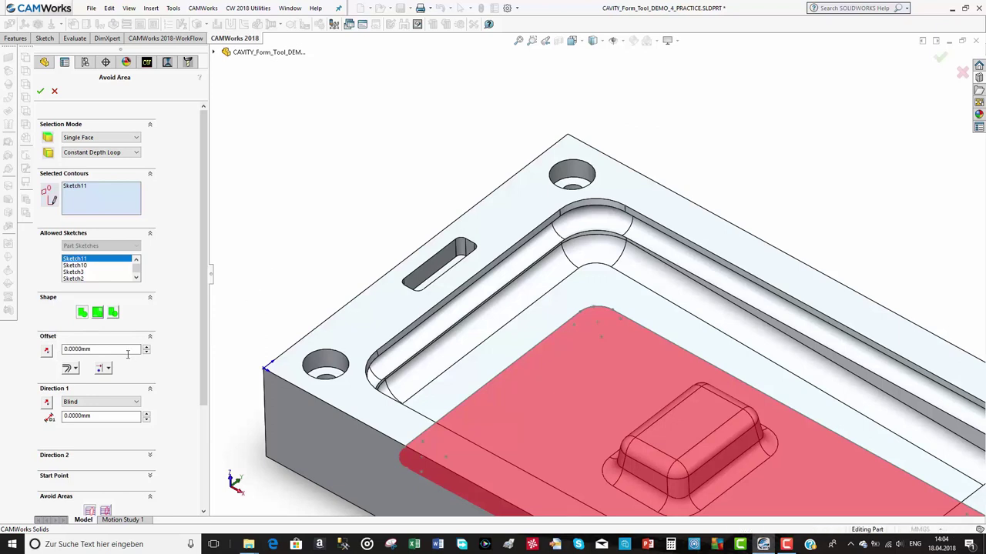
left_click_drag(95, 352, 54, 348)
type("10")
key("Return")
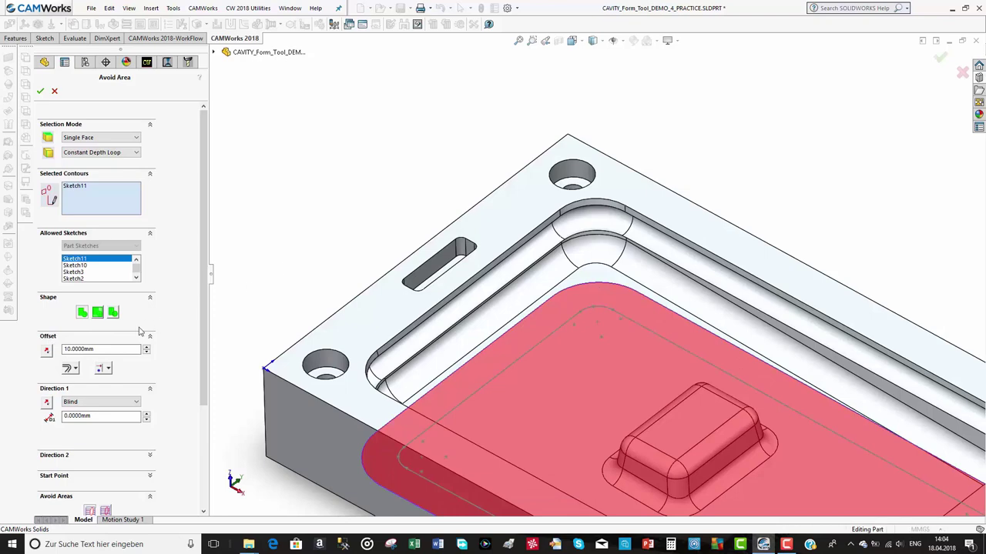
left_click(45, 352)
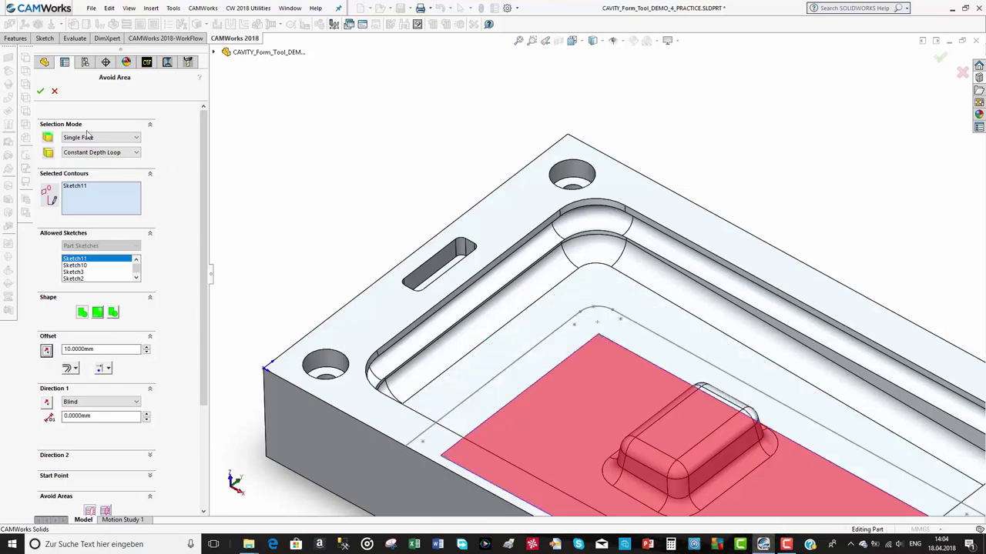
left_click(40, 92)
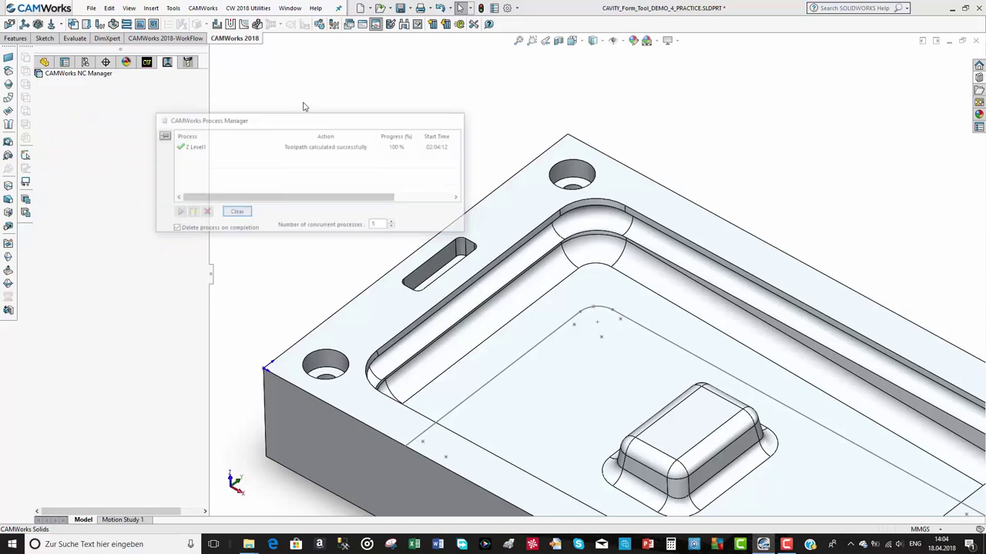
Examine the Z Level toolpath at the undercut groove in wireframe, looking normal to the block's short end face
key("f")
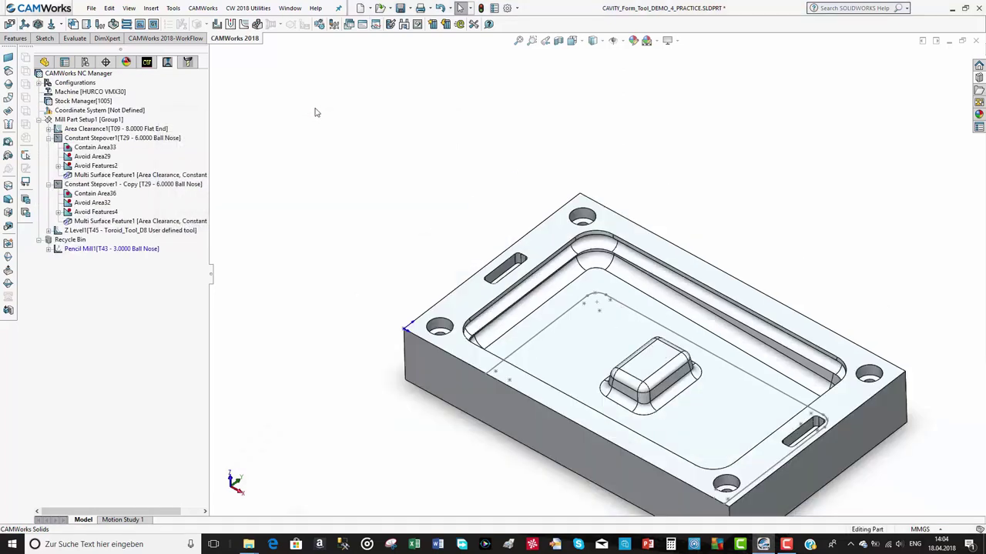
left_click(142, 231)
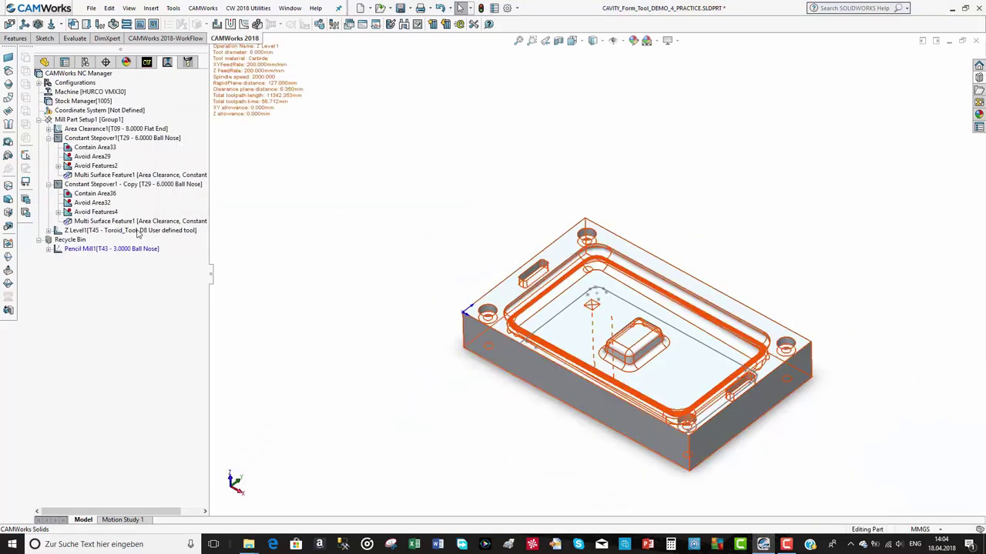
left_click(803, 370)
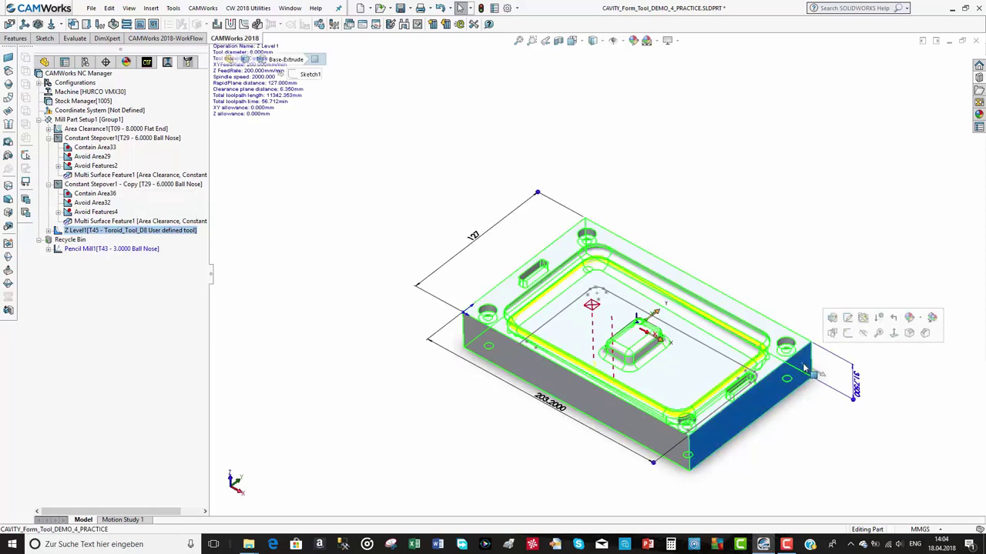
left_click(894, 335)
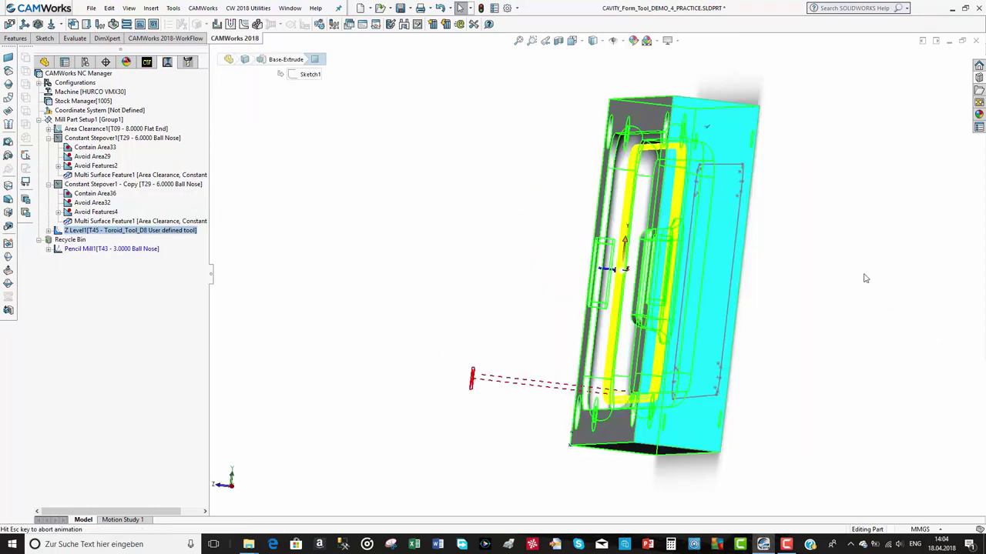
left_click(660, 62)
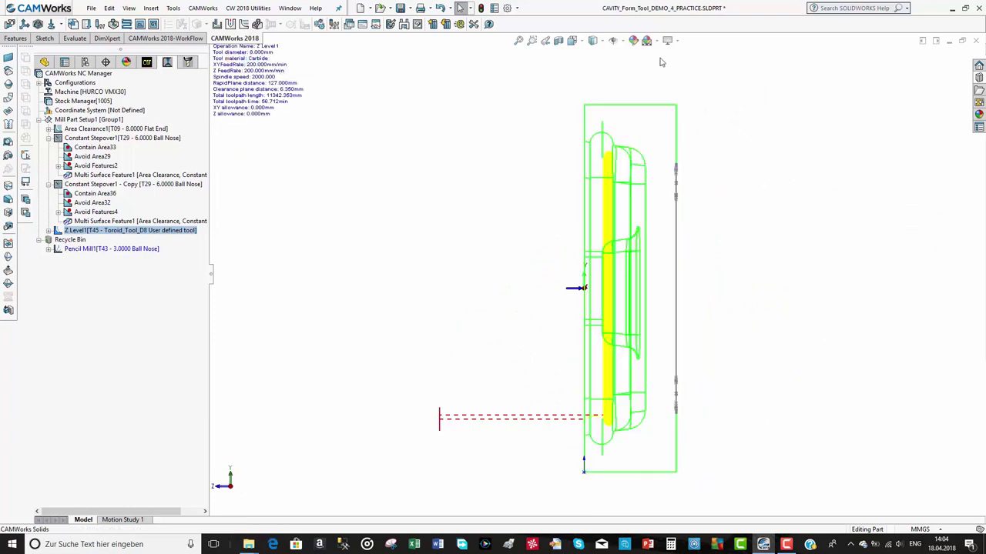
left_click(600, 41)
left_click(597, 117)
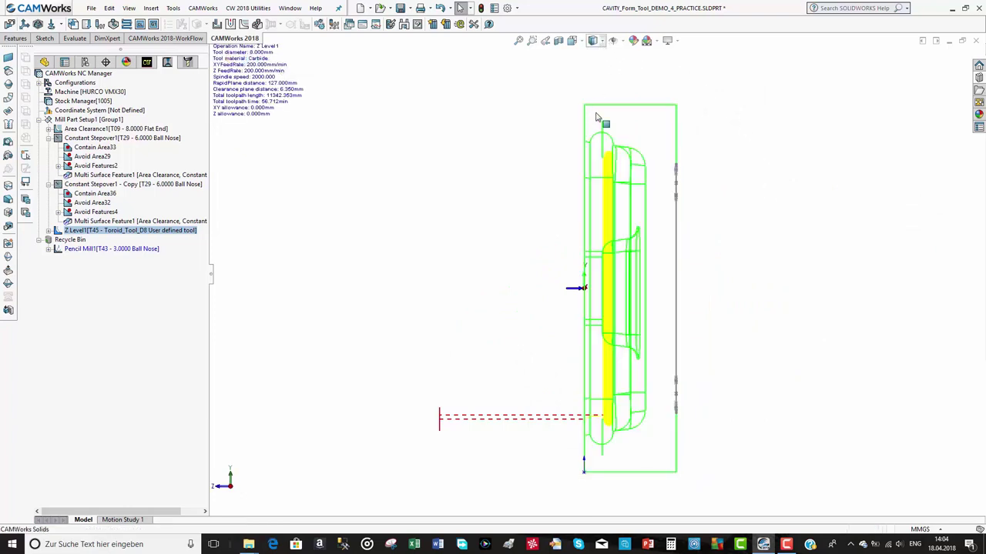
scroll(649, 166, "down", 3)
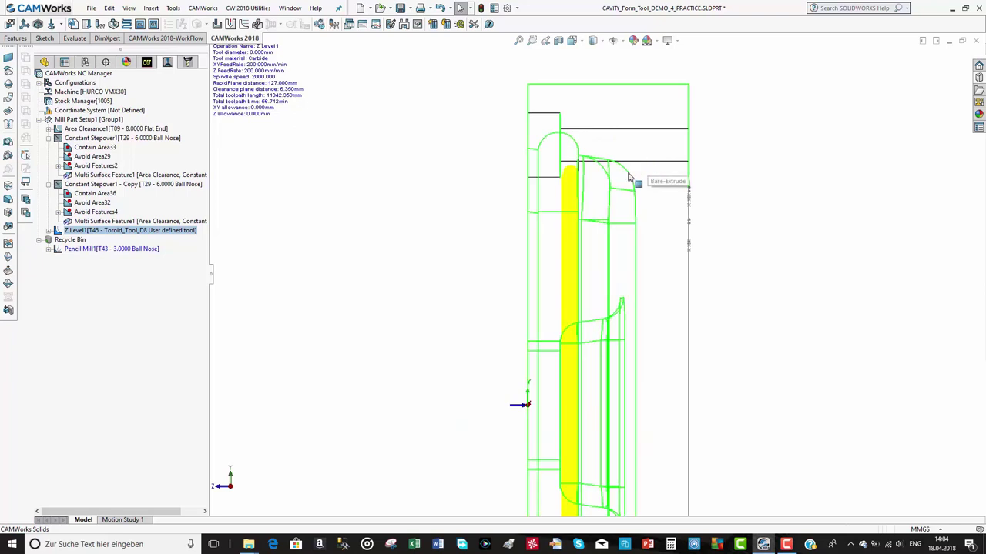
scroll(627, 176, "down", 3)
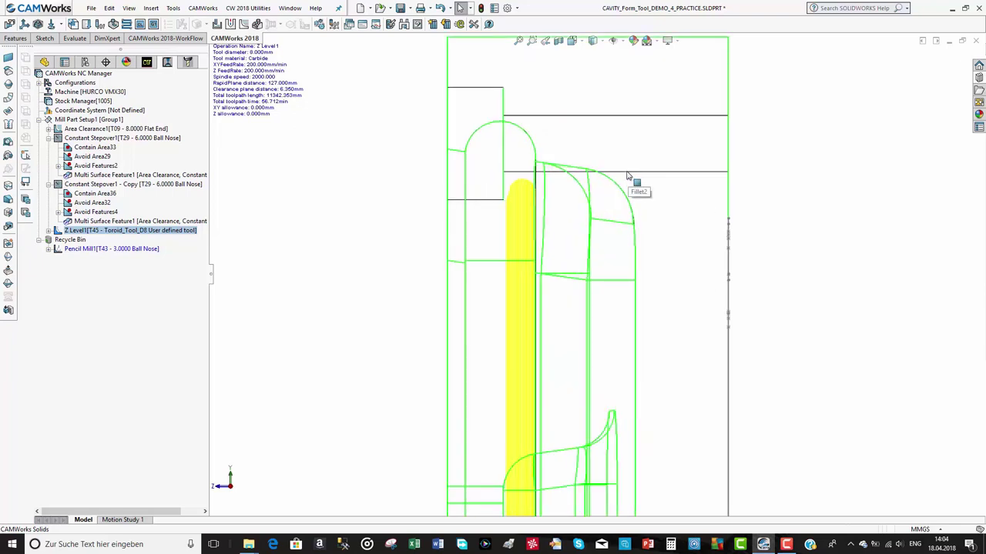
scroll(627, 174, "down", 1)
scroll(628, 176, "down", 2)
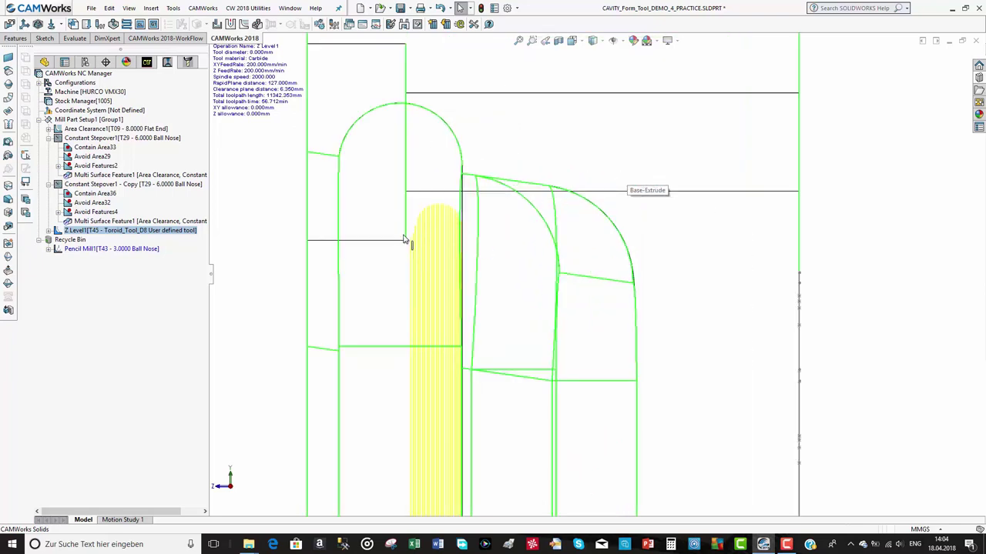
Step through the Z Level toolpath move by move to check the toroid tool's fit in the undercut groove
right_click(67, 234)
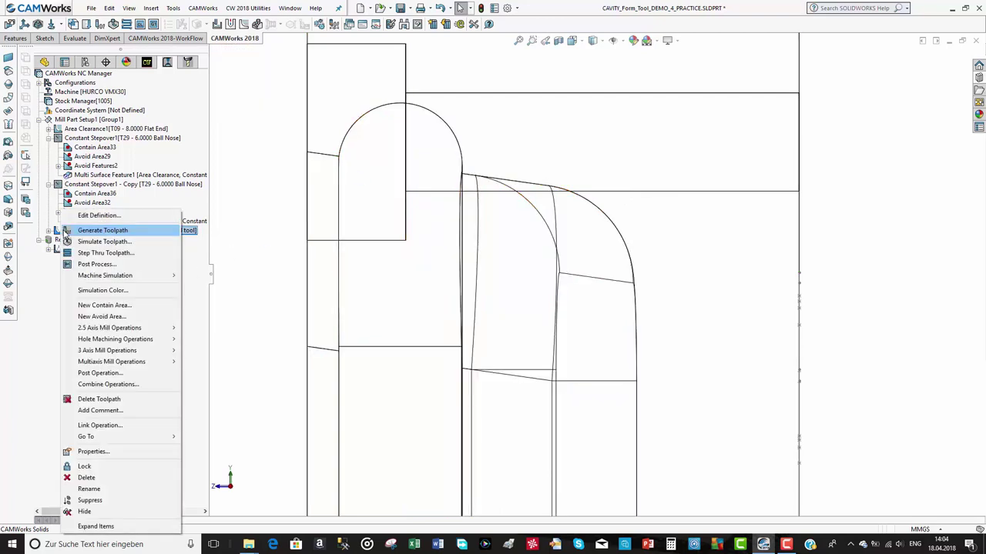
left_click(68, 252)
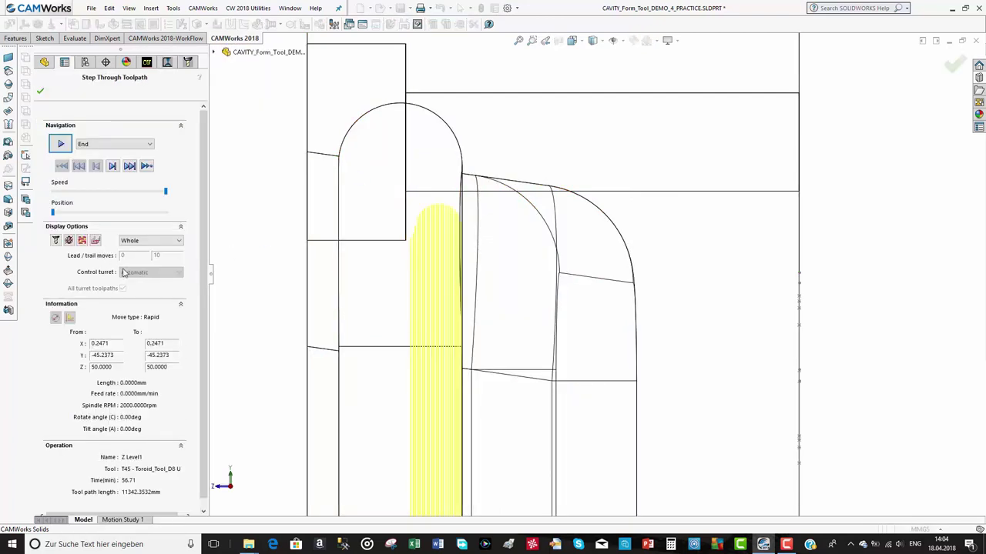
left_click(67, 214)
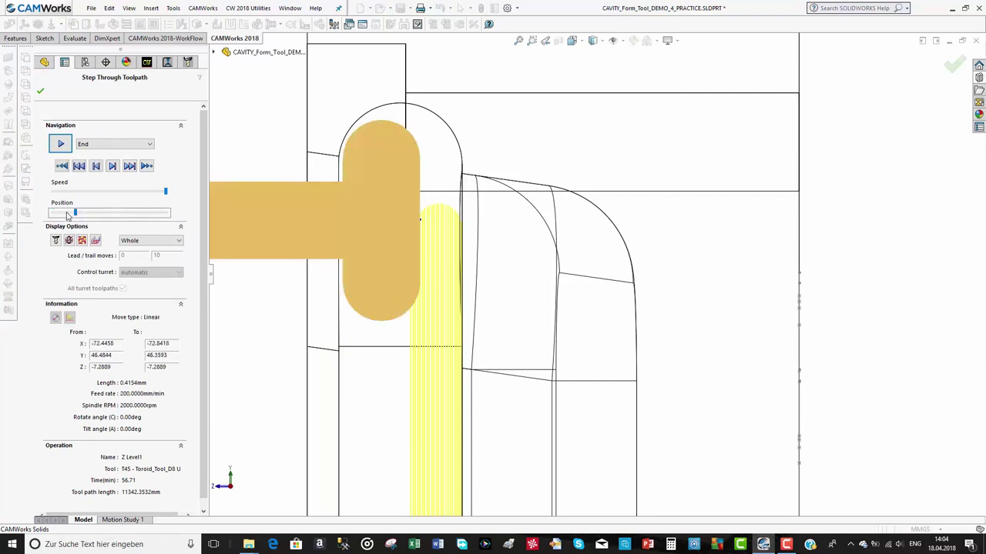
left_click(110, 167)
left_click(111, 167)
left_click(97, 167)
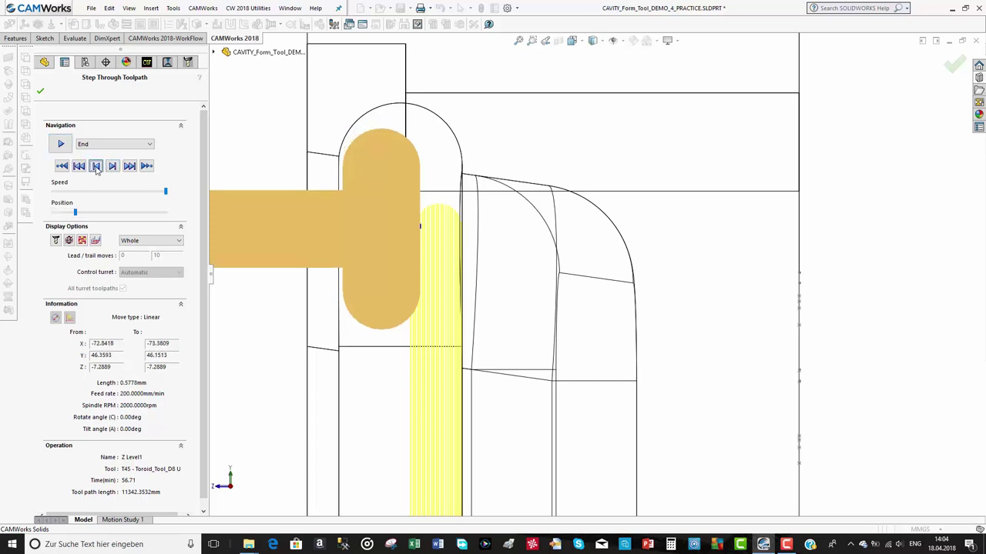
left_click(97, 167)
left_click(96, 167)
left_click(97, 167)
left_click(96, 167)
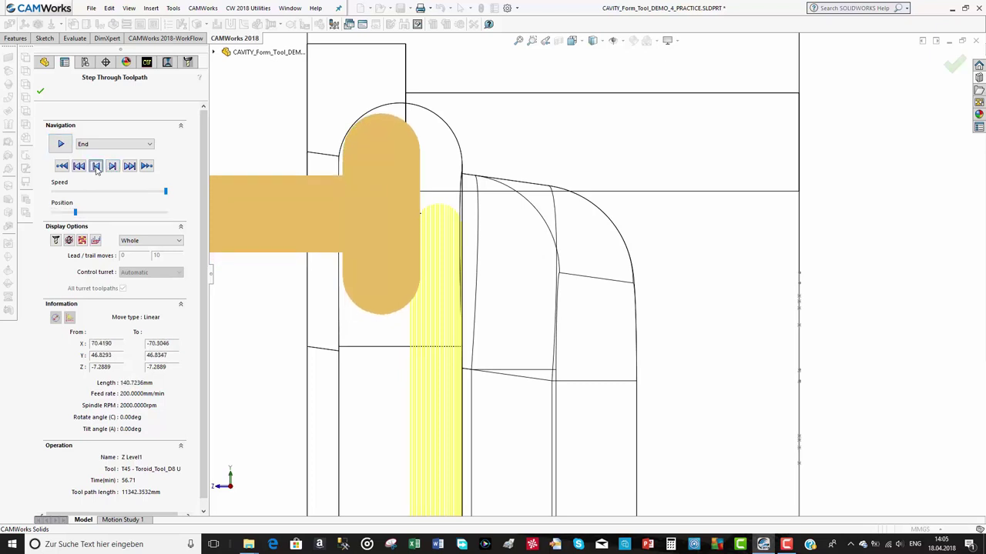
left_click(96, 167)
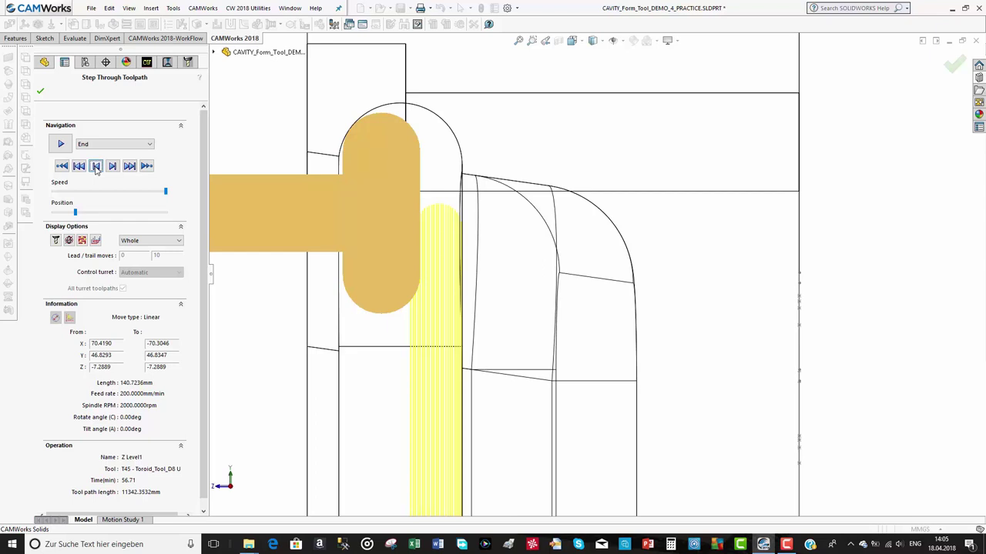
left_click(41, 91)
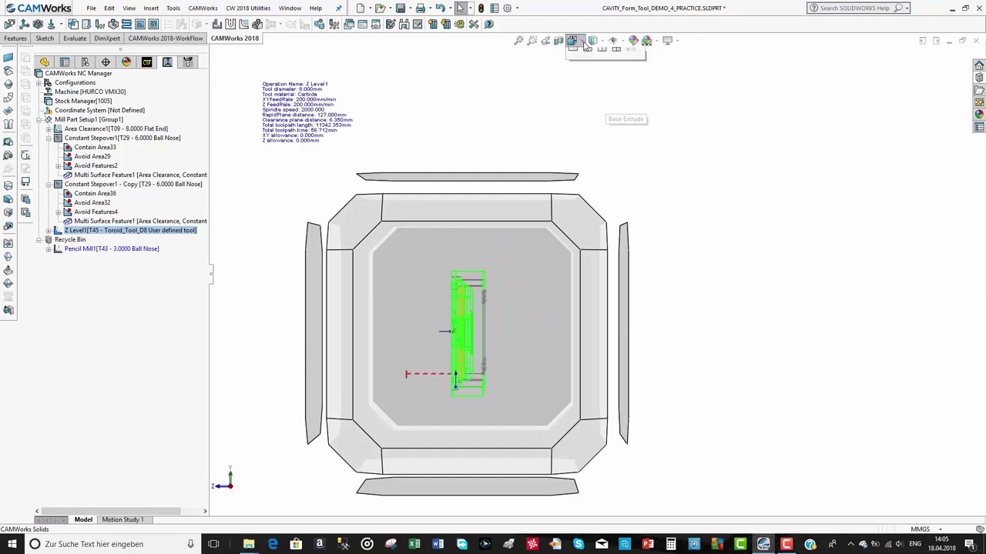
Restore the shaded with edges display and view the Z Level toolpath on the whole part from above
left_click(583, 45)
left_click(592, 41)
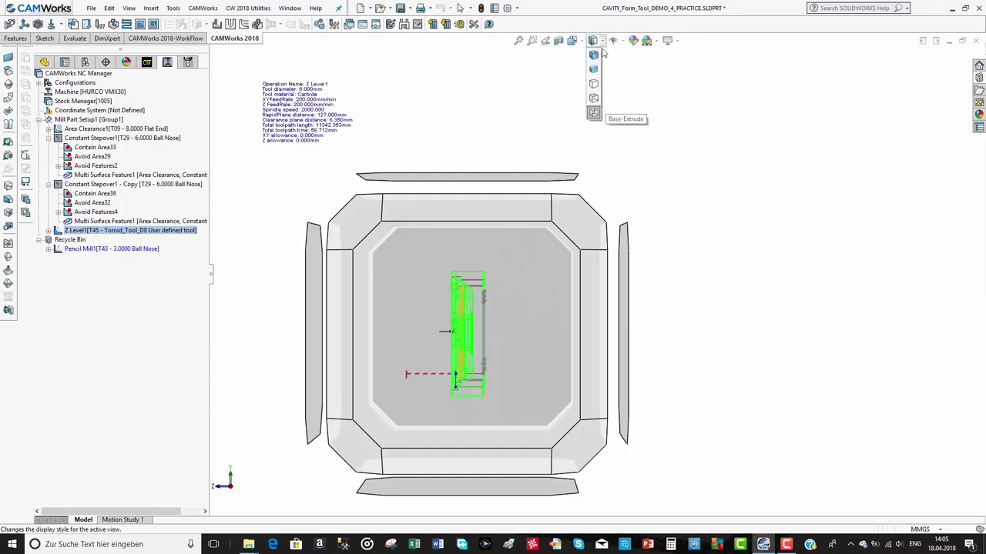
left_click(593, 55)
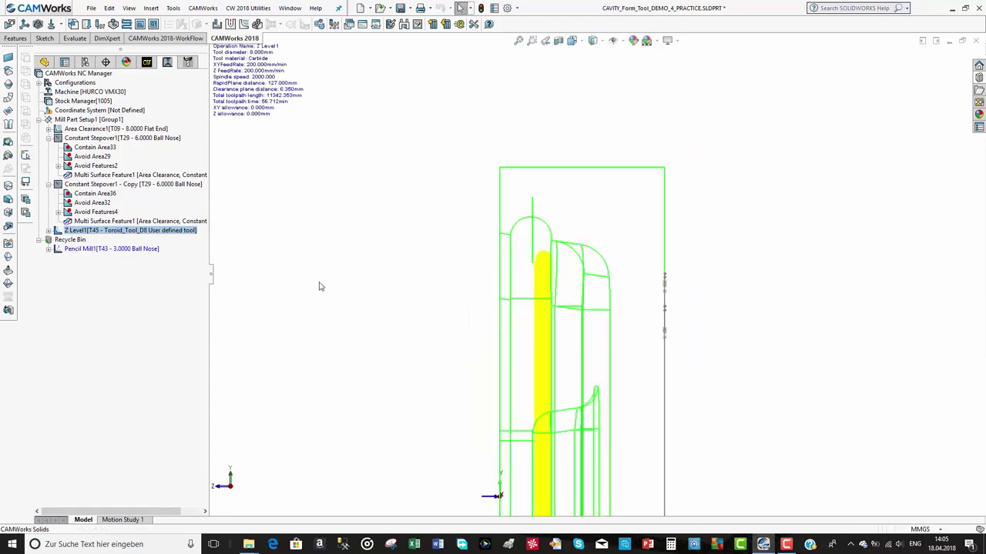
middle_click_drag(320, 286, 396, 275)
scroll(467, 282, "down", 5)
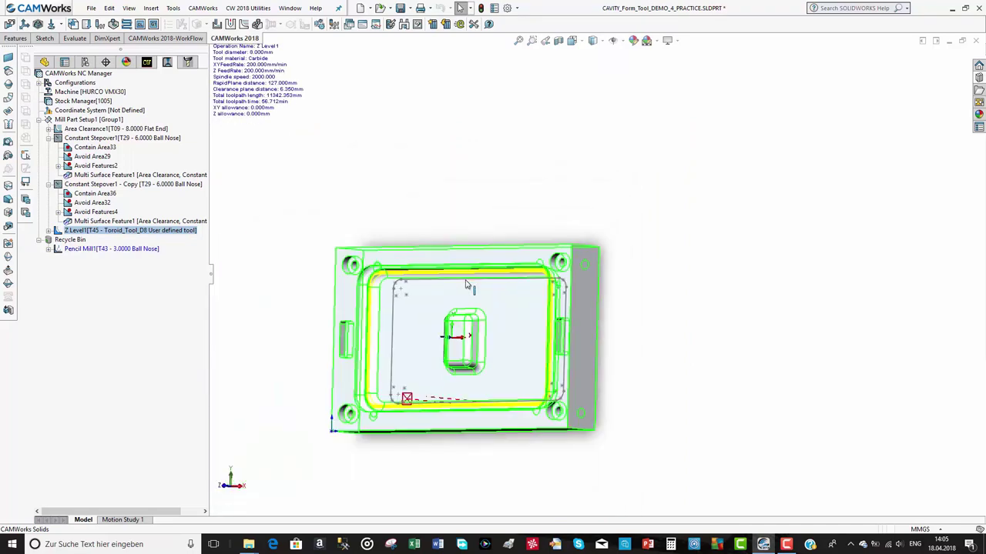
middle_click_drag(446, 308, 440, 246)
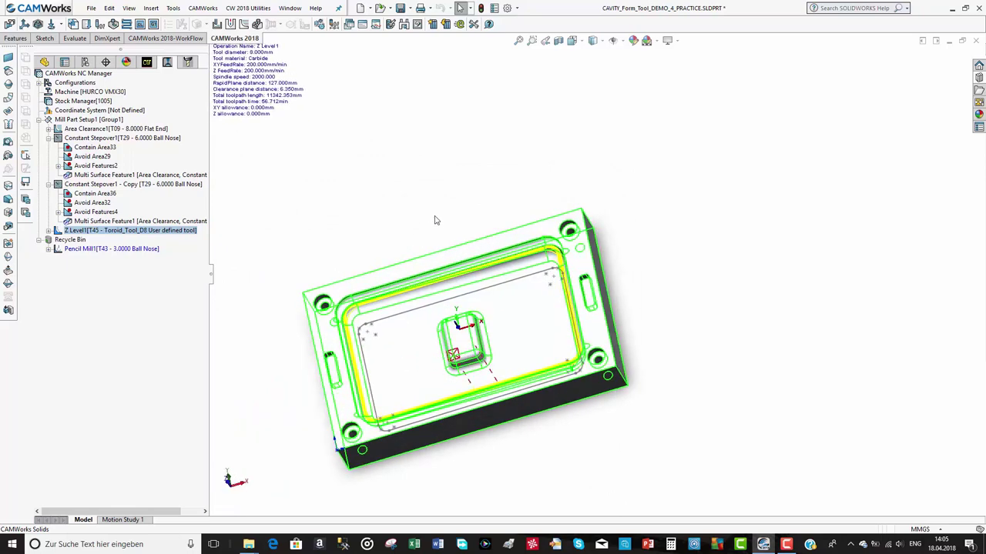
Enable toolpath mirroring in the advanced parameters of Mill Part Setup1, keeping the original toolpath
left_click(62, 120)
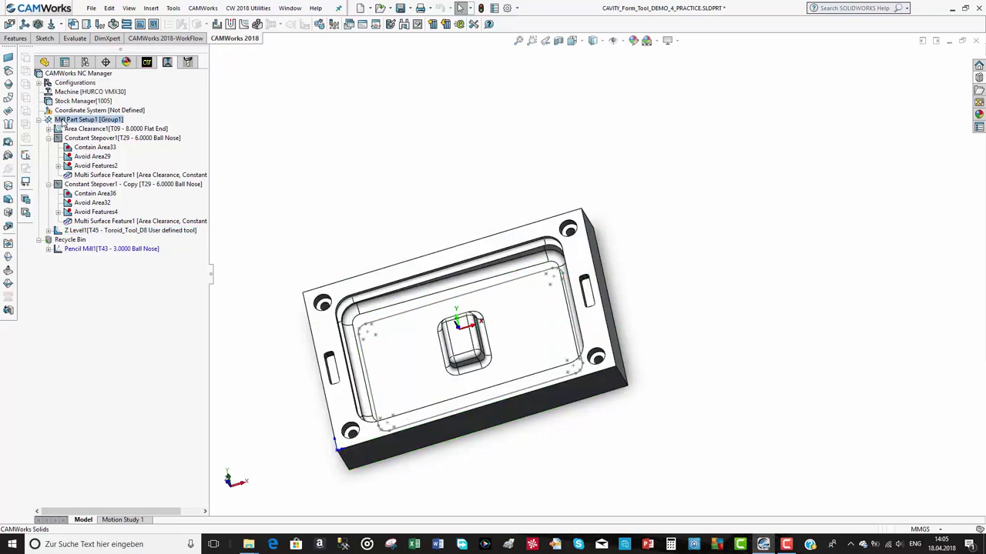
double_click(62, 120)
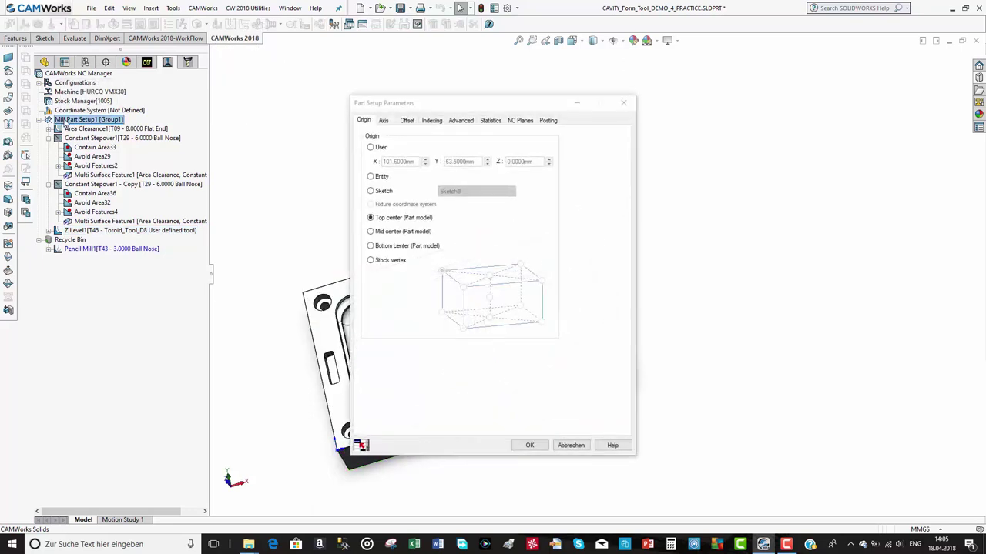
left_click_drag(484, 110, 218, 97)
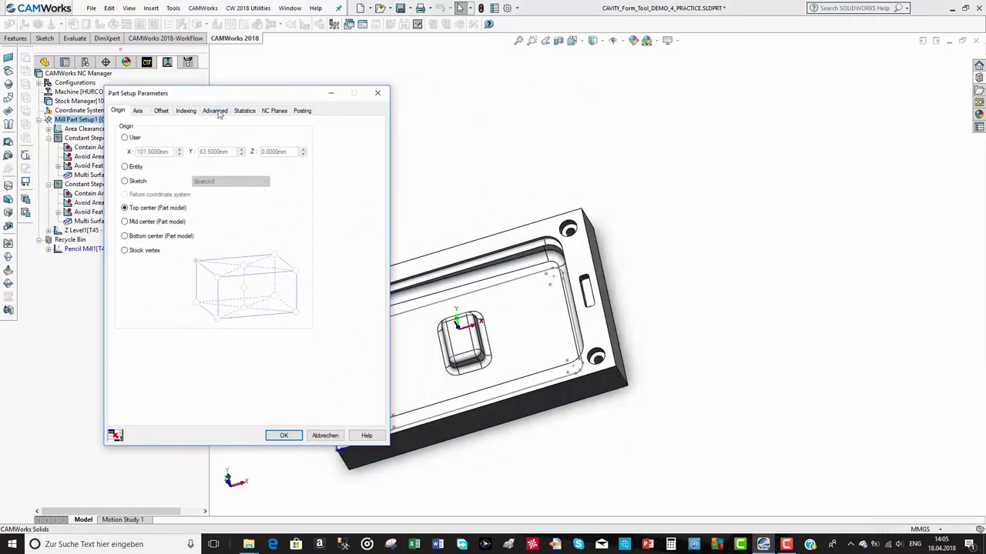
left_click(215, 110)
left_click_drag(289, 98, 222, 79)
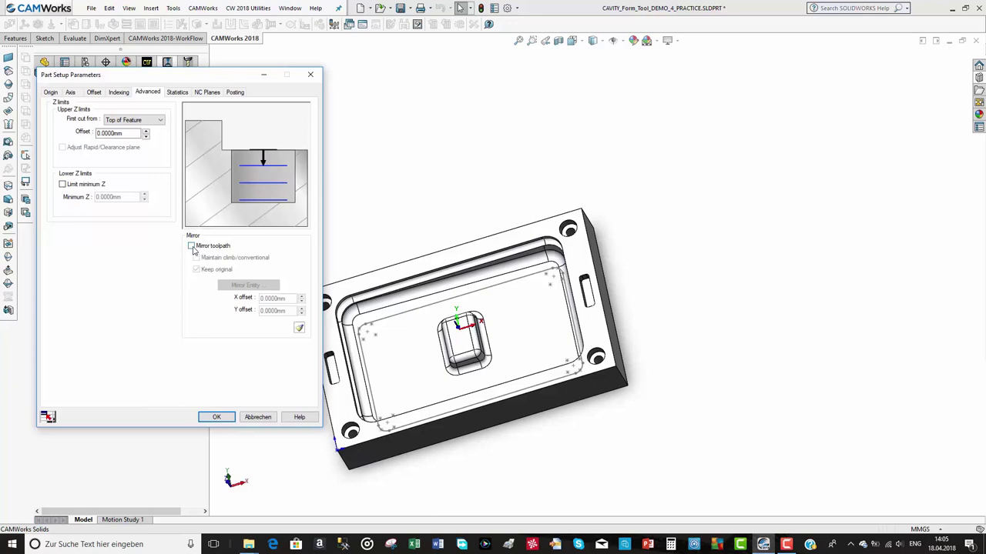
left_click(192, 247)
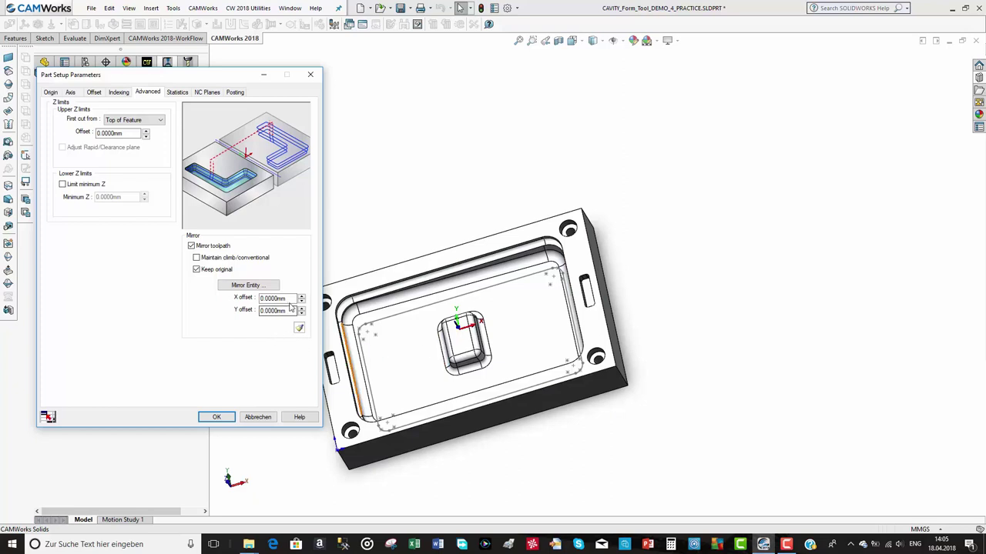
Set the mirror X offset to 50 mm and try to apply the mirror settings to the setup's operations
left_click_drag(288, 299, 260, 298)
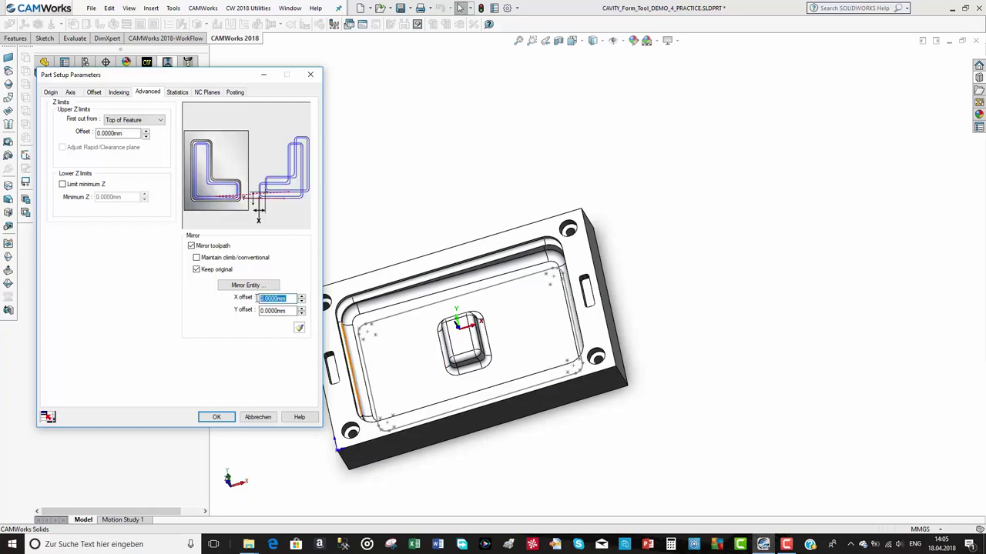
type("50")
left_click(607, 323)
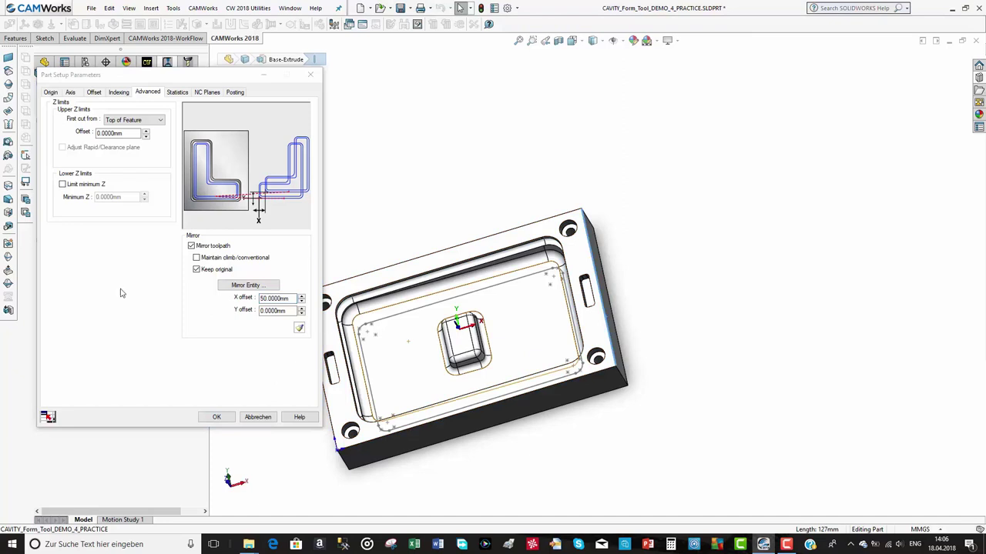
left_click(300, 328)
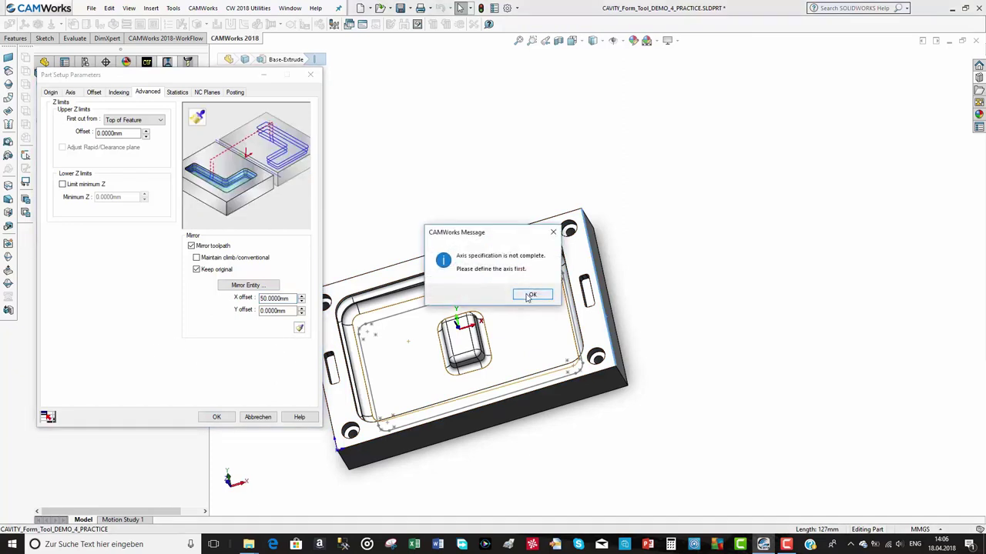
left_click(531, 295)
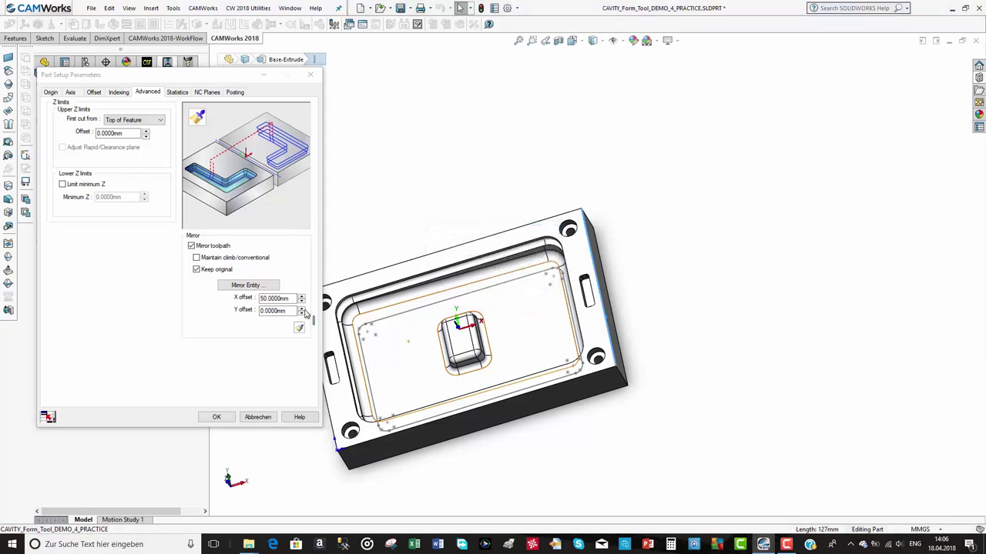
Define the mirror axis from the block's short upper edge at the +X end
left_click(248, 286)
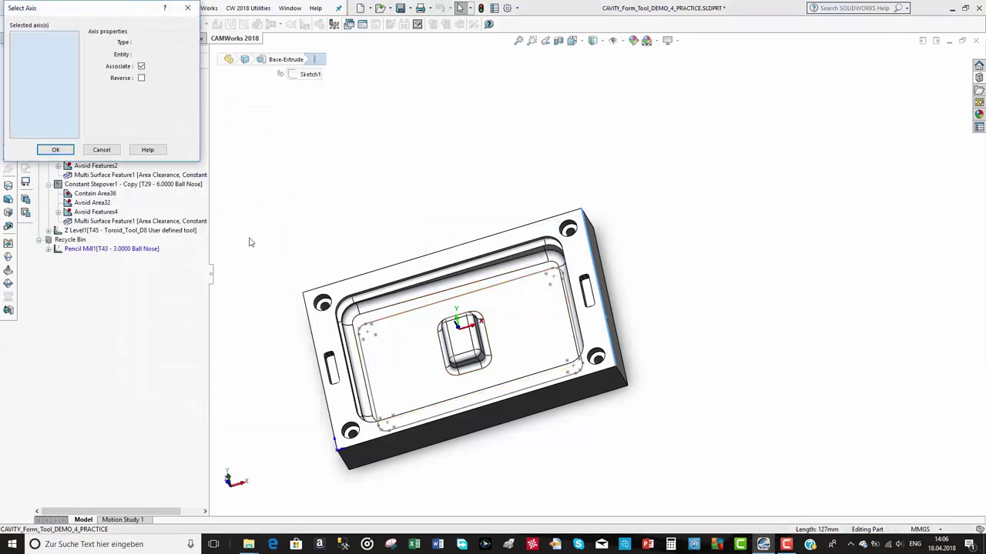
left_click(605, 300)
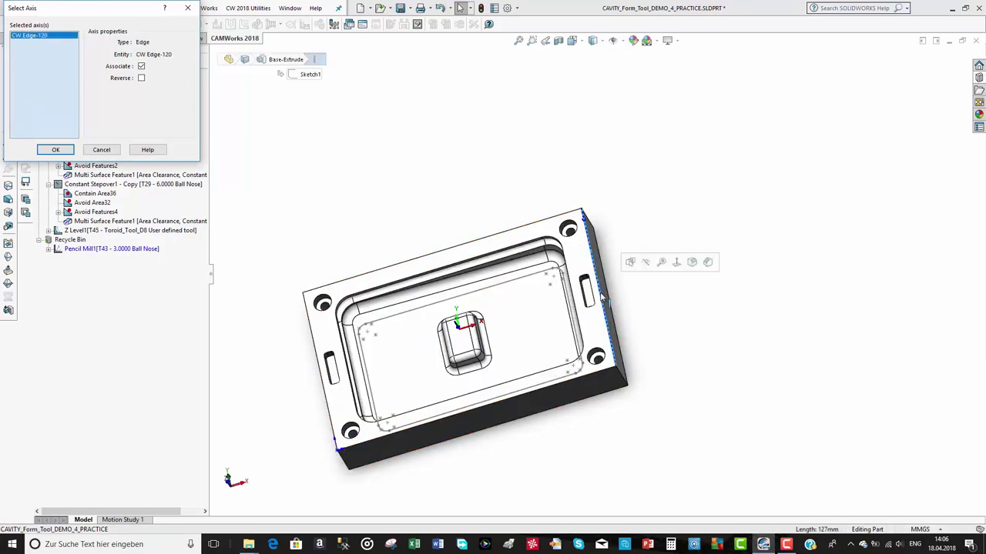
left_click(61, 150)
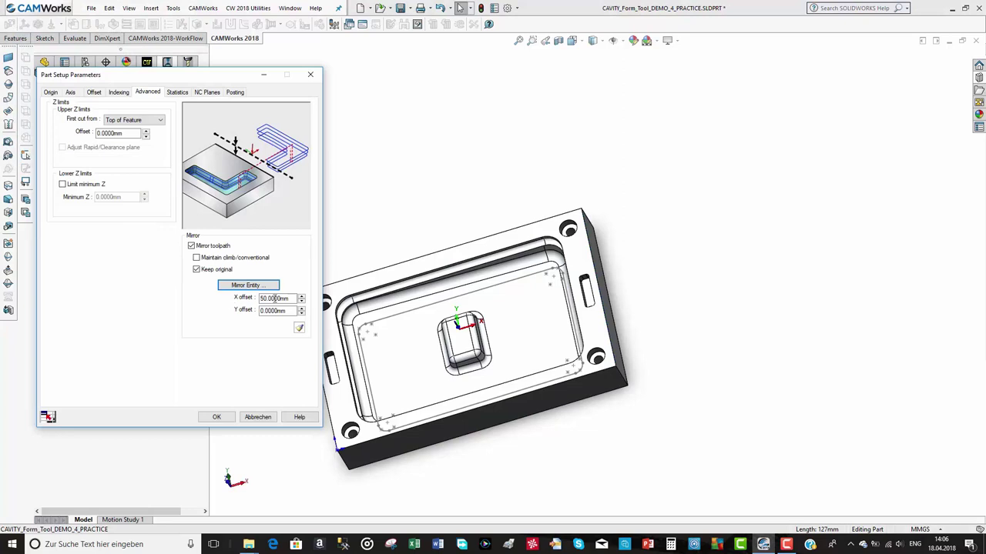
Apply the mirror settings to all operations in Mill Part Setup1 and regenerate the toolpaths
left_click(299, 328)
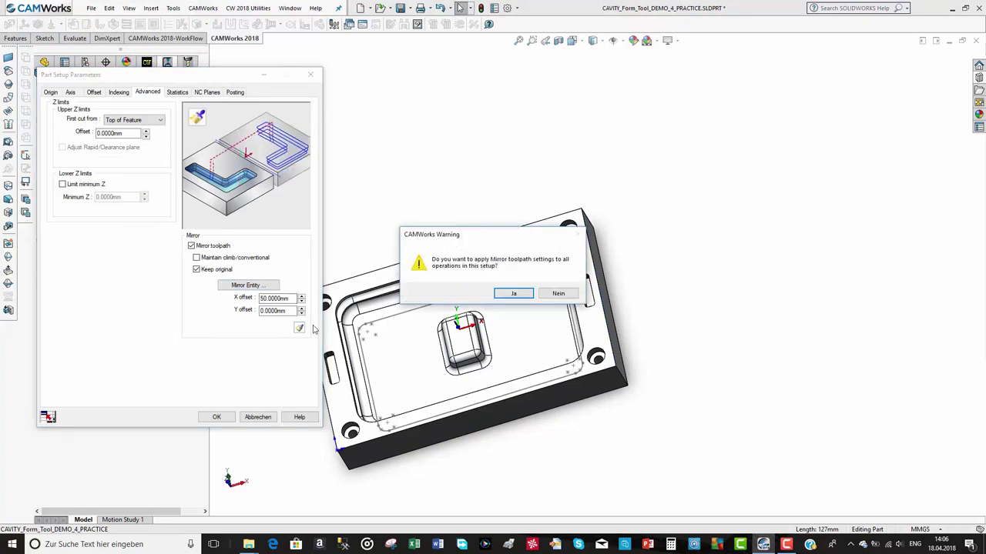
left_click(512, 294)
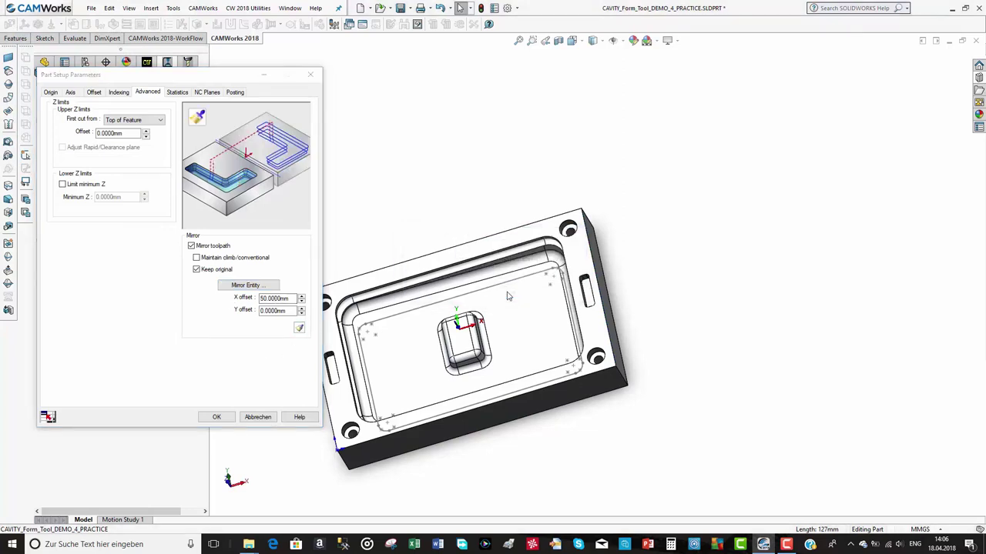
left_click(218, 418)
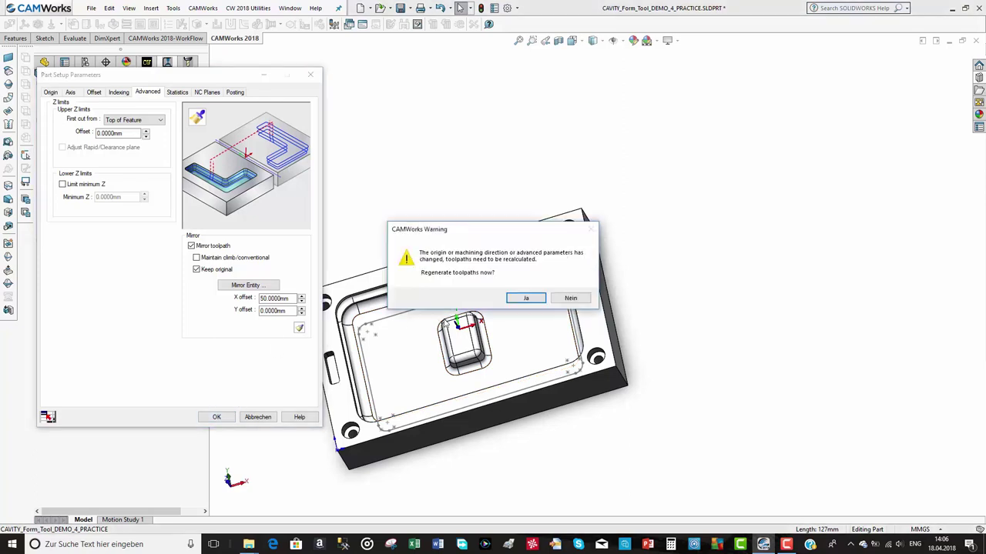
left_click(523, 299)
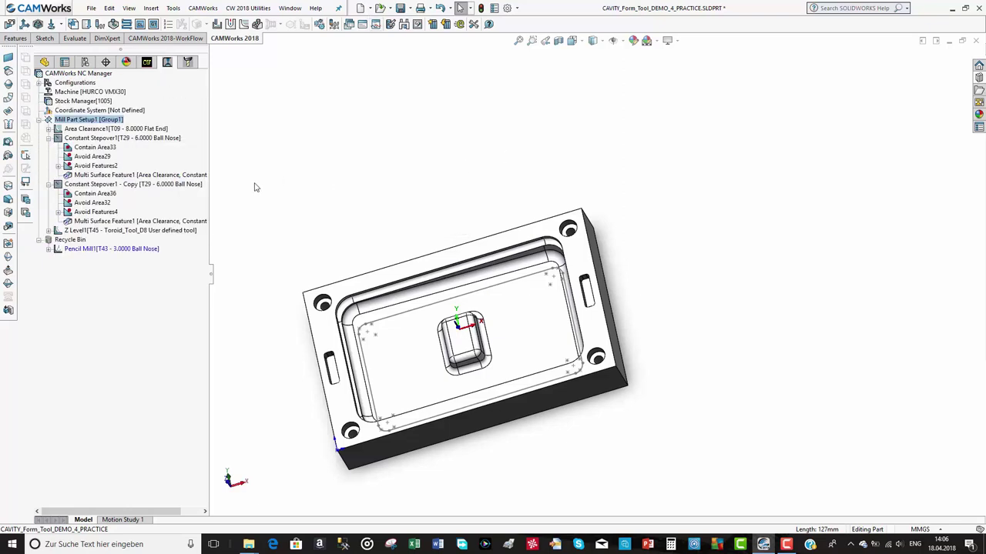
Check the original and mirrored toolpaths of the Area Clearance, Constant Stepover and Z Level operations beside the part
middle_click_drag(385, 172, 402, 160)
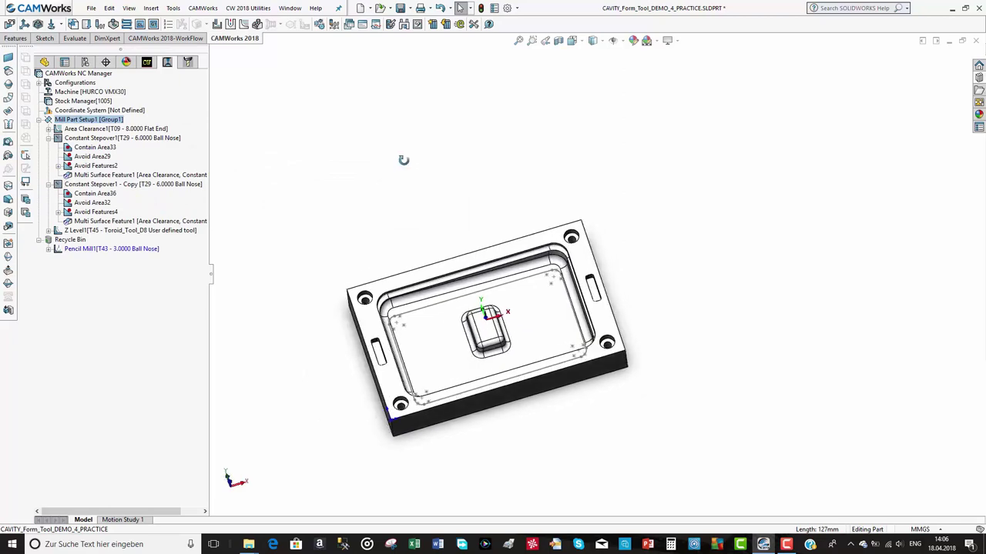
left_click(108, 130)
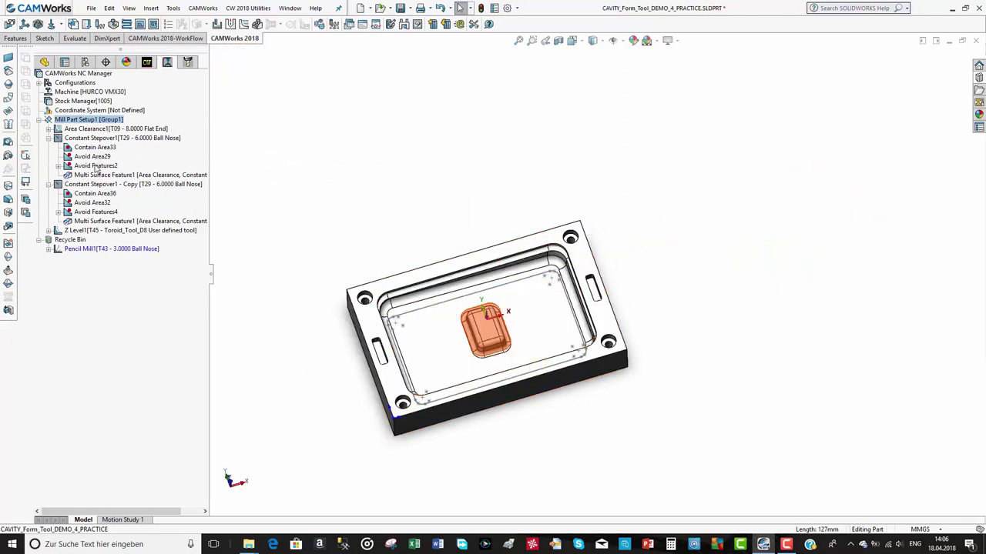
mouse_move(96, 184)
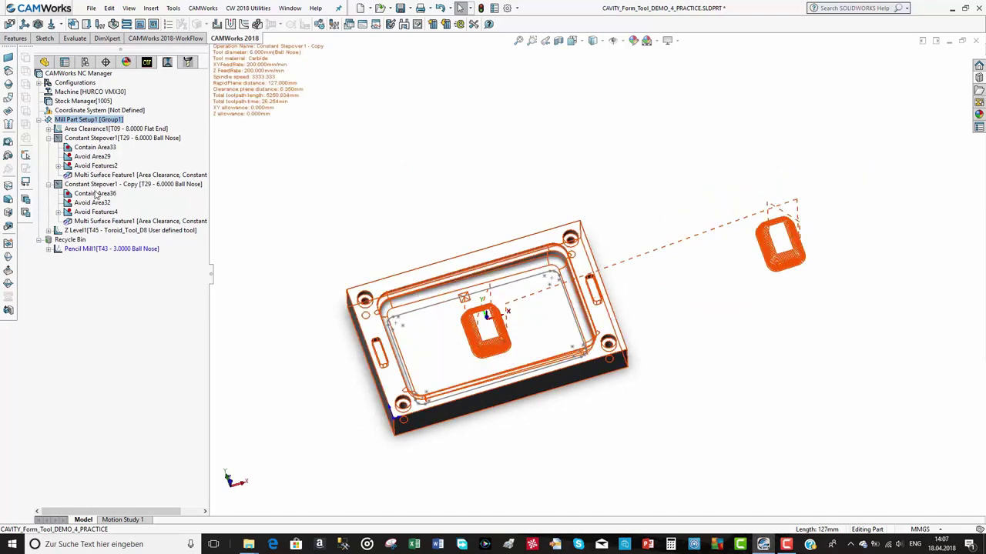
mouse_move(90, 222)
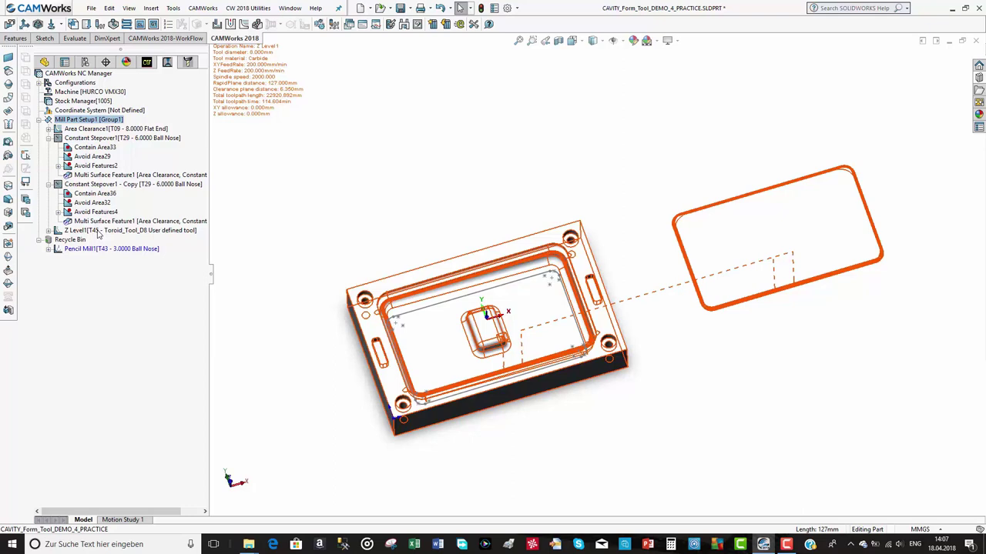
middle_click_drag(328, 165, 336, 159)
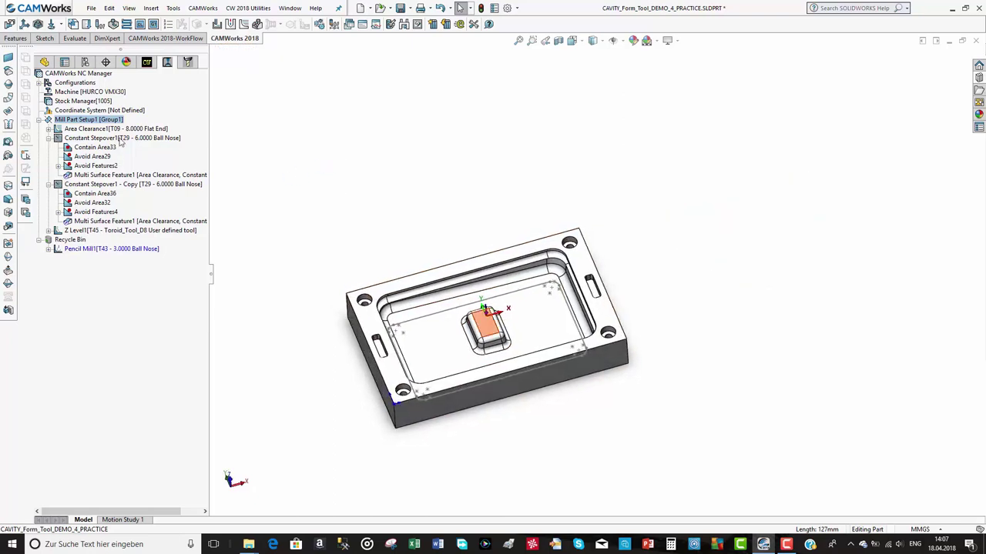
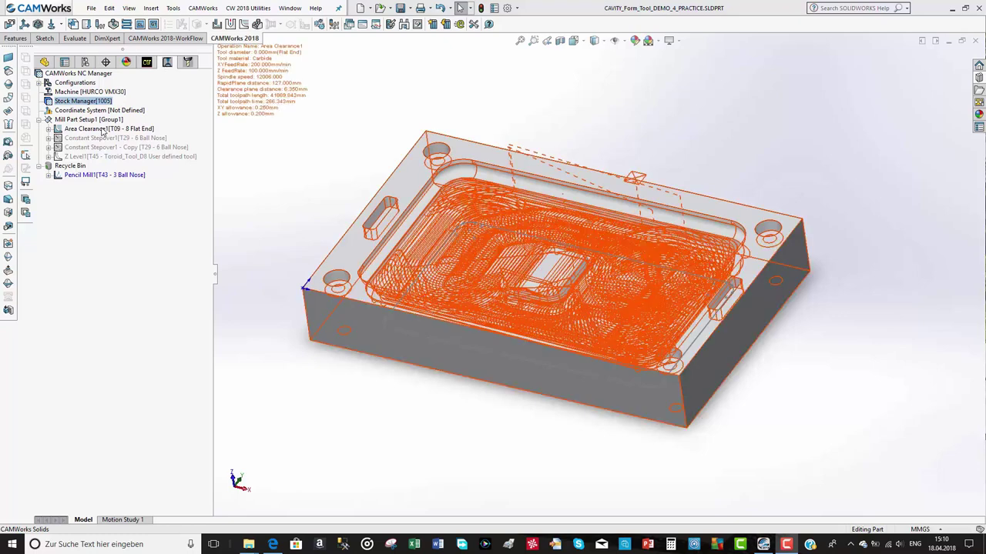
Examine the Area Clearance1 toolpath normal to the block's top face and at an angle
left_click(103, 129)
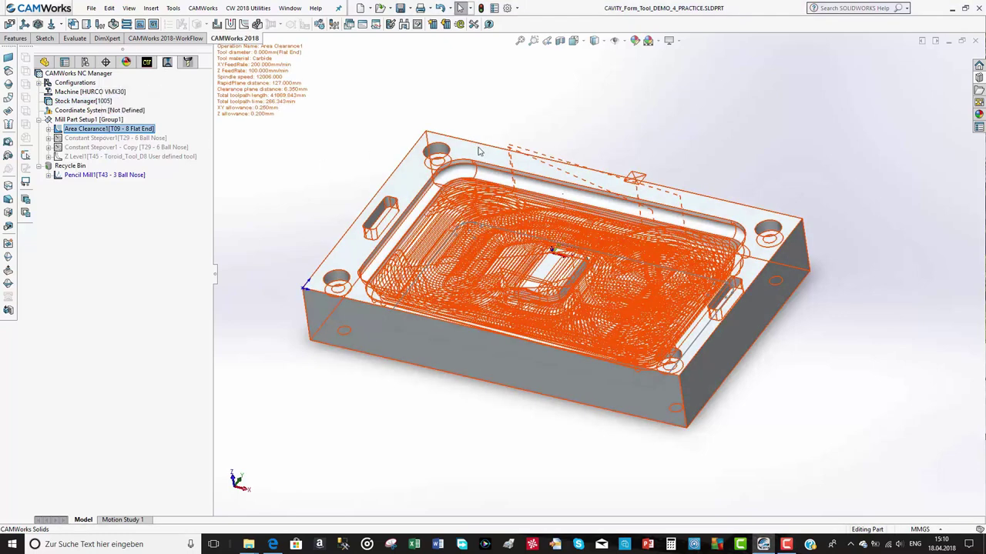
left_click(477, 154)
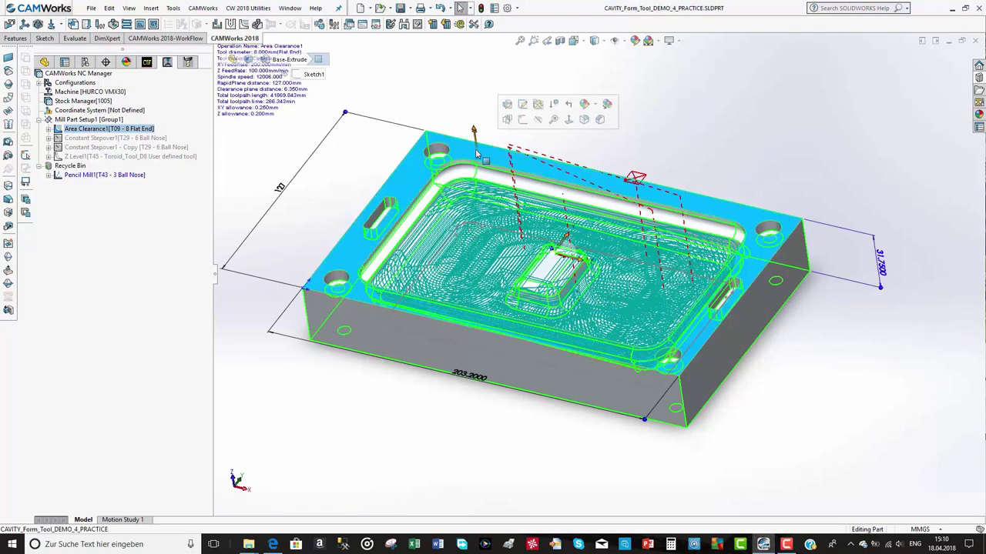
left_click(568, 120)
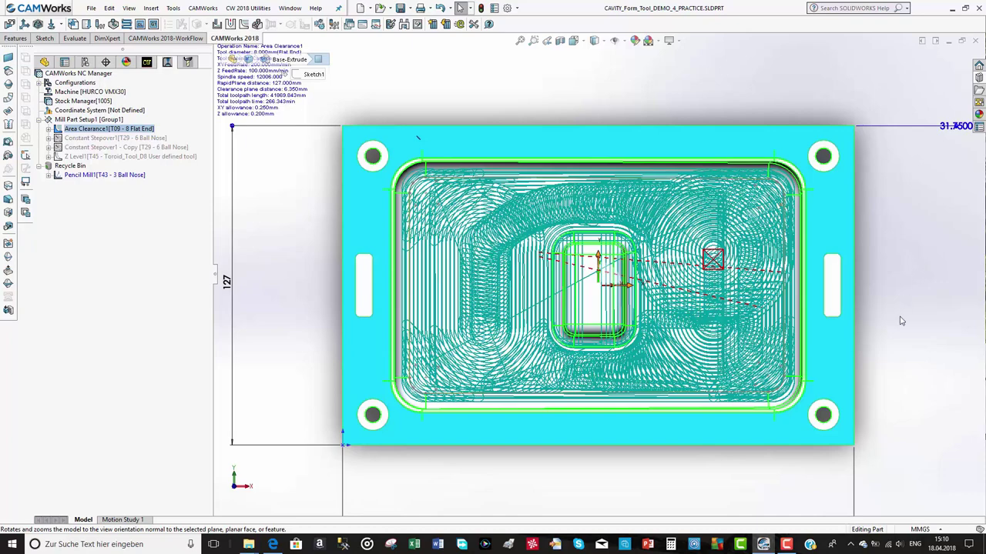
middle_click_drag(887, 214, 842, 261)
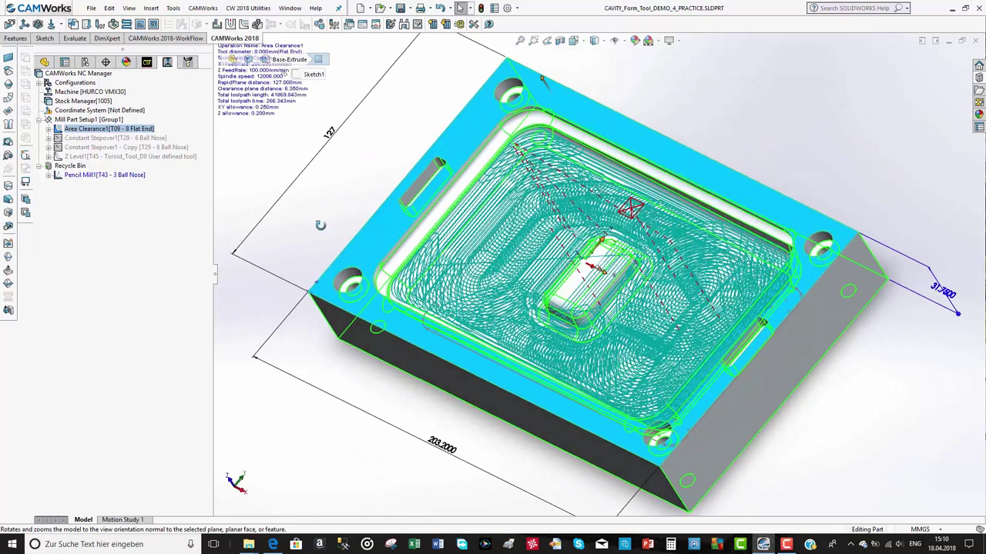
Simulate the Area Clearance1 toolpath to its end and close the simulation
right_click(92, 131)
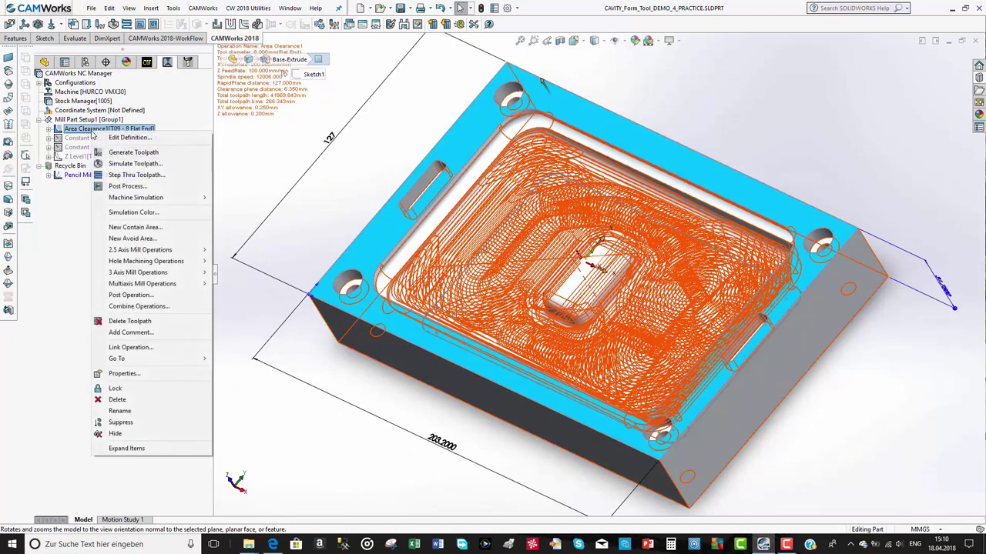
left_click(133, 164)
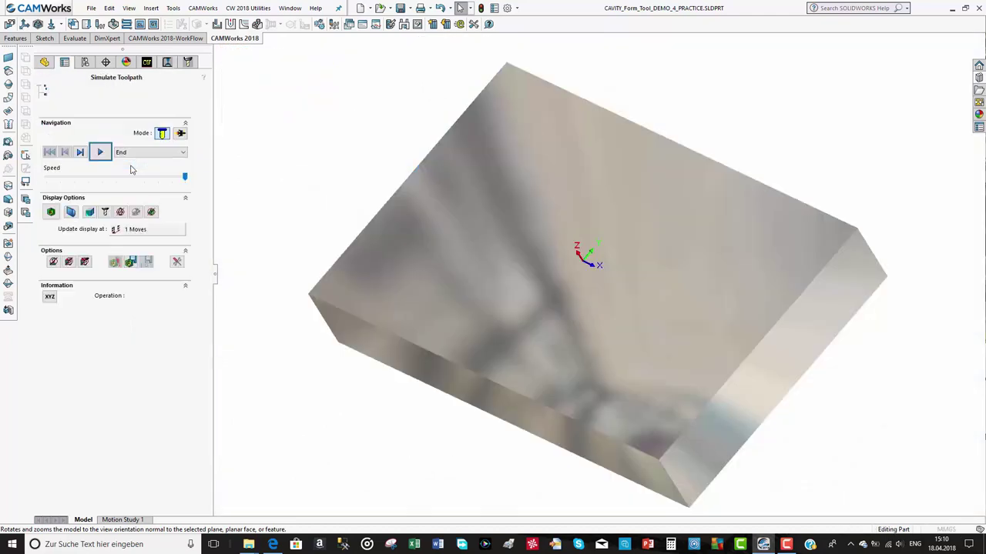
left_click(99, 152)
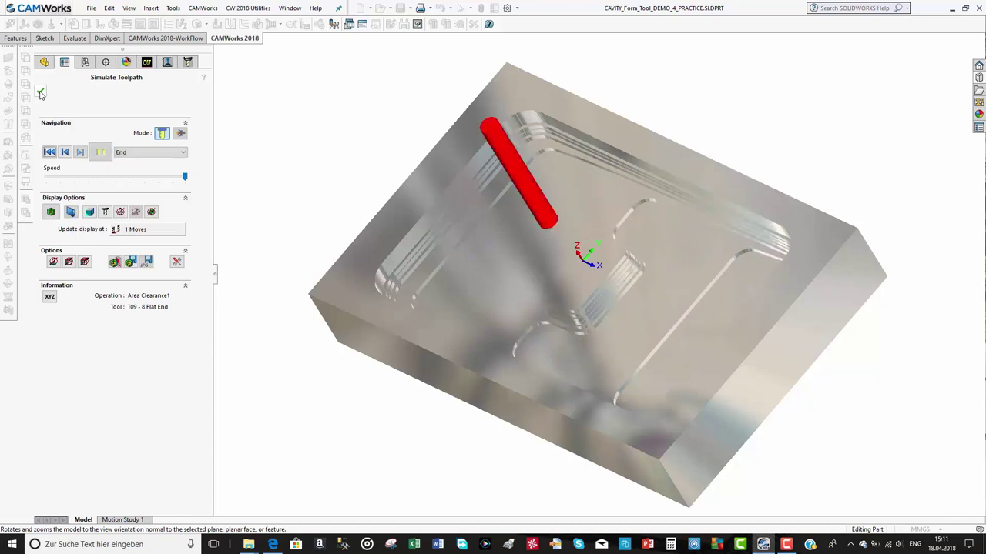
left_click(41, 93)
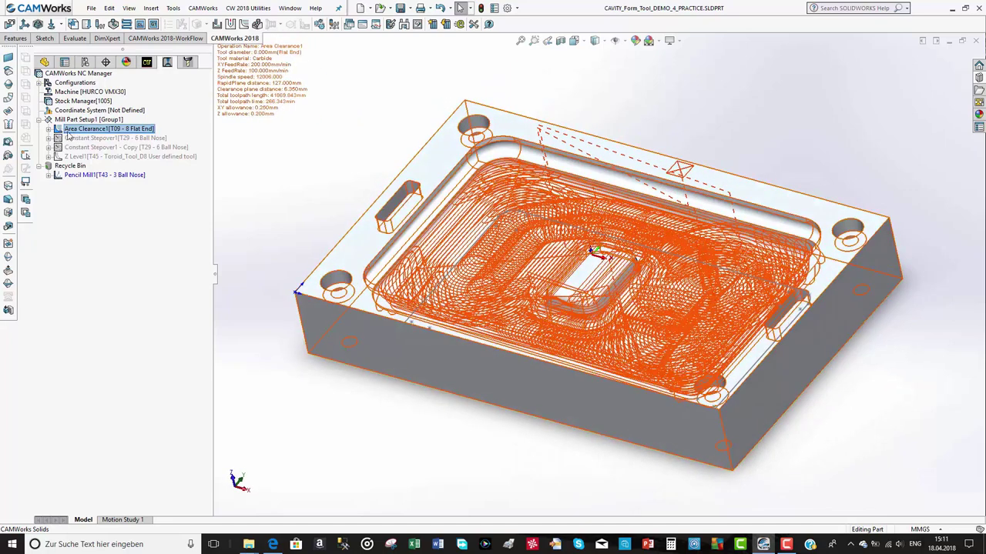
Duplicate the Area Clearance1 operation, placing the copy directly after Constant Stepover1
left_click_drag(69, 135, 70, 141)
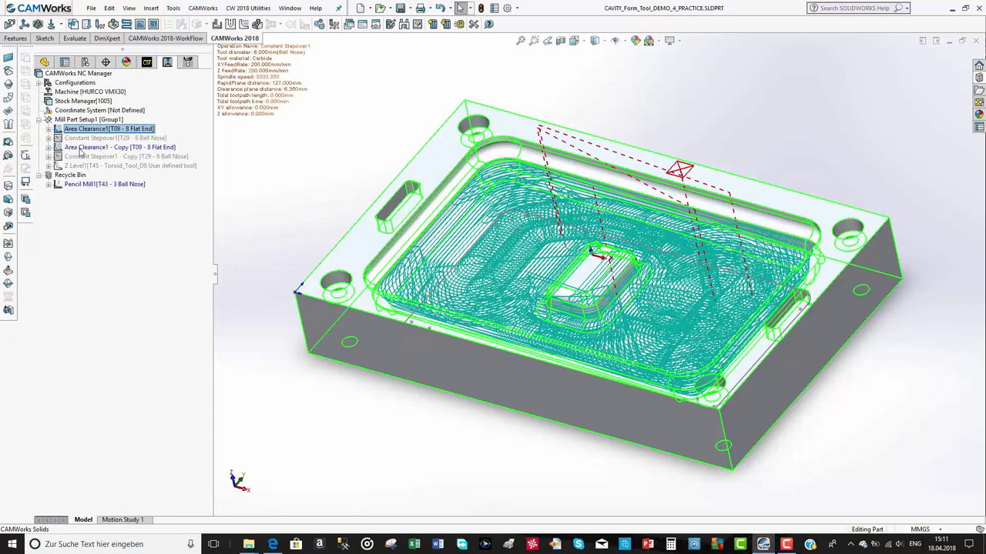
left_click(69, 149)
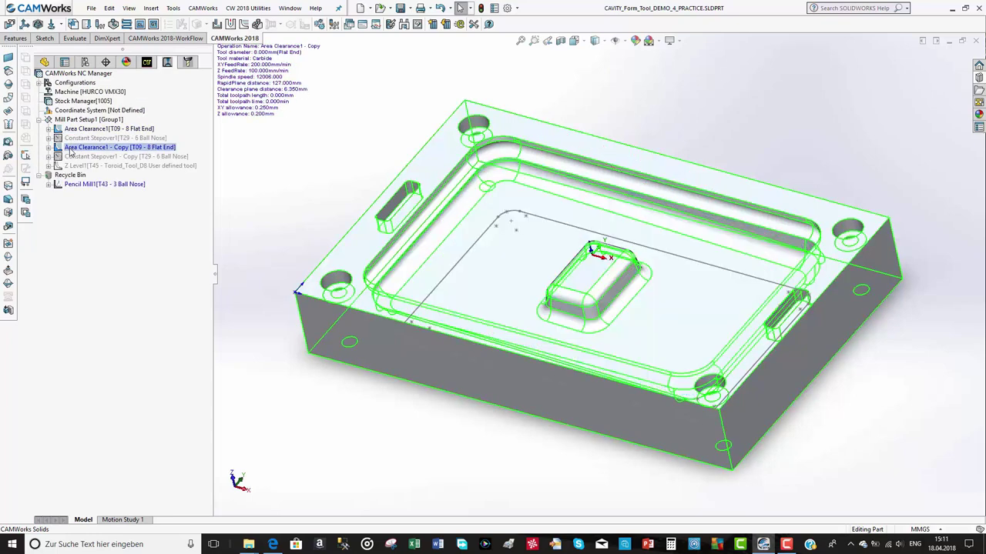
Give the Area Clearance1 copy an Adaptive pattern with 40% maximum stepover and a 5 mm cut amount
double_click(70, 148)
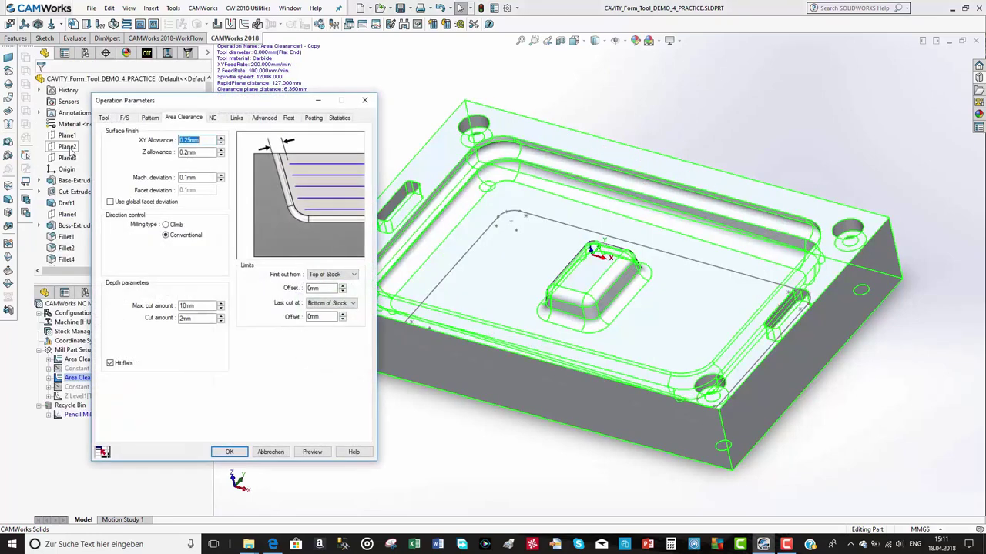
left_click(150, 119)
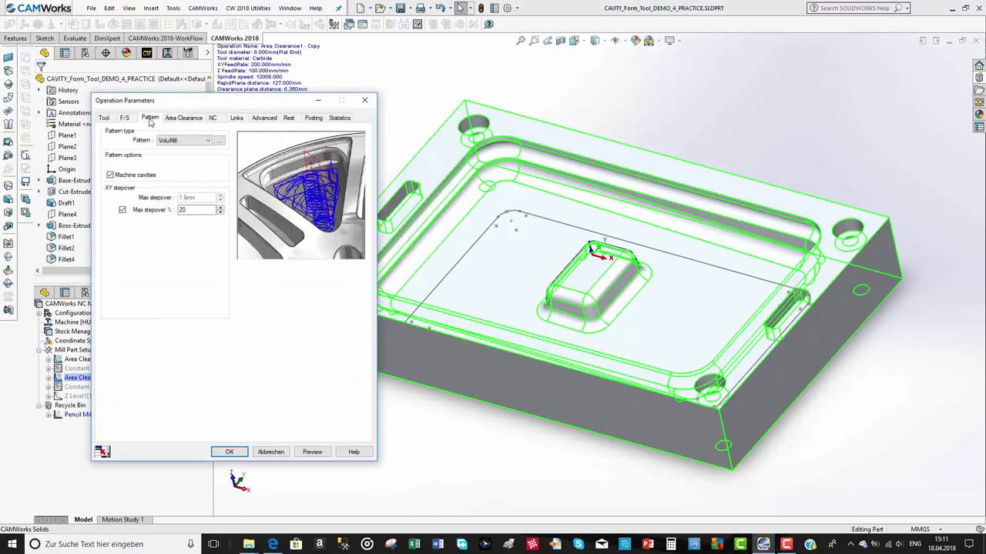
left_click(208, 141)
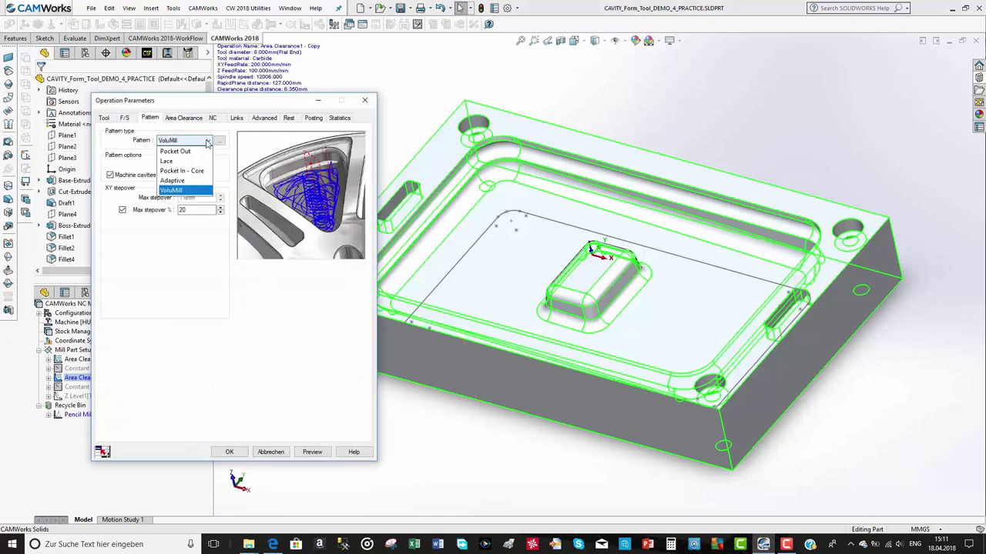
left_click(181, 181)
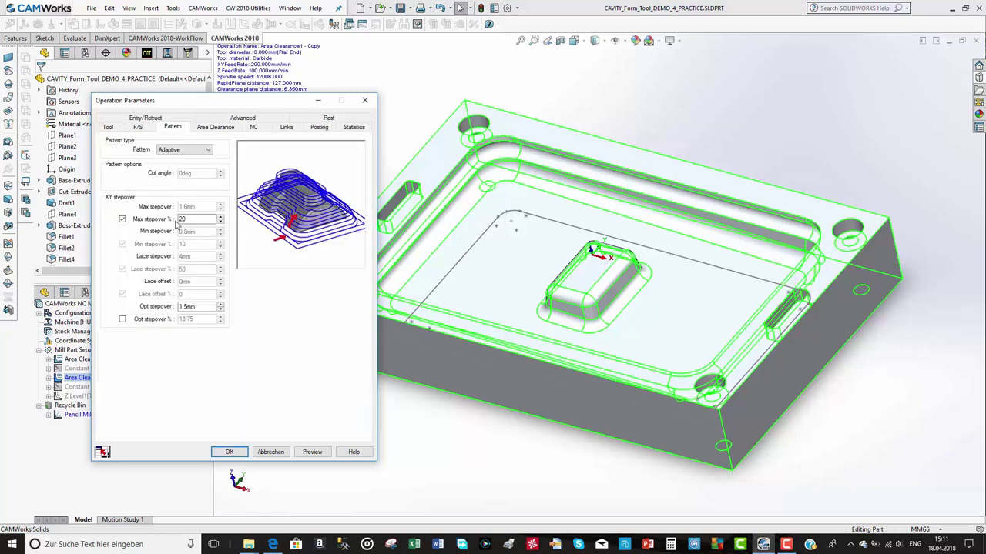
left_click_drag(189, 218, 174, 218)
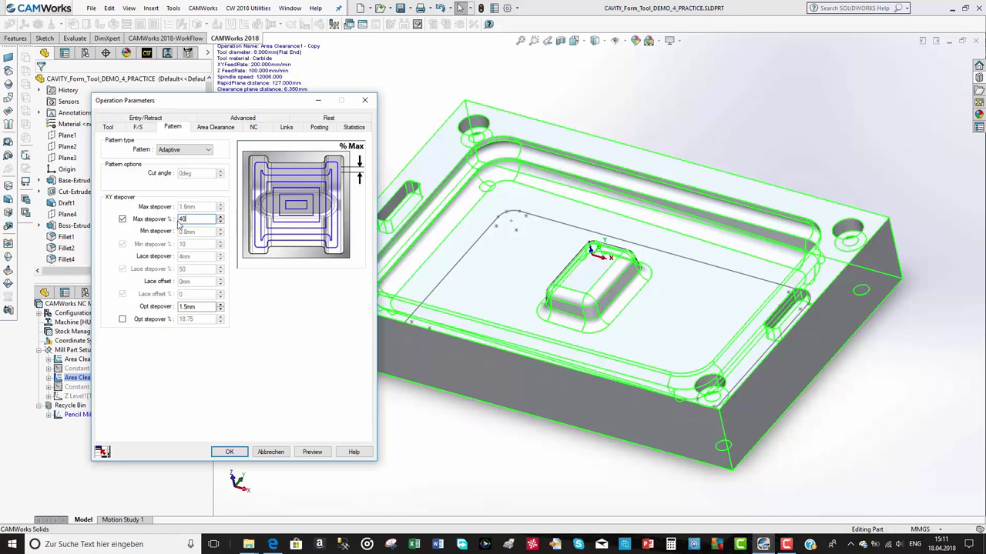
left_click(198, 307)
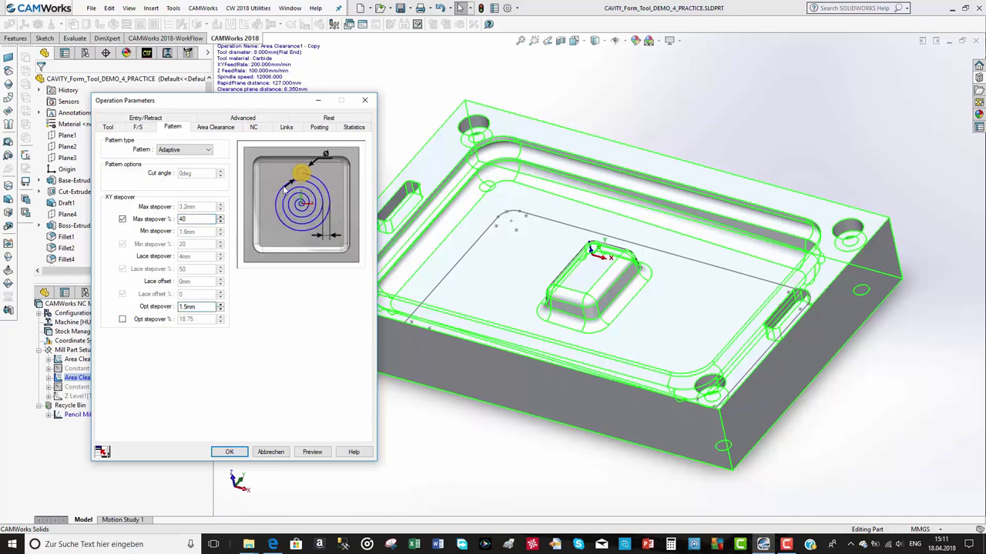
left_click(216, 128)
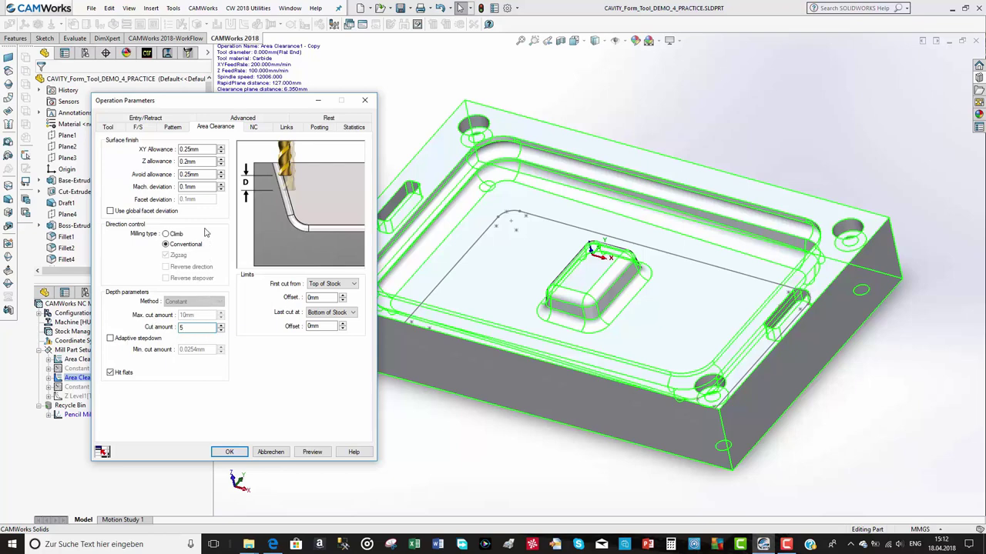
left_click(229, 452)
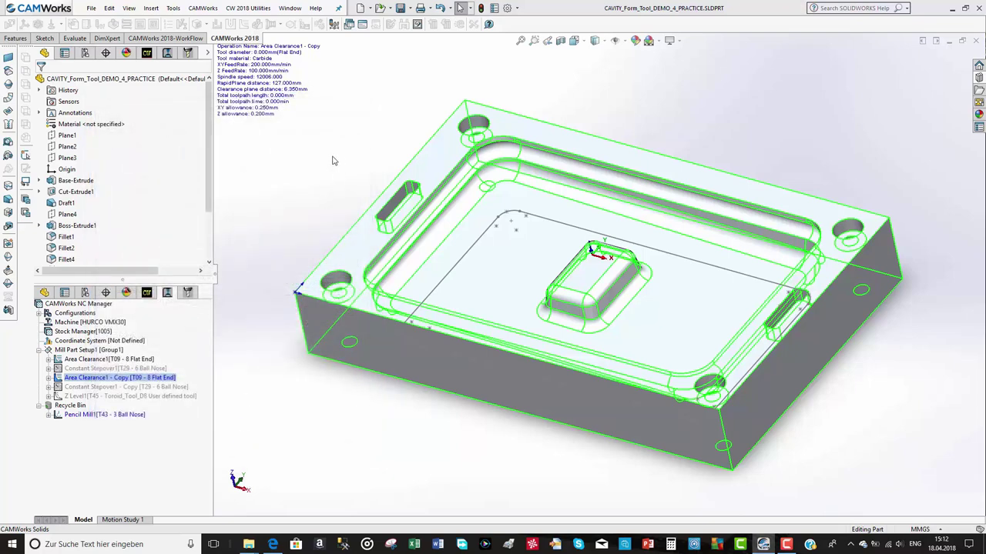
Generate the Area Clearance1 copy's toolpath and compare it with the original Area Clearance1 toolpath, viewed normal to the block's top face
right_click(98, 147)
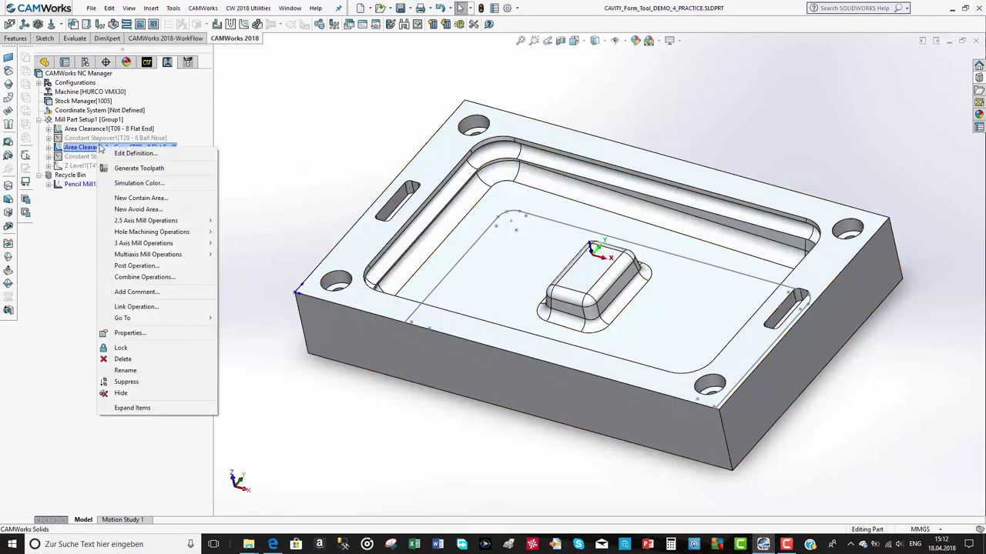
left_click(138, 170)
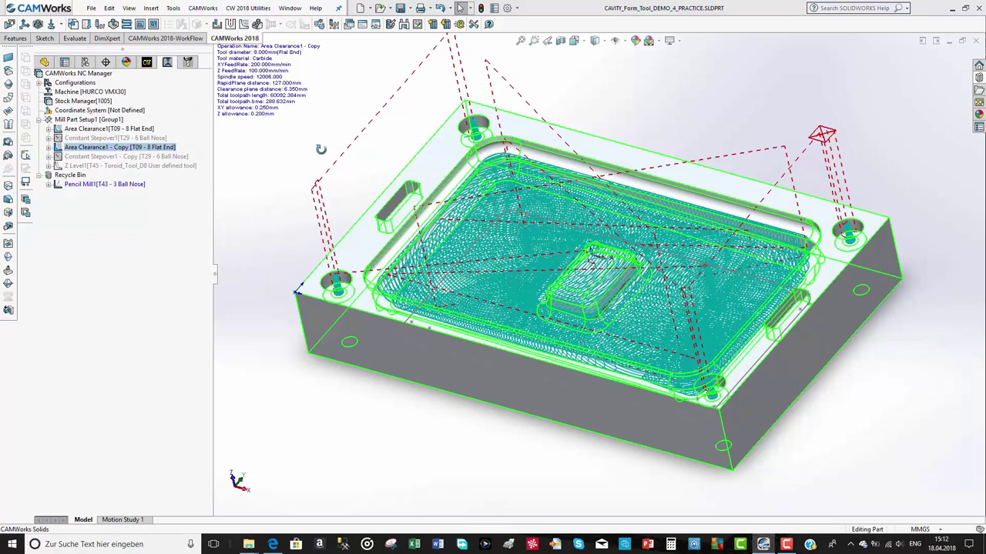
middle_click_drag(324, 154, 618, 151)
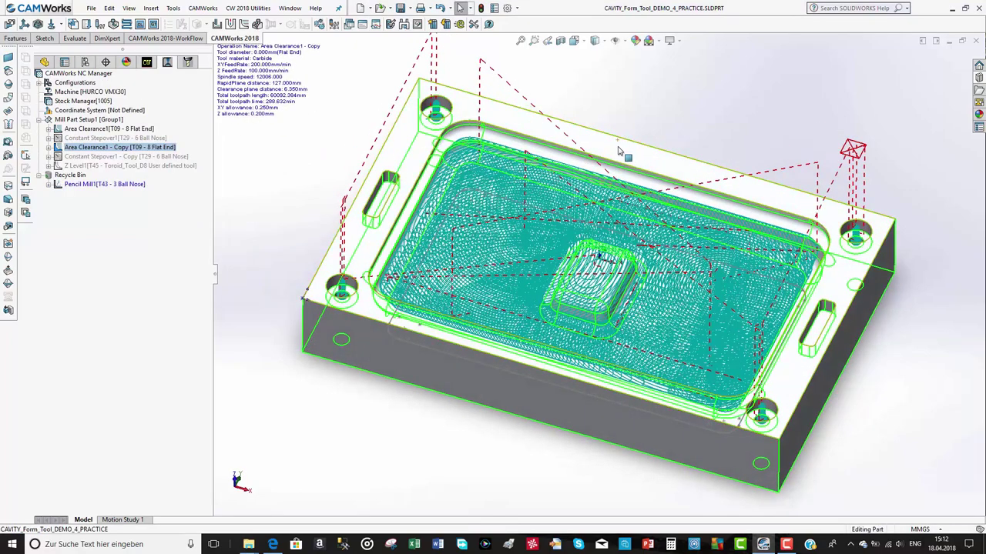
left_click(617, 150)
left_click(708, 117)
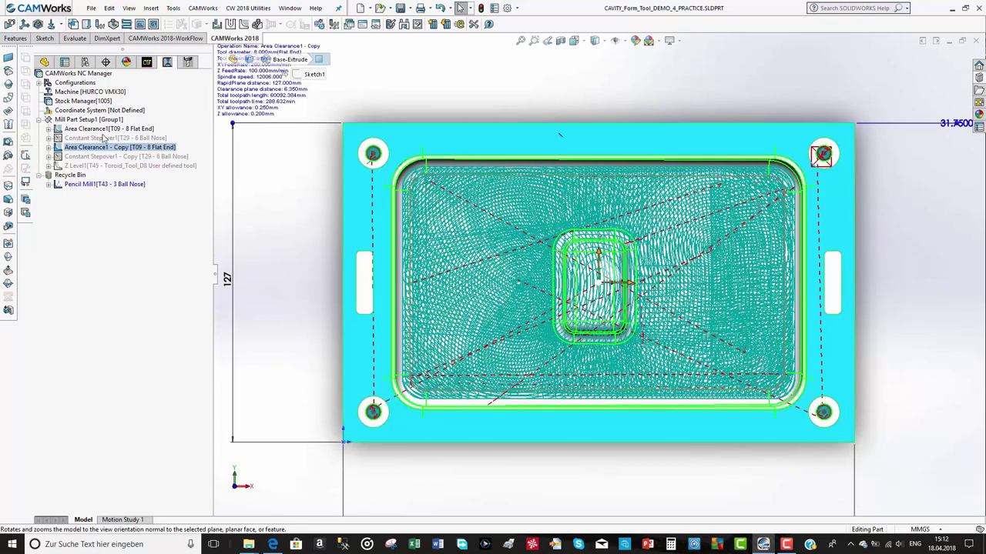
left_click(106, 128)
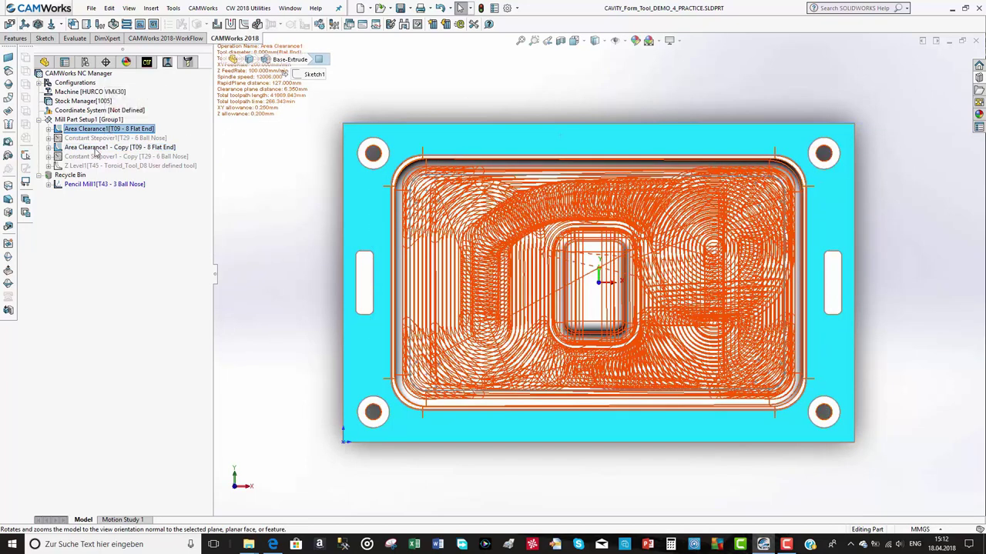
left_click(95, 148)
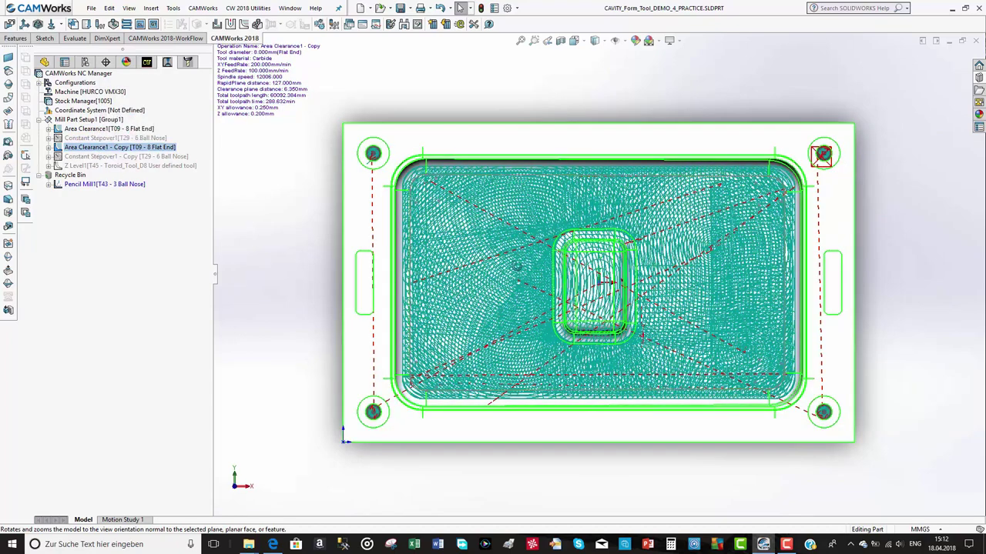
Simulate the Area Clearance1 copy's Adaptive toolpath, examine the material removal from several angles, and close the simulation
key("ctrl+7")
middle_click_drag(478, 191, 452, 164)
right_click(87, 147)
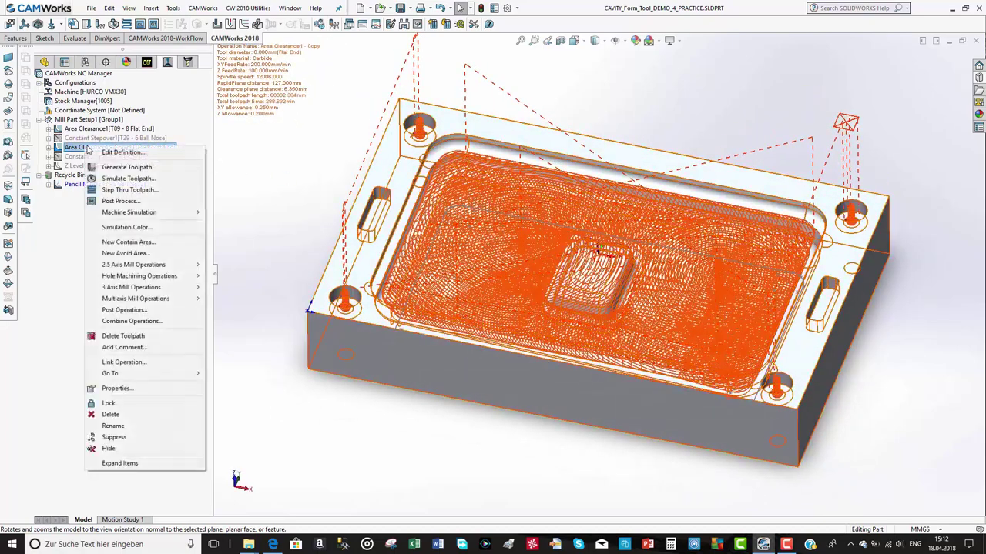
left_click(115, 179)
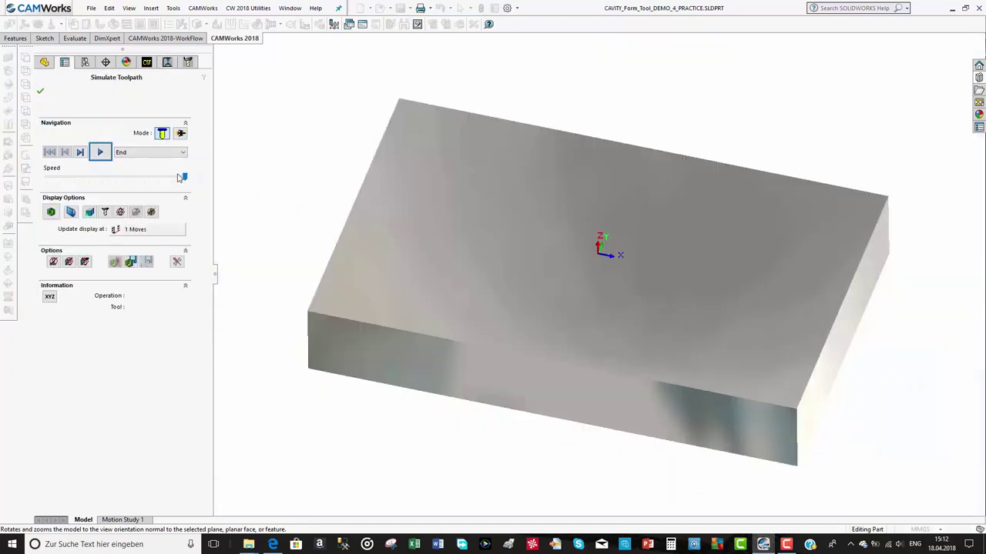
left_click(101, 153)
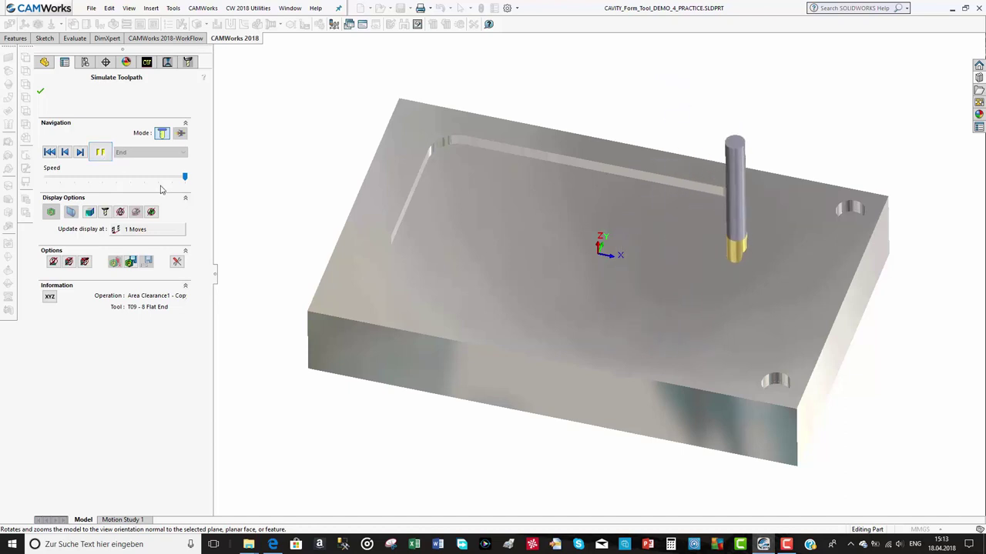
middle_click_drag(330, 396, 315, 367)
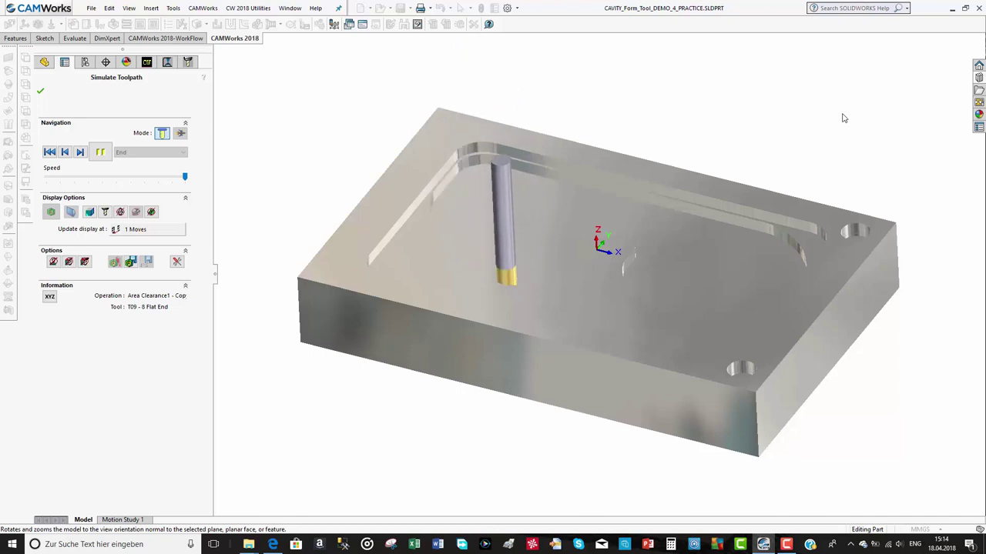
mouse_move(832, 115)
middle_mouse_down()
mouse_move(814, 156)
mouse_move(853, 101)
mouse_move(820, 108)
middle_mouse_up()
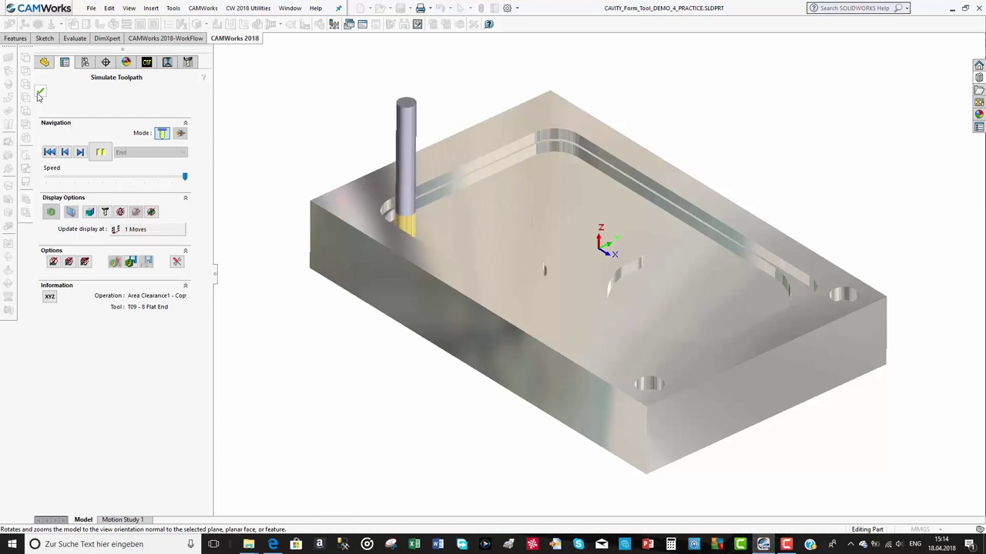
left_click(40, 92)
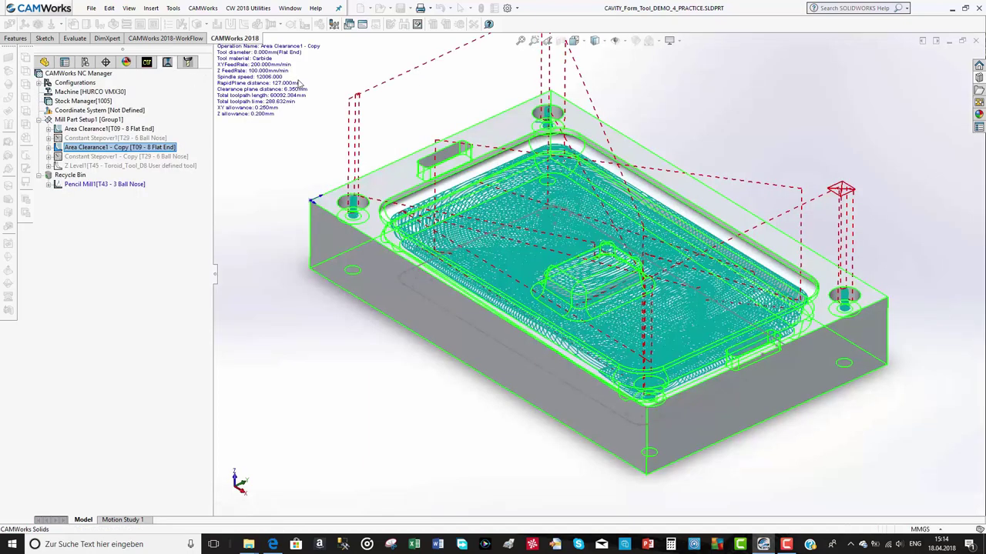